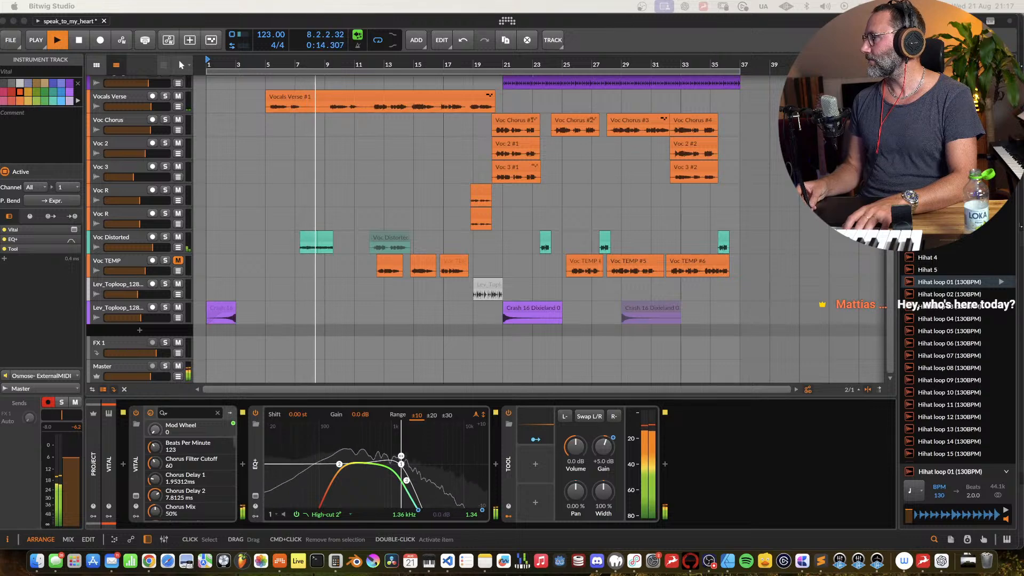
Step: Set the playback start position to bar 21 in the arrangement and stop playback
{"action": "left_click", "coordinate": [503, 241]}
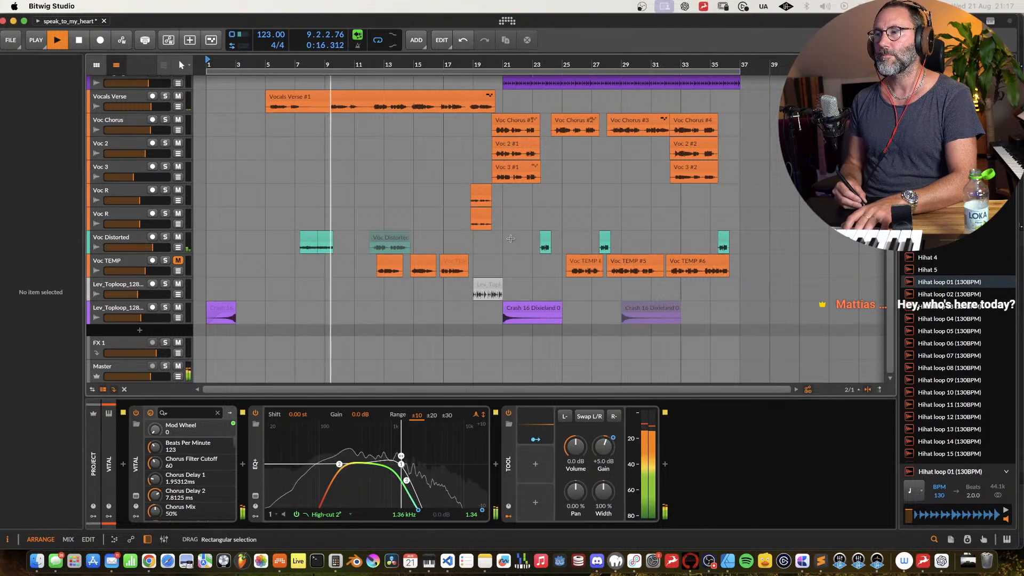
{"action": "key", "text": "space"}
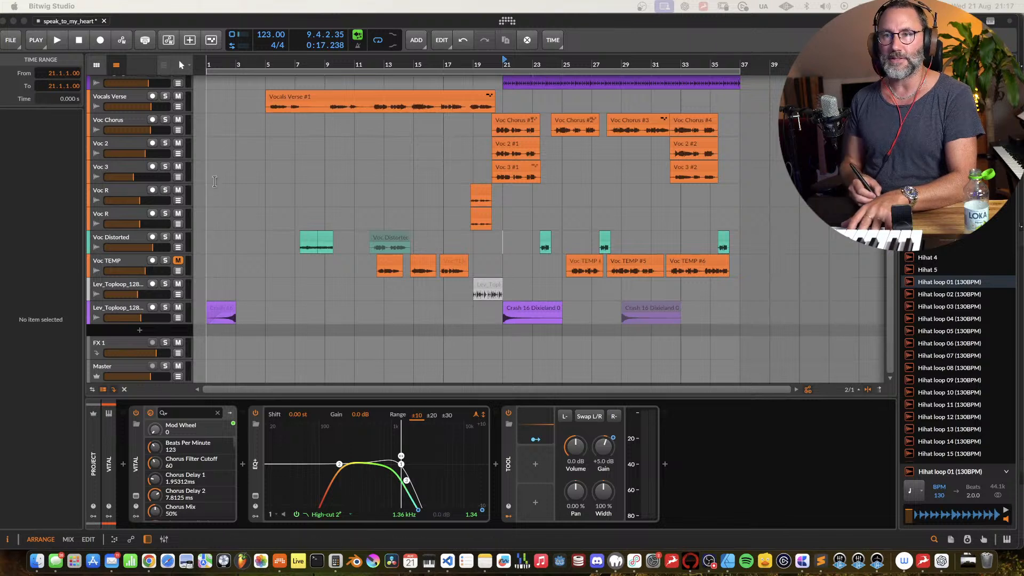
{"action": "scroll", "coordinate": [260, 150], "scroll_direction": "up", "scroll_amount": 10}
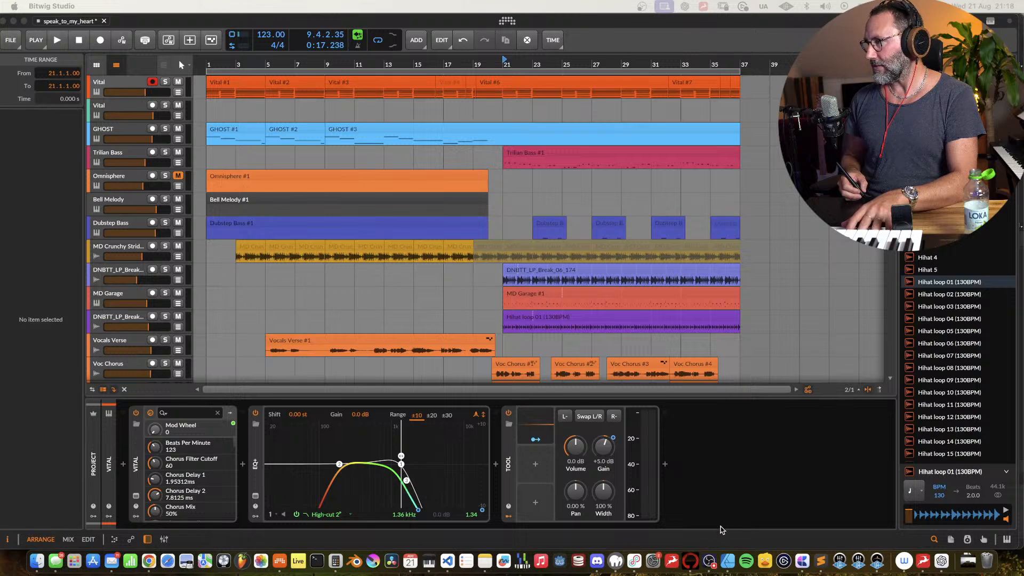
Step: Open the Vital synth on the first Vital track, review its voice, effects and modulation matrix pages, and close it
{"action": "left_click", "coordinate": [760, 38]}
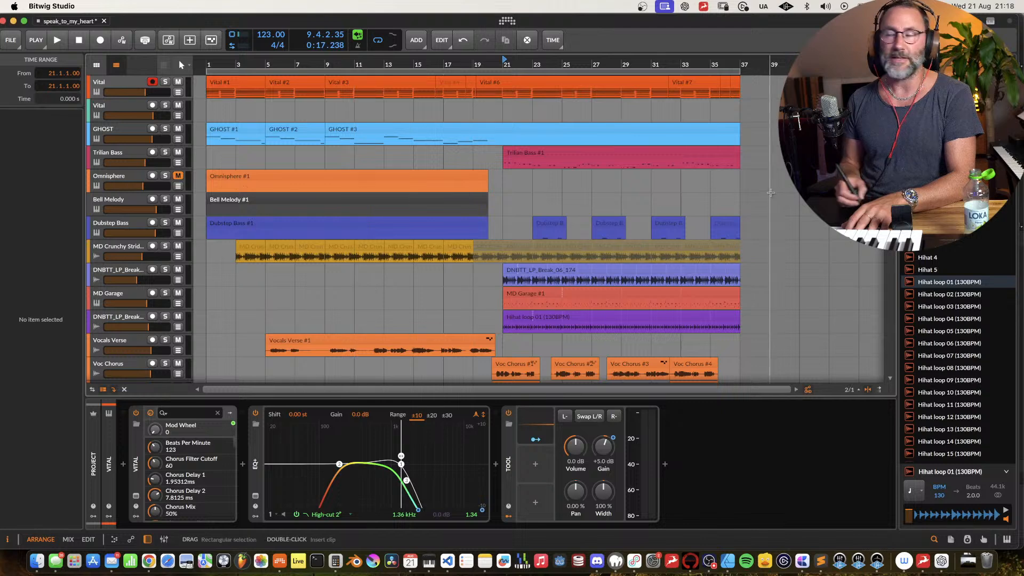
{"action": "scroll", "coordinate": [719, 186], "scroll_direction": "down", "scroll_amount": 2}
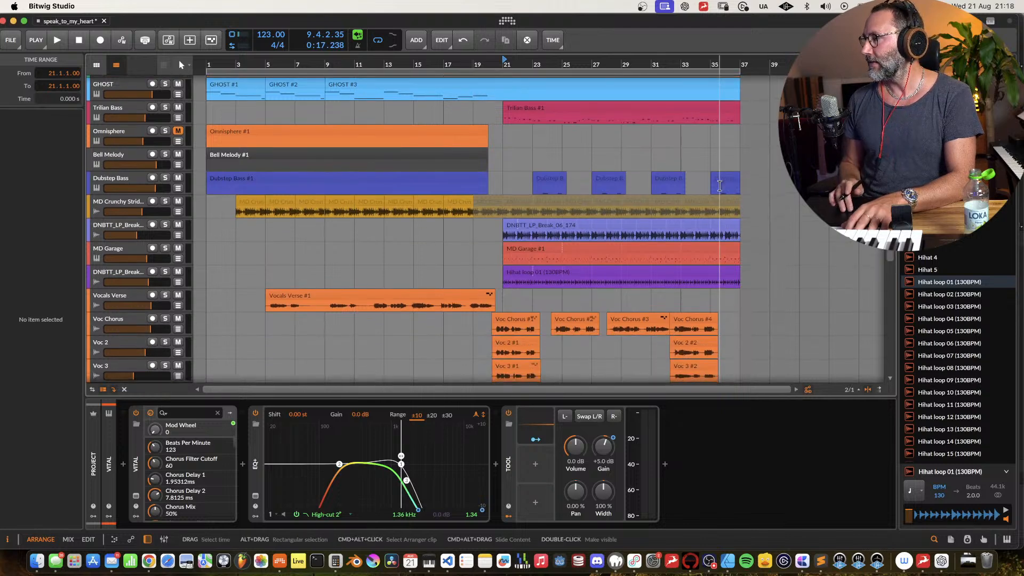
{"action": "scroll", "coordinate": [719, 185], "scroll_direction": "up", "scroll_amount": 2}
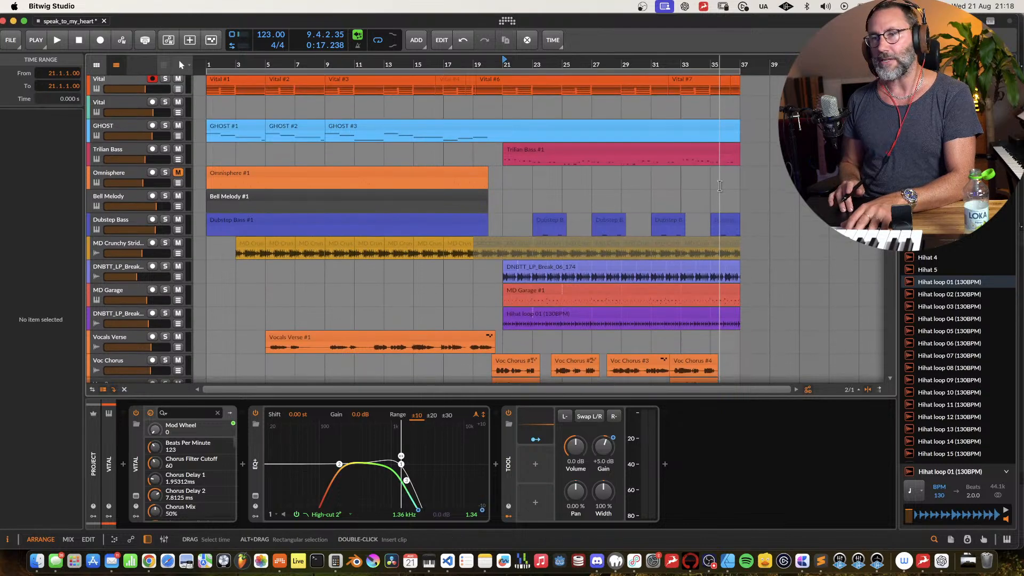
{"action": "left_click", "coordinate": [122, 89]}
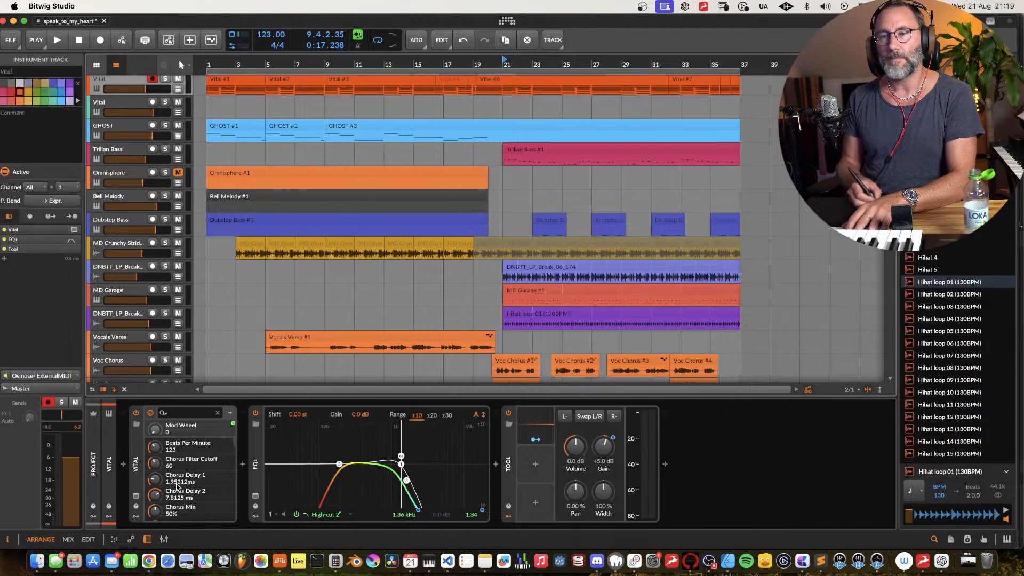
{"action": "left_click", "coordinate": [136, 496]}
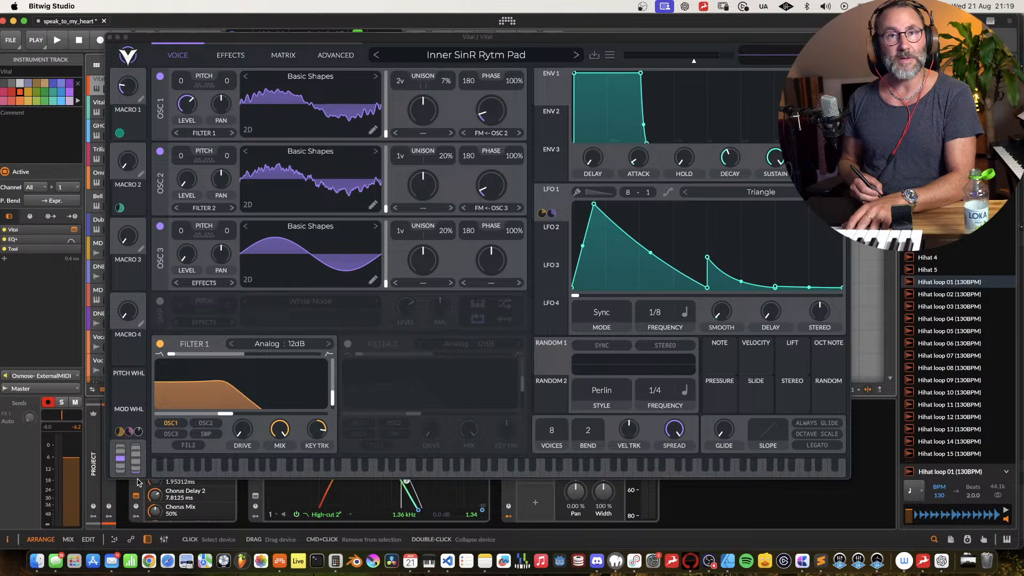
{"action": "left_click_drag", "start_coordinate": [546, 40], "coordinate": [555, 24]}
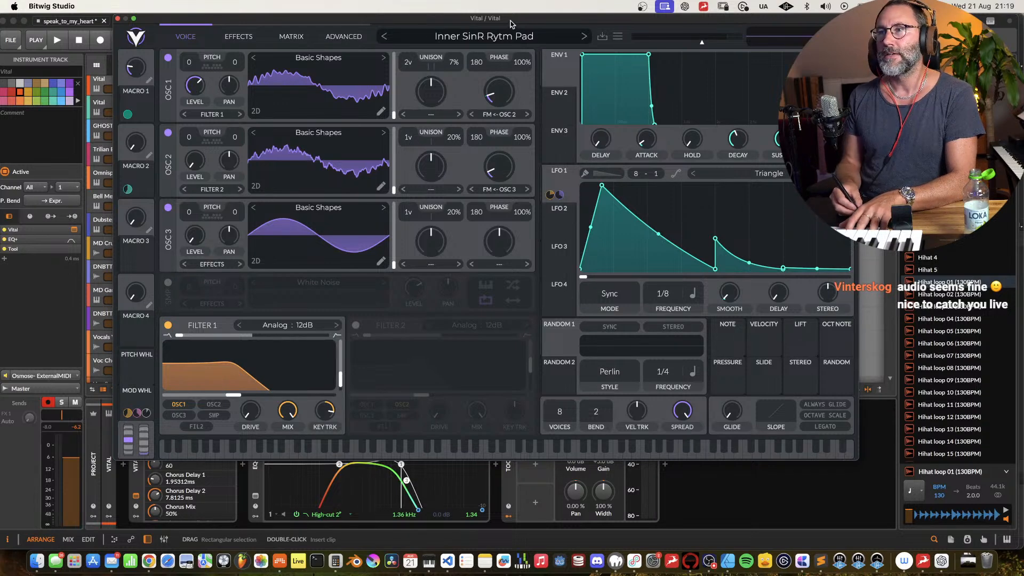
{"action": "left_click_drag", "start_coordinate": [510, 24], "coordinate": [503, 25]}
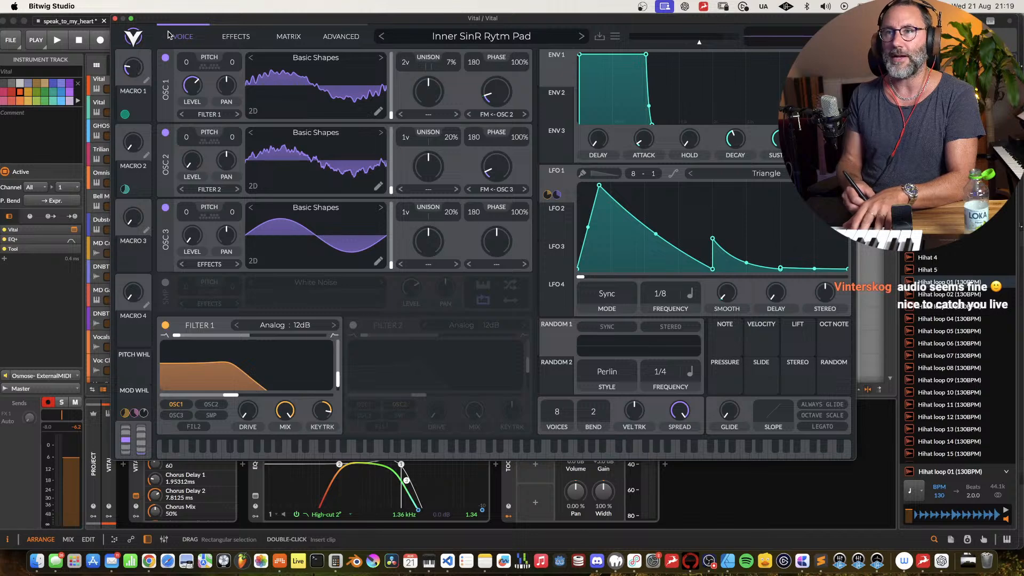
{"action": "left_click", "coordinate": [236, 39]}
{"action": "left_click", "coordinate": [295, 39]}
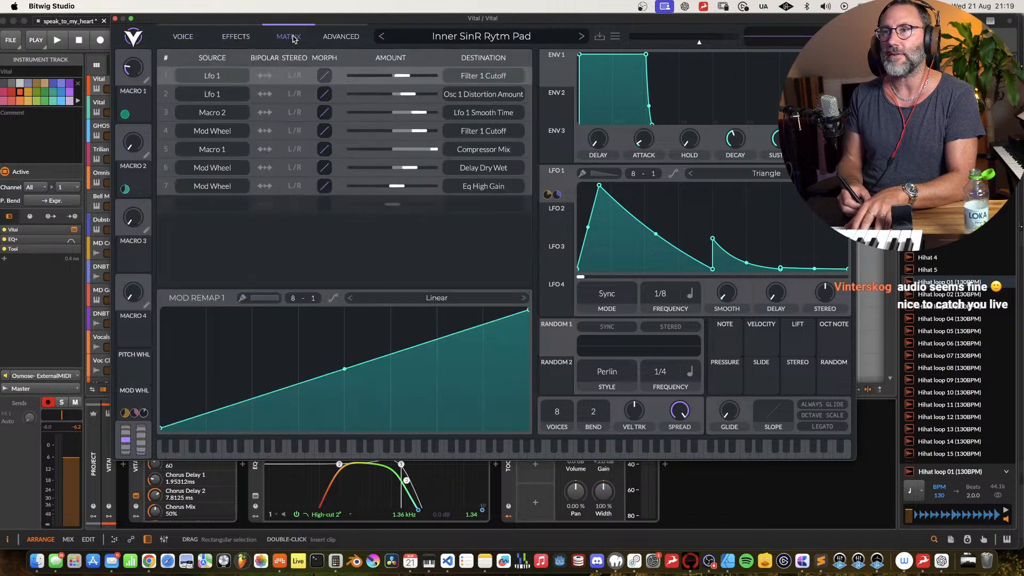
{"action": "left_click", "coordinate": [181, 41]}
{"action": "left_click", "coordinate": [115, 18]}
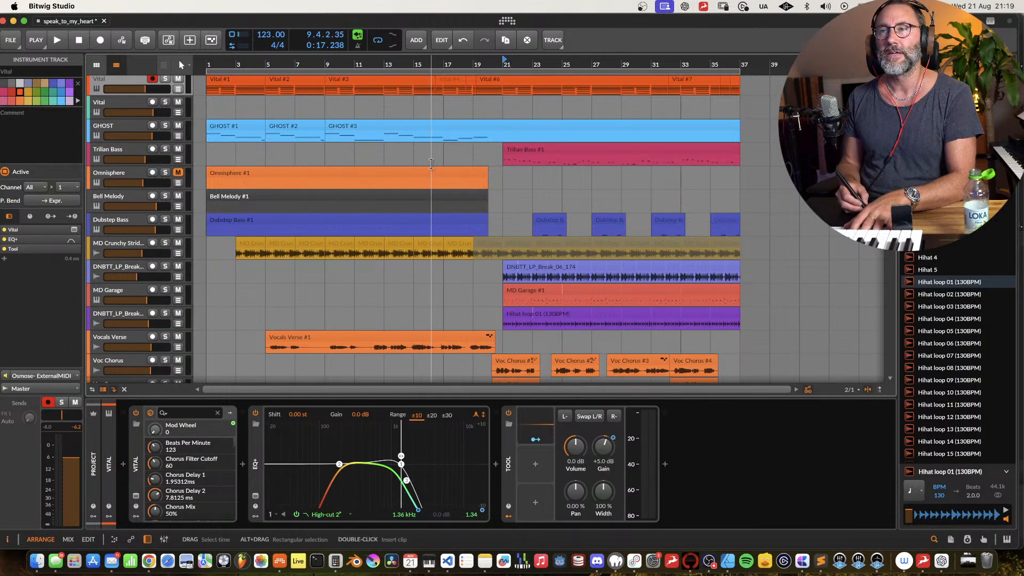
Step: Select the second Vital track and look through the arrangement's instrument, drum, vocal and effect tracks
{"action": "left_click", "coordinate": [118, 109]}
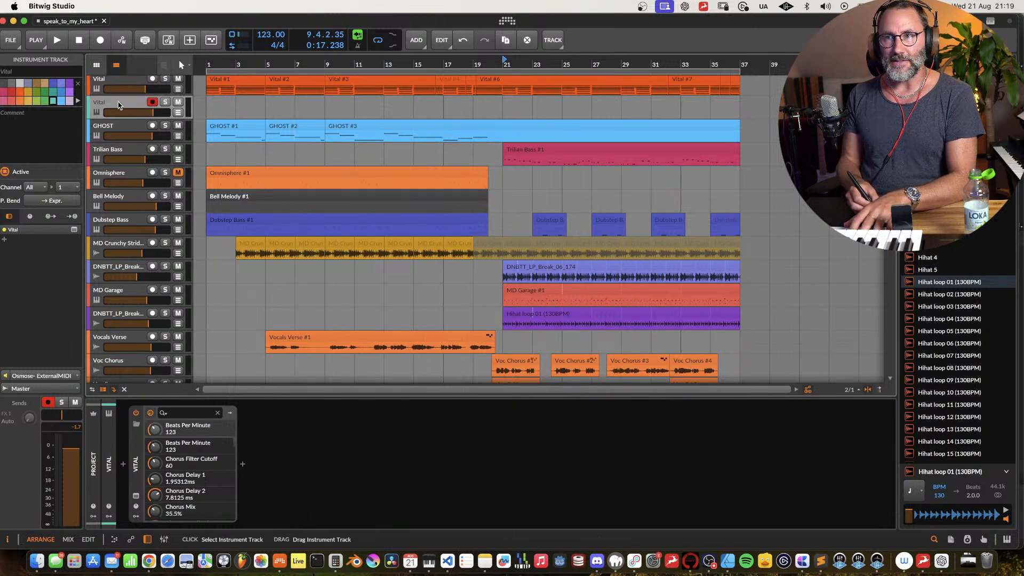
{"action": "scroll", "coordinate": [169, 138], "scroll_direction": "up", "scroll_amount": 1}
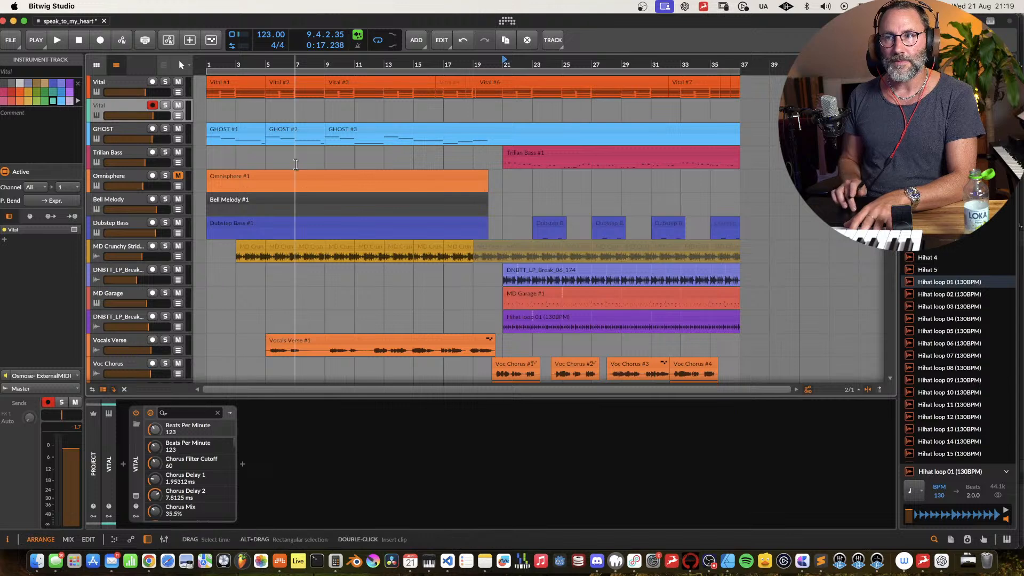
{"action": "scroll", "coordinate": [295, 163], "scroll_direction": "down", "scroll_amount": 5}
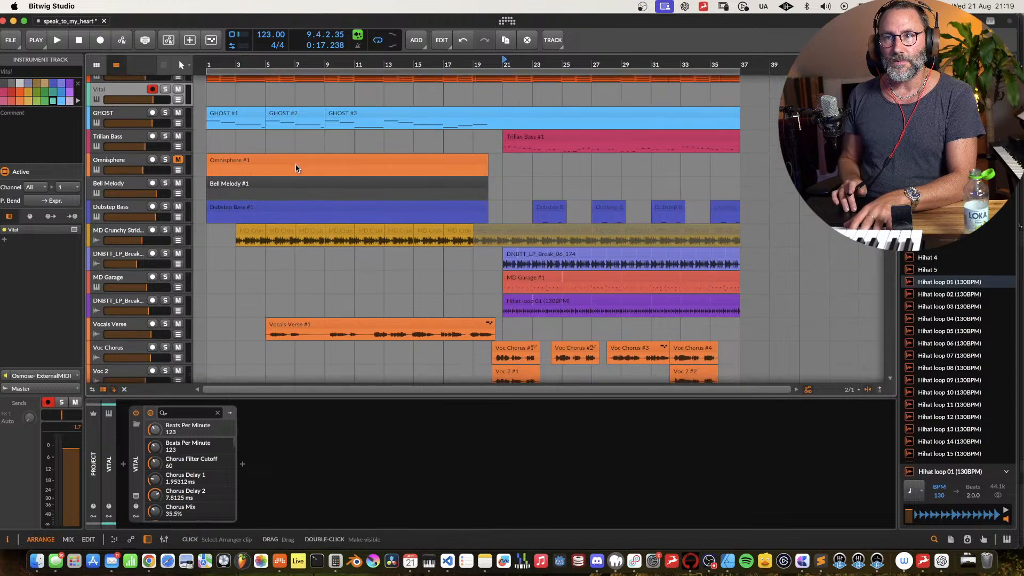
{"action": "scroll", "coordinate": [297, 168], "scroll_direction": "down", "scroll_amount": 10}
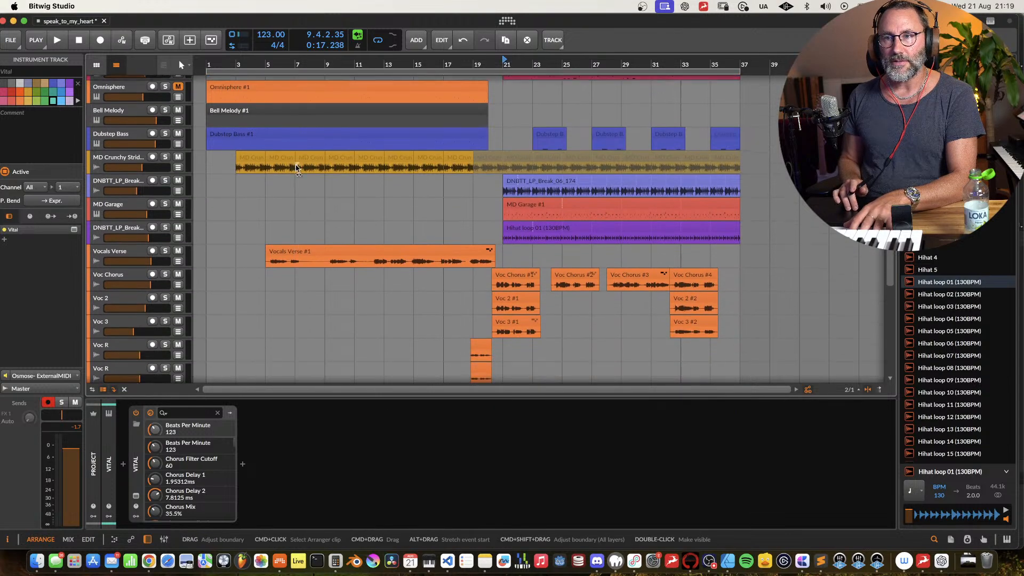
{"action": "scroll", "coordinate": [296, 166], "scroll_direction": "down", "scroll_amount": 3}
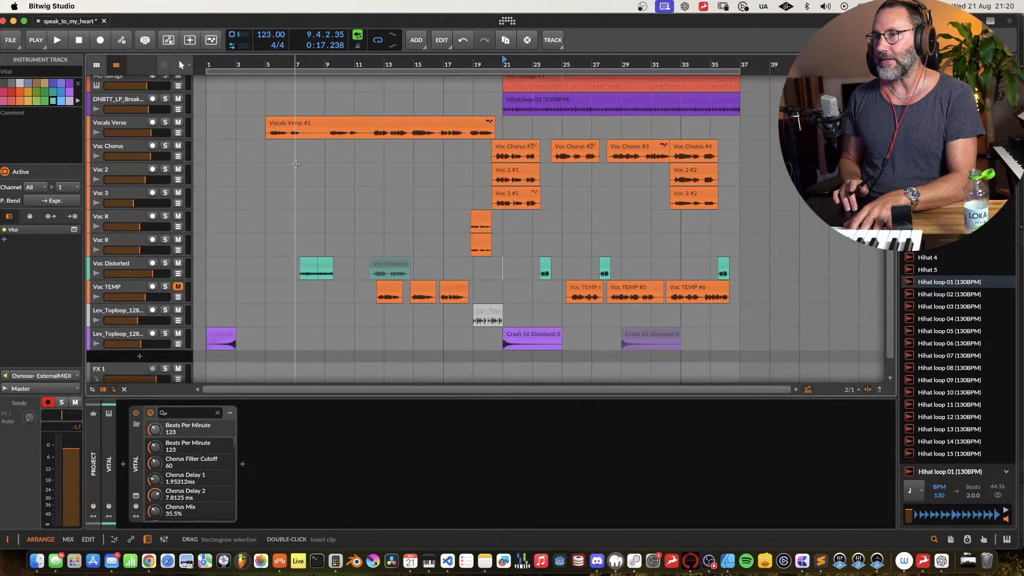
{"action": "scroll", "coordinate": [296, 167], "scroll_direction": "right", "scroll_amount": 2}
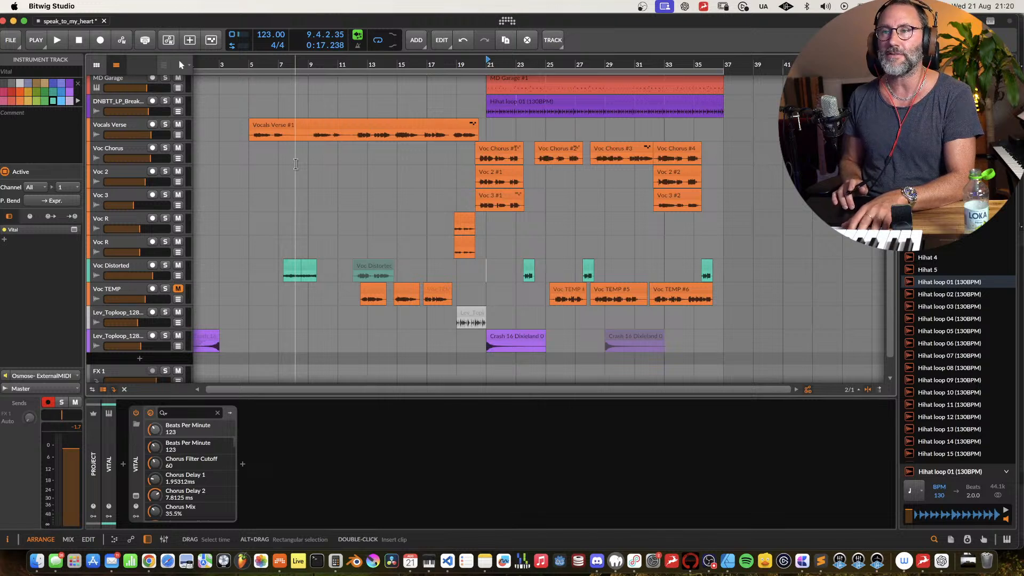
{"action": "scroll", "coordinate": [296, 163], "scroll_direction": "up", "scroll_amount": 20}
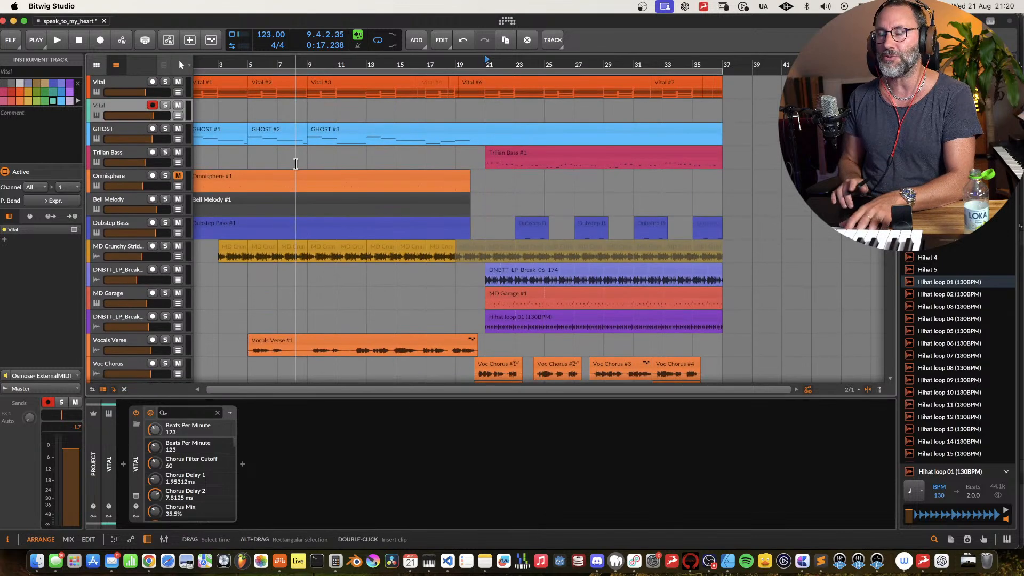
{"action": "scroll", "coordinate": [296, 164], "scroll_direction": "down", "scroll_amount": 4}
{"action": "scroll", "coordinate": [296, 163], "scroll_direction": "left", "scroll_amount": 2}
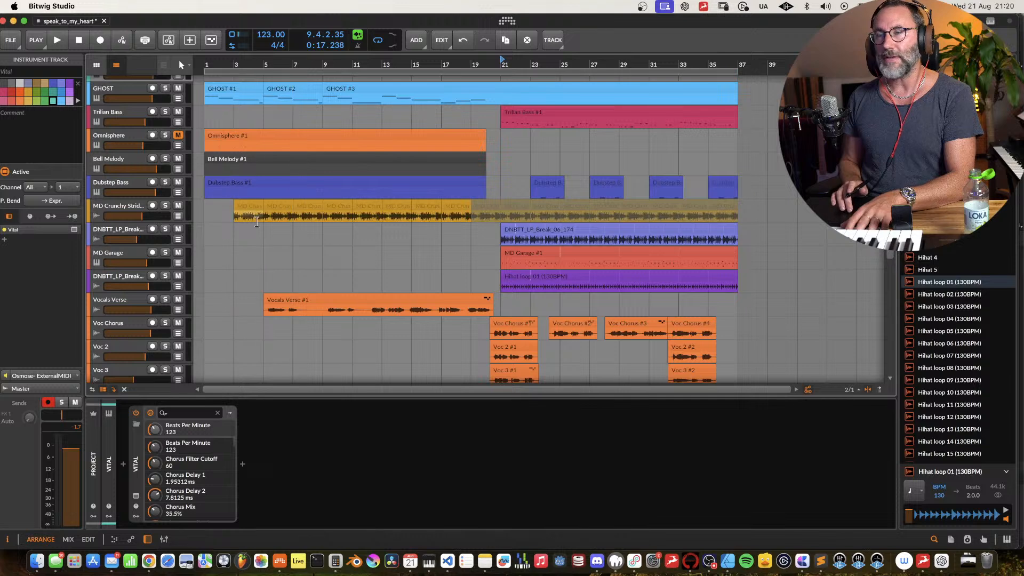
{"action": "scroll", "coordinate": [268, 262], "scroll_direction": "down", "scroll_amount": 5}
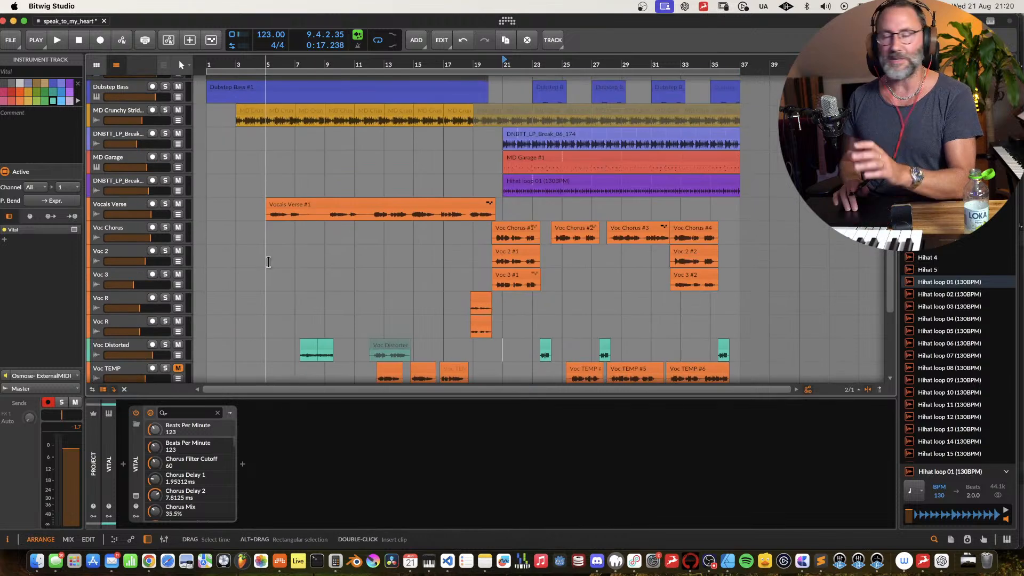
{"action": "scroll", "coordinate": [268, 261], "scroll_direction": "down", "scroll_amount": 1}
{"action": "scroll", "coordinate": [268, 262], "scroll_direction": "up", "scroll_amount": 4}
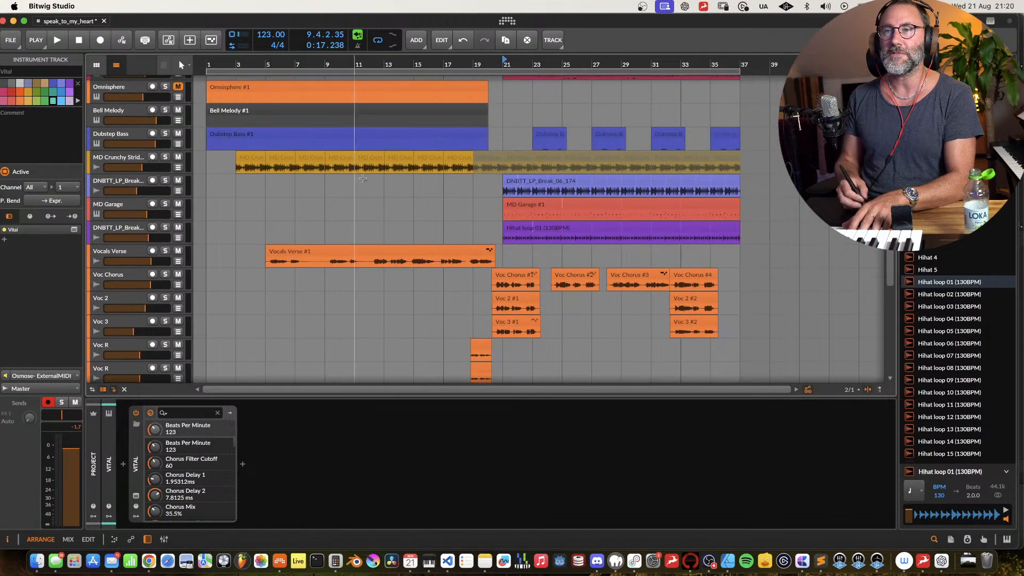
{"action": "scroll", "coordinate": [309, 209], "scroll_direction": "up", "scroll_amount": 4}
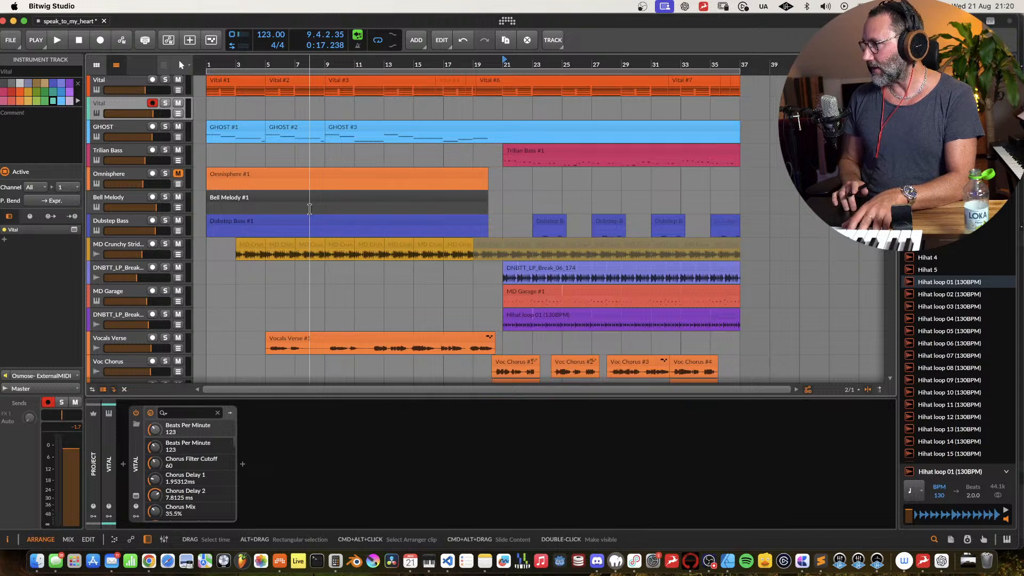
Step: Play the song from bar 1 and raise the Master track's volume slightly
{"action": "key", "text": "space"}
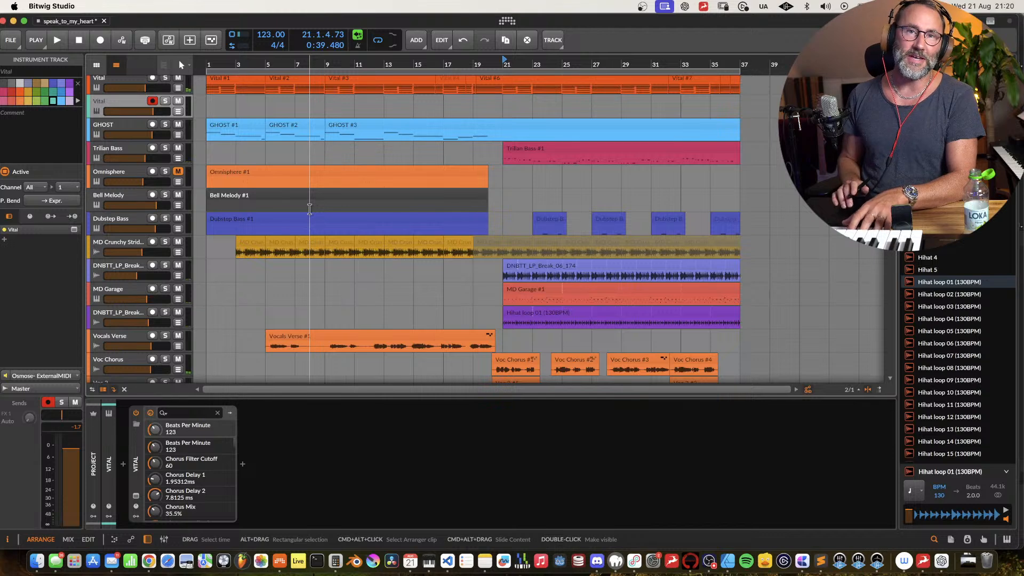
{"action": "left_click", "coordinate": [209, 62]}
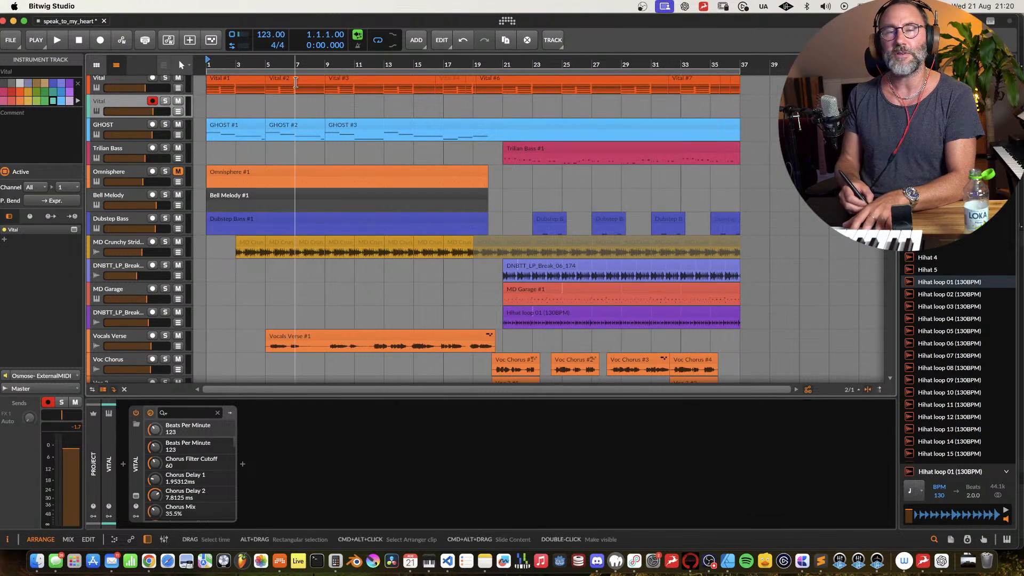
{"action": "key", "text": "space"}
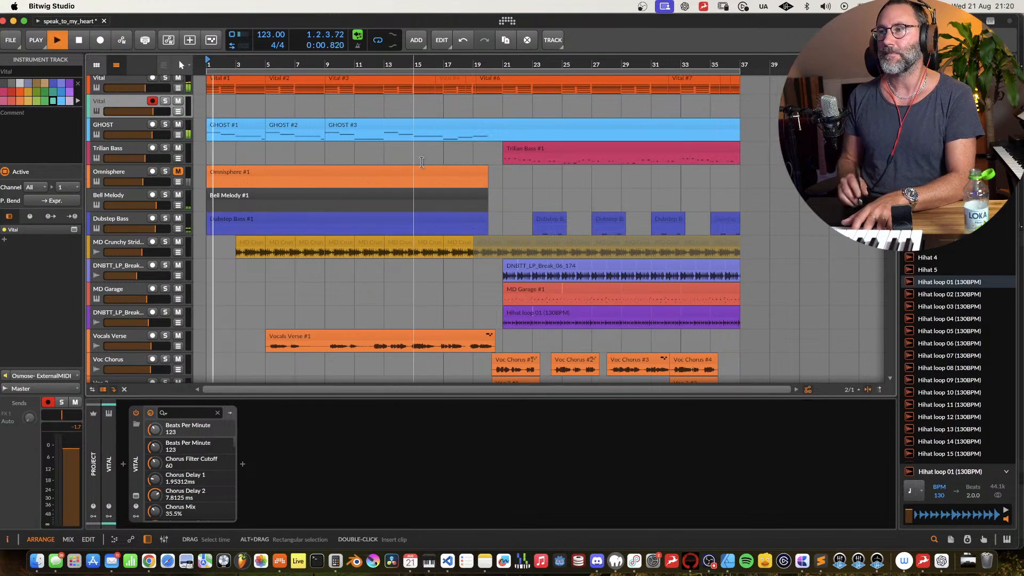
{"action": "scroll", "coordinate": [97, 306], "scroll_direction": "down", "scroll_amount": 10}
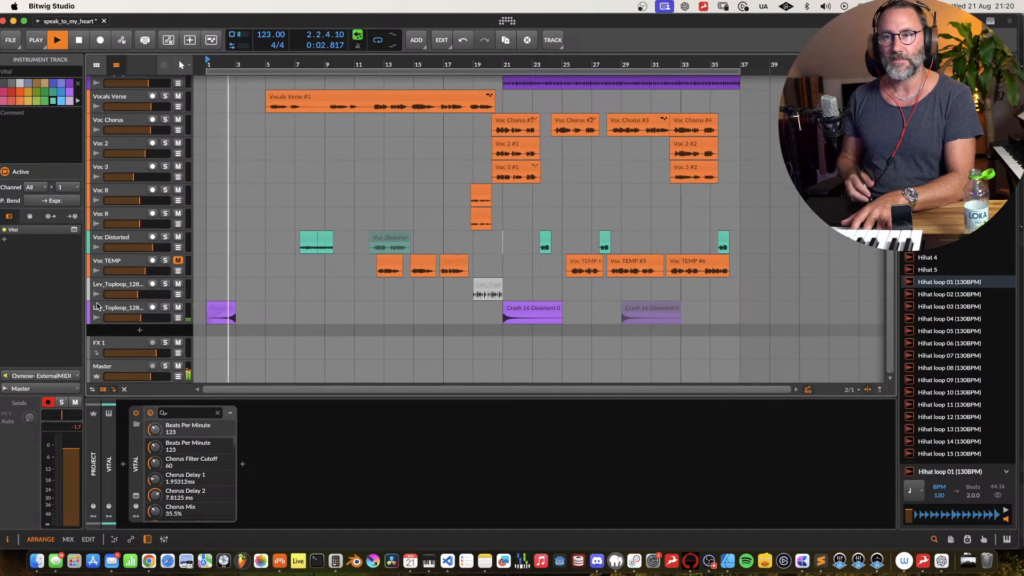
{"action": "left_click_drag", "start_coordinate": [152, 376], "coordinate": [156, 377]}
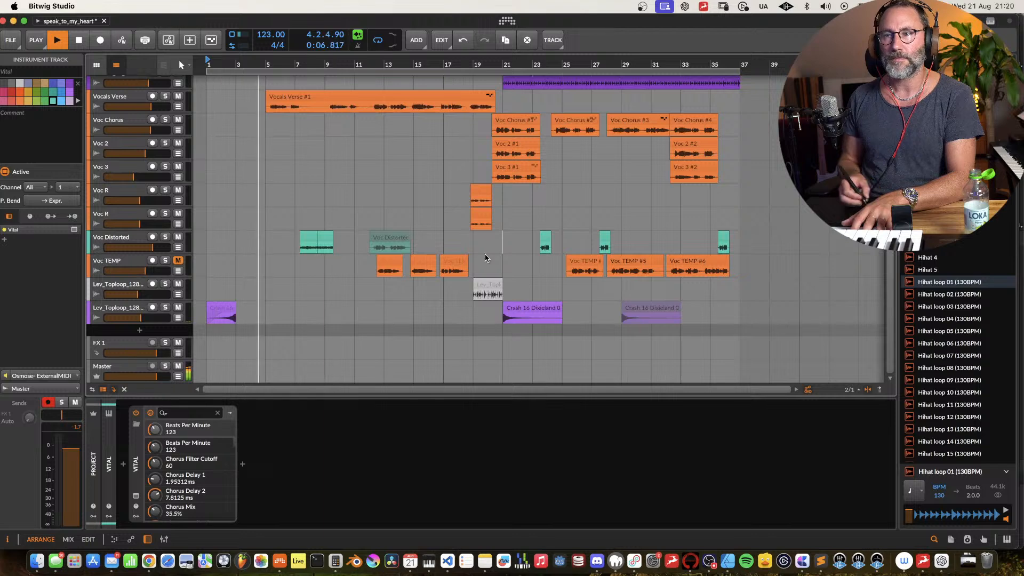
Step: Select the Vocals Verse track and inspect its device chain from the EQ+ through to the ValhallaRoom reverb's mix during playback
{"action": "scroll", "coordinate": [208, 288], "scroll_direction": "up", "scroll_amount": 5}
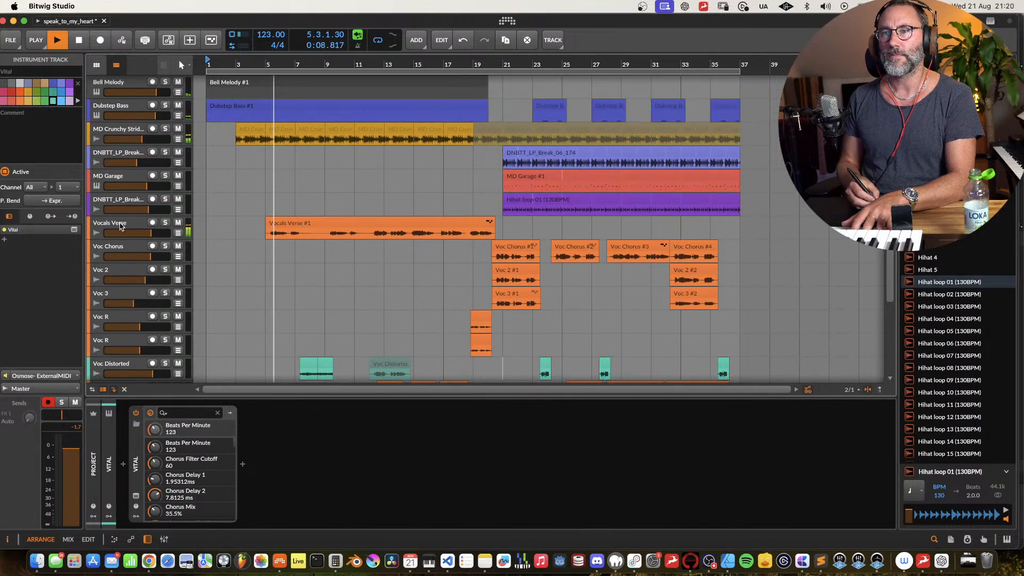
{"action": "left_click", "coordinate": [120, 228]}
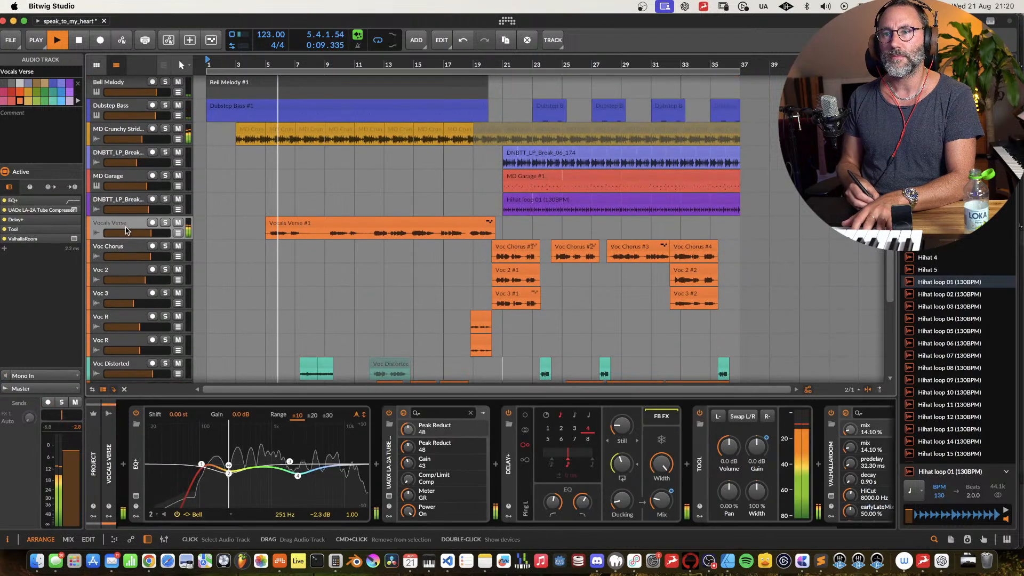
{"action": "left_click", "coordinate": [368, 526]}
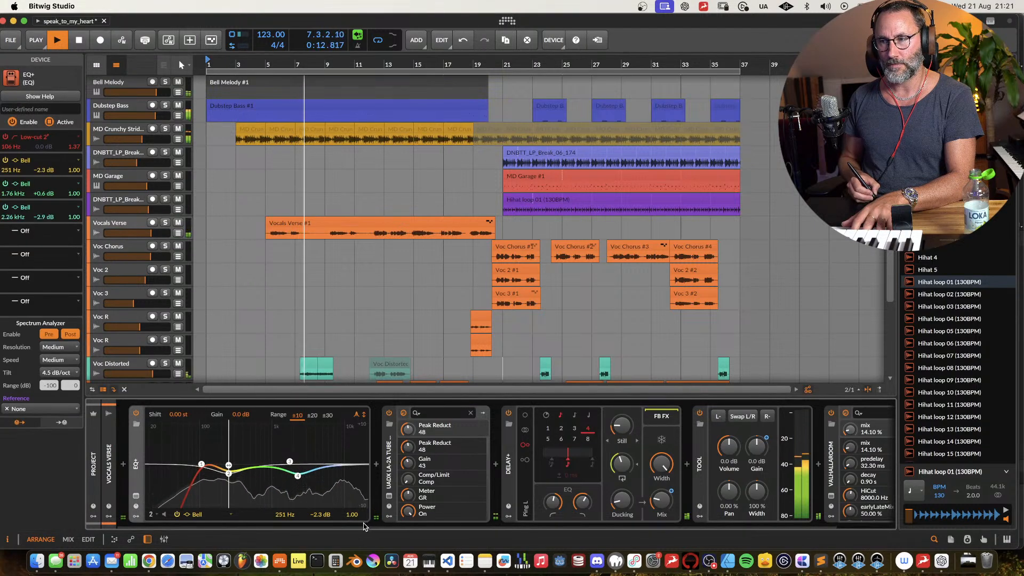
{"action": "left_click_drag", "start_coordinate": [368, 527], "coordinate": [398, 530]}
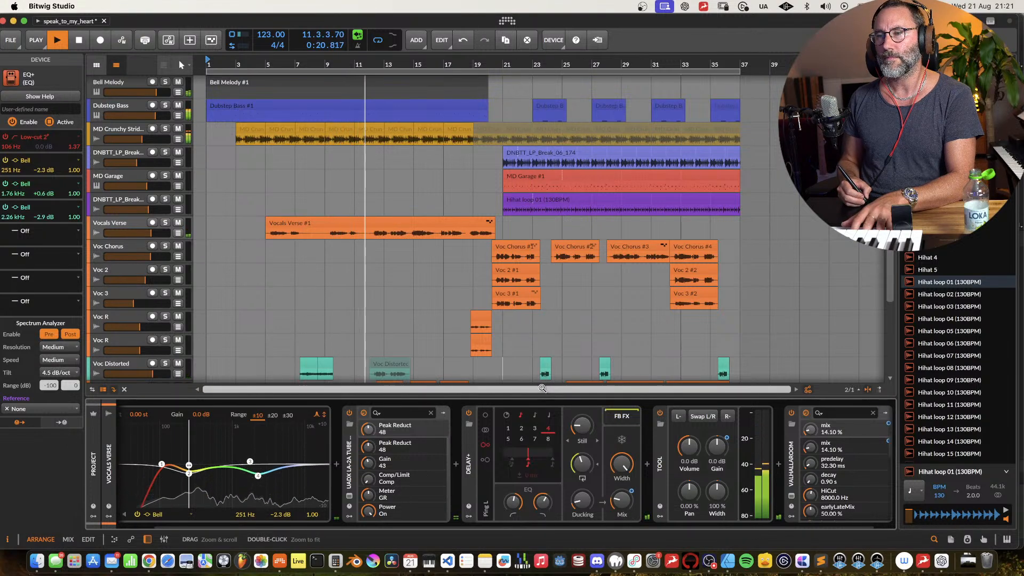
{"action": "scroll", "coordinate": [509, 528], "scroll_direction": "right", "scroll_amount": 2}
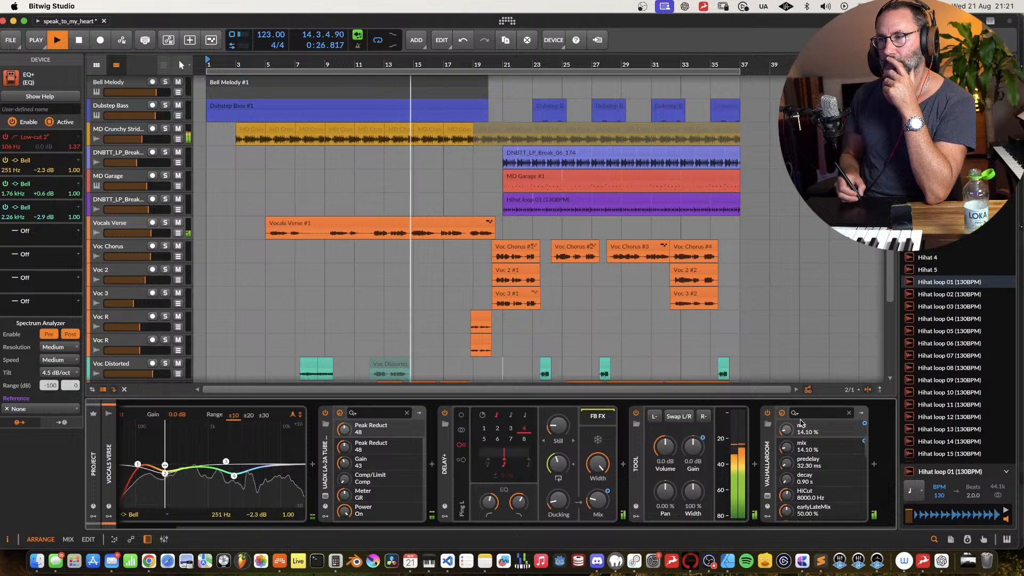
{"action": "mouse_move", "coordinate": [786, 432]}
{"action": "left_mouse_down"}
{"action": "mouse_move", "coordinate": [786, 399]}
{"action": "mouse_move", "coordinate": [785, 432]}
{"action": "left_mouse_up"}
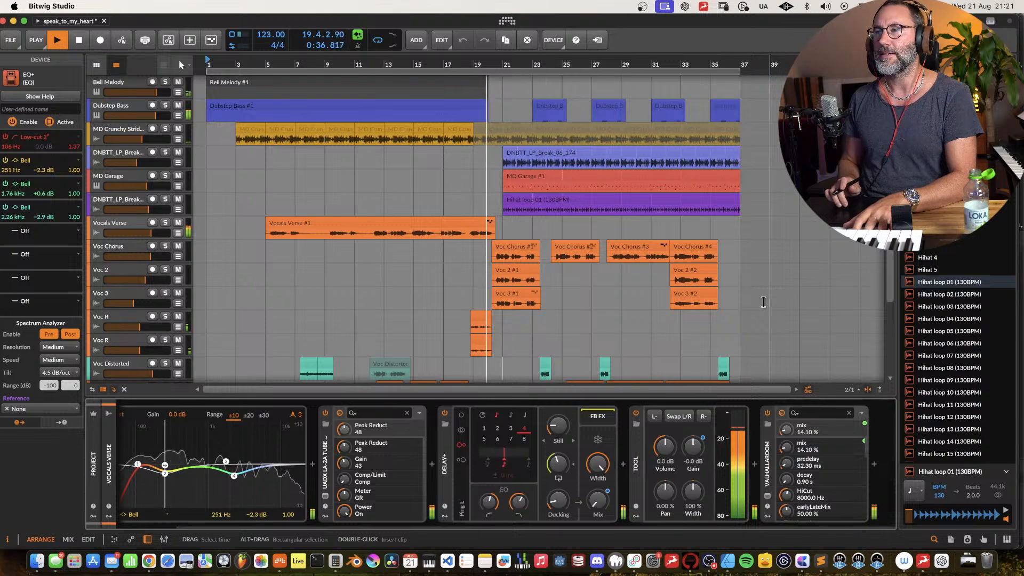
{"action": "scroll", "coordinate": [763, 302], "scroll_direction": "up", "scroll_amount": 5}
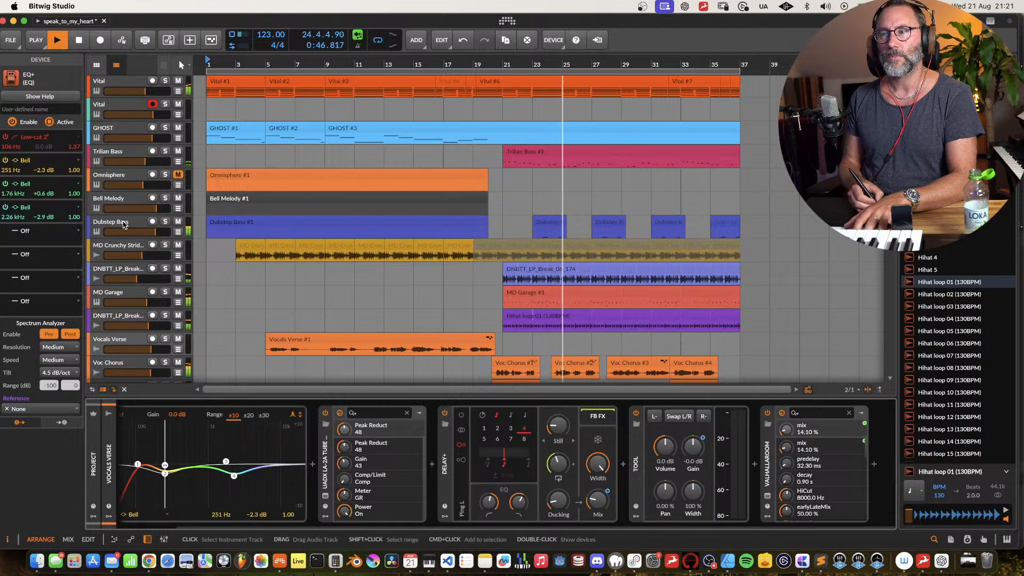
Step: Select the Dubstep Bass track, view the notes of its clip at bar 27, and return to its Phase-4 device
{"action": "left_click", "coordinate": [122, 223]}
{"action": "scroll", "coordinate": [748, 182], "scroll_direction": "down", "scroll_amount": 5}
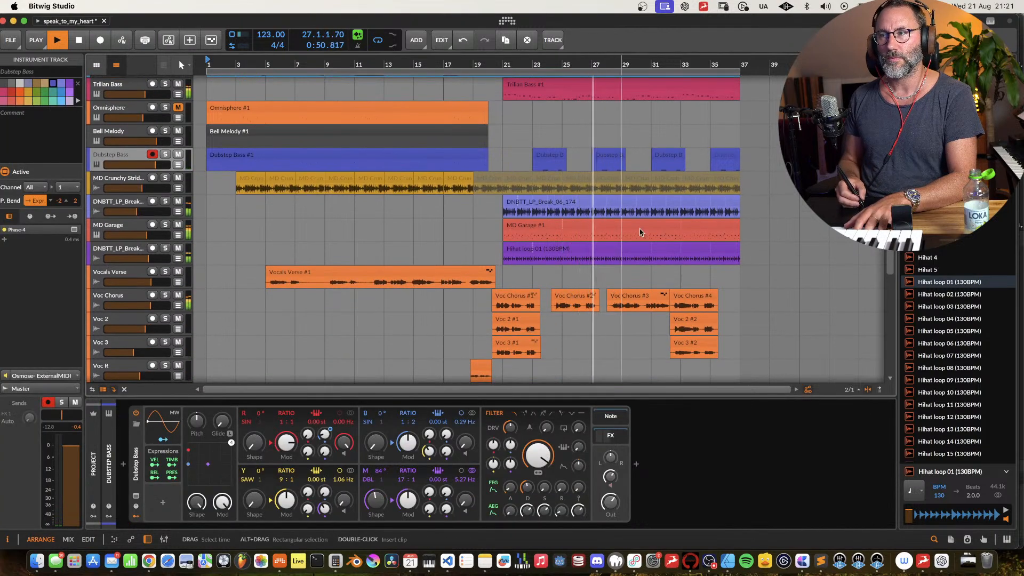
{"action": "left_click", "coordinate": [612, 158]}
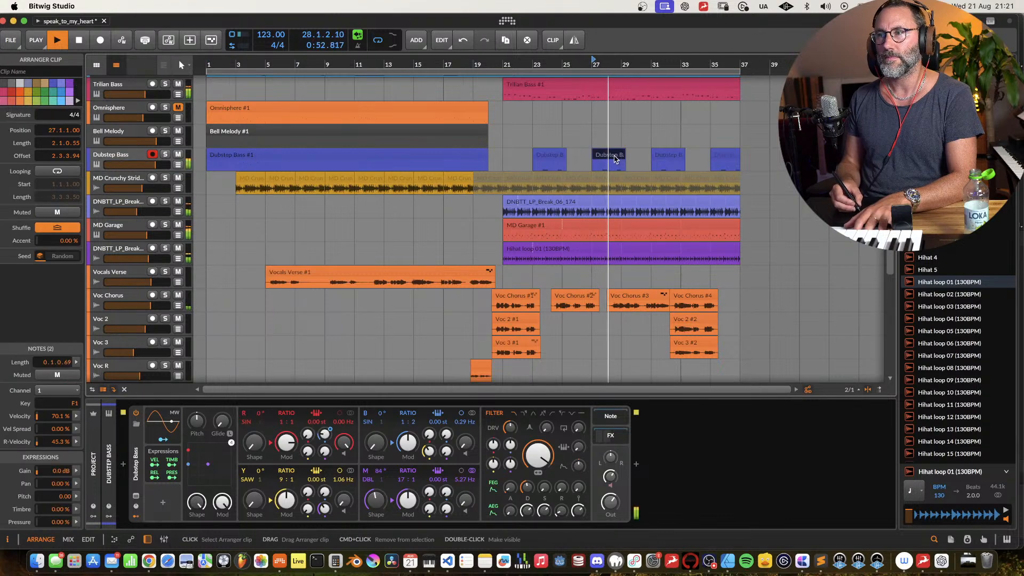
{"action": "double_click", "coordinate": [613, 158]}
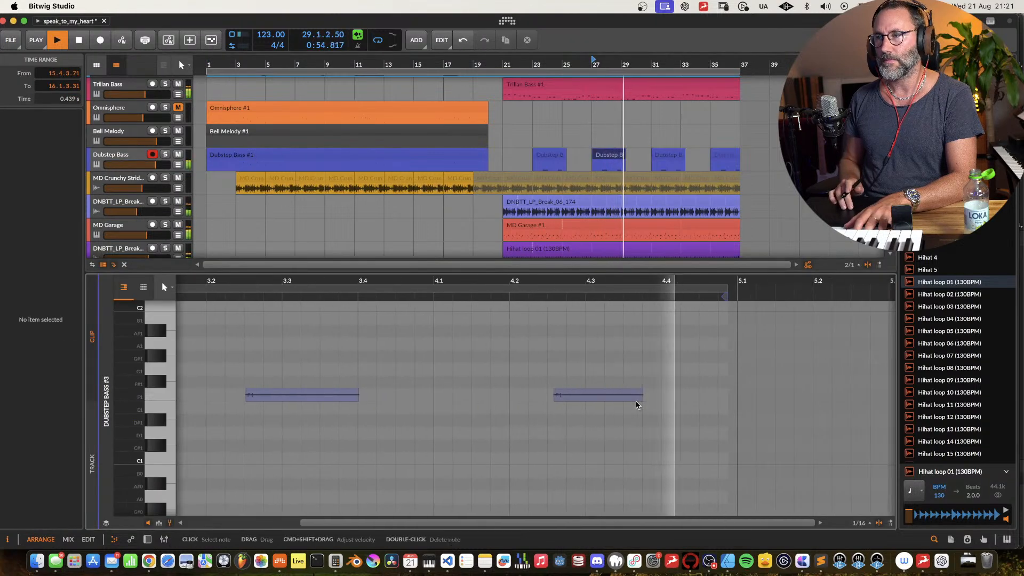
{"action": "key", "text": "d"}
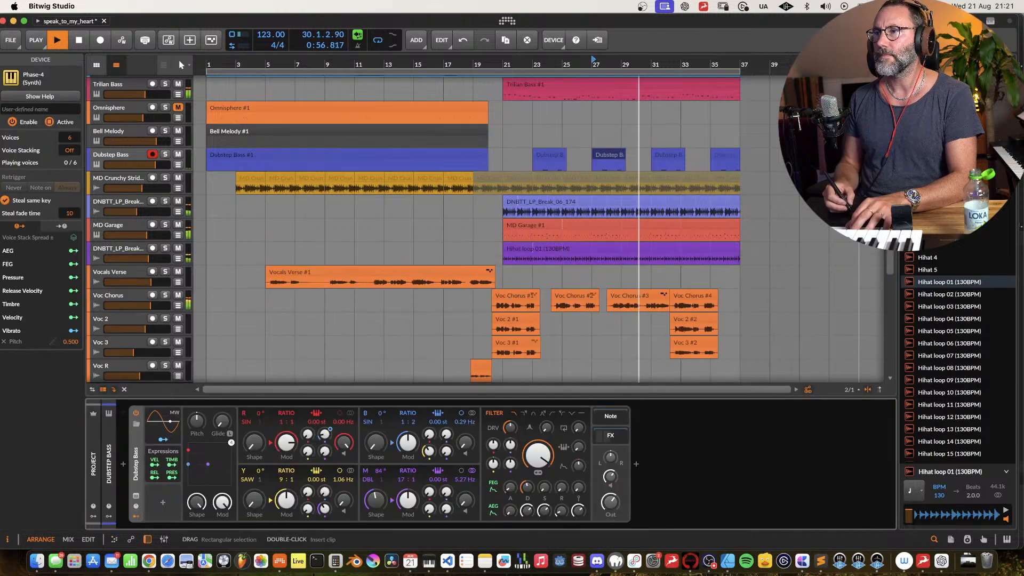
{"action": "scroll", "coordinate": [576, 231], "scroll_direction": "right", "scroll_amount": 5}
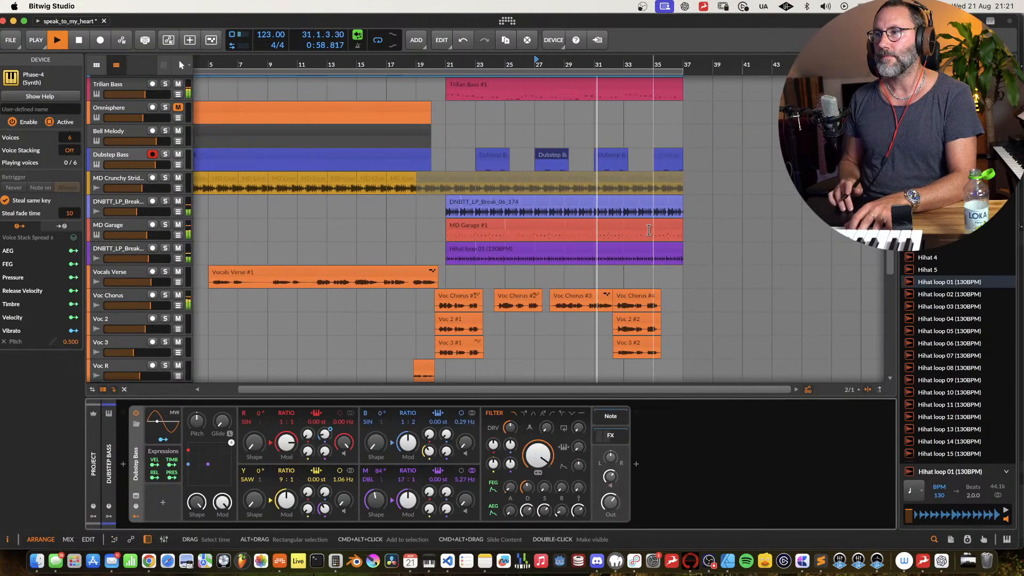
Step: Inspect the Voc Chorus track's device chain during playback, bypass and re-enable its first EQ+, and stop the song
{"action": "left_click", "coordinate": [128, 300]}
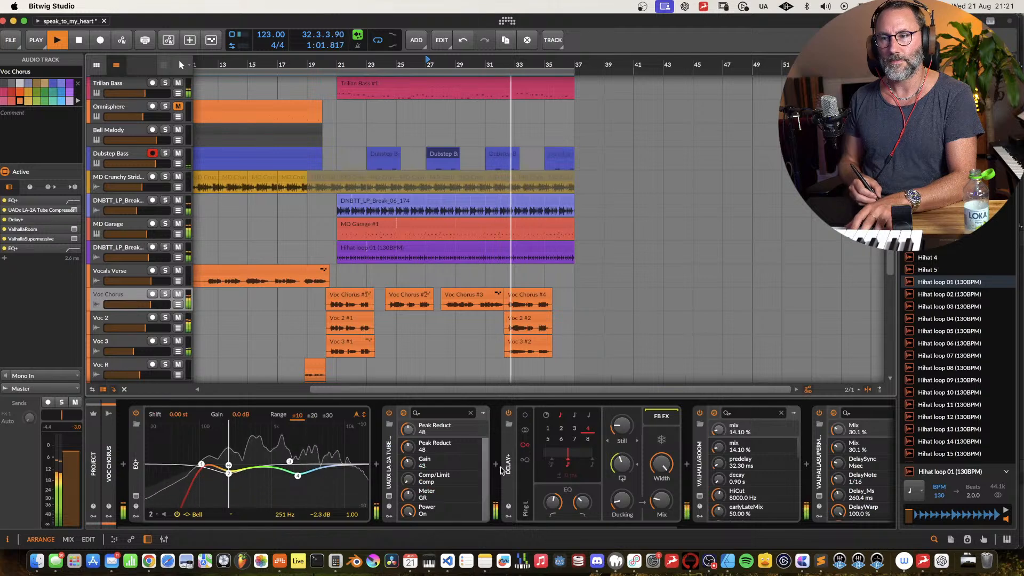
{"action": "left_click", "coordinate": [534, 526]}
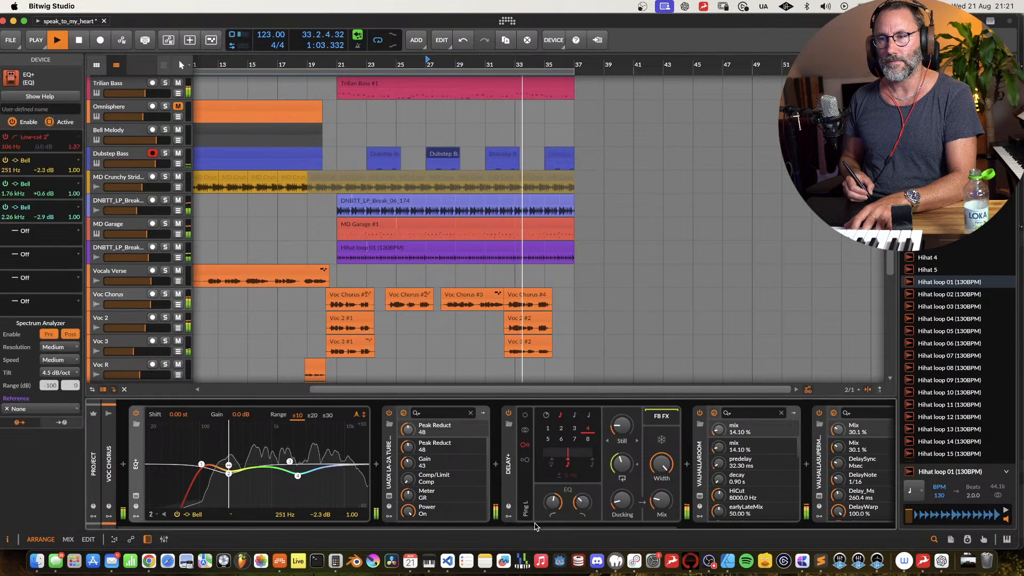
{"action": "left_click", "coordinate": [136, 414]}
{"action": "left_click", "coordinate": [136, 414]}
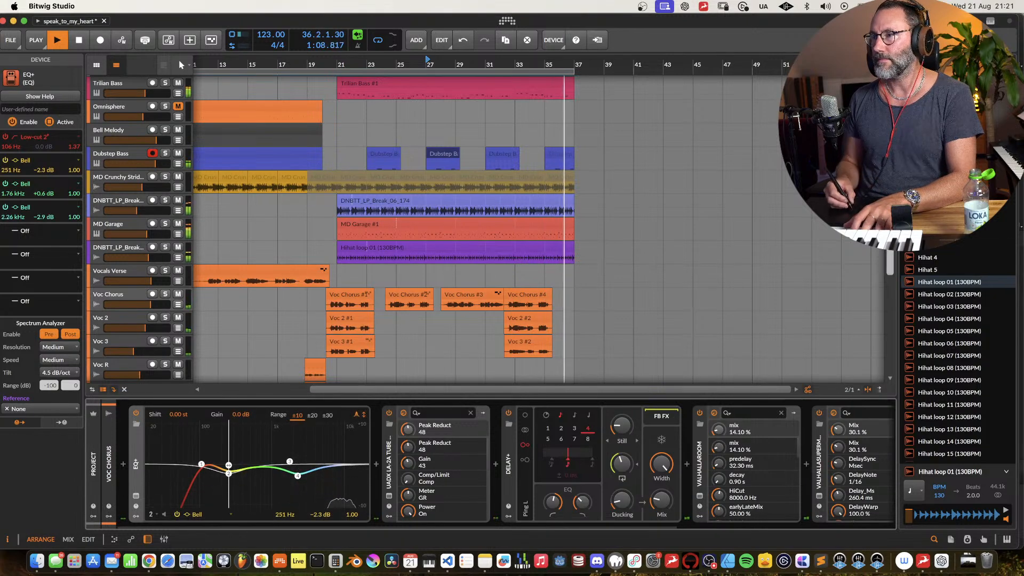
{"action": "scroll", "coordinate": [591, 316], "scroll_direction": "up", "scroll_amount": 3}
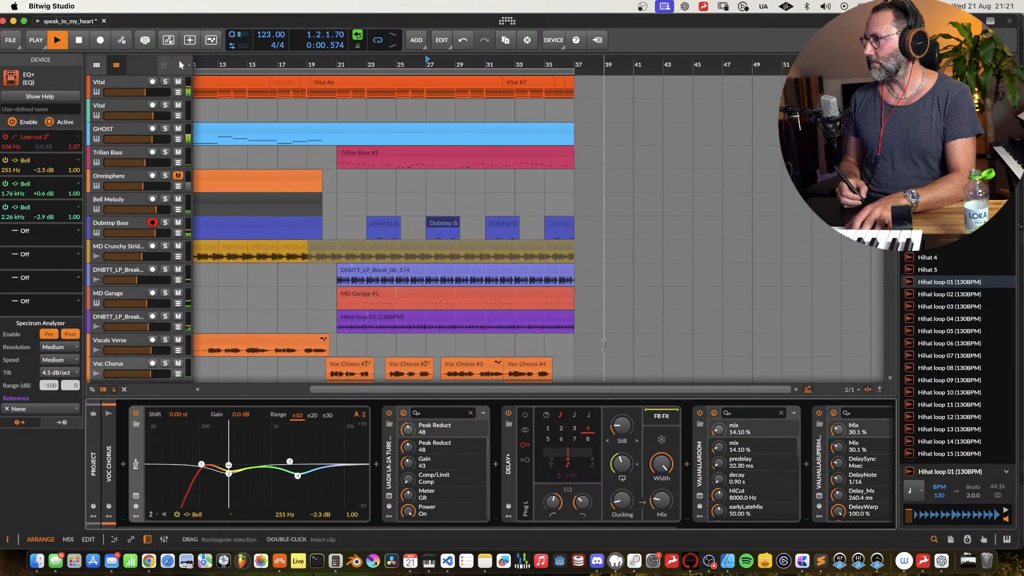
{"action": "key", "text": "space"}
Step: Select the Omnisphere track, open its plug-in window to review the loaded patch, and close it
{"action": "left_click_drag", "start_coordinate": [519, 389], "coordinate": [500, 389]}
{"action": "left_click_drag", "start_coordinate": [384, 61], "coordinate": [405, 74]}
{"action": "left_click_drag", "start_coordinate": [128, 382], "coordinate": [124, 390]}
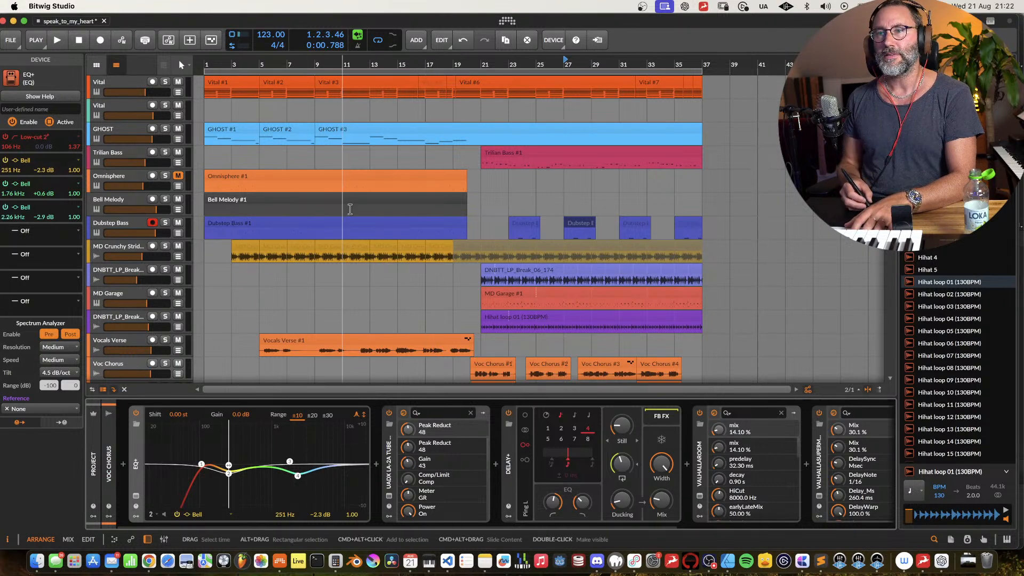
{"action": "left_click", "coordinate": [125, 182]}
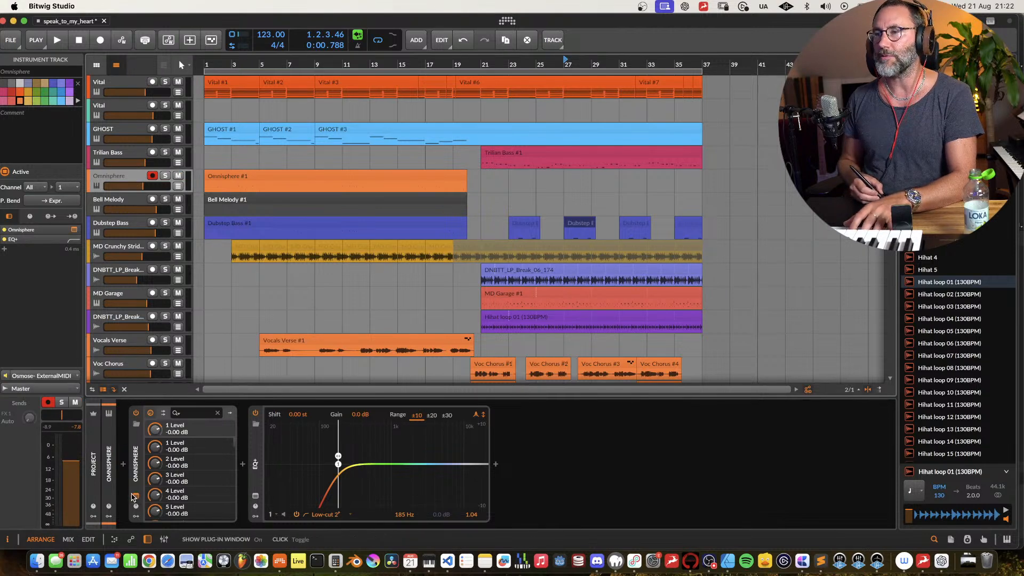
{"action": "left_click", "coordinate": [134, 495]}
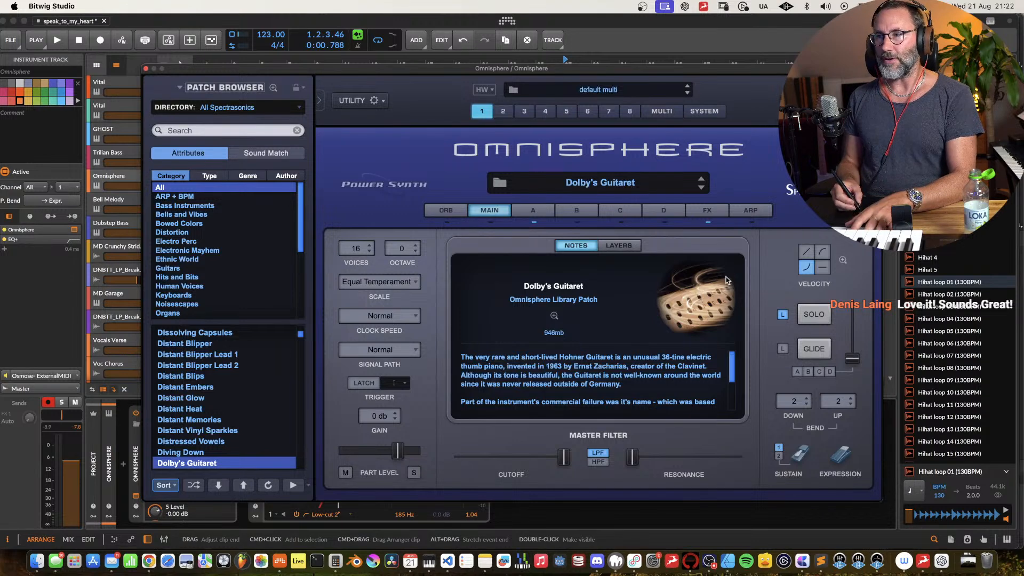
{"action": "left_click", "coordinate": [146, 68]}
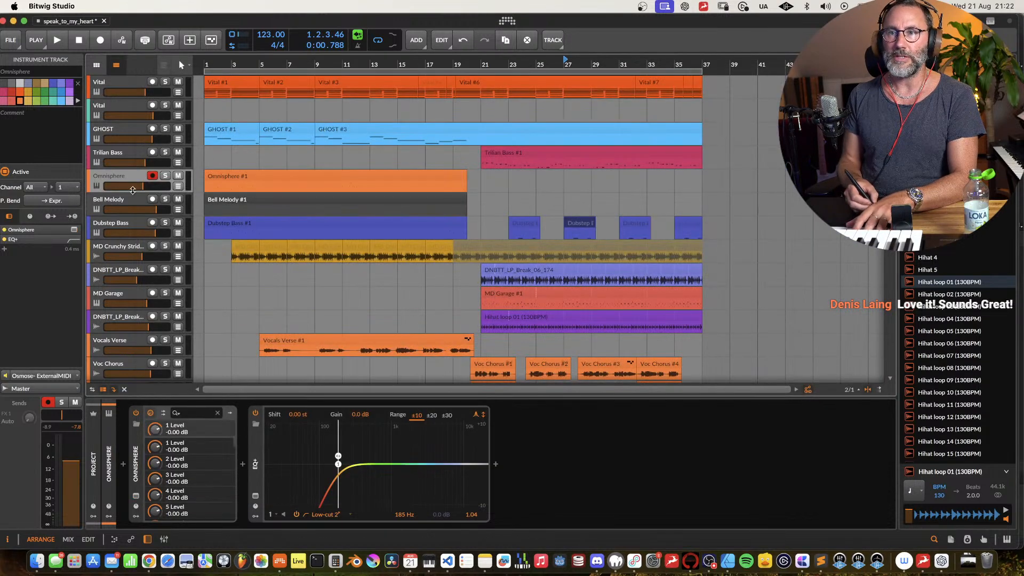
Step: Solo the Omnisphere track and open the Omnisphere #1 clip to examine its notes from the beginning
{"action": "key", "text": "s"}
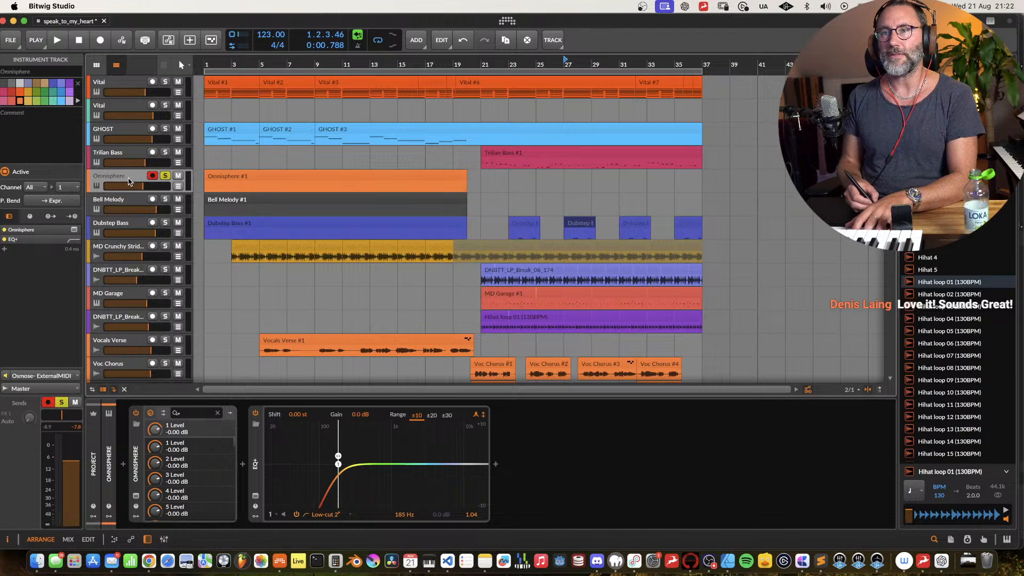
{"action": "mouse_move", "coordinate": [138, 192]}
{"action": "left_mouse_down"}
{"action": "mouse_move", "coordinate": [130, 227]}
{"action": "mouse_move", "coordinate": [128, 193]}
{"action": "left_mouse_up"}
{"action": "double_click", "coordinate": [246, 177]}
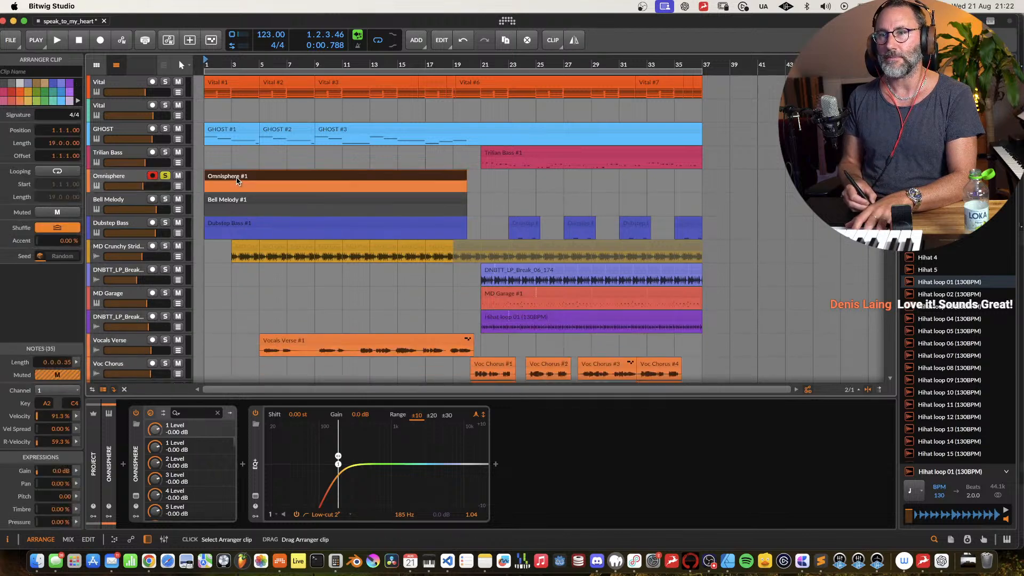
{"action": "scroll", "coordinate": [301, 397], "scroll_direction": "up", "scroll_amount": 4}
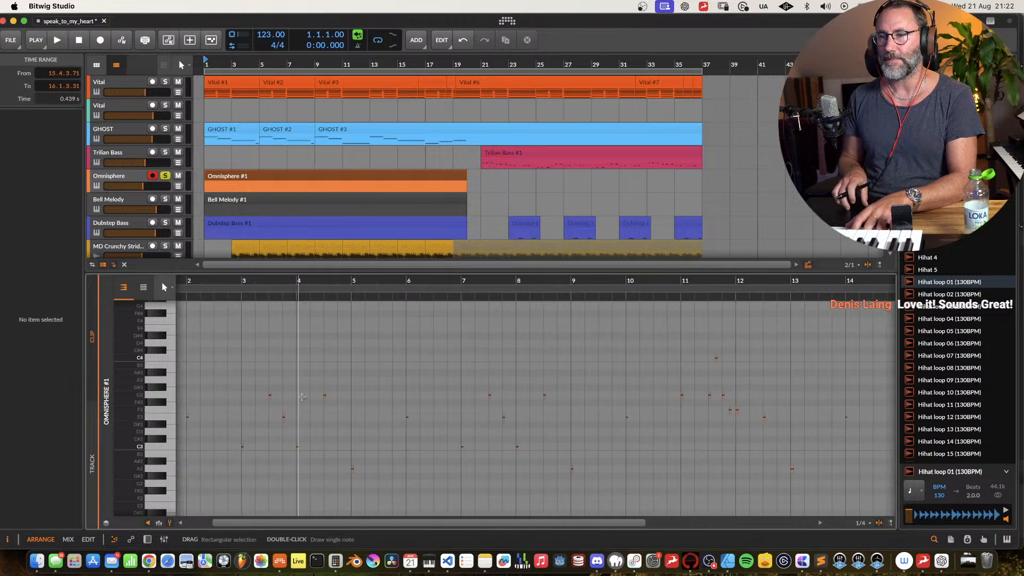
{"action": "scroll", "coordinate": [302, 397], "scroll_direction": "left", "scroll_amount": 8}
{"action": "scroll", "coordinate": [302, 396], "scroll_direction": "right", "scroll_amount": 4}
{"action": "scroll", "coordinate": [301, 397], "scroll_direction": "right", "scroll_amount": 5}
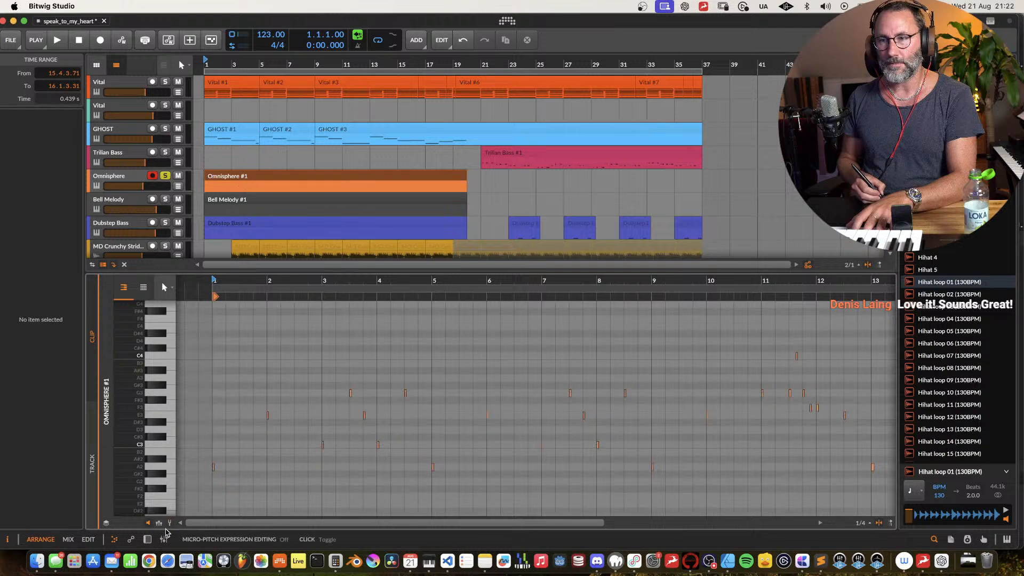
Step: Play the soloed Omnisphere part from bar 1, stop playback, and unsolo the track
{"action": "left_click_drag", "start_coordinate": [267, 280], "coordinate": [316, 285]}
{"action": "key", "text": "space"}
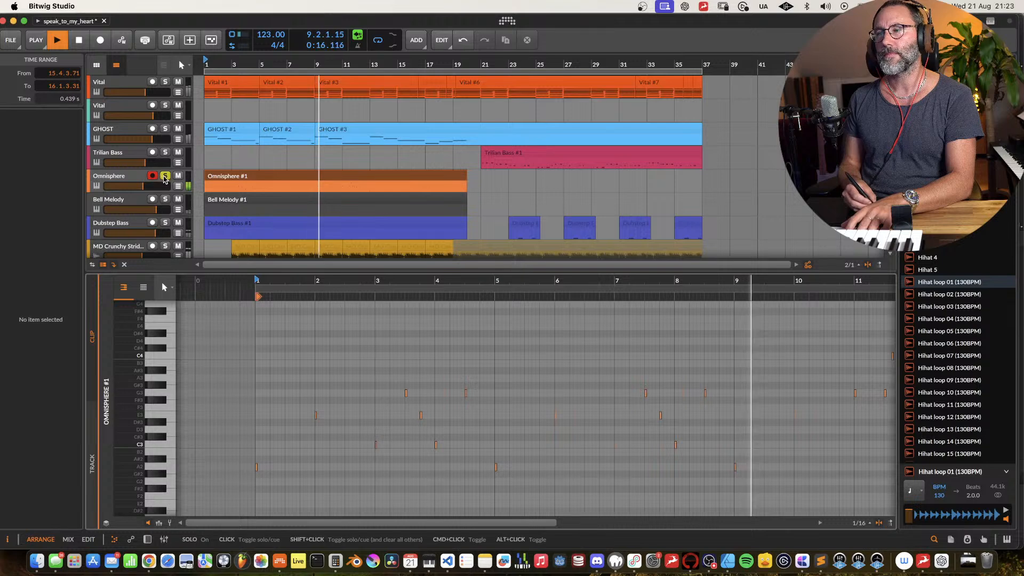
{"action": "key", "text": "space"}
{"action": "left_click", "coordinate": [124, 180]}
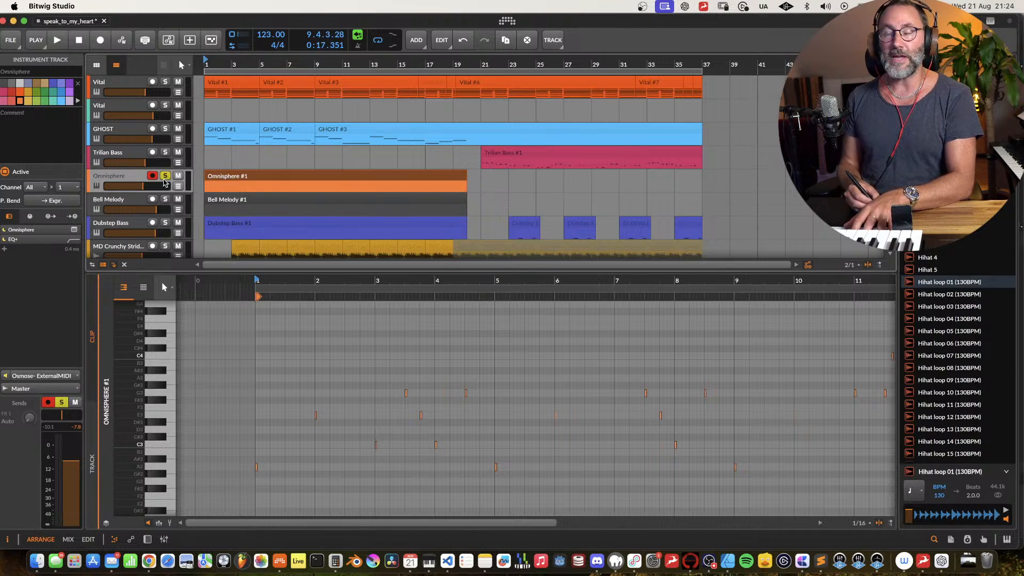
{"action": "left_click", "coordinate": [165, 175]}
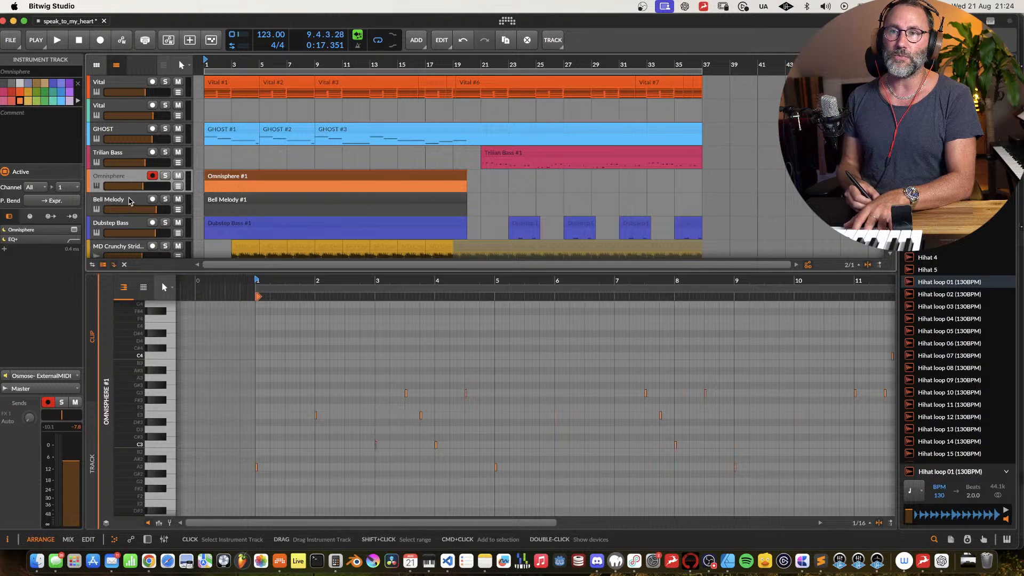
Step: Show the Bell Melody track's Phase-4 device, audition the track soloed from bar 1, and unsolo it
{"action": "left_click", "coordinate": [135, 205]}
{"action": "key", "text": "d"}
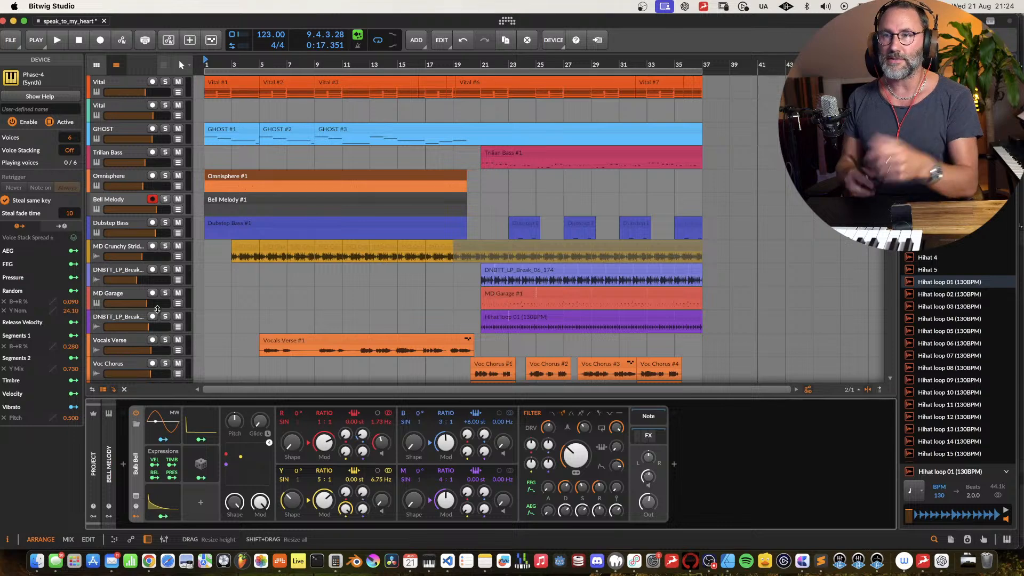
{"action": "left_click", "coordinate": [164, 198]}
{"action": "key", "text": "space"}
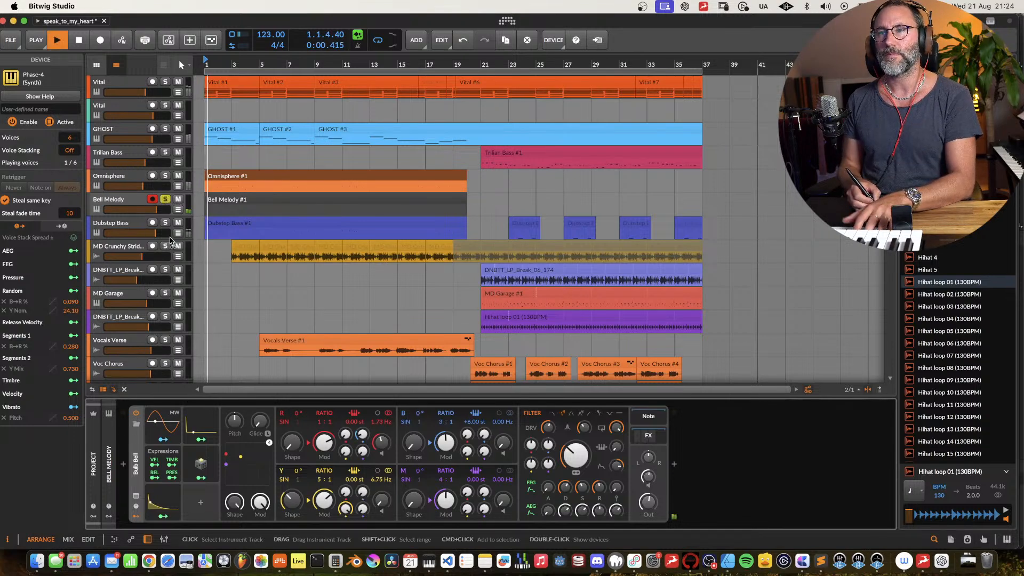
{"action": "left_click", "coordinate": [166, 207]}
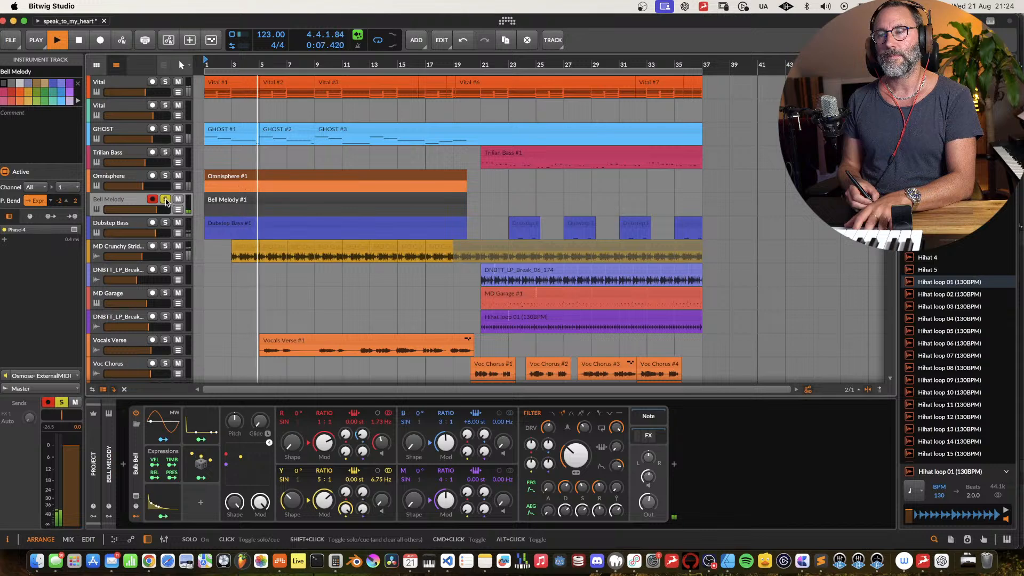
{"action": "key", "text": "space"}
{"action": "left_click", "coordinate": [166, 201]}
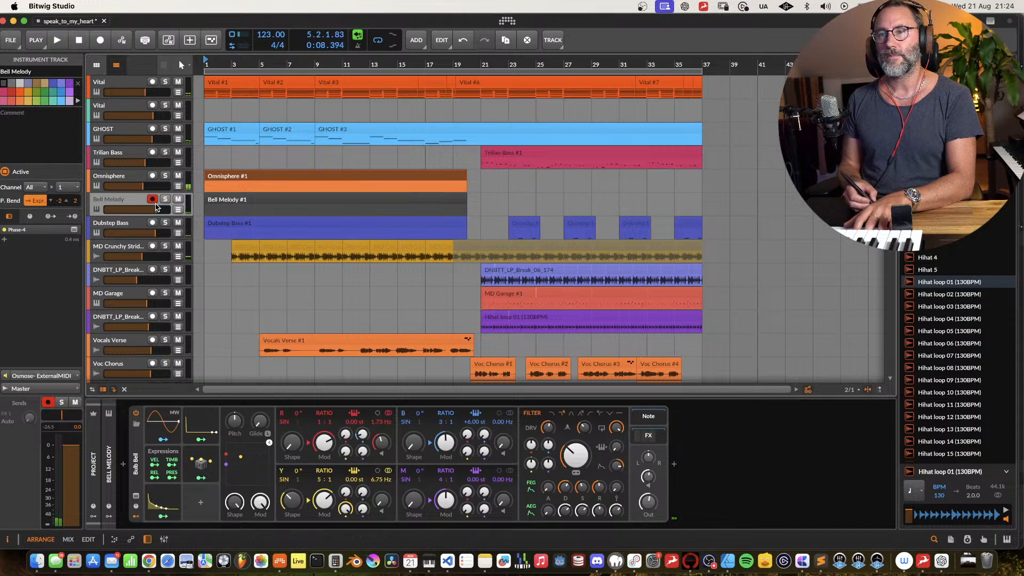
Step: Audition the Omnisphere track soloed from bar 1 with its EQ+ in view, and unsolo it
{"action": "left_click", "coordinate": [138, 176]}
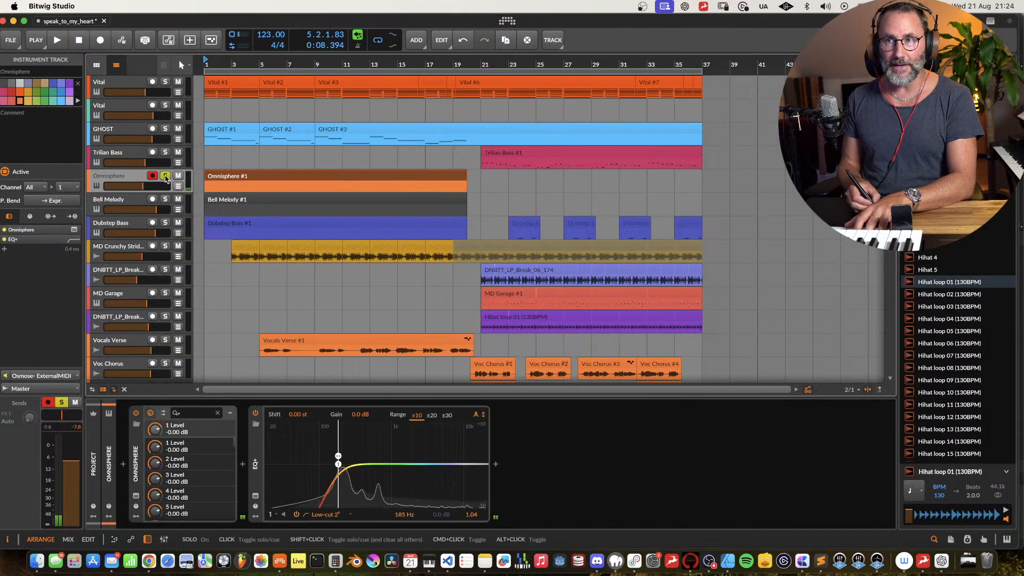
{"action": "key", "text": "space"}
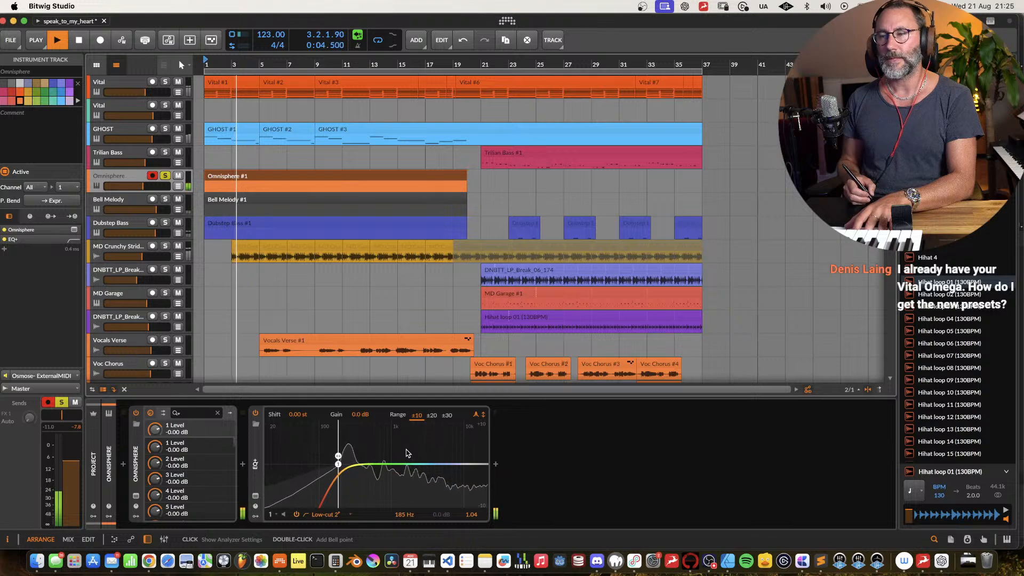
{"action": "key", "text": "space"}
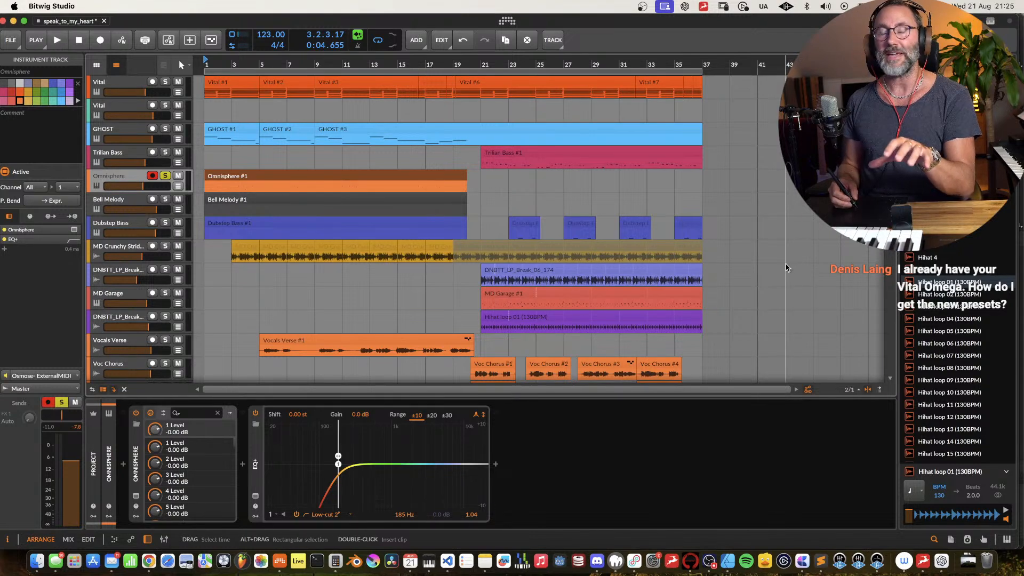
{"action": "left_click", "coordinate": [165, 176]}
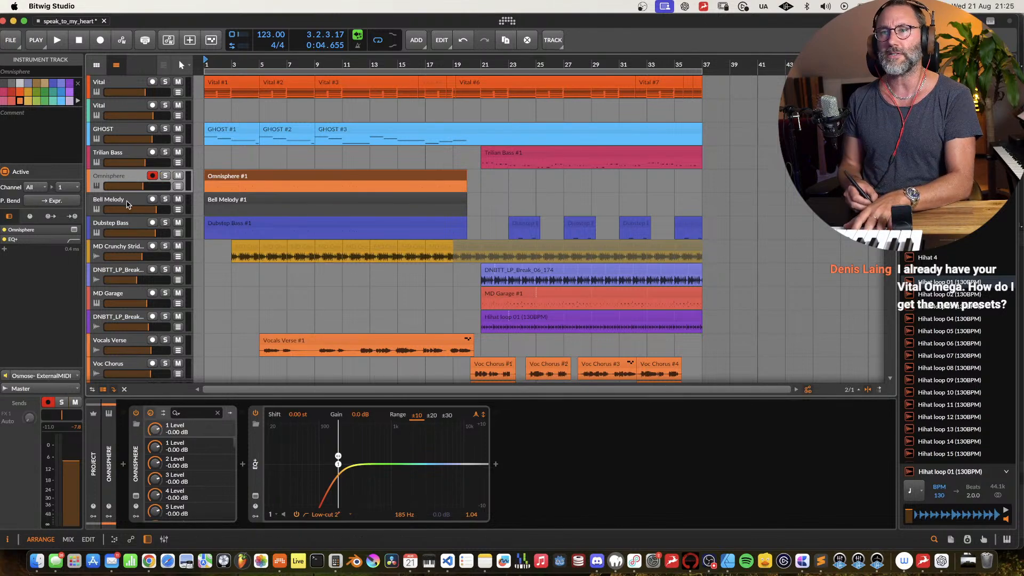
Step: Solo the Bell Melody track, play its opening briefly, and check the R oscillator's volume in its Phase-4 synth
{"action": "left_click", "coordinate": [132, 198]}
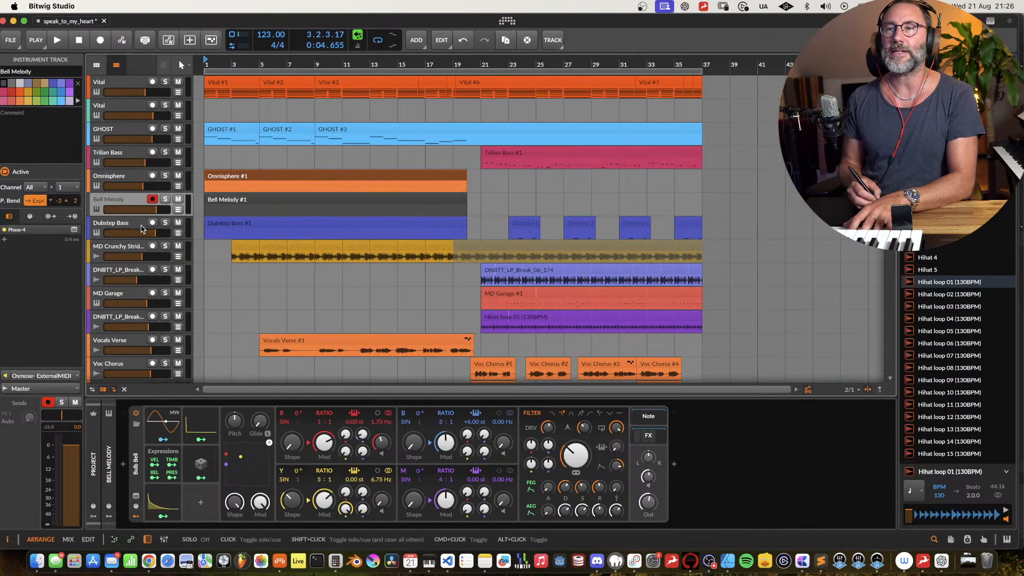
{"action": "key", "text": "Up"}
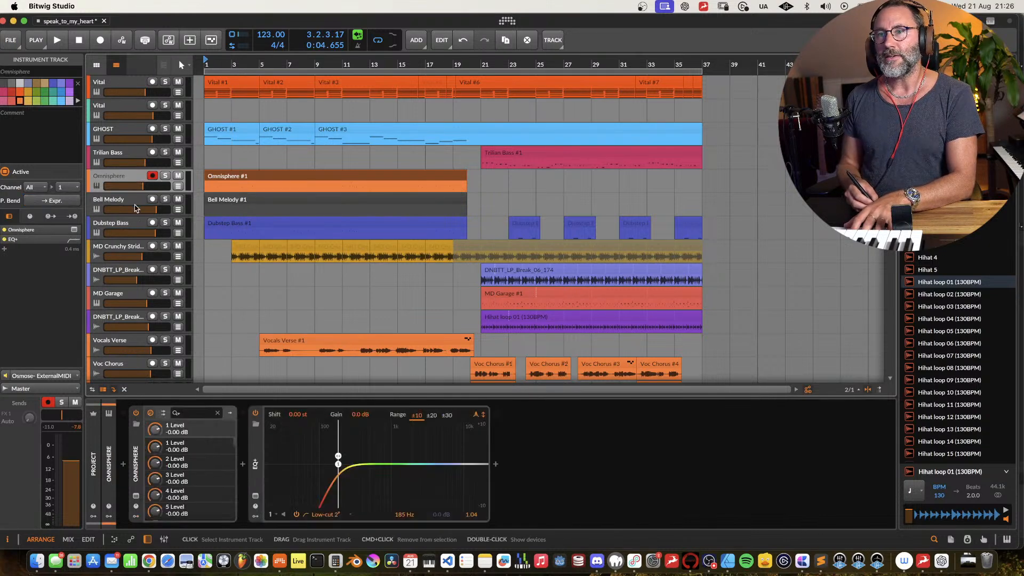
{"action": "left_click", "coordinate": [135, 208]}
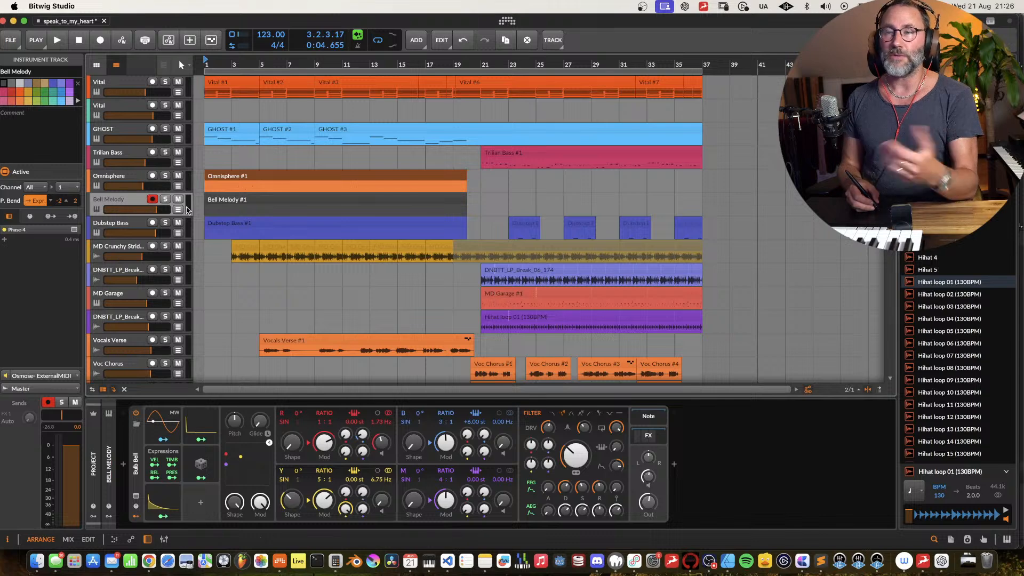
{"action": "left_click", "coordinate": [165, 199]}
{"action": "key", "text": "space"}
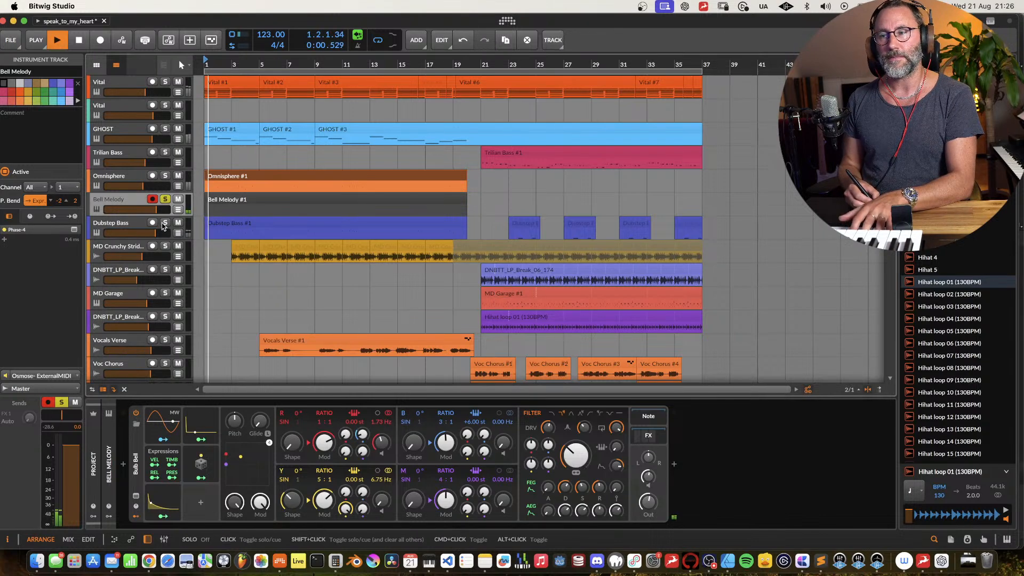
{"action": "key", "text": "space"}
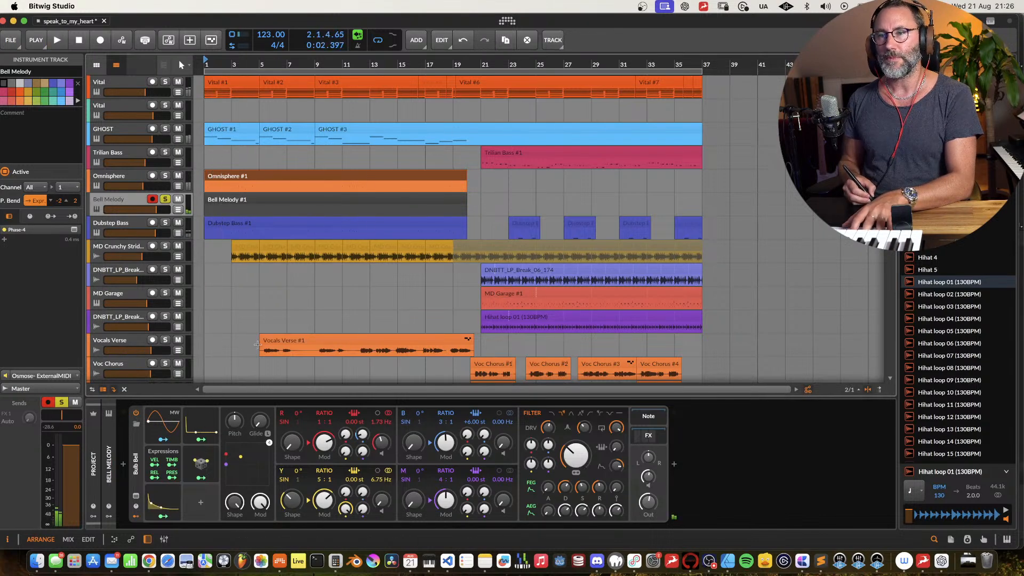
{"action": "mouse_move", "coordinate": [363, 434]}
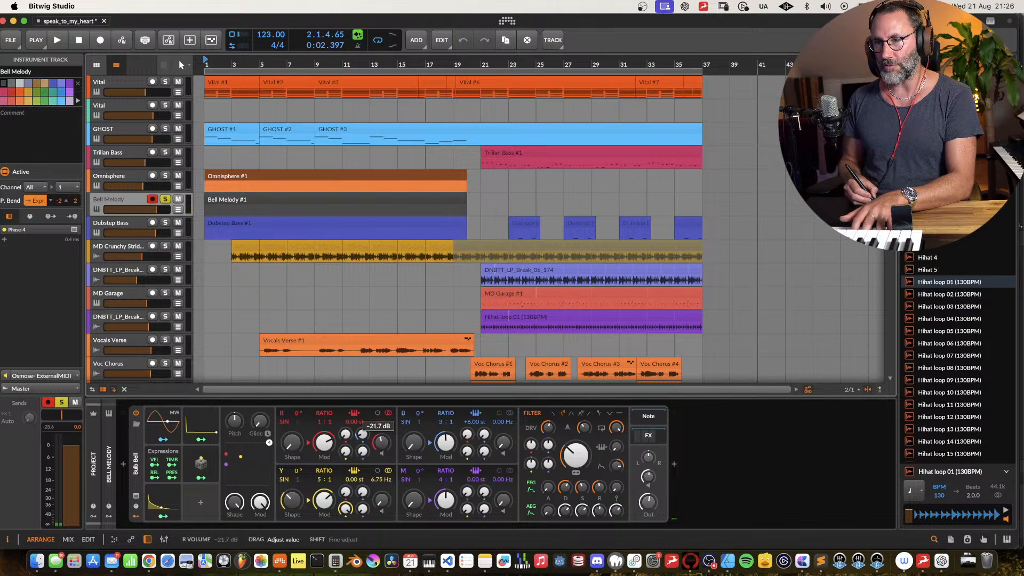
{"action": "left_click_drag", "start_coordinate": [382, 443], "coordinate": [383, 444]}
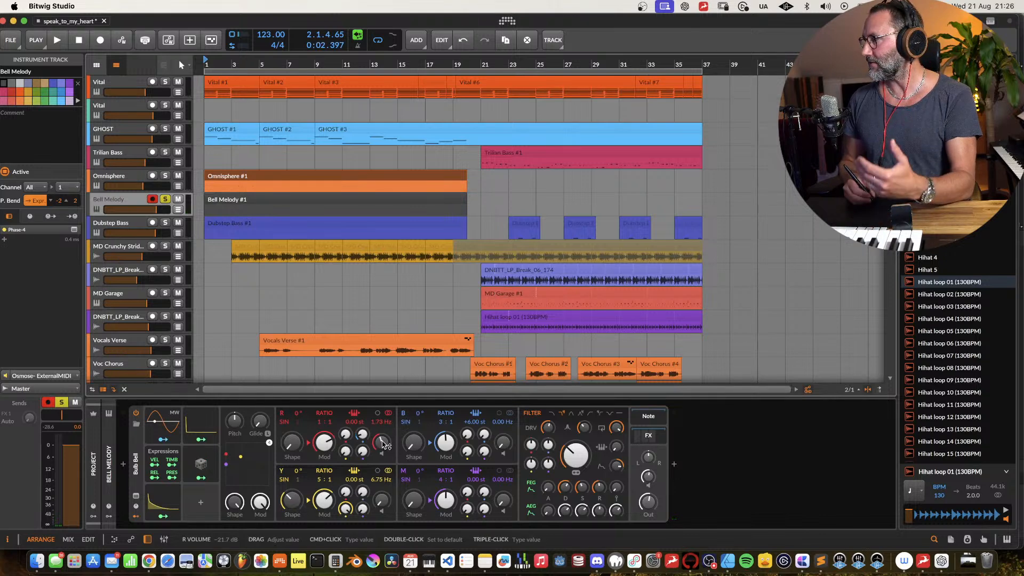
Step: Raise the R oscillator's volume to -3.8 dB in the Bell Melody's Phase-4, audition the soloed track, and turn the volume back down
{"action": "left_click_drag", "start_coordinate": [381, 446], "coordinate": [385, 436]}
{"action": "key", "text": "space"}
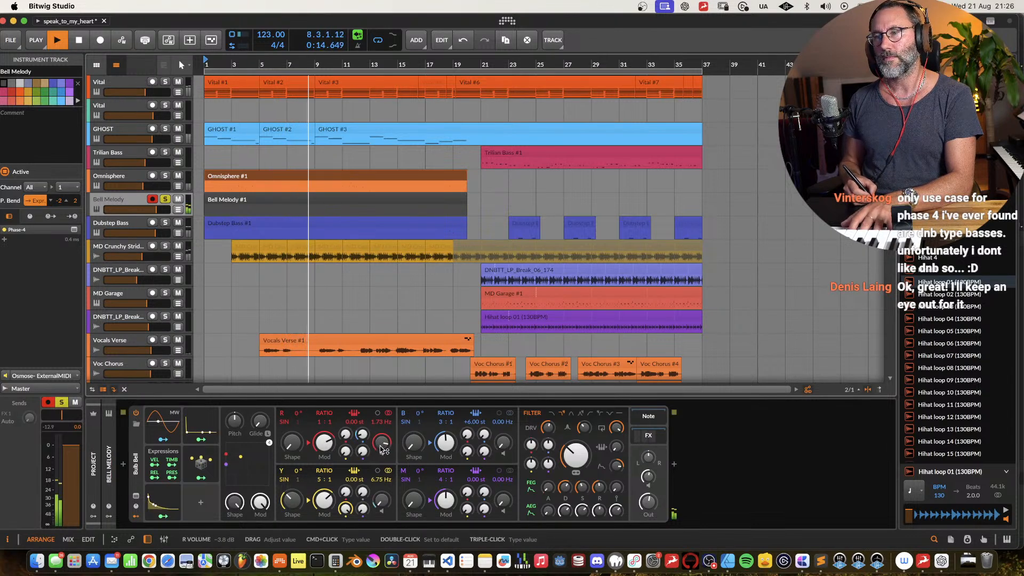
{"action": "key", "text": "space"}
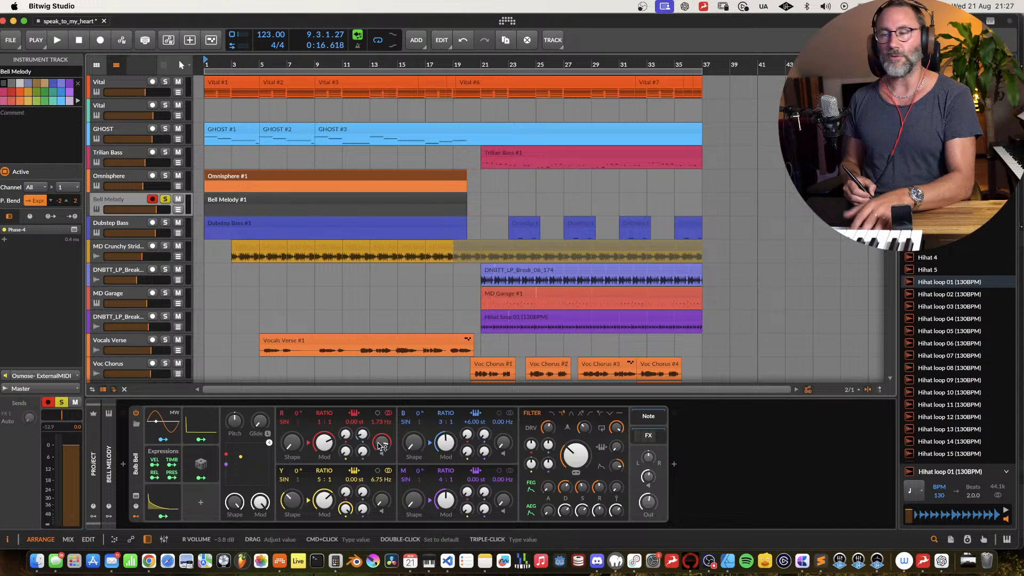
{"action": "left_click_drag", "start_coordinate": [382, 445], "coordinate": [383, 472]}
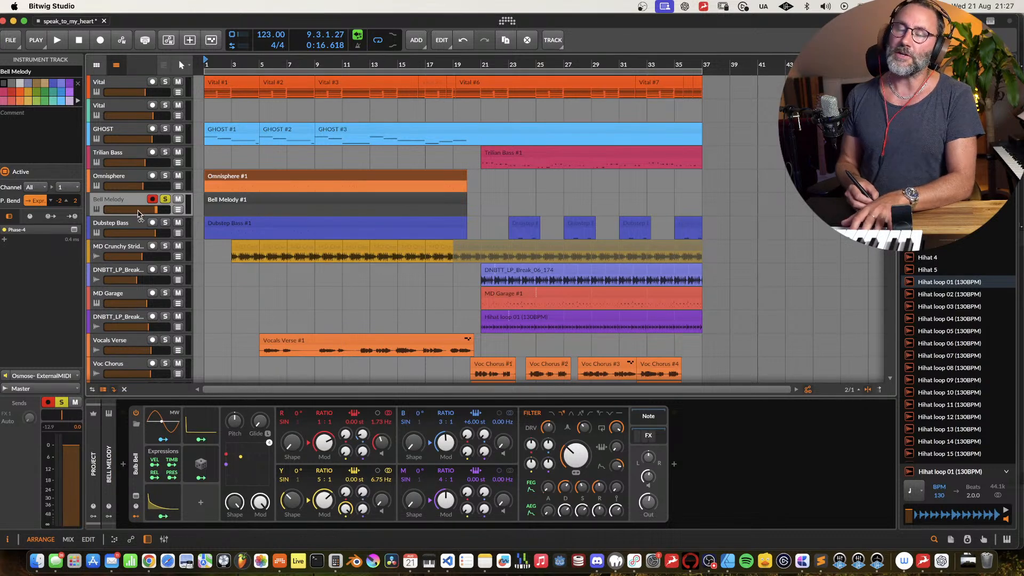
Step: Show the Dubstep Bass track's Phase-4 and audition the track soloed in short passages from bar 23
{"action": "left_click", "coordinate": [134, 225]}
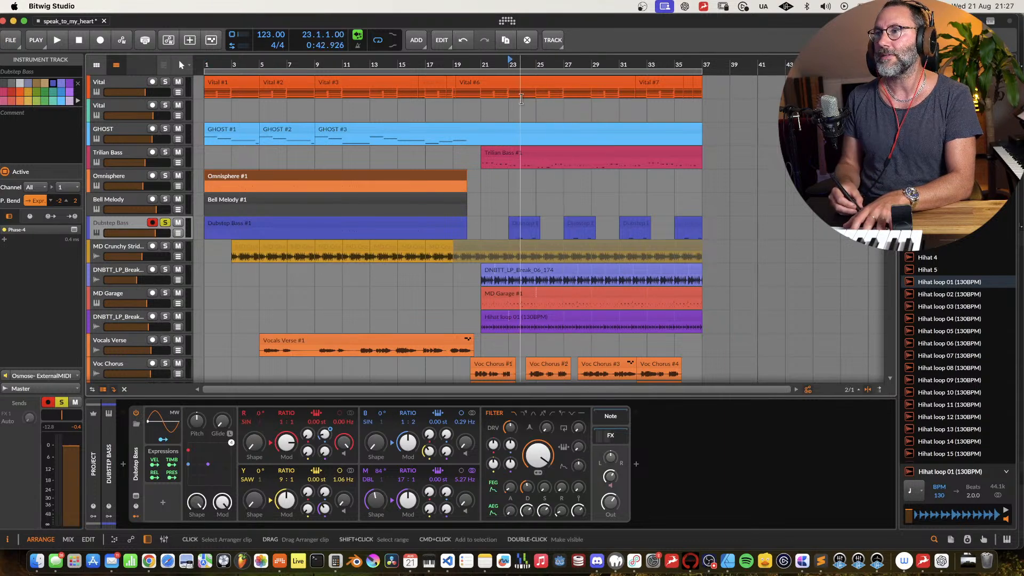
{"action": "left_click", "coordinate": [509, 61]}
{"action": "key", "text": "space"}
{"action": "key", "text": "space"}
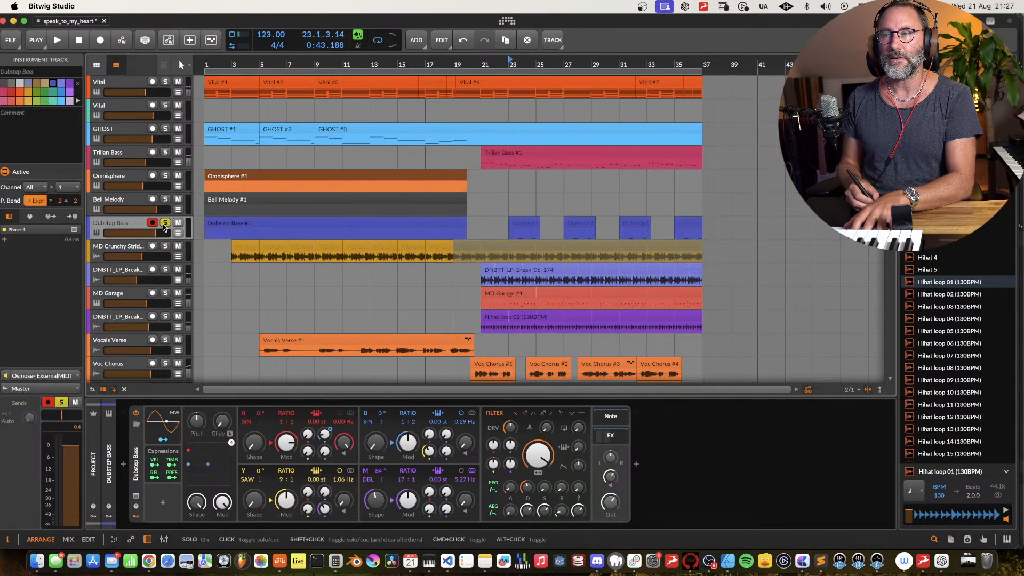
{"action": "key", "text": "space"}
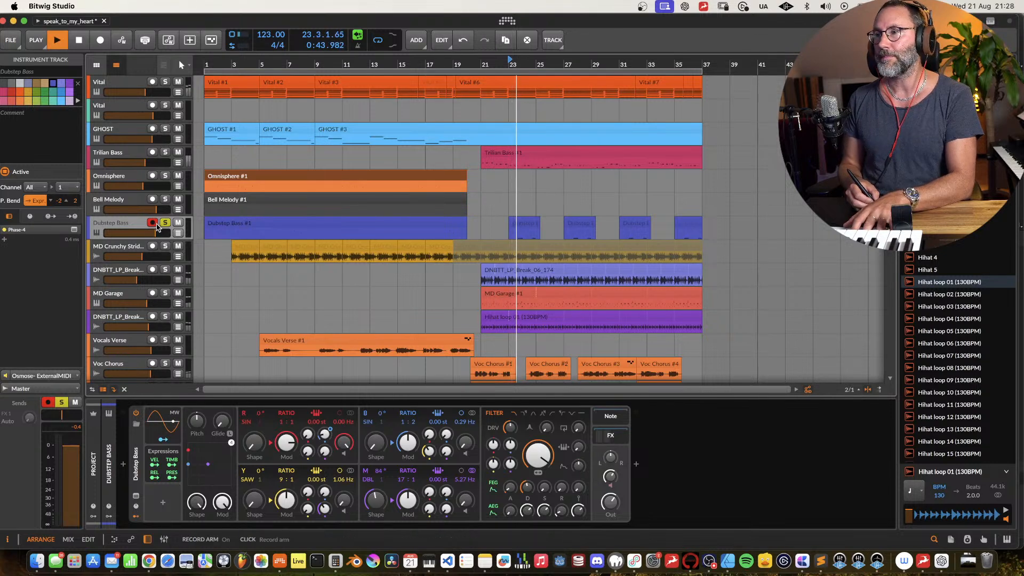
{"action": "key", "text": "space"}
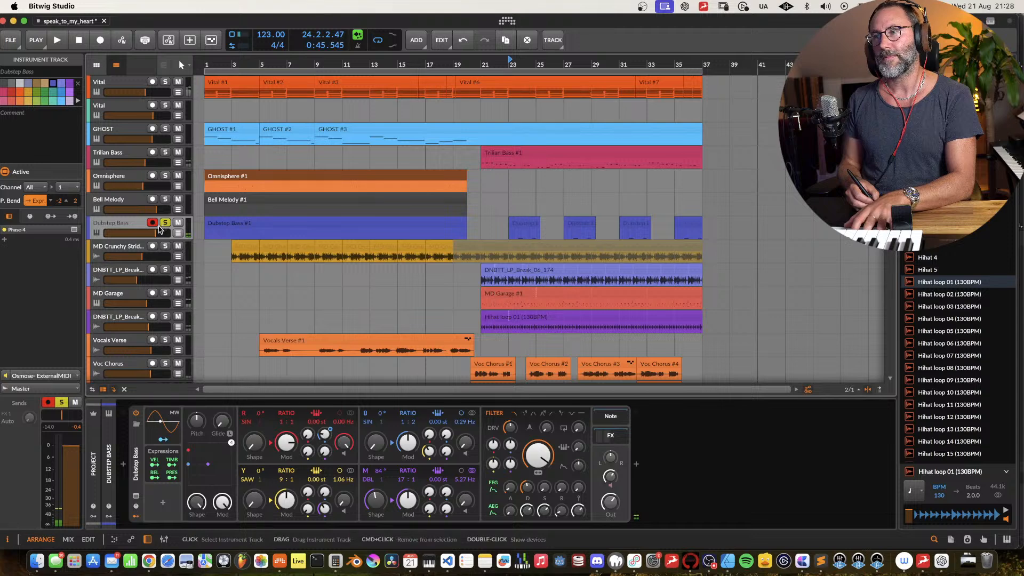
{"action": "key", "text": "space"}
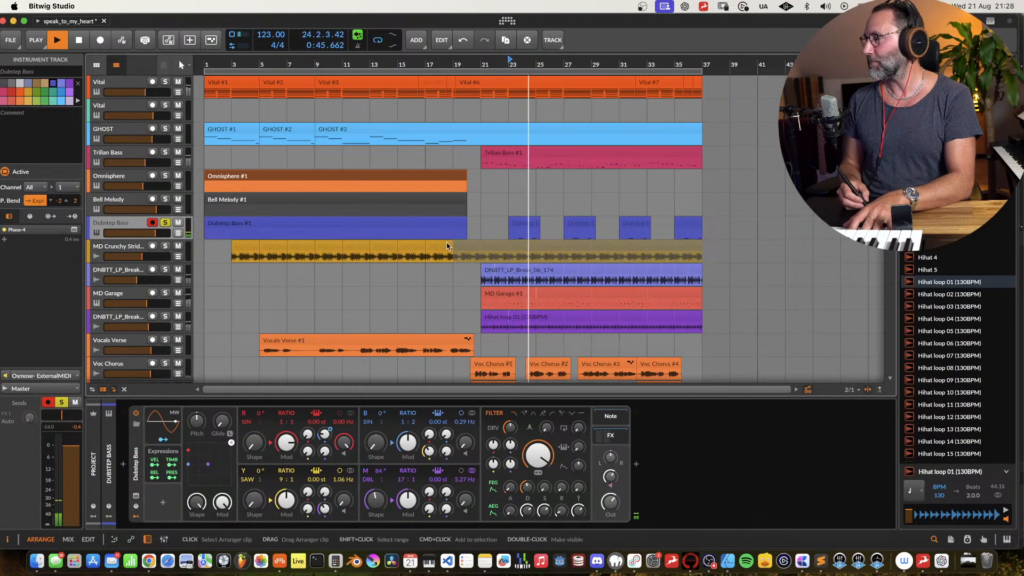
{"action": "key", "text": "space"}
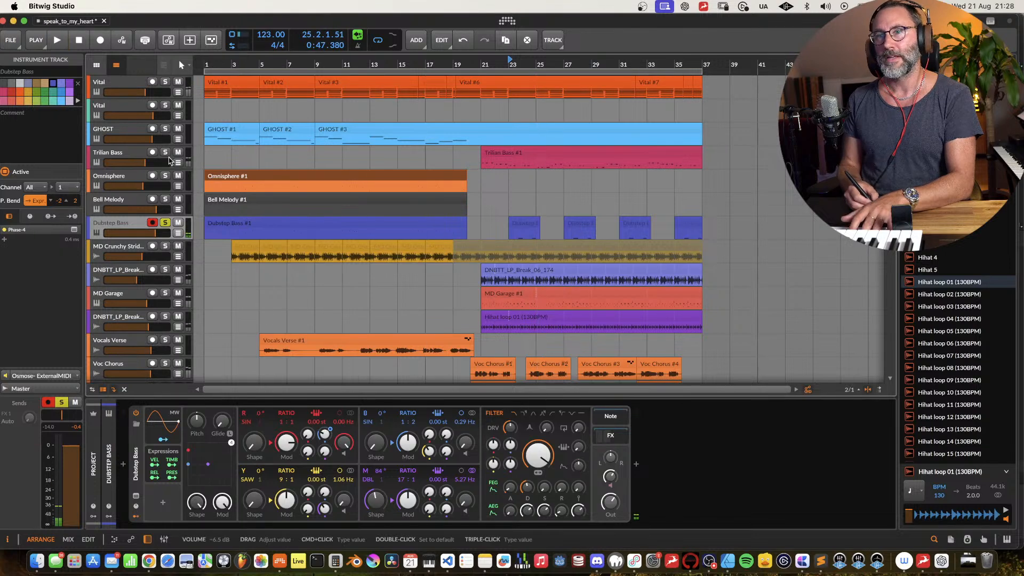
Step: Solo the Trilian Bass together with the Dubstep Bass, play both from bar 21, and unsolo them
{"action": "left_click", "coordinate": [164, 152]}
{"action": "left_click", "coordinate": [121, 155]}
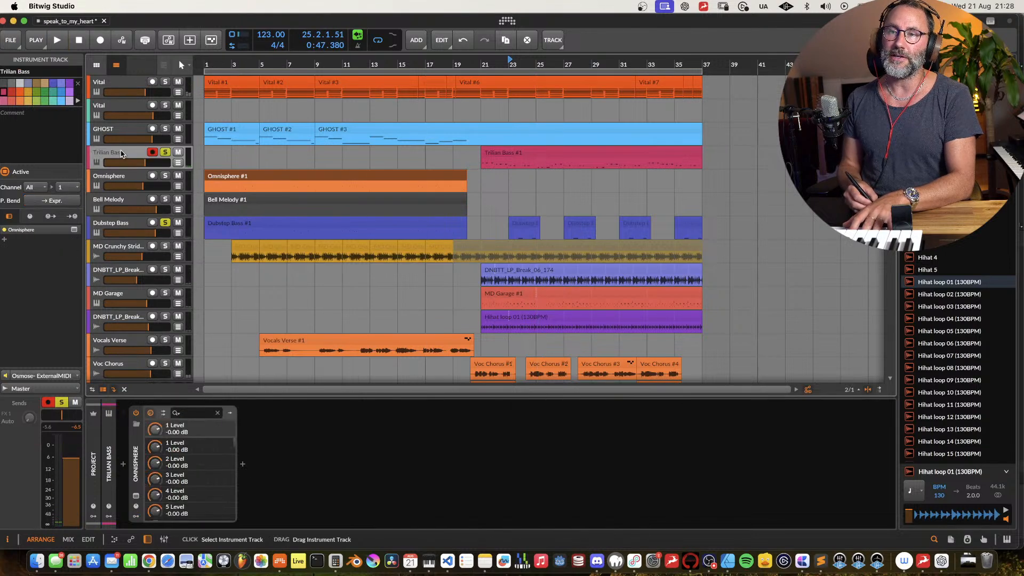
{"action": "left_click", "coordinate": [481, 68]}
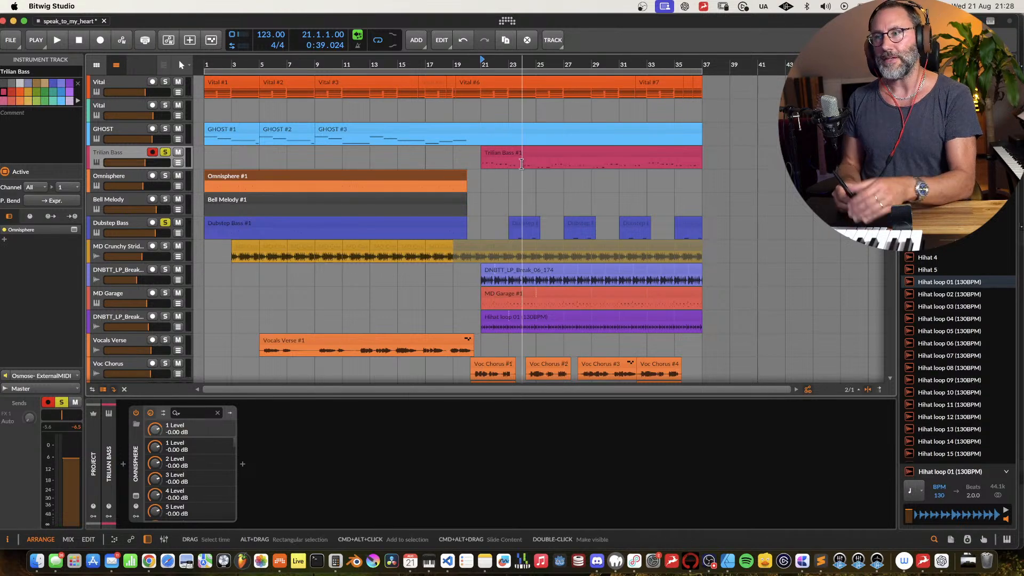
{"action": "left_click_drag", "start_coordinate": [554, 64], "coordinate": [547, 101]}
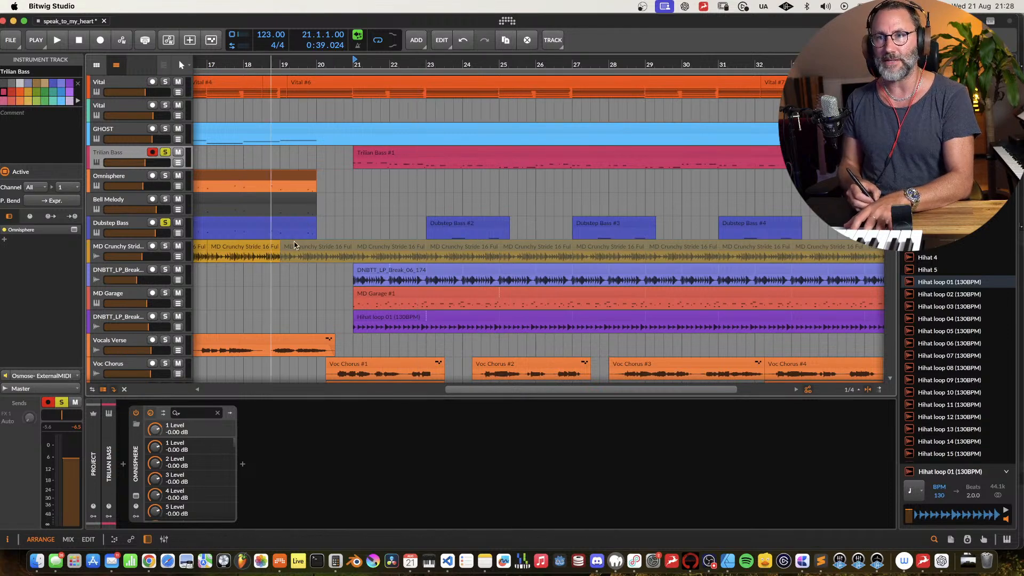
{"action": "key", "text": "space"}
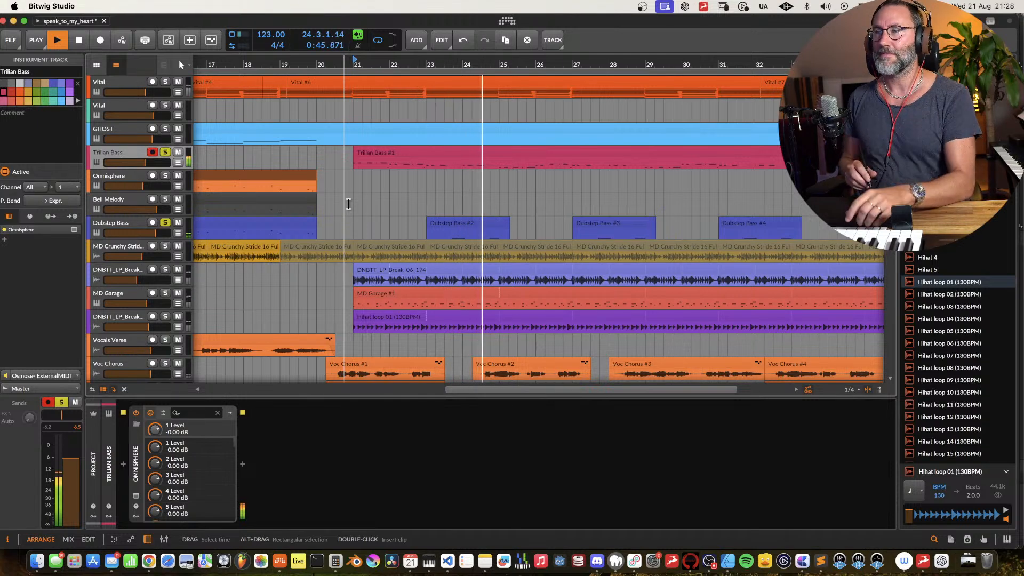
{"action": "key", "text": "space"}
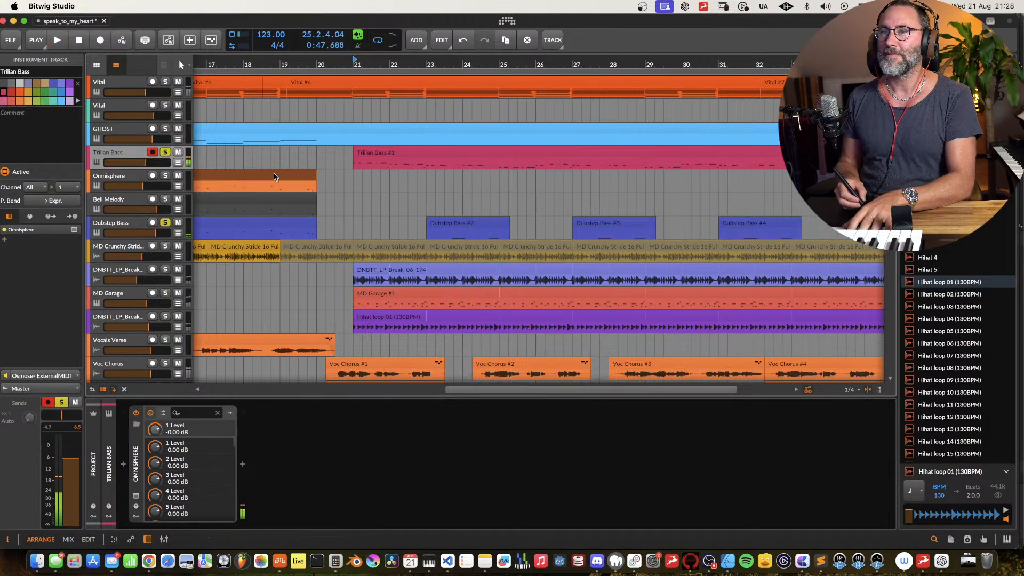
{"action": "left_click", "coordinate": [166, 226]}
{"action": "left_click", "coordinate": [165, 154]}
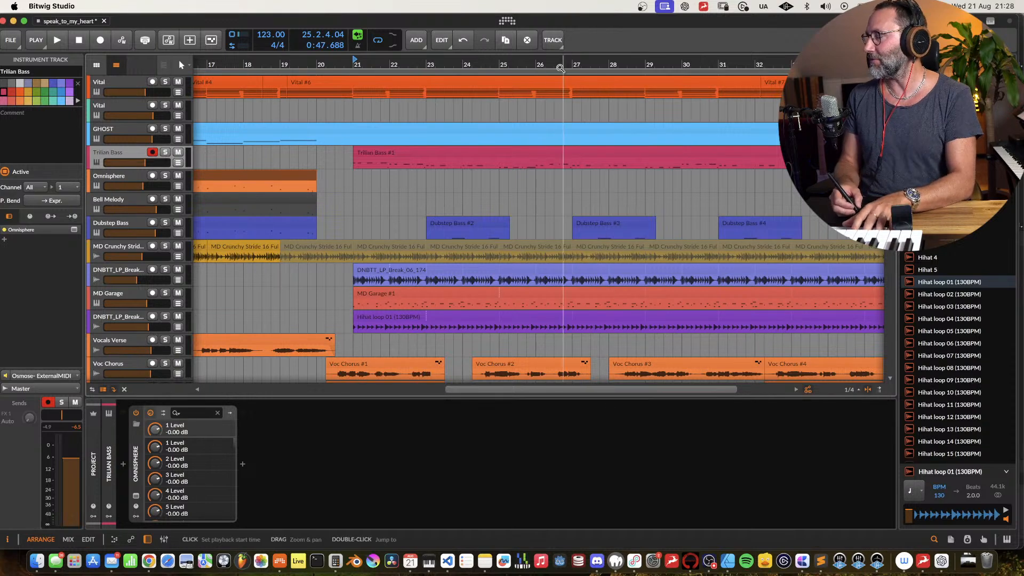
Step: Play the full mix from bar 21 through the chorus section, and stop playback
{"action": "left_click_drag", "start_coordinate": [545, 60], "coordinate": [585, 86]}
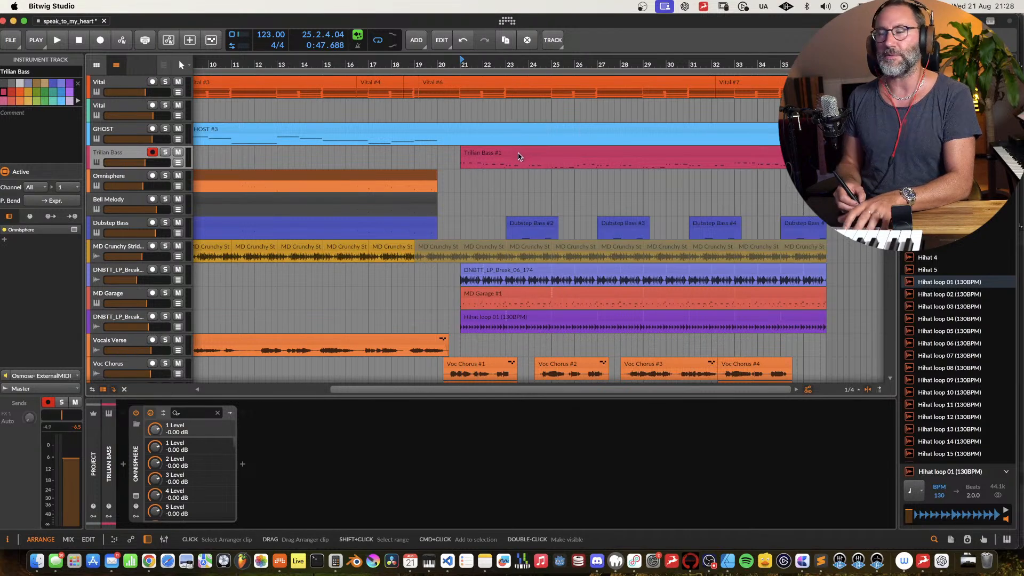
{"action": "key", "text": "space"}
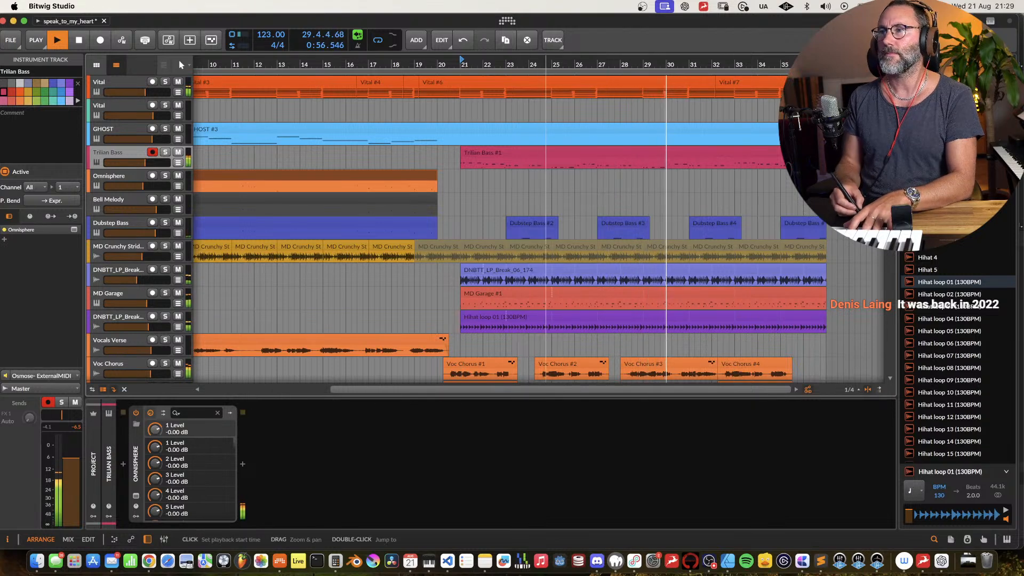
{"action": "left_click_drag", "start_coordinate": [545, 64], "coordinate": [619, 65]}
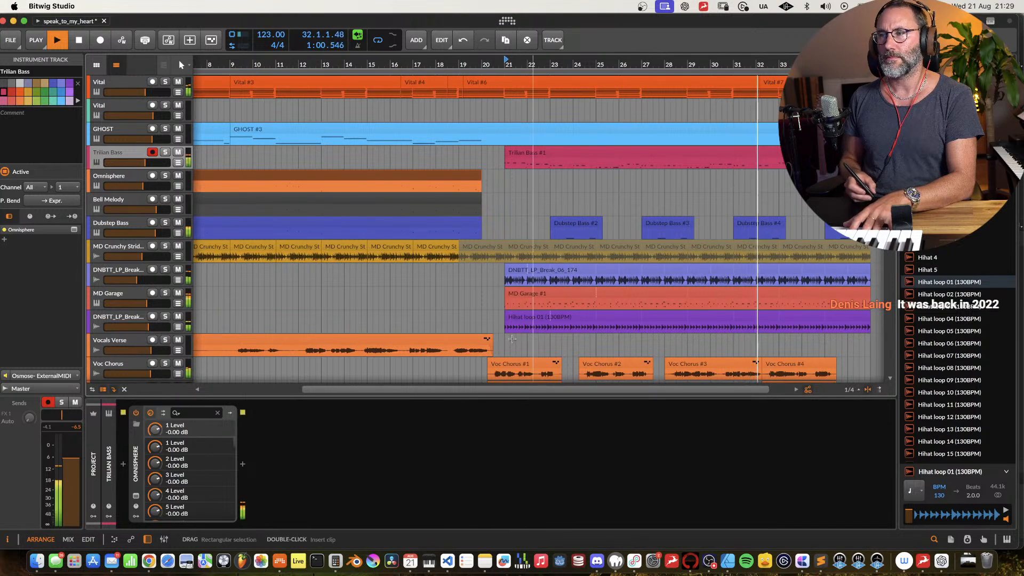
{"action": "left_click_drag", "start_coordinate": [428, 394], "coordinate": [484, 394]}
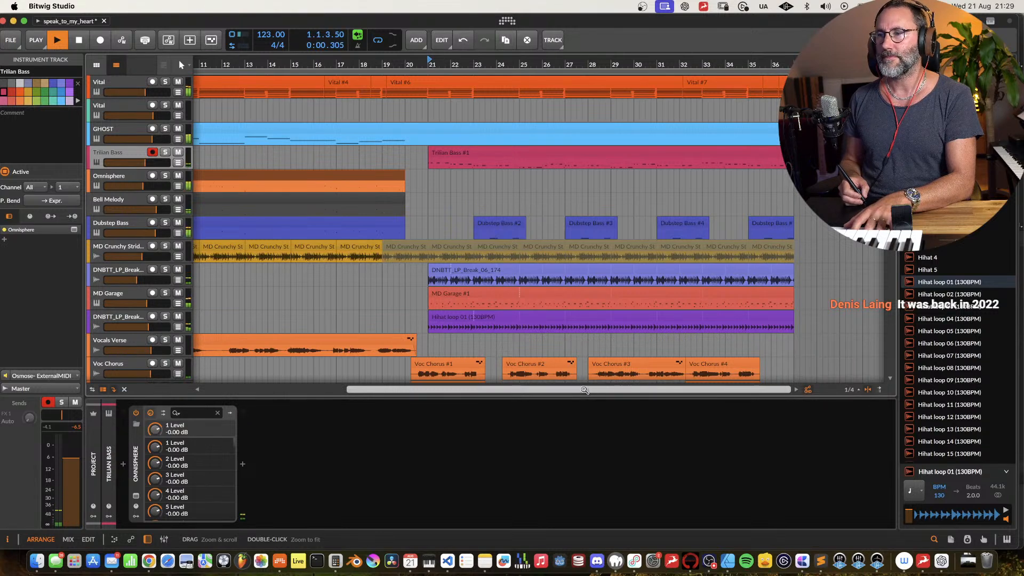
{"action": "left_click_drag", "start_coordinate": [587, 390], "coordinate": [341, 160]}
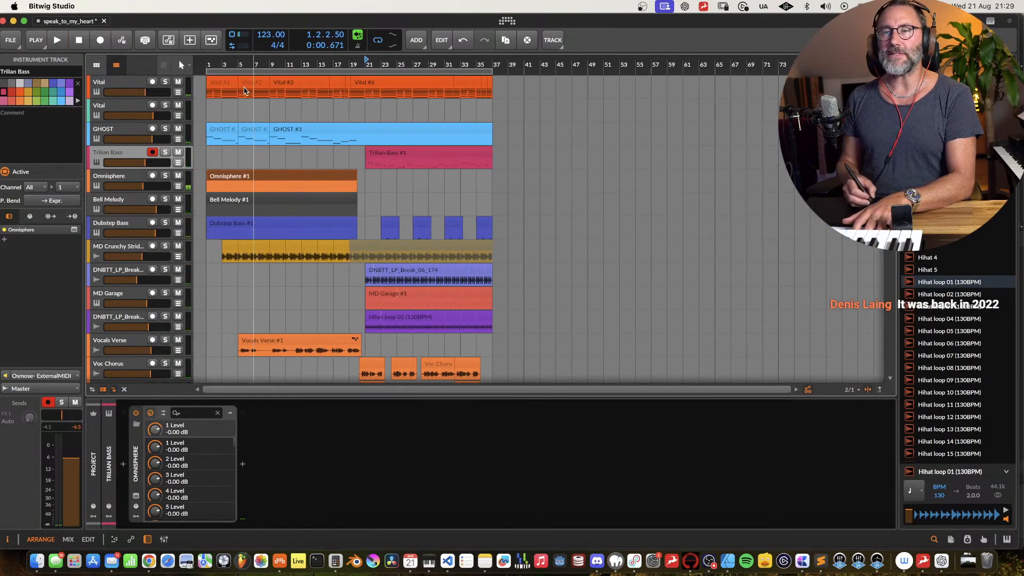
{"action": "left_click_drag", "start_coordinate": [252, 63], "coordinate": [315, 120]}
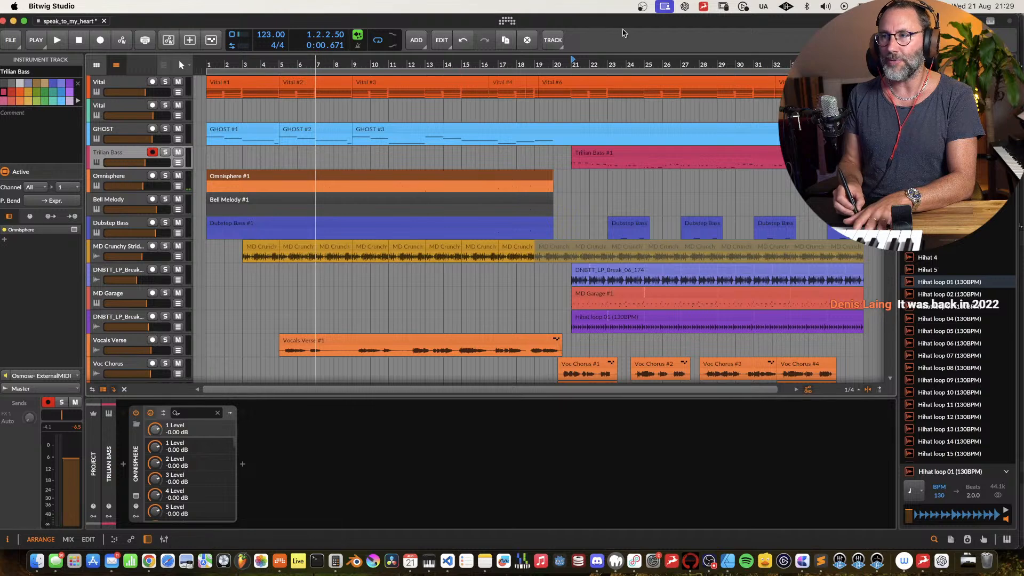
Step: Add a new instrument track below Bell Melody and load a Phase-4 synth on it
{"action": "left_click", "coordinate": [122, 202]}
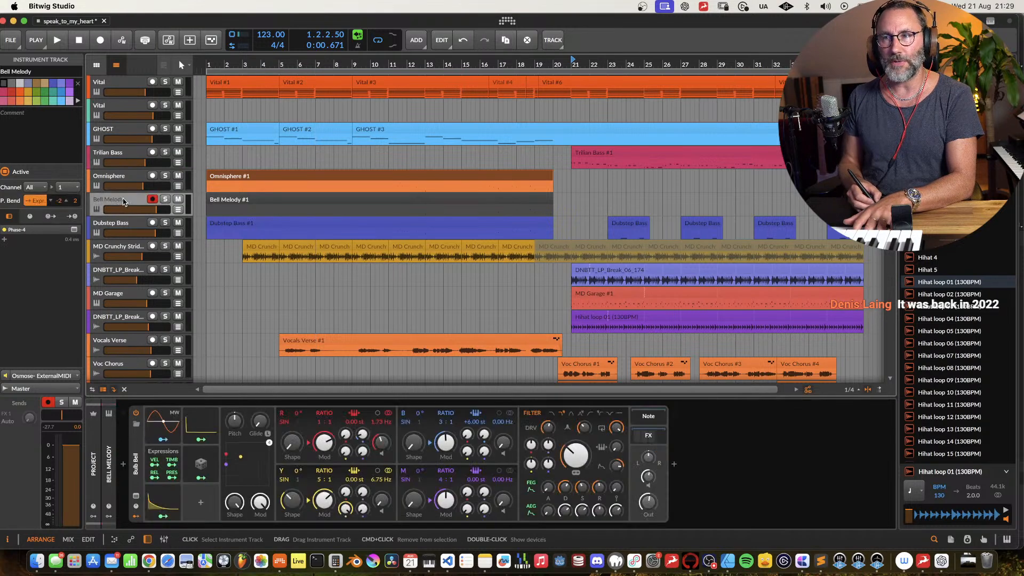
{"action": "right_click", "coordinate": [133, 203]}
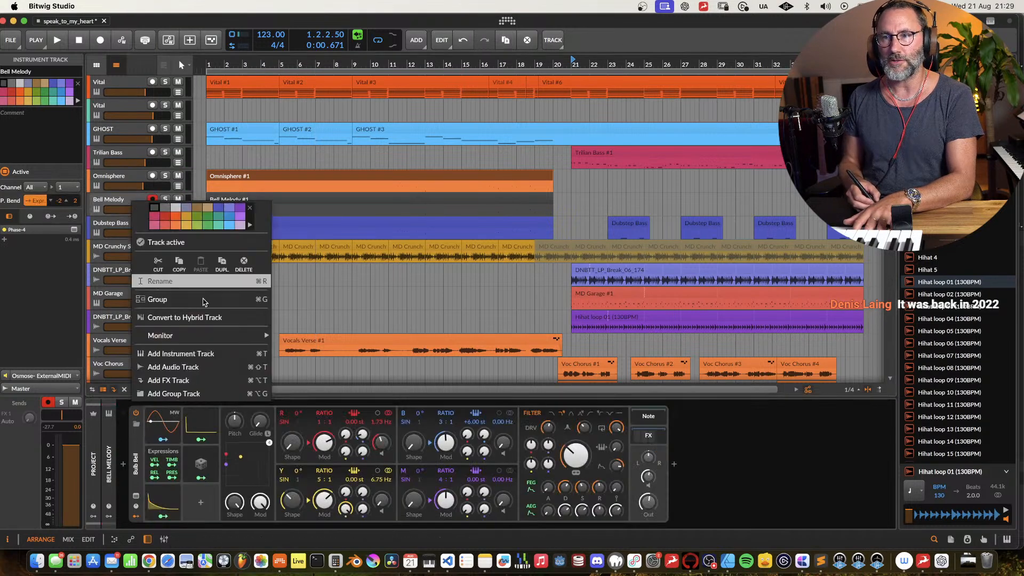
{"action": "left_click", "coordinate": [210, 355]}
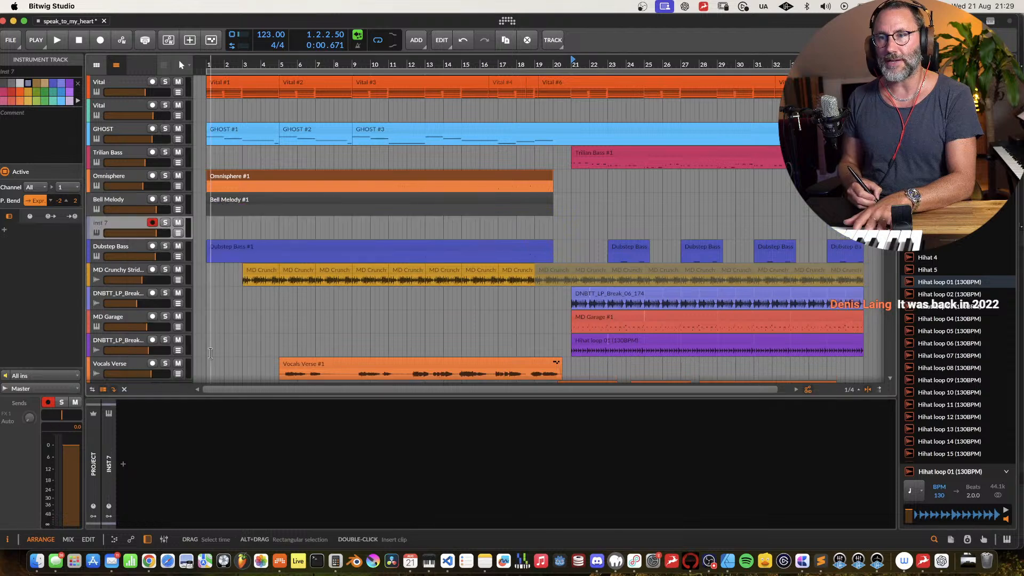
{"action": "left_click", "coordinate": [124, 463]}
{"action": "type", "text": "phase4"}
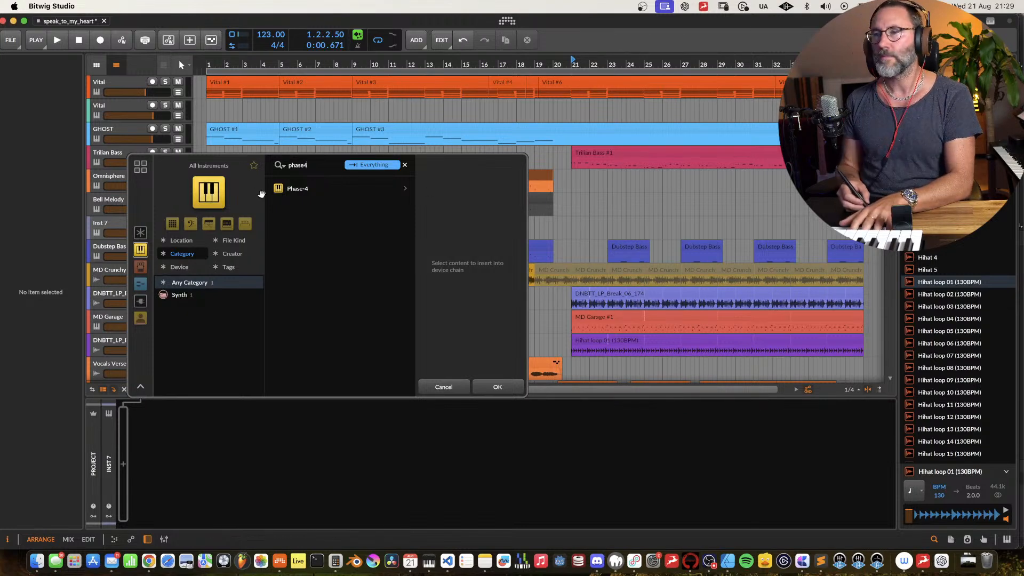
{"action": "left_click", "coordinate": [298, 189]}
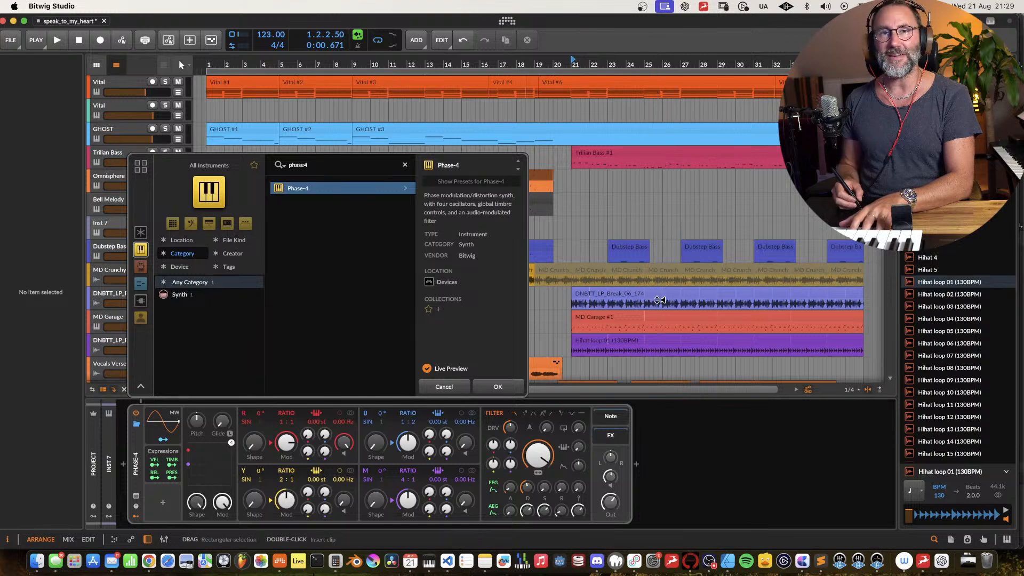
{"action": "left_click", "coordinate": [497, 387]}
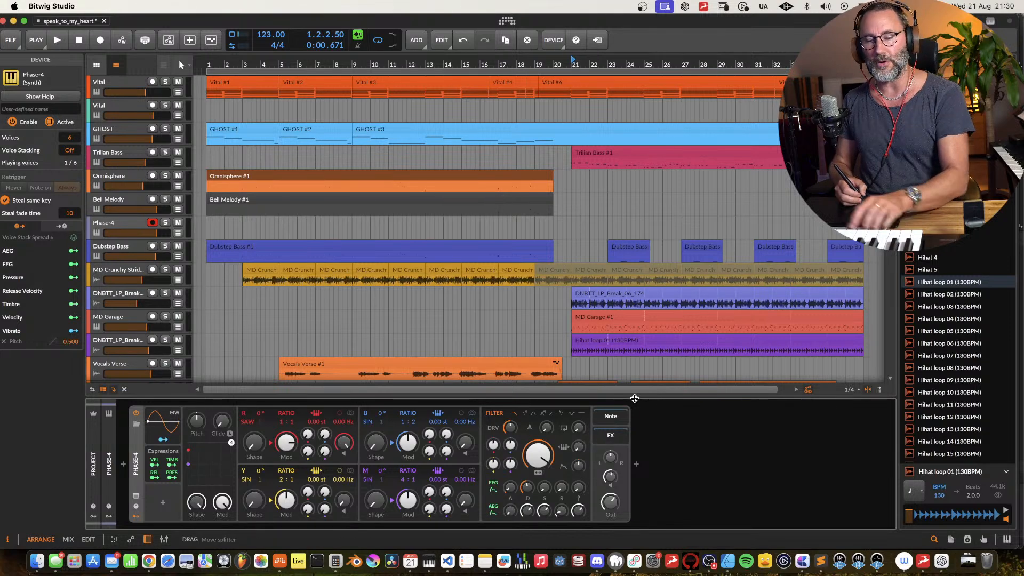
Step: Set the new Phase-4 track's note input to Osmose - External MIDI Port (Port 1)
{"action": "left_click", "coordinate": [88, 237]}
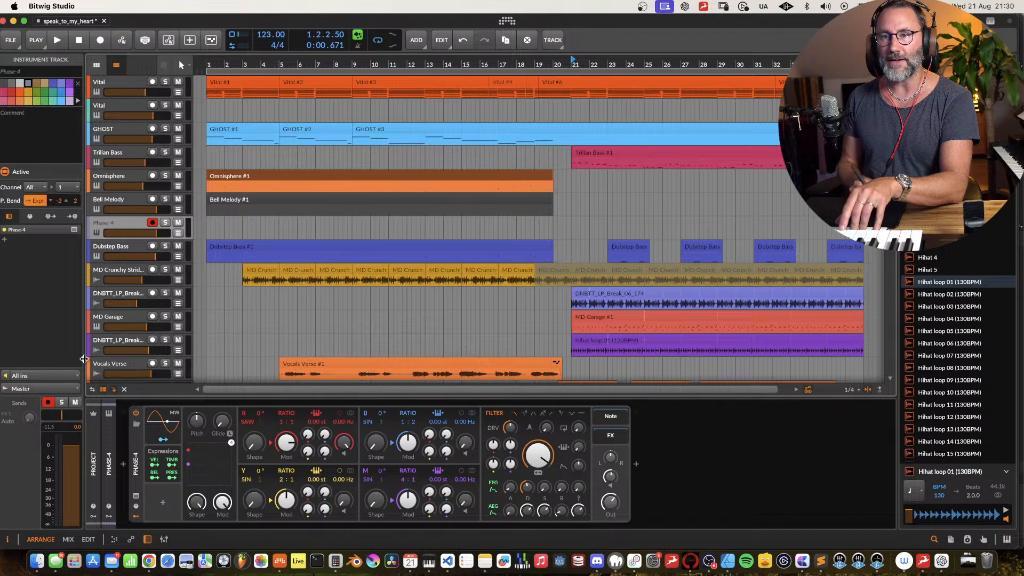
{"action": "left_click", "coordinate": [75, 377]}
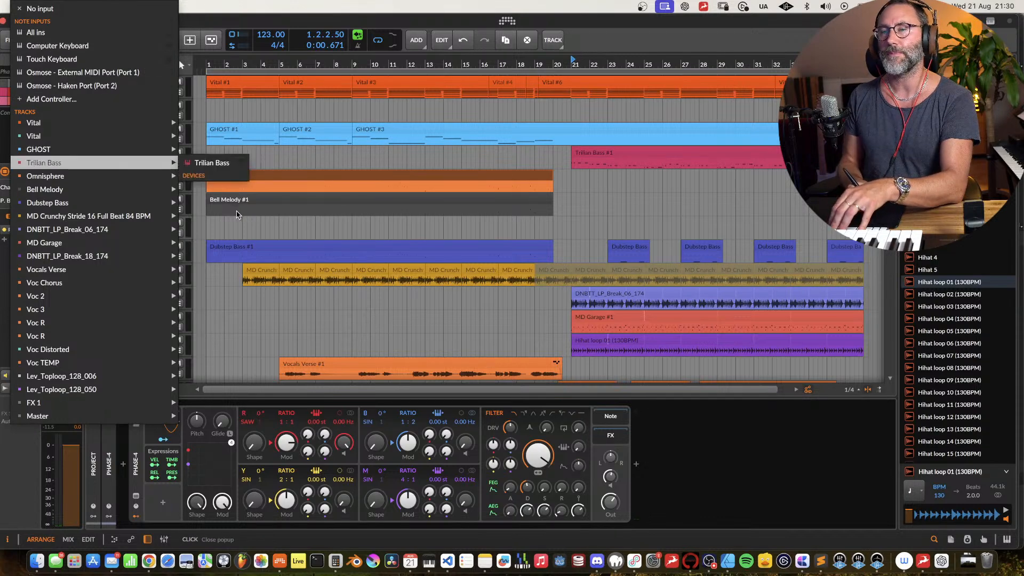
{"action": "left_click", "coordinate": [132, 75]}
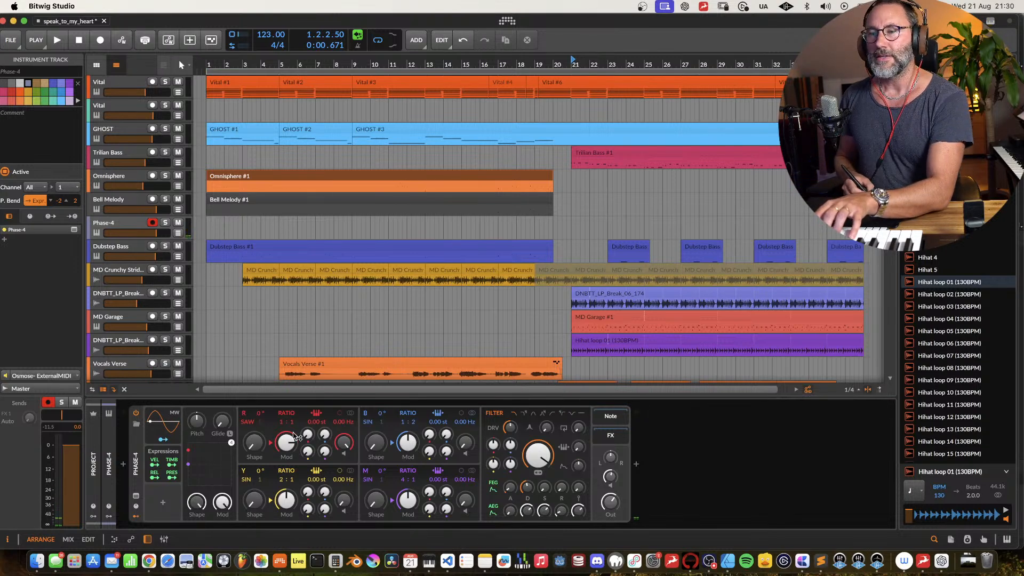
Step: Set the R oscillator's algorithm to SIN on the new Phase-4 and show the device's expanded waveform view
{"action": "left_click_drag", "start_coordinate": [252, 446], "coordinate": [253, 442]}
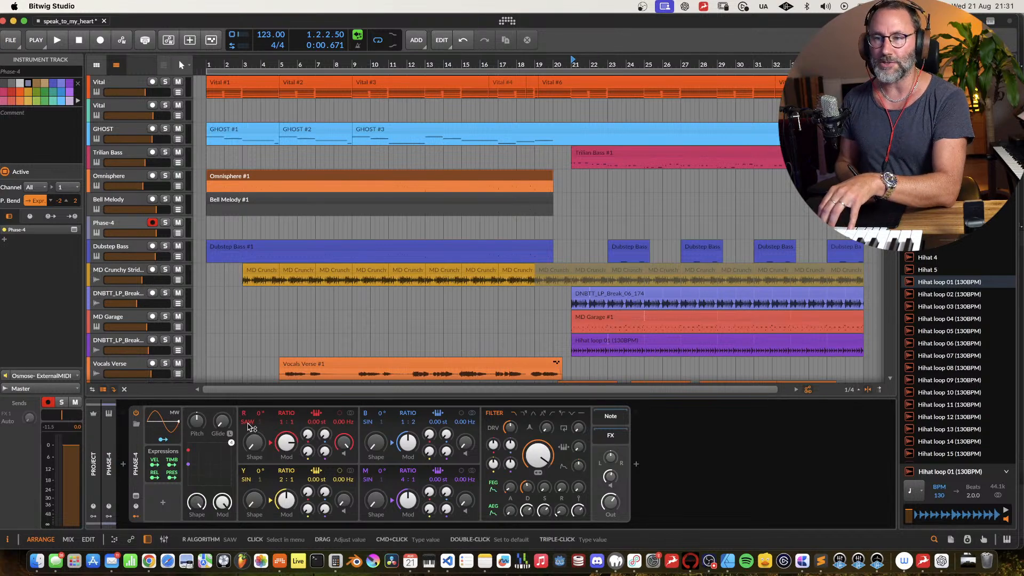
{"action": "left_click", "coordinate": [251, 425]}
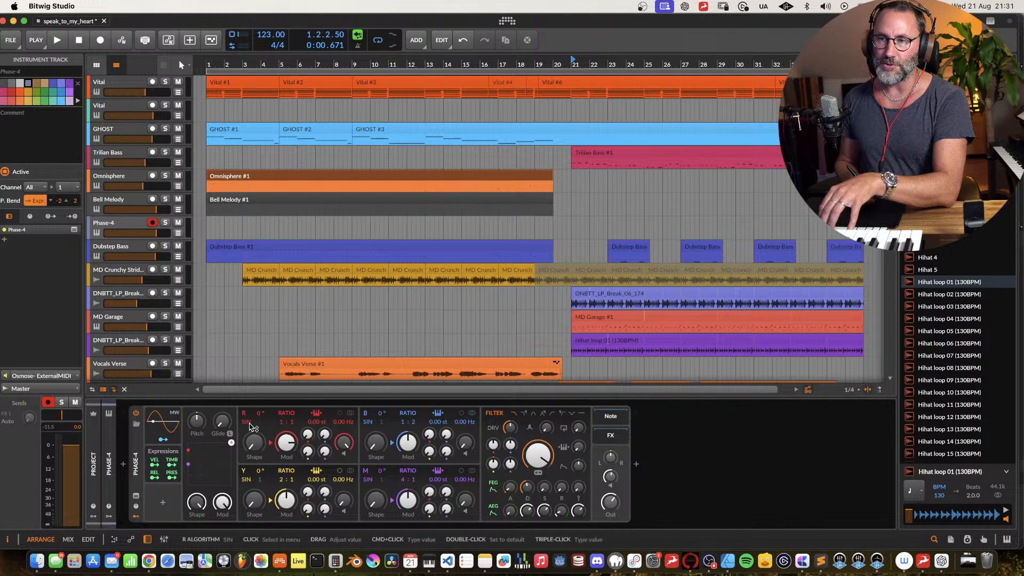
{"action": "left_click", "coordinate": [247, 425]}
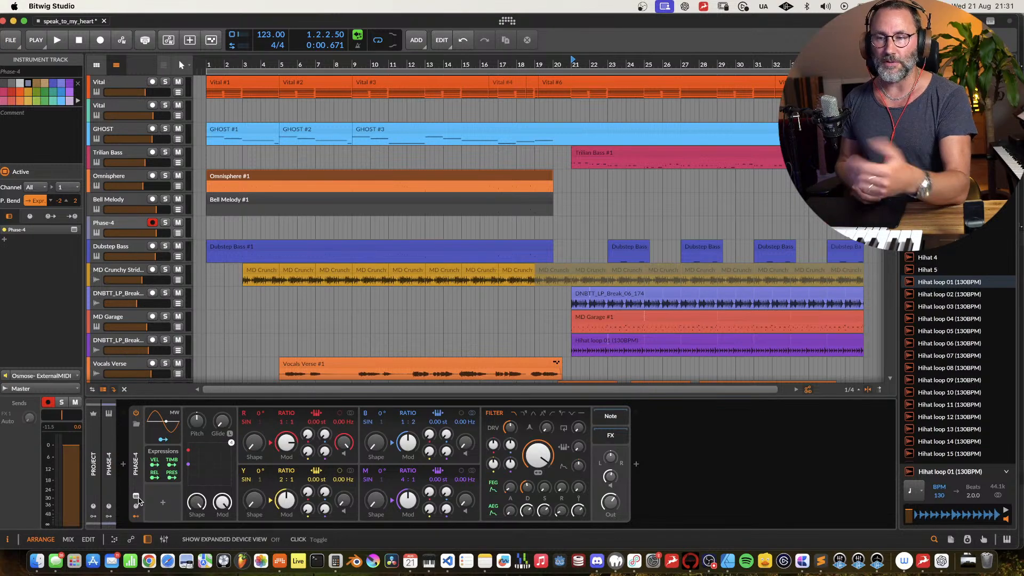
{"action": "left_click", "coordinate": [136, 498]}
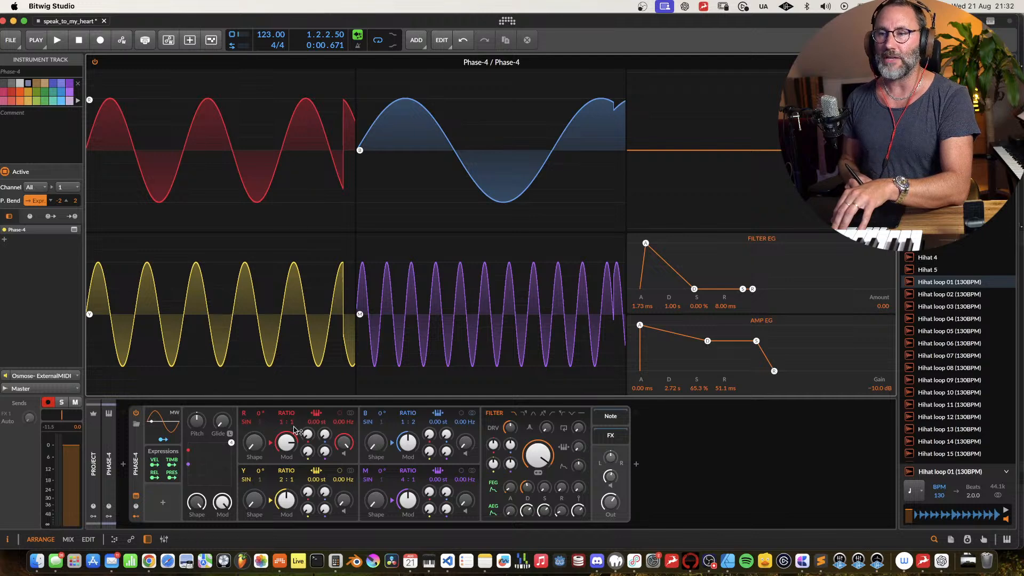
{"action": "mouse_move", "coordinate": [351, 446]}
{"action": "left_mouse_down"}
{"action": "mouse_move", "coordinate": [346, 464]}
{"action": "mouse_move", "coordinate": [350, 452]}
{"action": "left_mouse_up"}
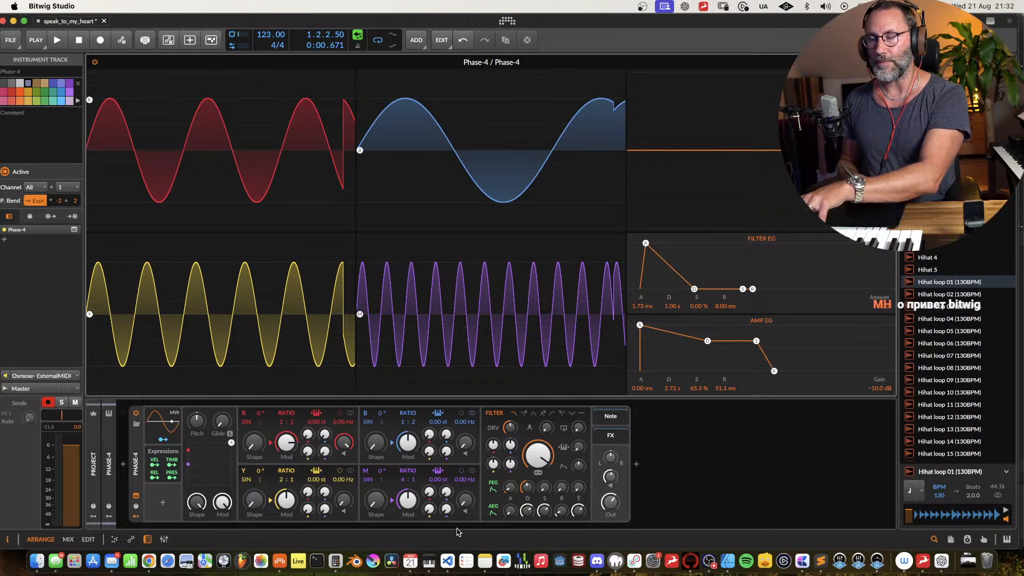
Step: Audition the R, B and Y oscillators by varying their output volumes, and toggle R's keyboard tracking off and back on
{"action": "left_click_drag", "start_coordinate": [344, 443], "coordinate": [350, 384]}
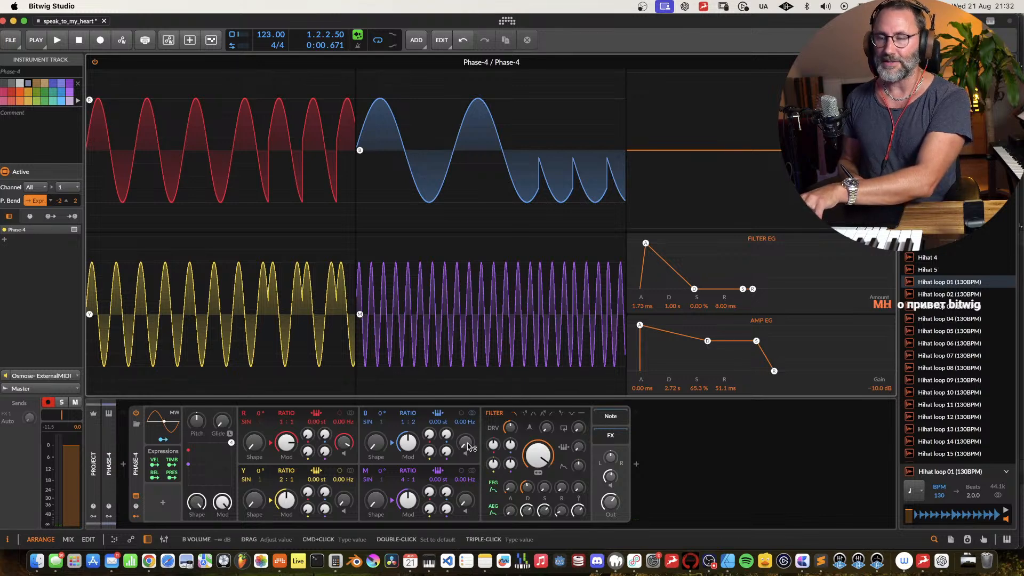
{"action": "left_click_drag", "start_coordinate": [468, 447], "coordinate": [490, 474]}
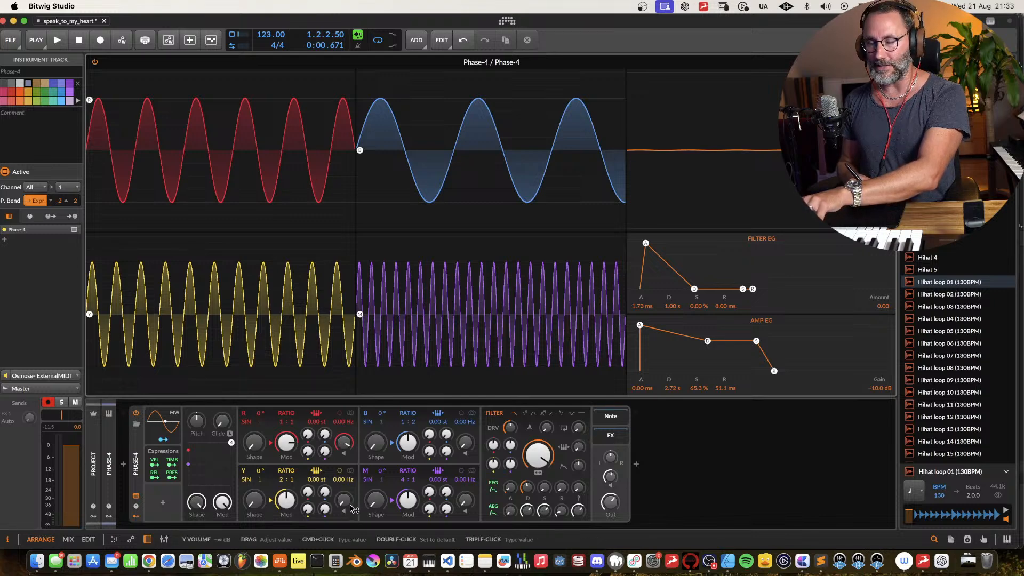
{"action": "left_click_drag", "start_coordinate": [345, 508], "coordinate": [345, 480]}
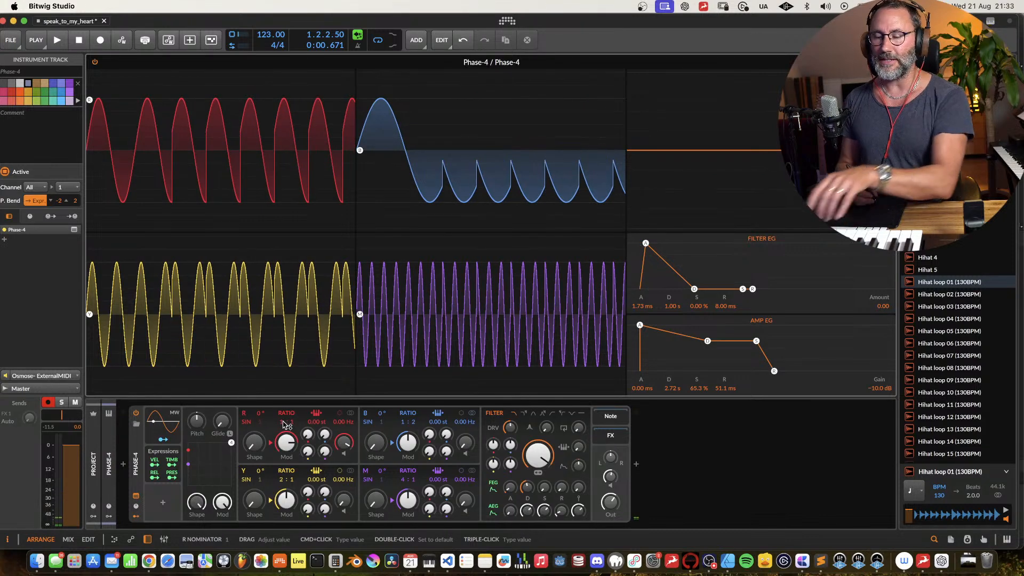
{"action": "left_click", "coordinate": [316, 414]}
{"action": "left_click", "coordinate": [316, 415]}
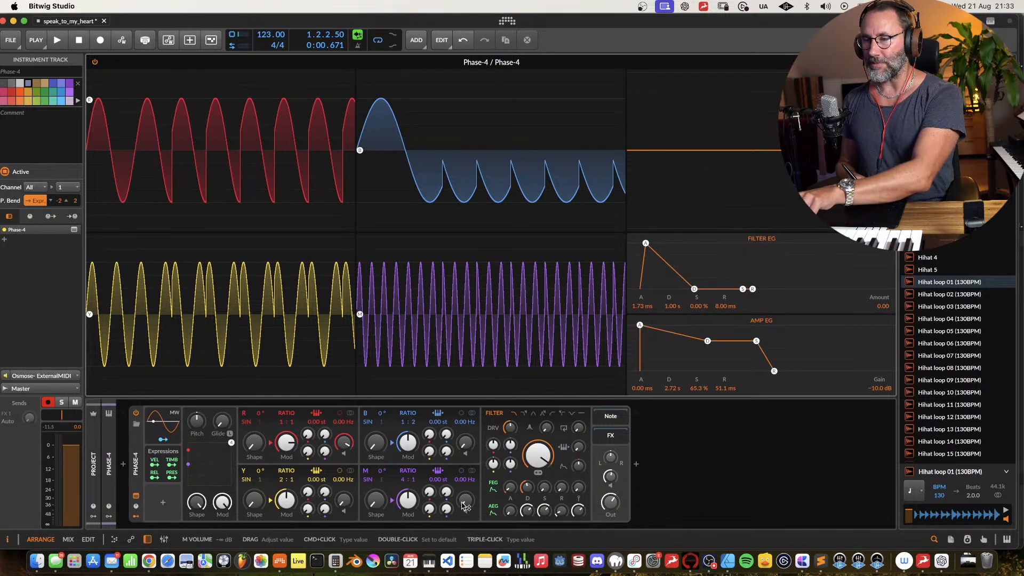
Step: Try organ-like blends by mixing the B, Y and M oscillators with R at various volumes, and silence the three again
{"action": "left_click_drag", "start_coordinate": [463, 505], "coordinate": [476, 541]}
{"action": "left_click_drag", "start_coordinate": [344, 500], "coordinate": [344, 470]}
{"action": "left_click_drag", "start_coordinate": [465, 442], "coordinate": [465, 438]}
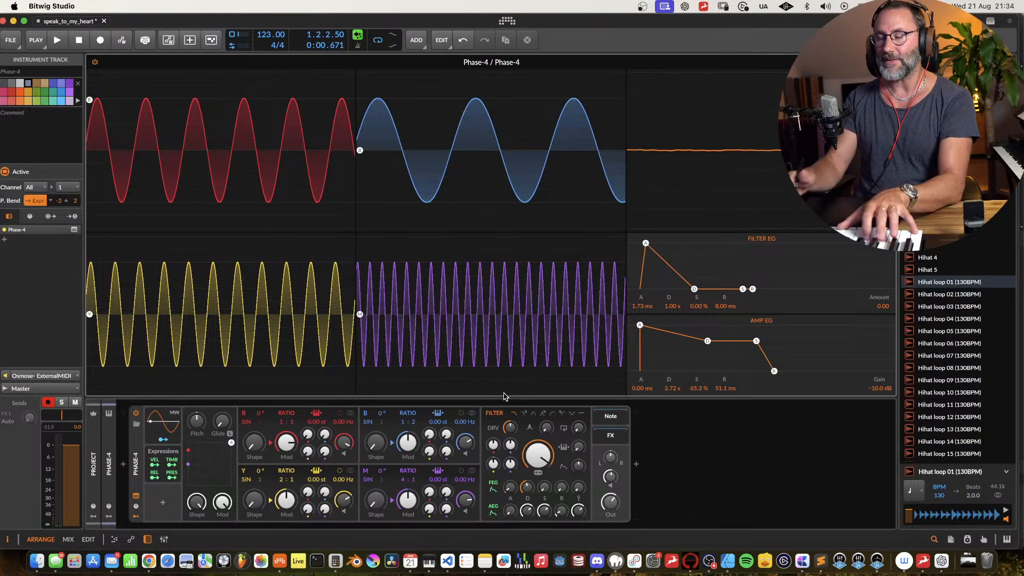
{"action": "left_click_drag", "start_coordinate": [465, 442], "coordinate": [465, 442]}
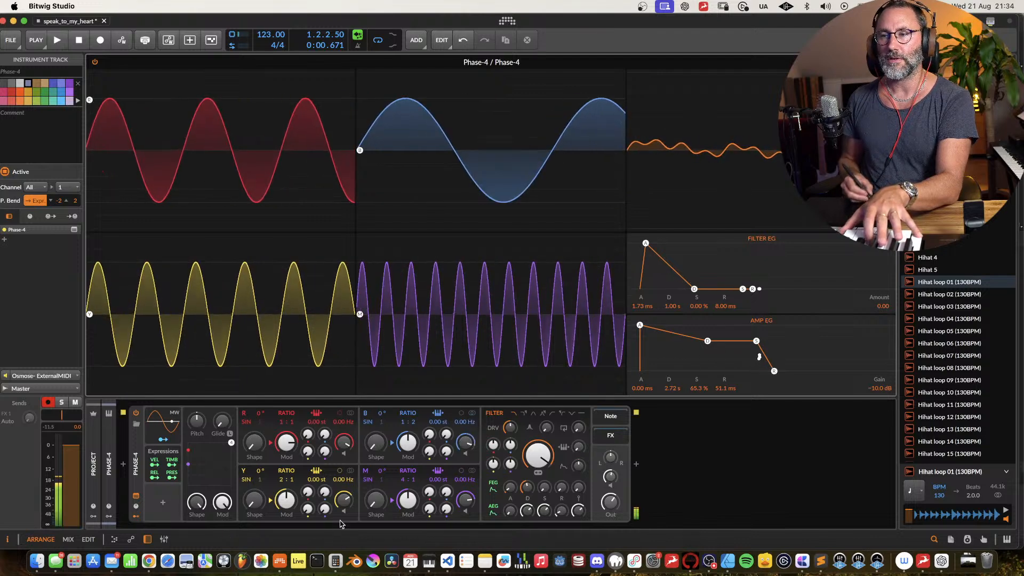
{"action": "left_click_drag", "start_coordinate": [343, 500], "coordinate": [344, 499]}
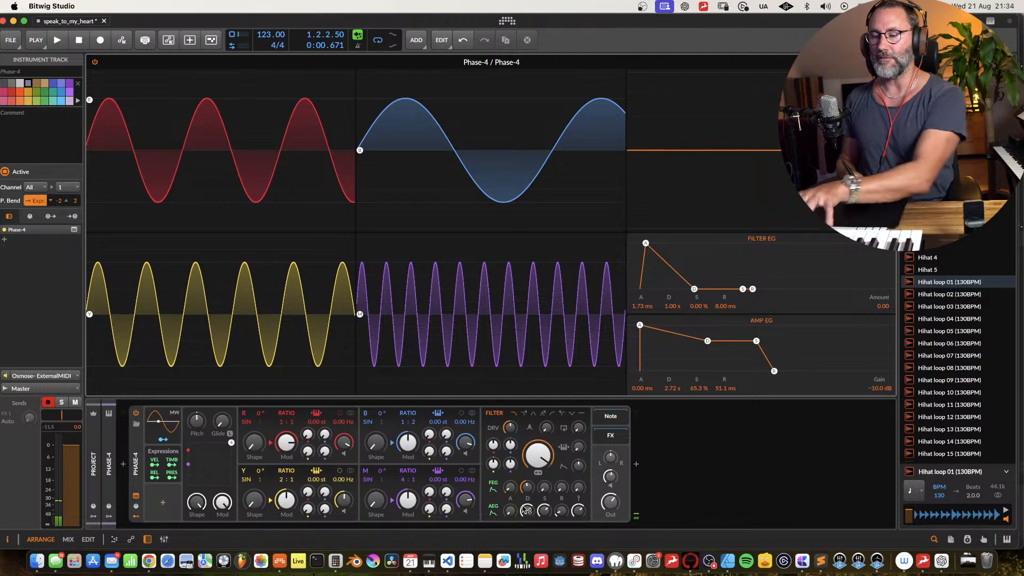
{"action": "mouse_move", "coordinate": [464, 504]}
{"action": "left_mouse_down"}
{"action": "mouse_move", "coordinate": [464, 514]}
{"action": "mouse_move", "coordinate": [465, 501]}
{"action": "left_mouse_up"}
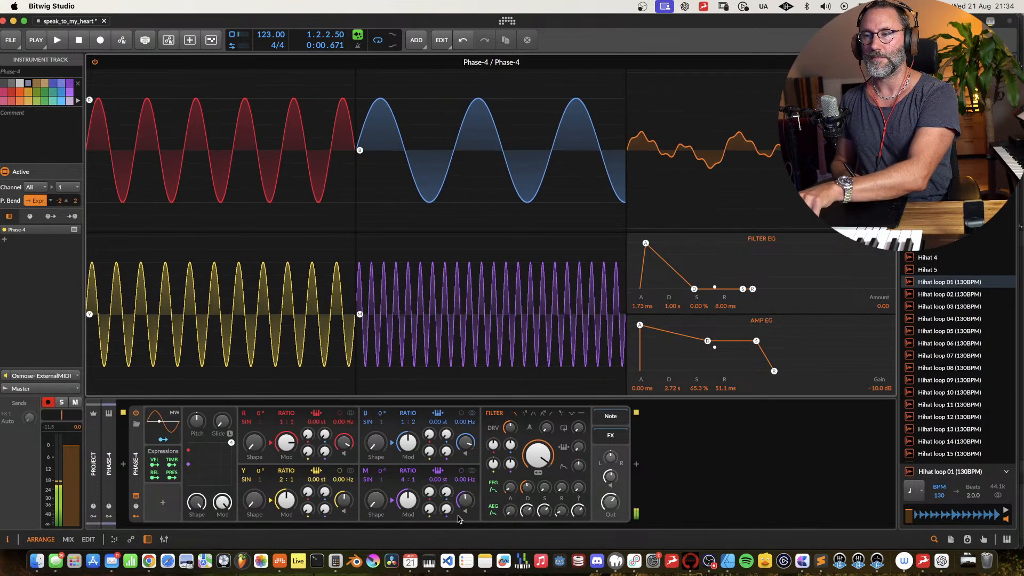
{"action": "left_click_drag", "start_coordinate": [344, 500], "coordinate": [344, 509]}
{"action": "left_click_drag", "start_coordinate": [465, 442], "coordinate": [465, 452]}
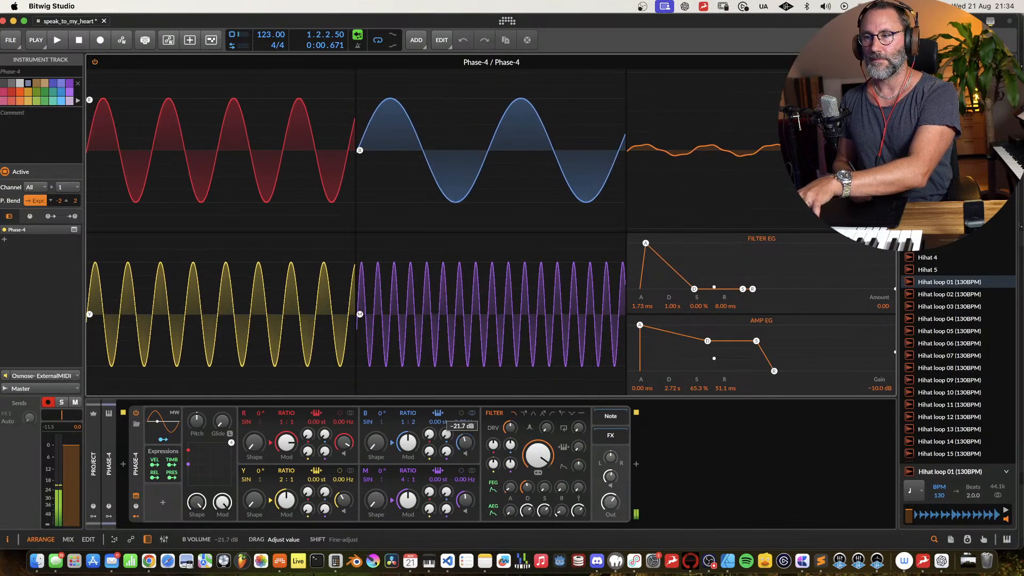
{"action": "left_click_drag", "start_coordinate": [344, 500], "coordinate": [344, 498]}
{"action": "left_click_drag", "start_coordinate": [465, 500], "coordinate": [465, 509]}
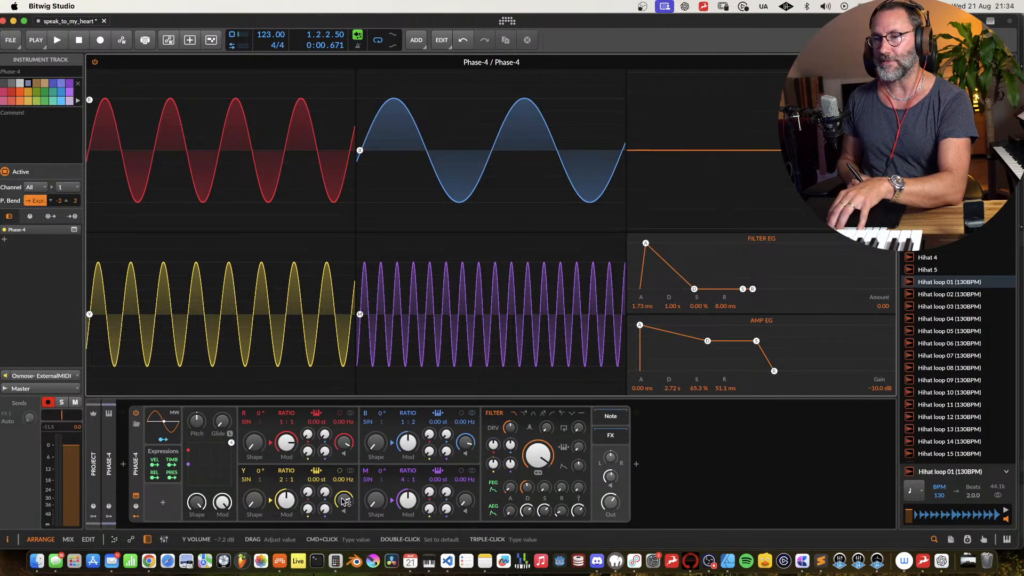
{"action": "mouse_move", "coordinate": [345, 504]}
{"action": "left_mouse_down"}
{"action": "mouse_move", "coordinate": [345, 525]}
{"action": "mouse_move", "coordinate": [346, 501]}
{"action": "left_mouse_up"}
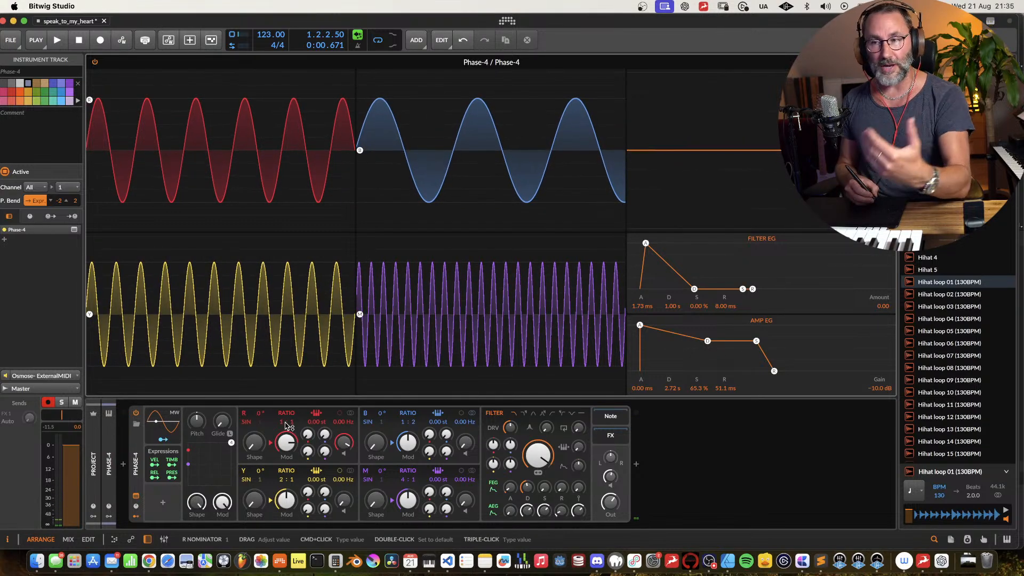
Step: Try changing the R oscillator's ratio and raising its pitch offset to +6.04 st, and reset it to 1:1 and 0.00 st
{"action": "mouse_move", "coordinate": [288, 422]}
{"action": "left_mouse_down"}
{"action": "mouse_move", "coordinate": [292, 405]}
{"action": "mouse_move", "coordinate": [295, 426]}
{"action": "left_mouse_up"}
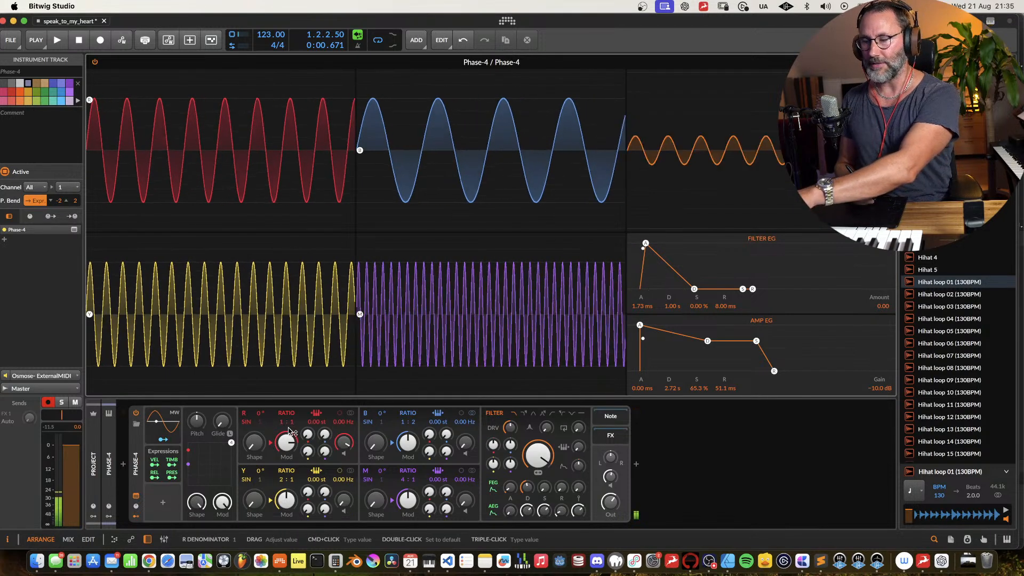
{"action": "left_click_drag", "start_coordinate": [289, 423], "coordinate": [288, 422]}
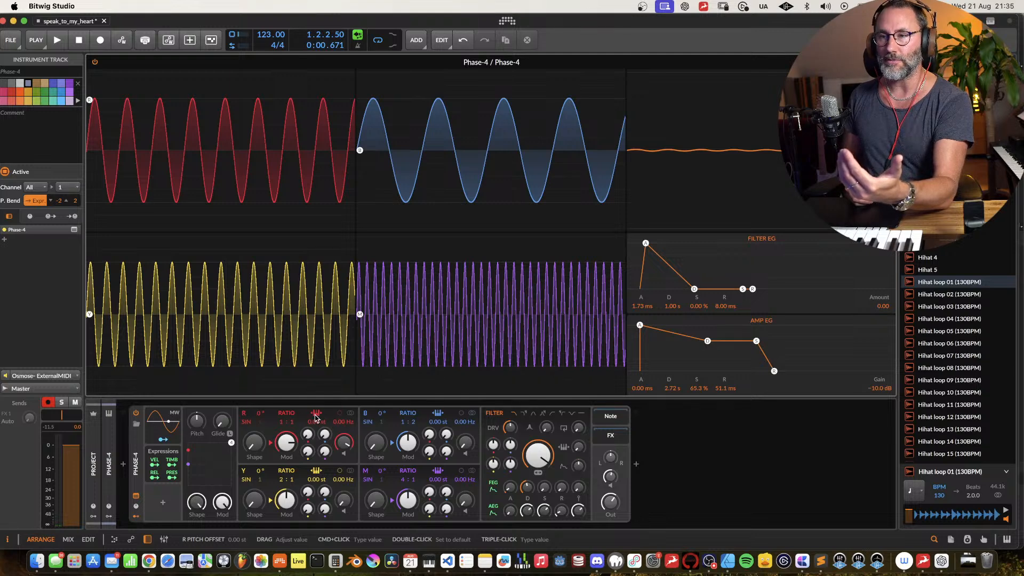
{"action": "left_click_drag", "start_coordinate": [313, 425], "coordinate": [313, 425]}
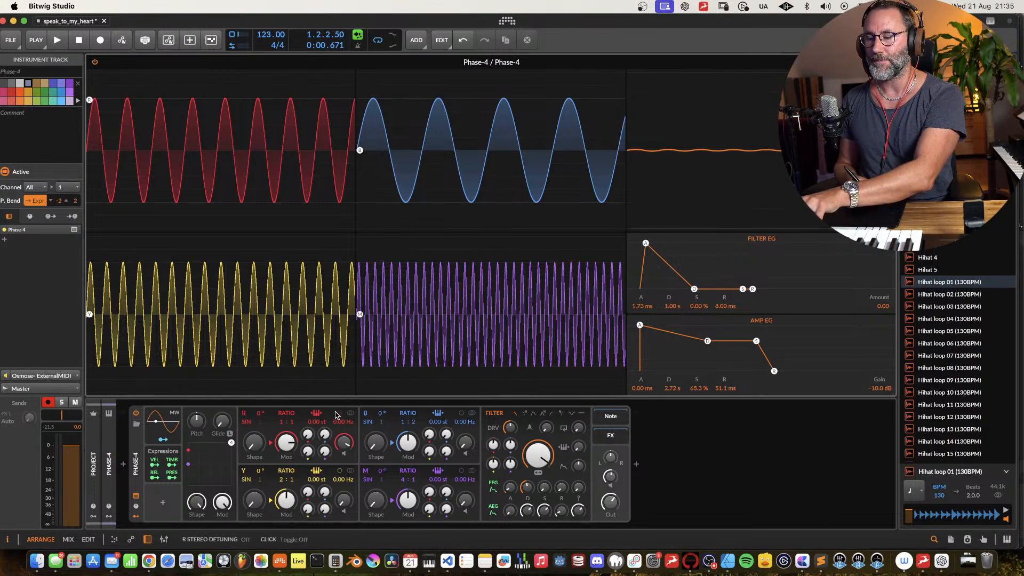
{"action": "left_click_drag", "start_coordinate": [313, 427], "coordinate": [311, 258]}
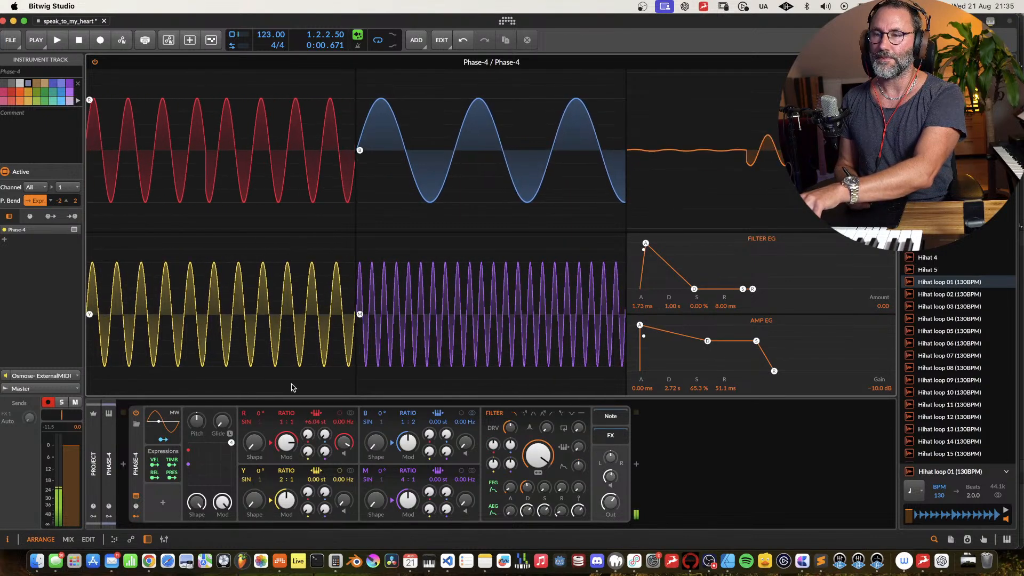
{"action": "double_click", "coordinate": [325, 421]}
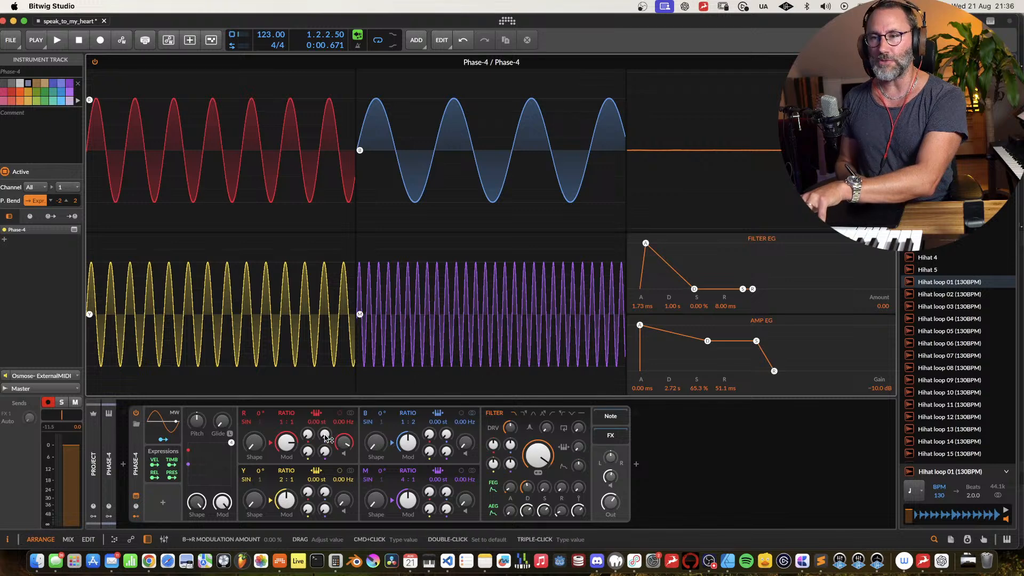
Step: Try small B-to-R modulation amounts such as 0.06 % on the R oscillator, and return the amount to zero
{"action": "left_click_drag", "start_coordinate": [324, 438], "coordinate": [325, 438]}
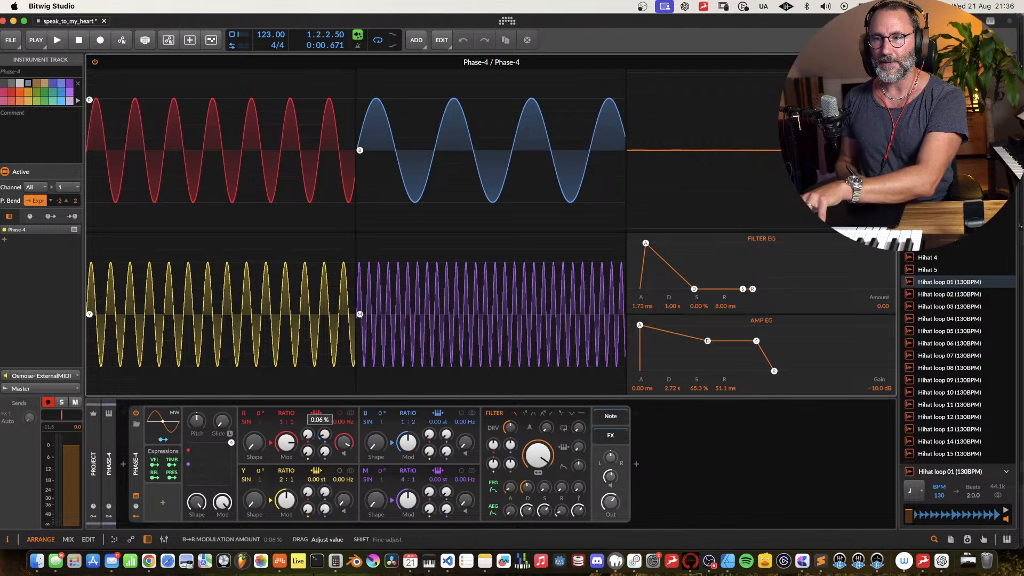
{"action": "left_click_drag", "start_coordinate": [308, 433], "coordinate": [333, 429]}
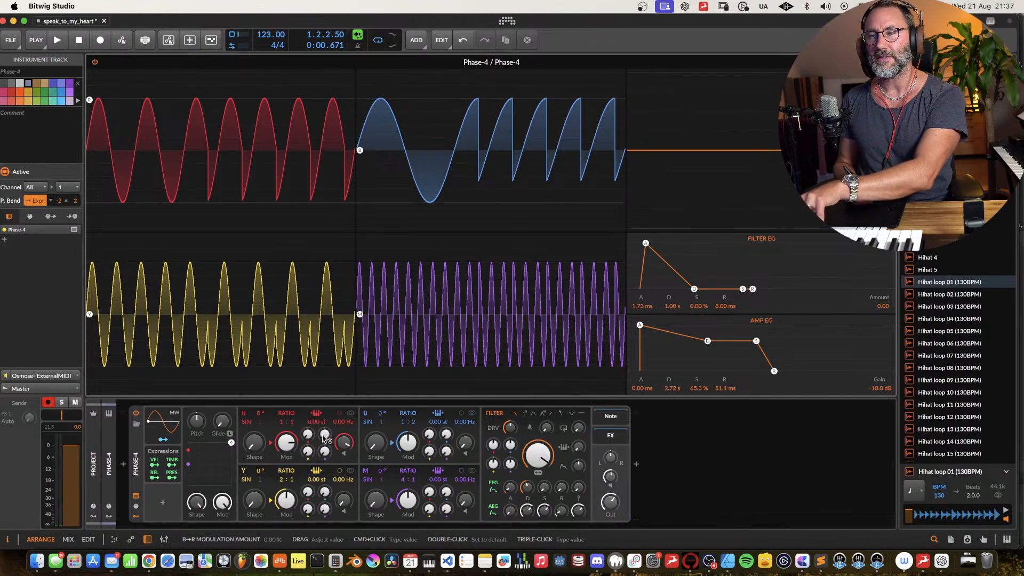
{"action": "left_click_drag", "start_coordinate": [324, 443], "coordinate": [324, 430]}
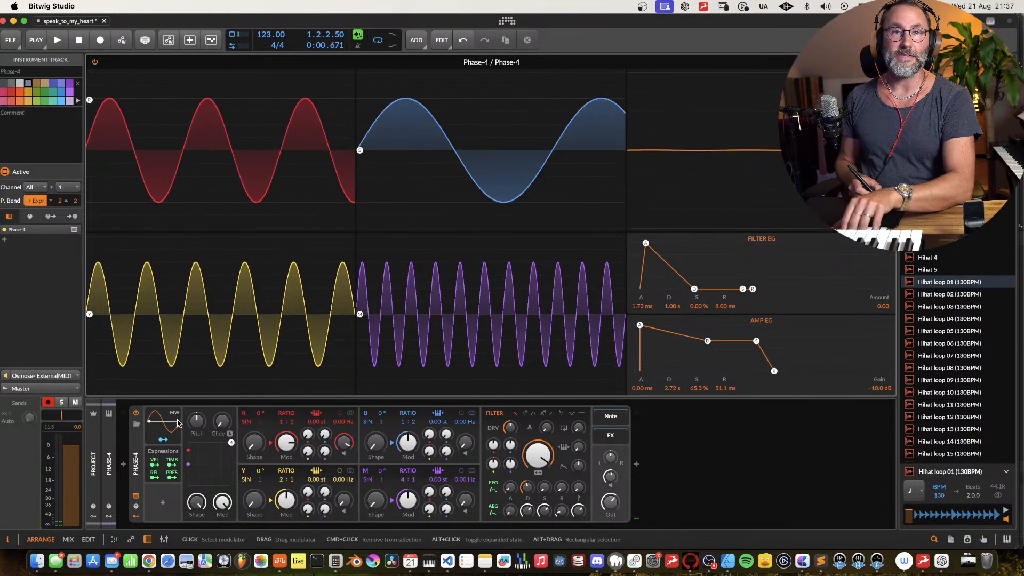
{"action": "left_click_drag", "start_coordinate": [324, 434], "coordinate": [325, 433]}
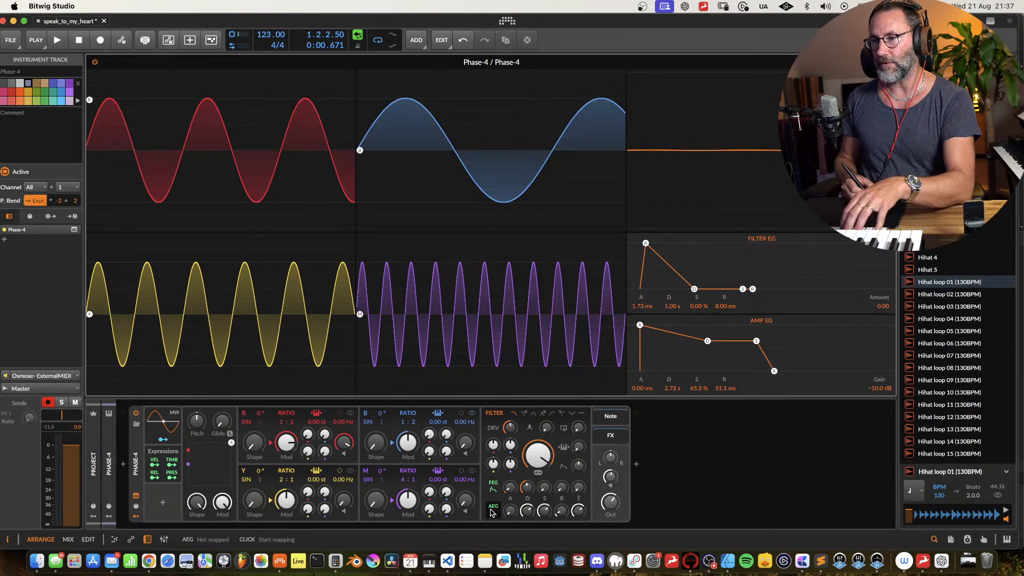
Step: Add a Classic LFO modulator to the Phase-4
{"action": "left_click", "coordinate": [162, 504]}
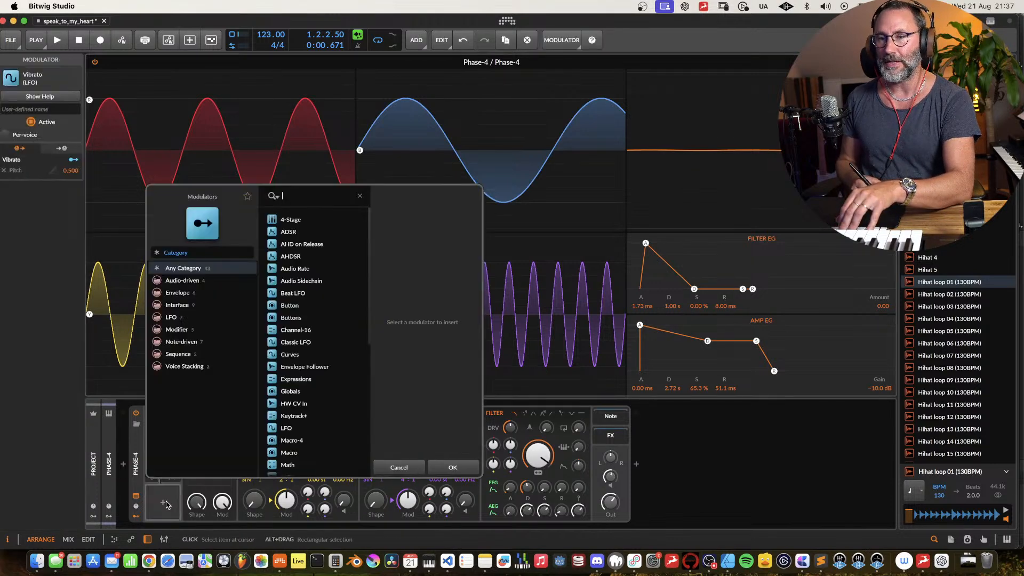
{"action": "left_click", "coordinate": [288, 343]}
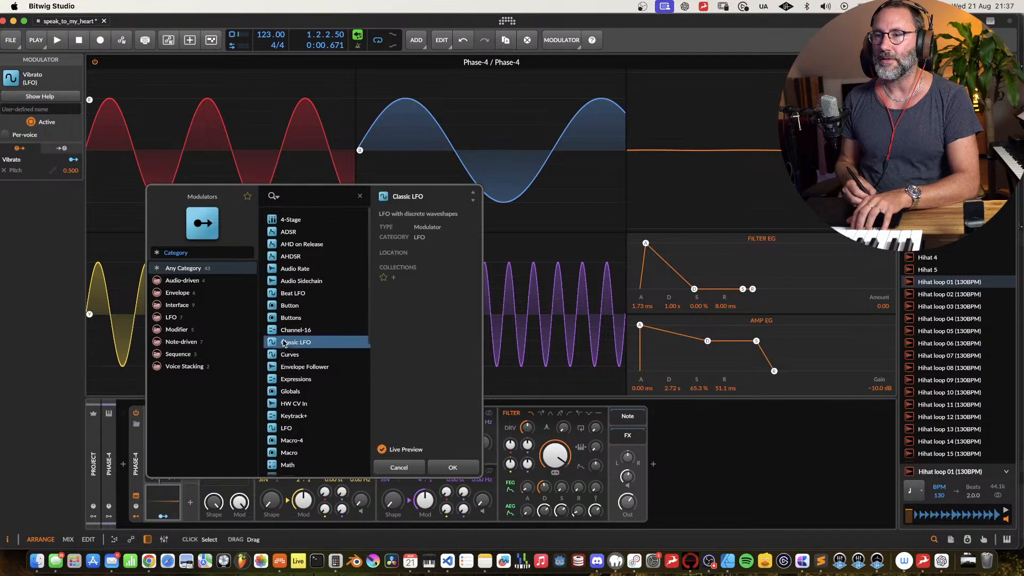
{"action": "left_click", "coordinate": [452, 468]}
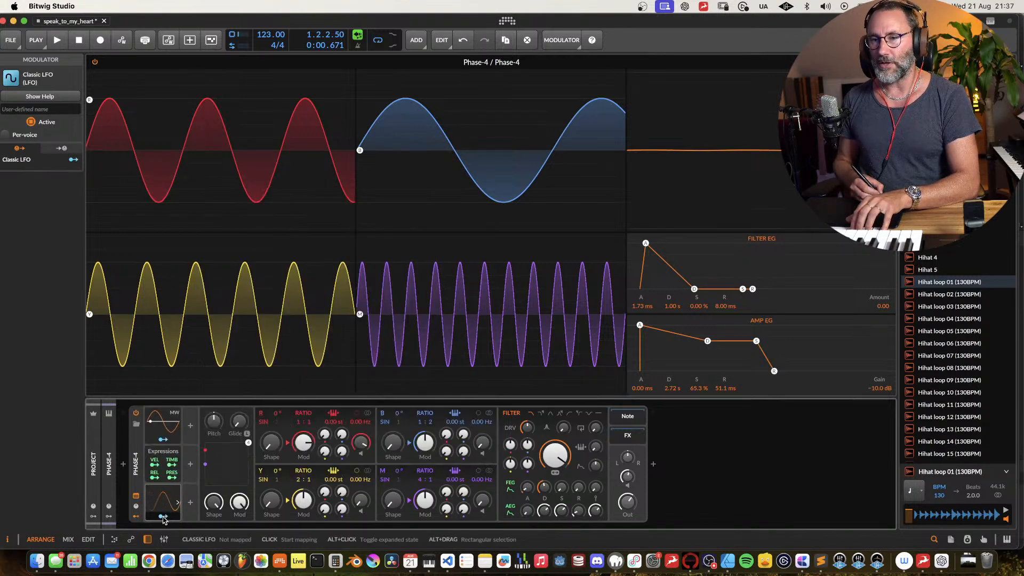
Step: Map the Classic LFO to R's B-to-R modulation amount at a depth of 0.325, and turn off its Bipolar option
{"action": "left_click", "coordinate": [164, 519]}
{"action": "left_click_drag", "start_coordinate": [341, 436], "coordinate": [341, 435]}
{"action": "left_click", "coordinate": [177, 502]}
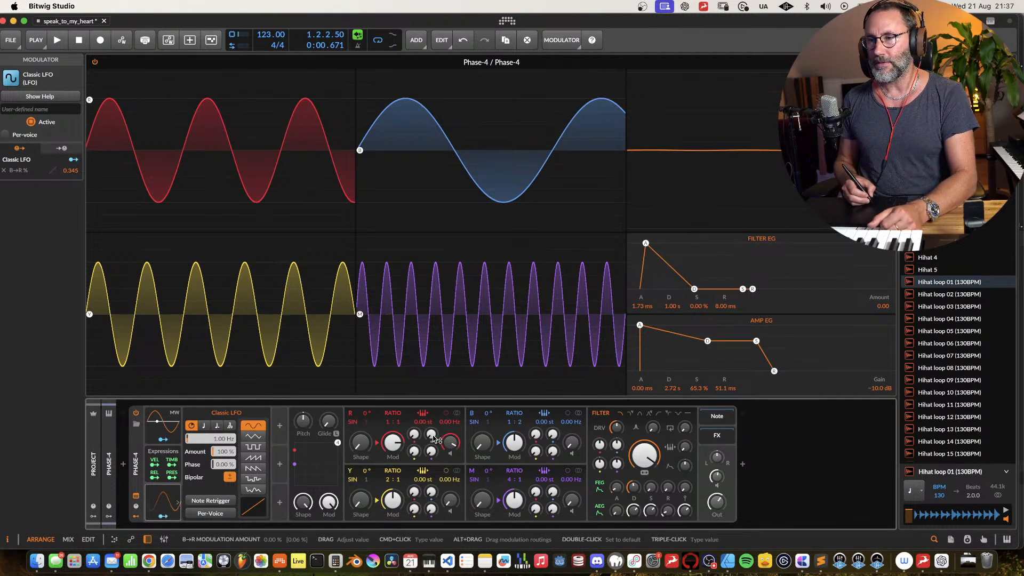
{"action": "left_click_drag", "start_coordinate": [433, 436], "coordinate": [433, 438]}
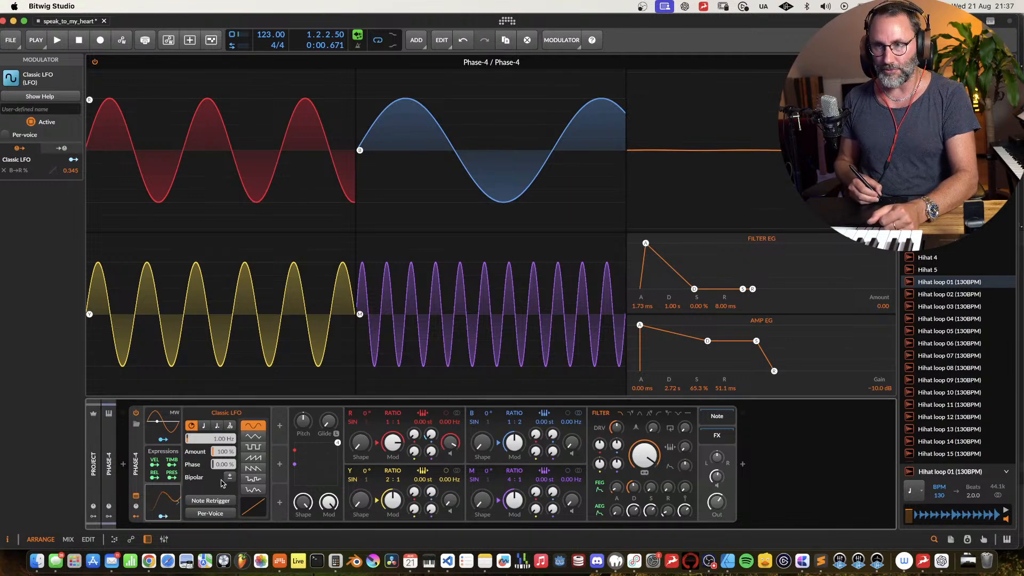
{"action": "left_click_drag", "start_coordinate": [432, 435], "coordinate": [432, 433]}
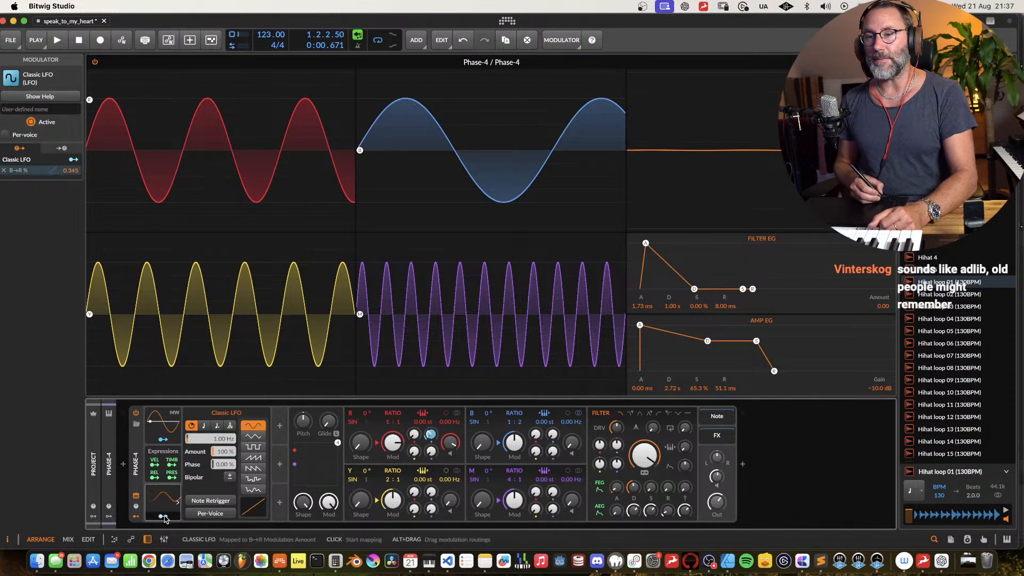
{"action": "left_click_drag", "start_coordinate": [451, 442], "coordinate": [431, 435]}
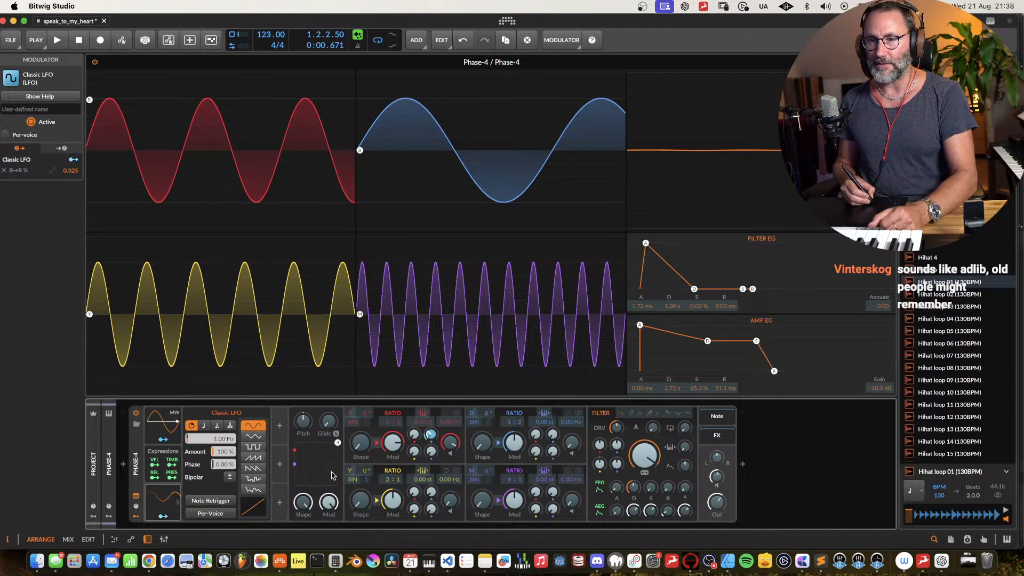
{"action": "left_click", "coordinate": [162, 518]}
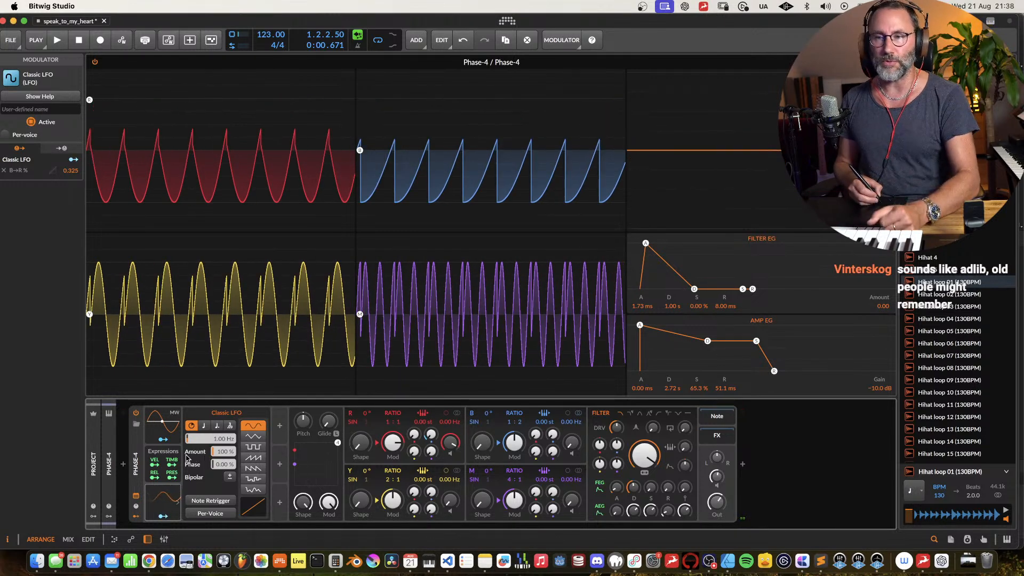
Step: Set the Classic LFO's amount to 67.0 % and rate to 0.29 Hz, and readjust R's base B-to-R modulation amount
{"action": "left_click_drag", "start_coordinate": [222, 451], "coordinate": [223, 459]}
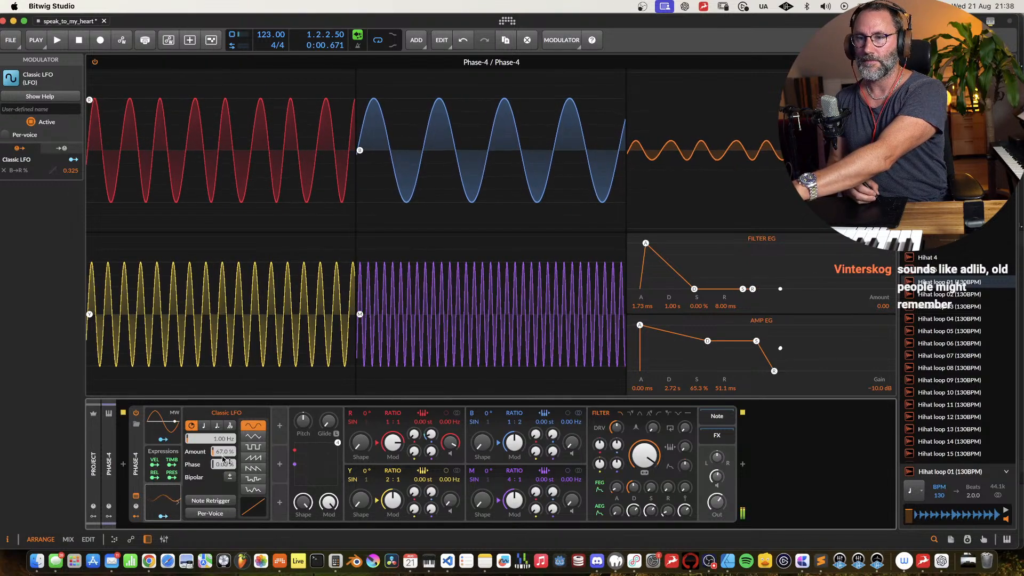
{"action": "left_click_drag", "start_coordinate": [221, 438], "coordinate": [222, 457]}
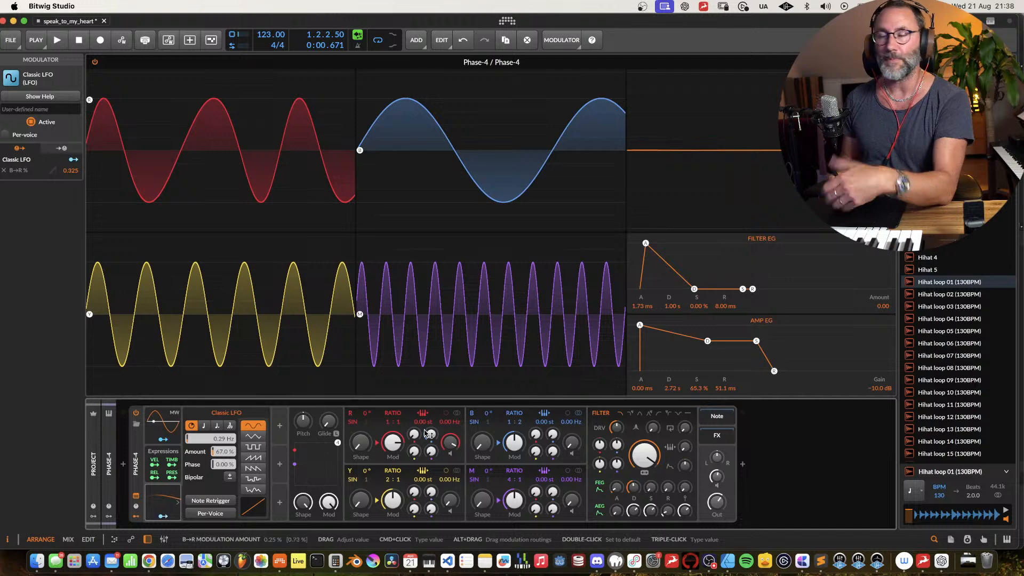
{"action": "left_click_drag", "start_coordinate": [430, 434], "coordinate": [422, 442]}
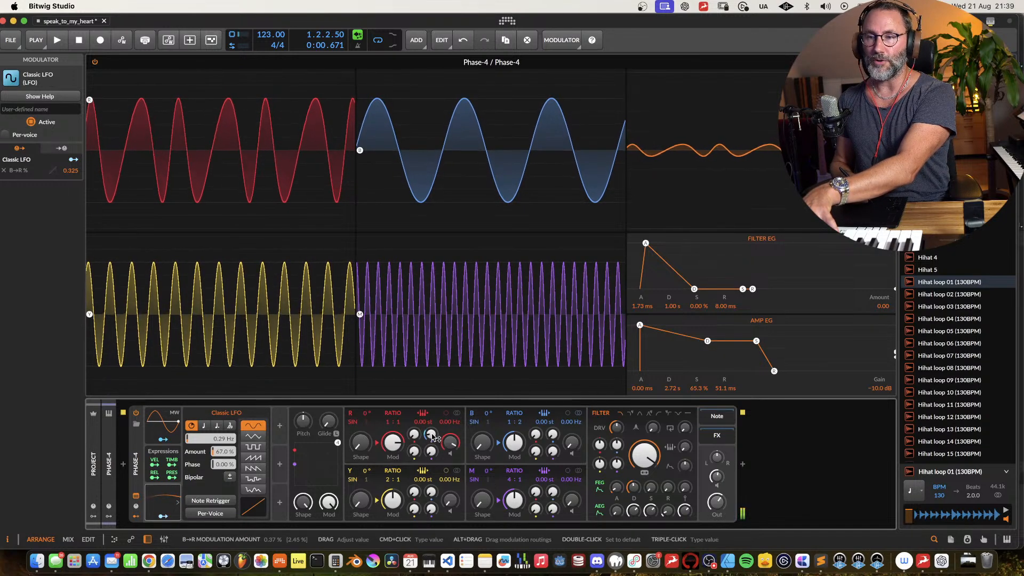
{"action": "left_click_drag", "start_coordinate": [433, 438], "coordinate": [430, 433]}
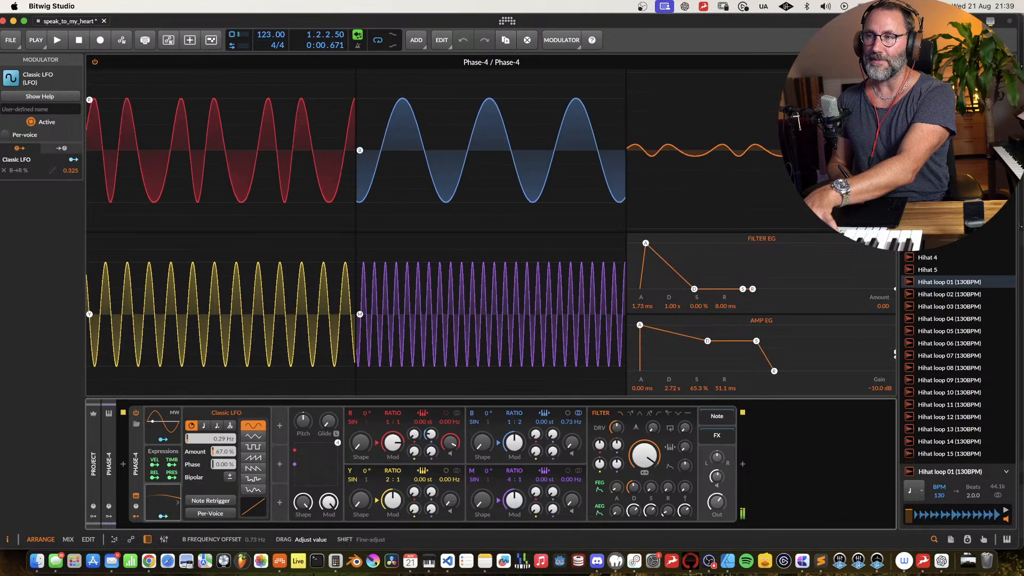
Step: Offset the B oscillator's frequency by 0.80 Hz, and set the amp envelope's attack to 358 ms and release to 1.69 s
{"action": "left_click_drag", "start_coordinate": [578, 421], "coordinate": [563, 401]}
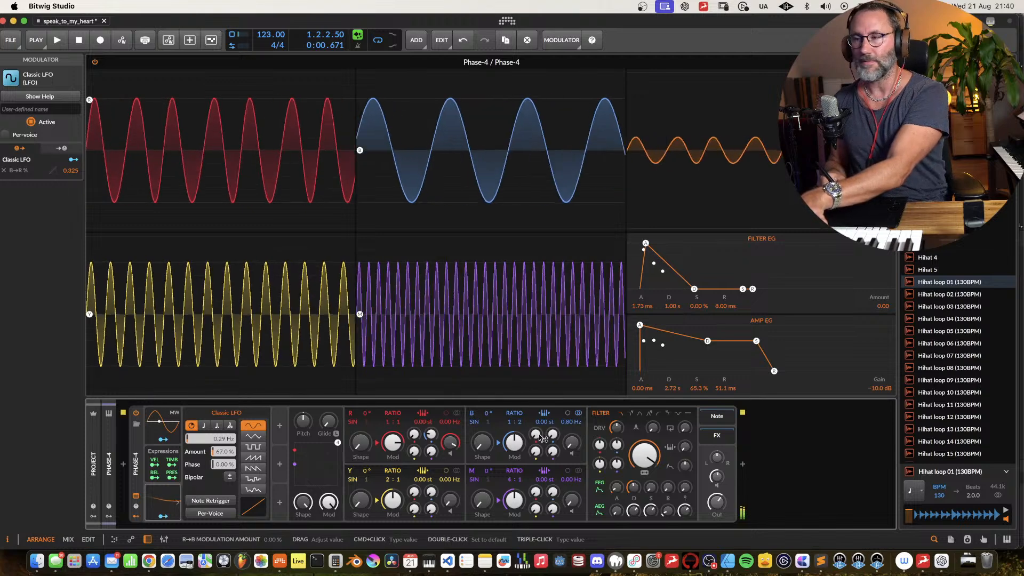
{"action": "left_click_drag", "start_coordinate": [616, 514], "coordinate": [615, 493]}
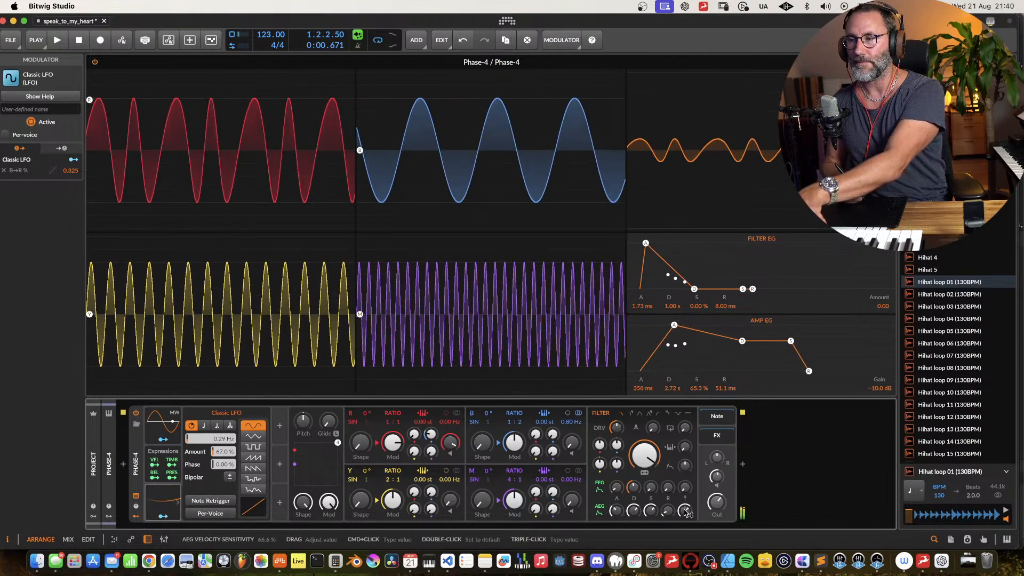
{"action": "mouse_move", "coordinate": [685, 511]}
{"action": "left_mouse_down"}
{"action": "mouse_move", "coordinate": [667, 497]}
{"action": "mouse_move", "coordinate": [682, 520]}
{"action": "left_mouse_up"}
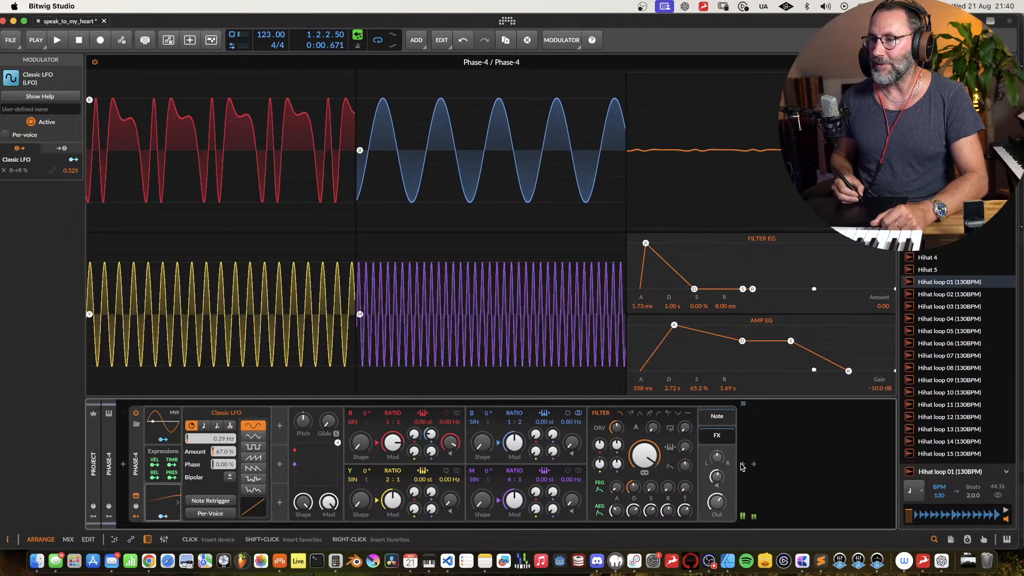
Step: Insert a Delay+ effect after the Phase-4 and switch its stereo mode to Ping L
{"action": "left_click", "coordinate": [742, 465]}
{"action": "type", "text": "de"}
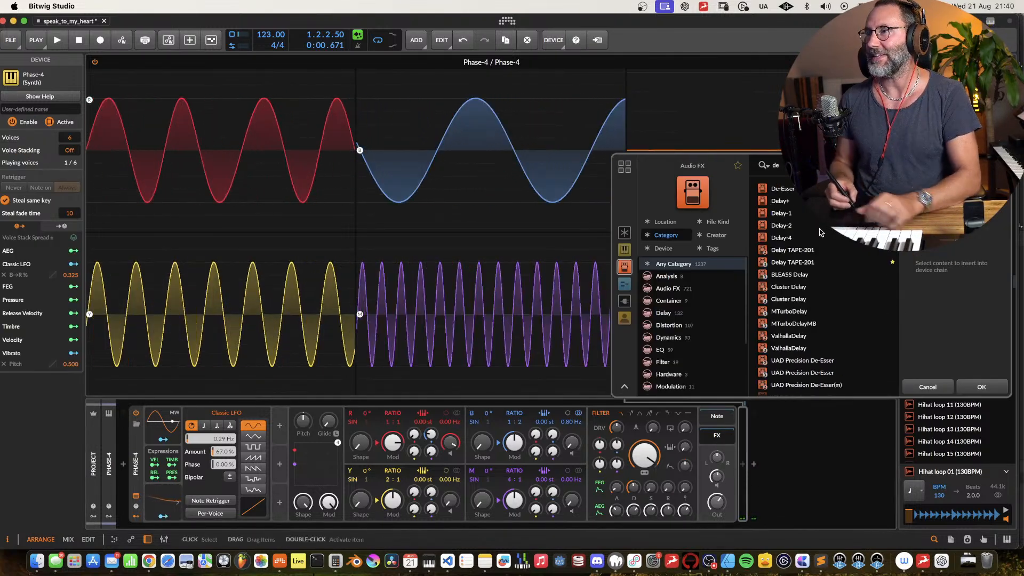
{"action": "left_click", "coordinate": [781, 200]}
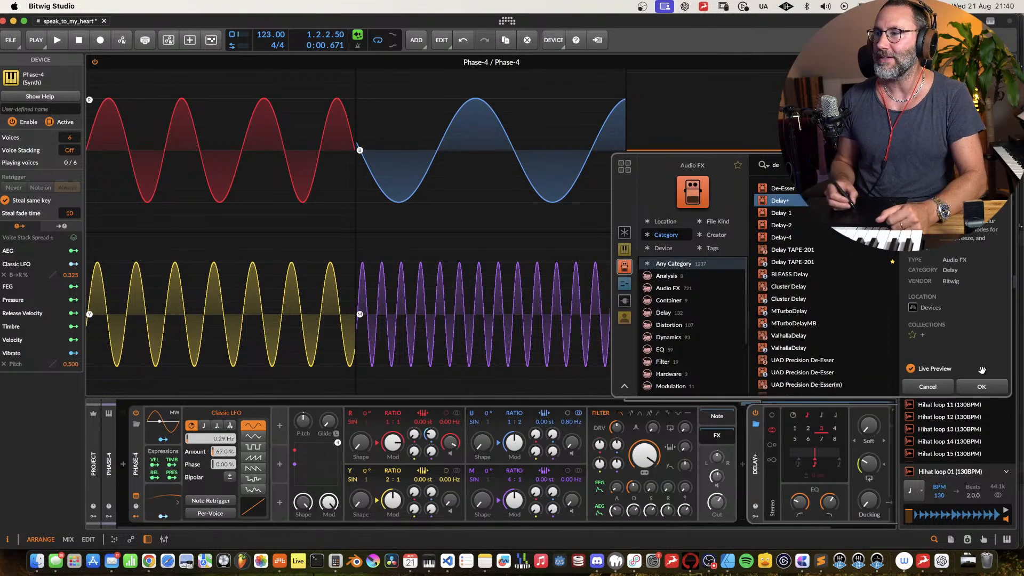
{"action": "left_click", "coordinate": [981, 387]}
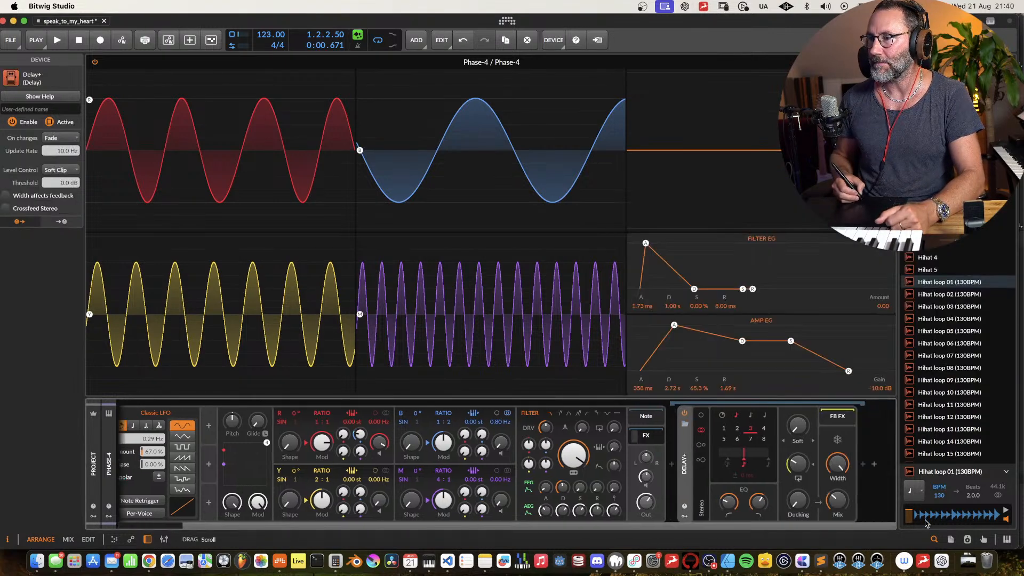
{"action": "left_click", "coordinate": [699, 447]}
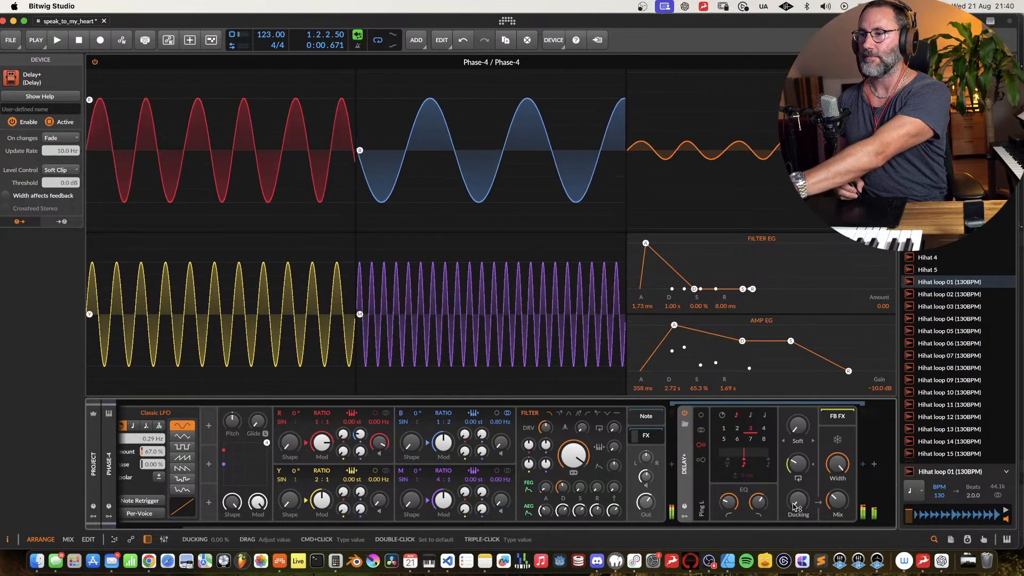
{"action": "left_click_drag", "start_coordinate": [763, 501], "coordinate": [728, 490]}
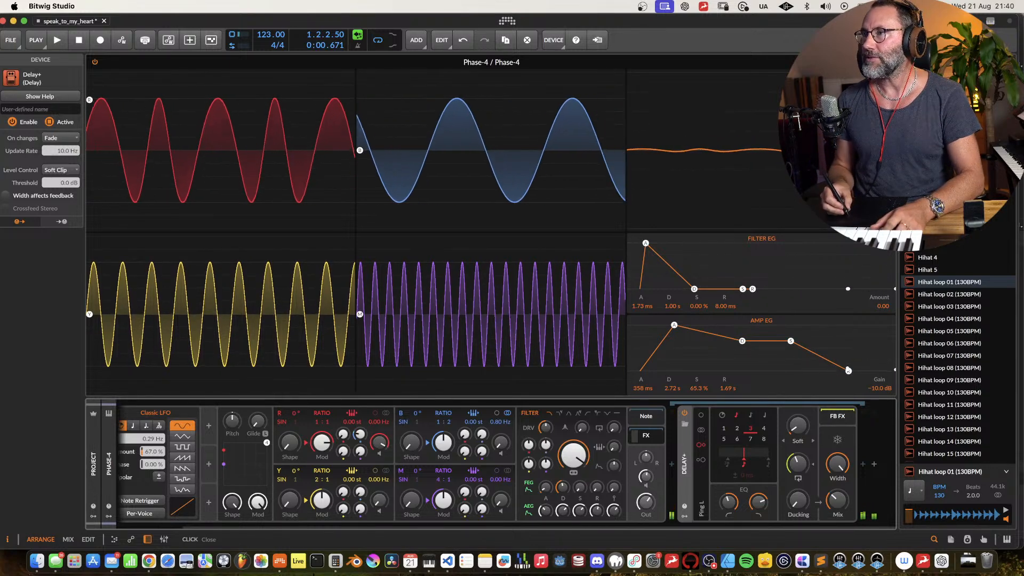
Step: On the Phase-4 track in the arrangement, set oscillator B's frequency offset to 0.88 Hz and the Delay+ beats of delay to 4
{"action": "key", "text": "Escape"}
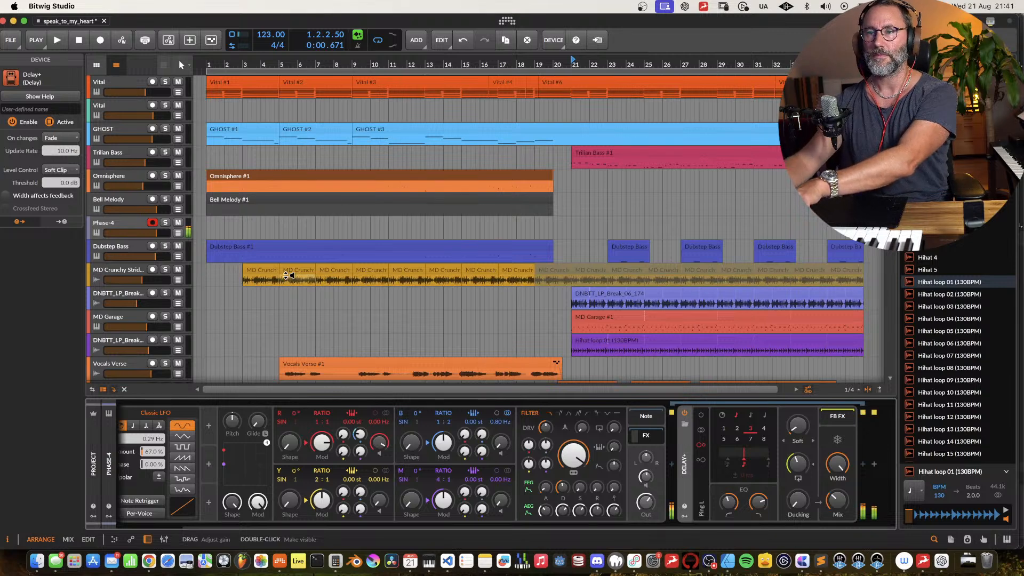
{"action": "left_click", "coordinate": [120, 228]}
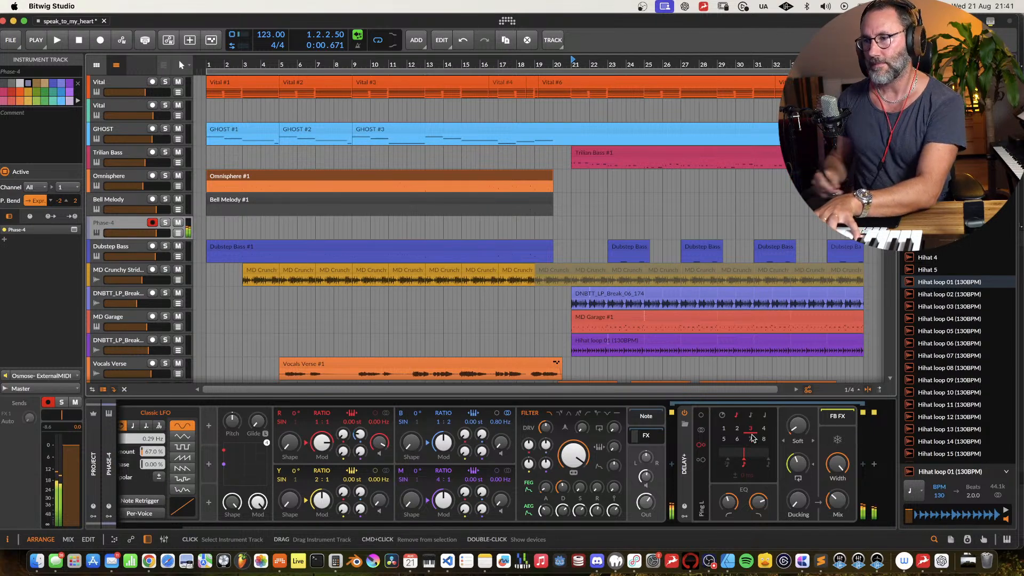
{"action": "left_click_drag", "start_coordinate": [496, 424], "coordinate": [497, 419]}
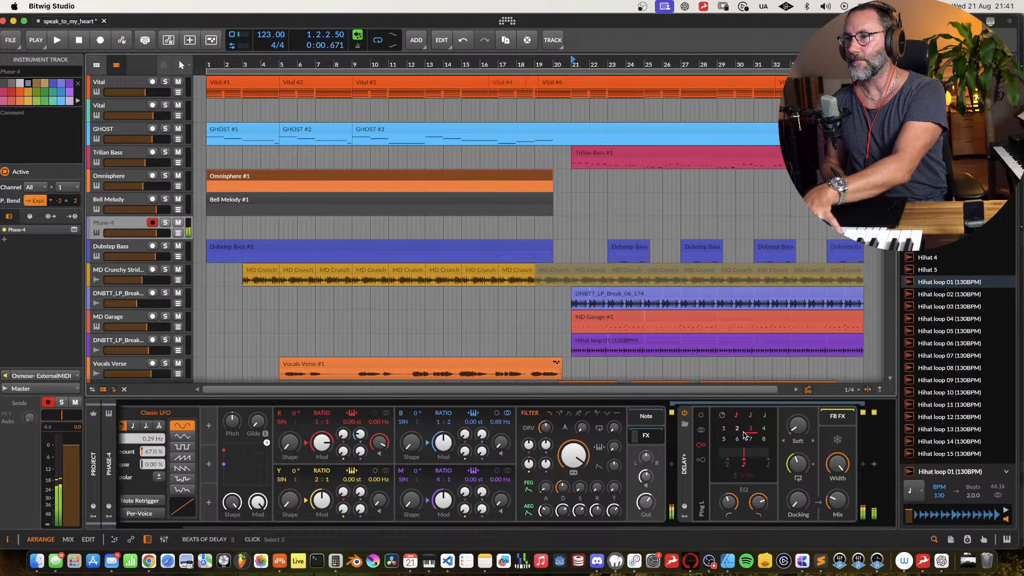
{"action": "left_click", "coordinate": [737, 428]}
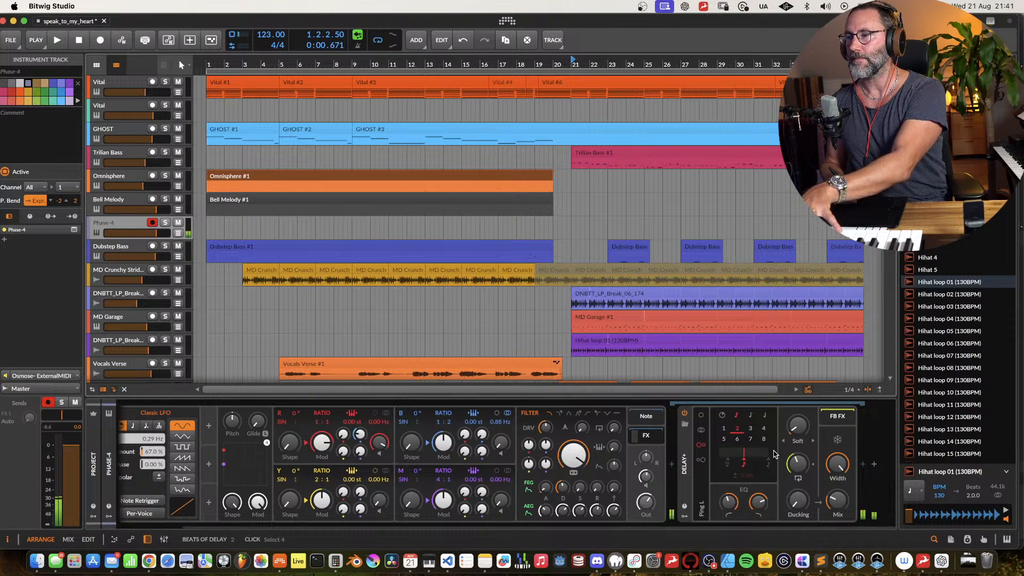
{"action": "left_click", "coordinate": [764, 428]}
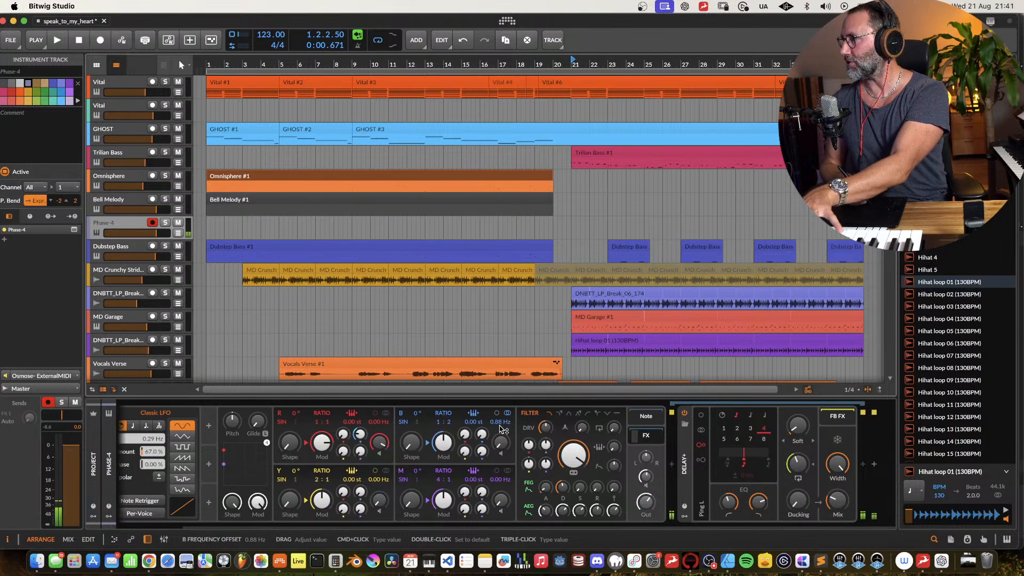
Step: Sweep oscillator B's frequency offset and settle it at 0.66 Hz, and lower the Delay+ mix
{"action": "mouse_move", "coordinate": [500, 422]}
{"action": "left_mouse_down"}
{"action": "mouse_move", "coordinate": [500, 395]}
{"action": "mouse_move", "coordinate": [501, 428]}
{"action": "left_mouse_up"}
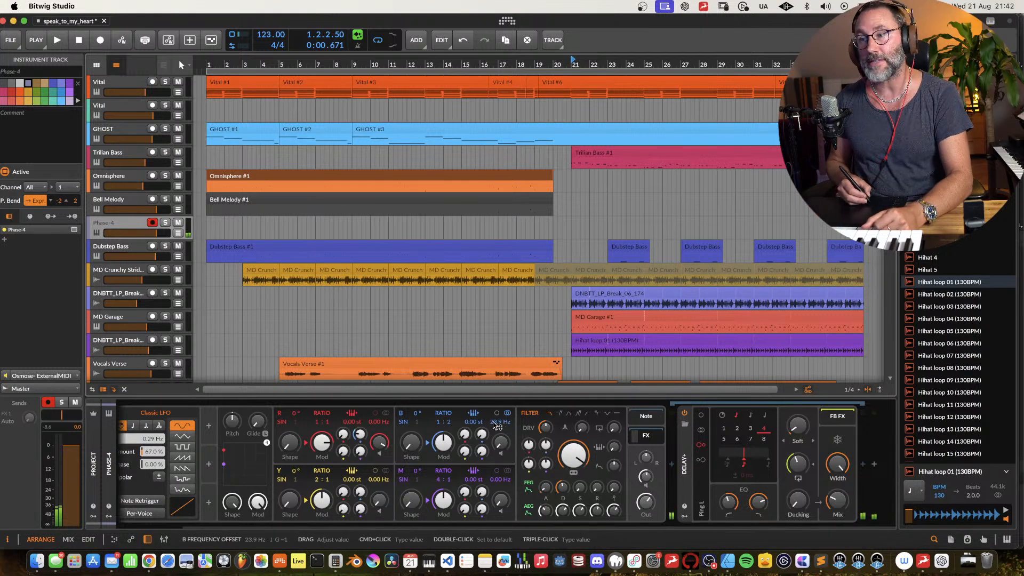
{"action": "left_click_drag", "start_coordinate": [494, 424], "coordinate": [495, 452]}
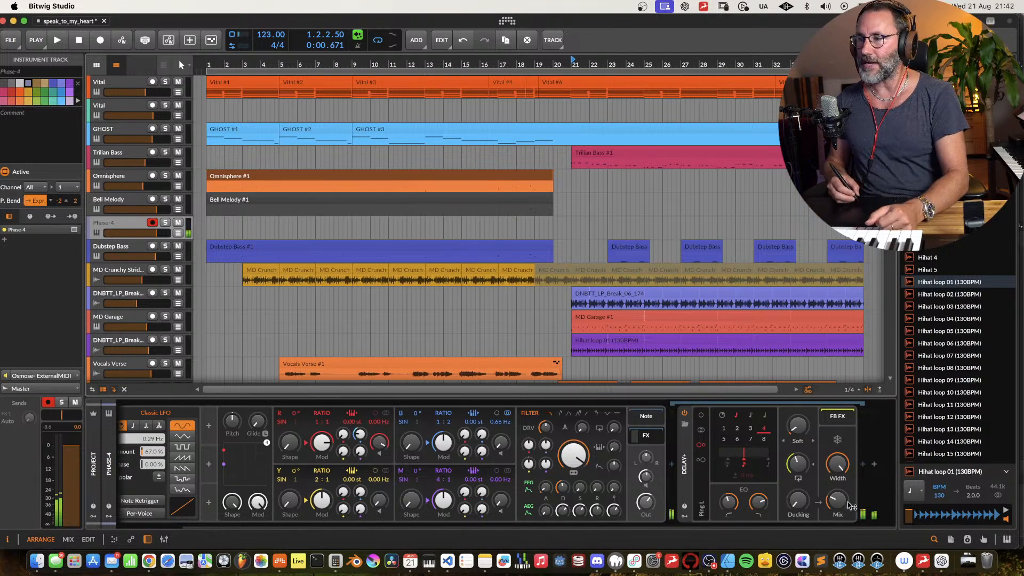
{"action": "left_click_drag", "start_coordinate": [845, 501], "coordinate": [845, 518]}
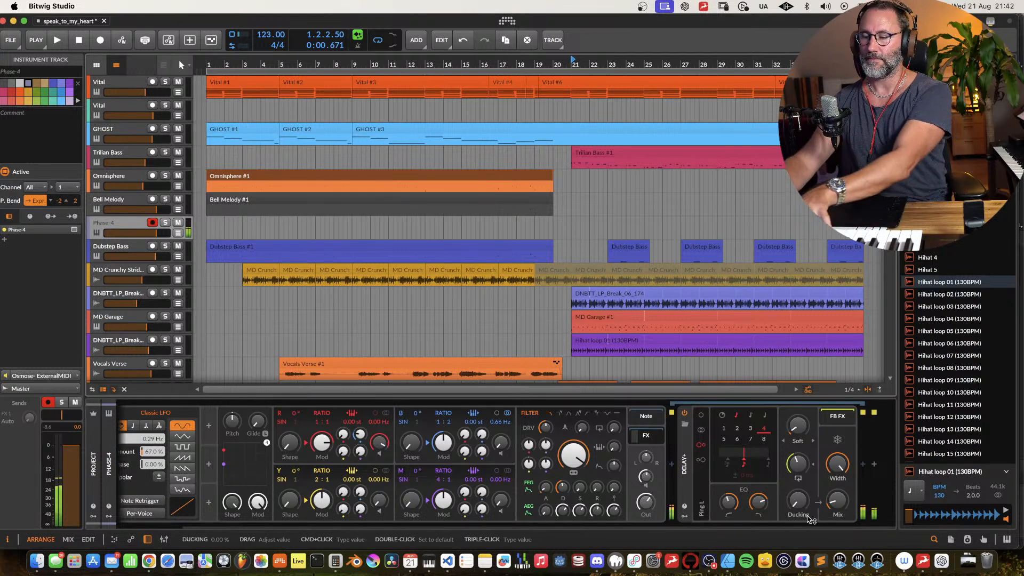
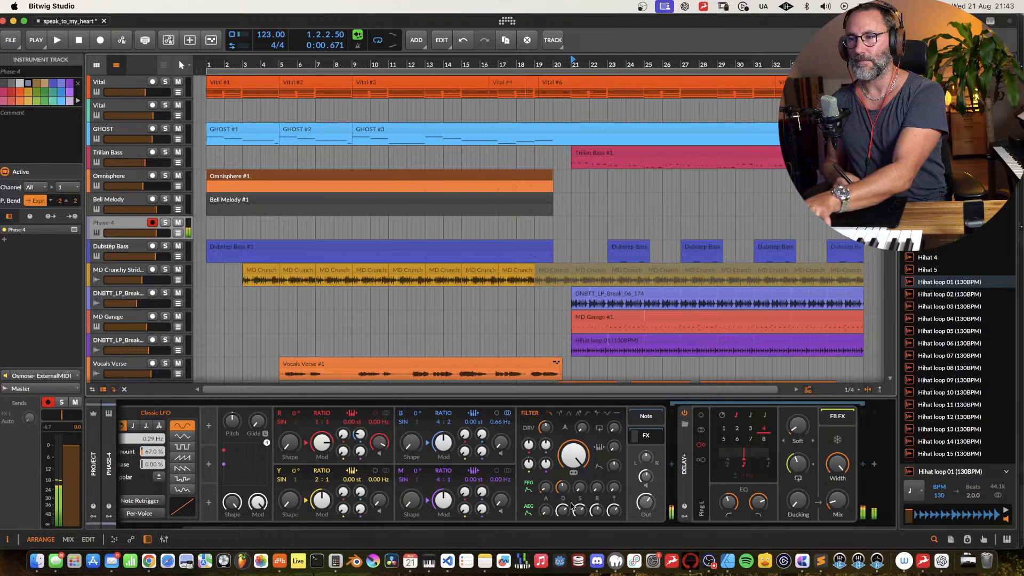
Step: Set the amp envelope's attack to 0.00 ms and release to 924 ms, and try oscillator B ratios up to 23:1, ending at 13:1
{"action": "left_click_drag", "start_coordinate": [598, 514], "coordinate": [598, 522]}
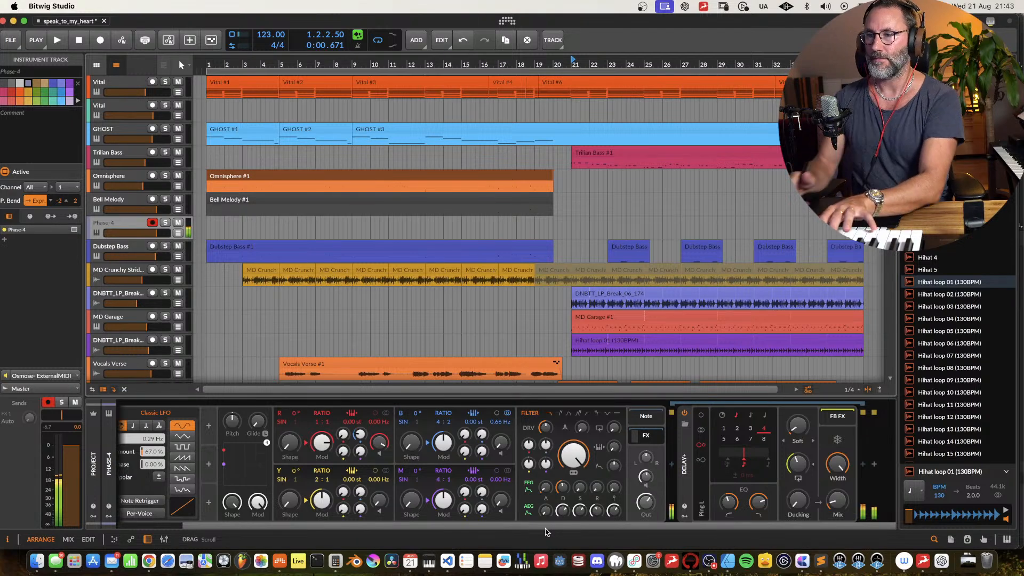
{"action": "left_click_drag", "start_coordinate": [447, 423], "coordinate": [439, 415]}
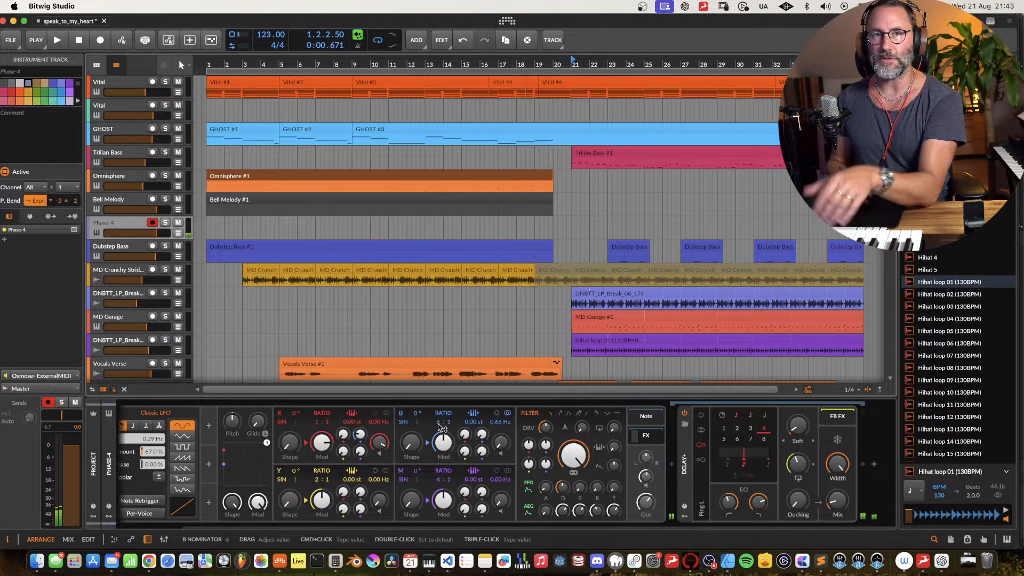
{"action": "left_click_drag", "start_coordinate": [441, 425], "coordinate": [445, 336]}
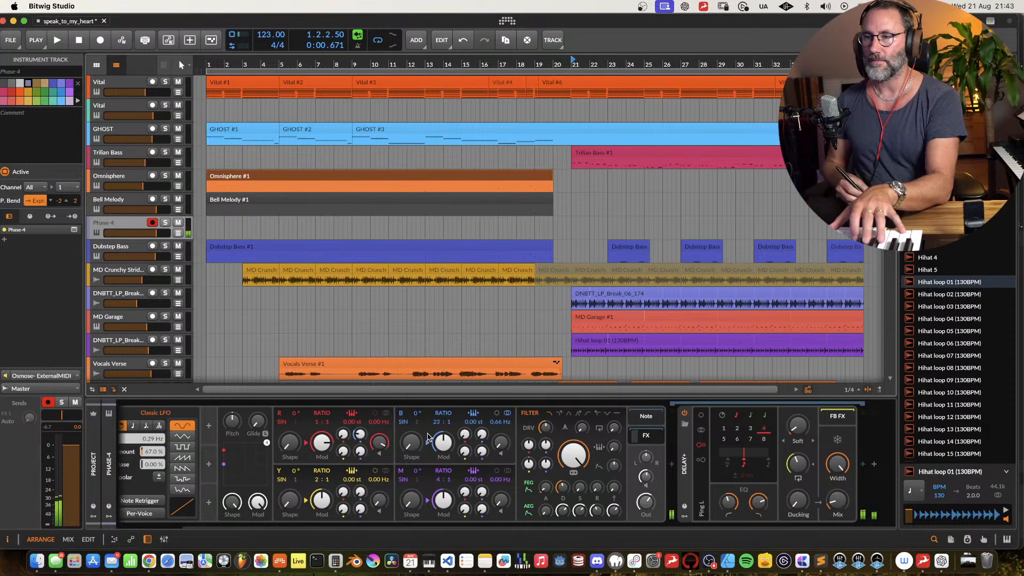
{"action": "left_click_drag", "start_coordinate": [443, 422], "coordinate": [443, 434]}
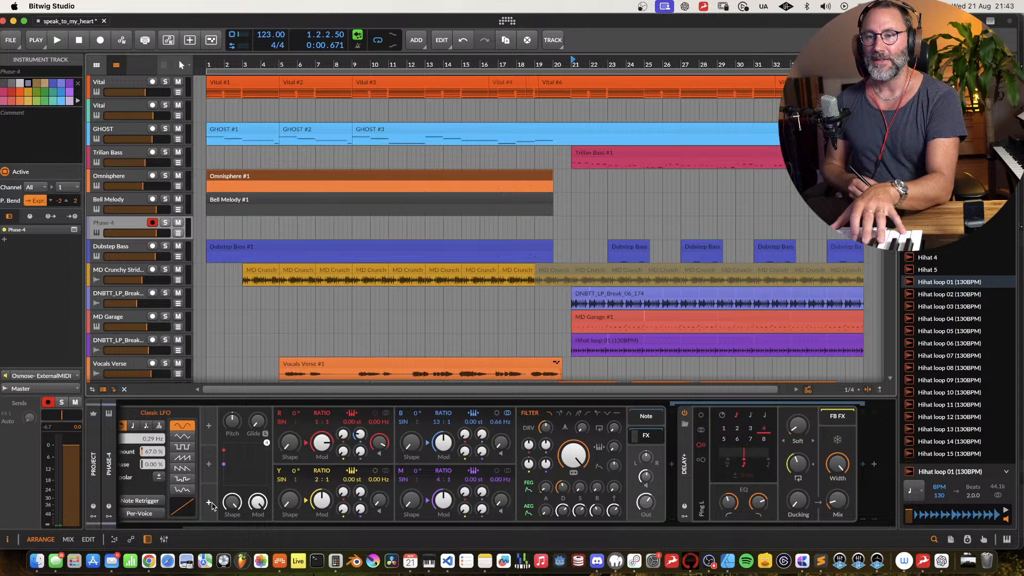
Step: Show the Phase-4's expanded view, set oscillator B's ratio to 6:1, and readjust R's B-to-R modulation amount
{"action": "left_click_drag", "start_coordinate": [245, 526], "coordinate": [150, 527]}
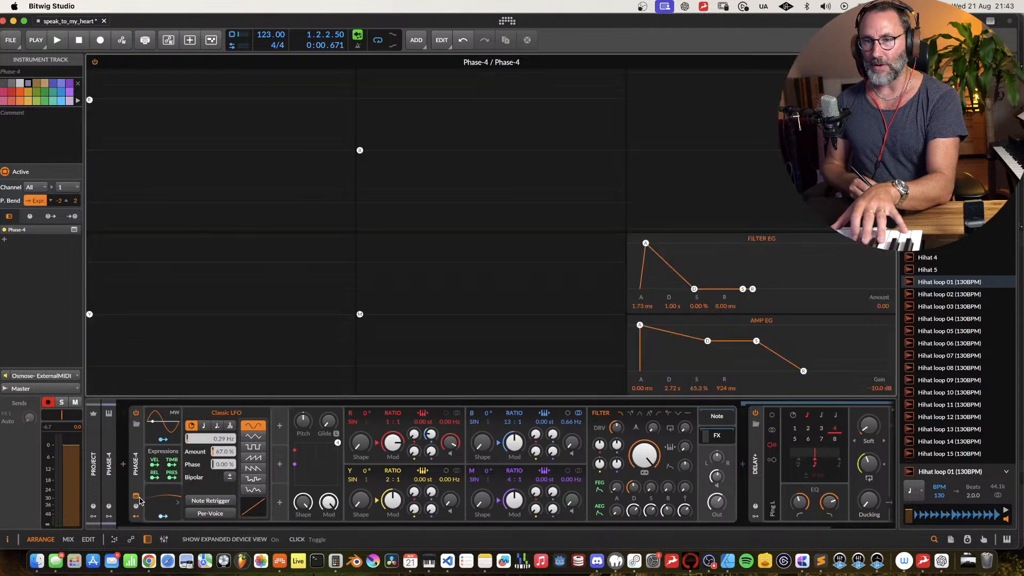
{"action": "left_click", "coordinate": [136, 496]}
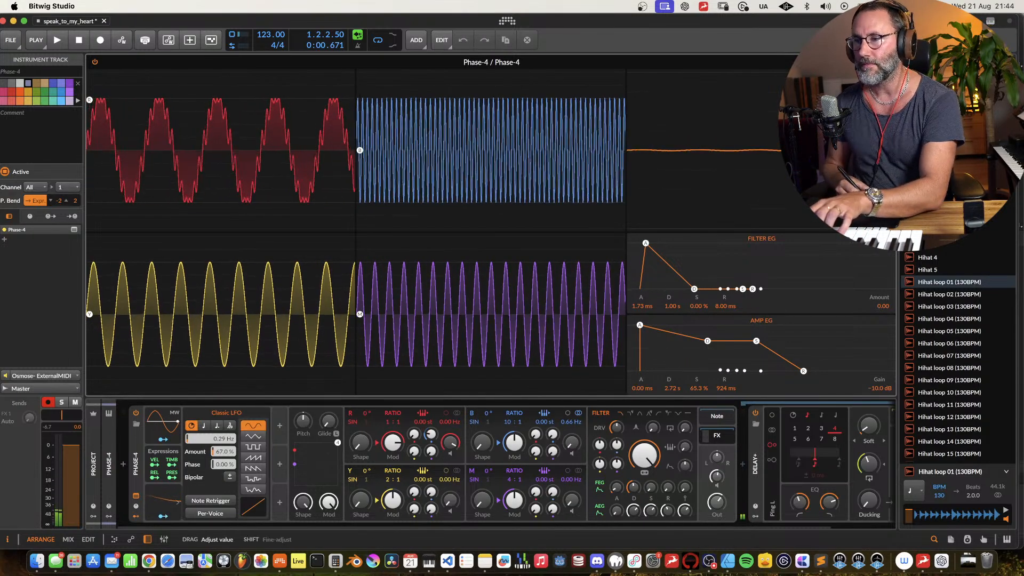
{"action": "left_click_drag", "start_coordinate": [510, 421], "coordinate": [510, 448]}
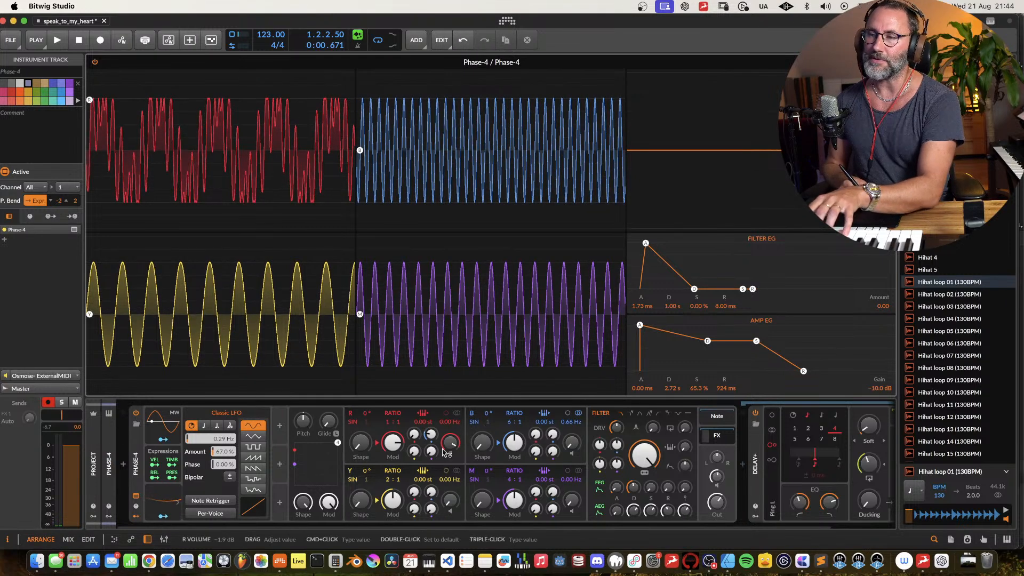
{"action": "left_click_drag", "start_coordinate": [430, 434], "coordinate": [430, 435]}
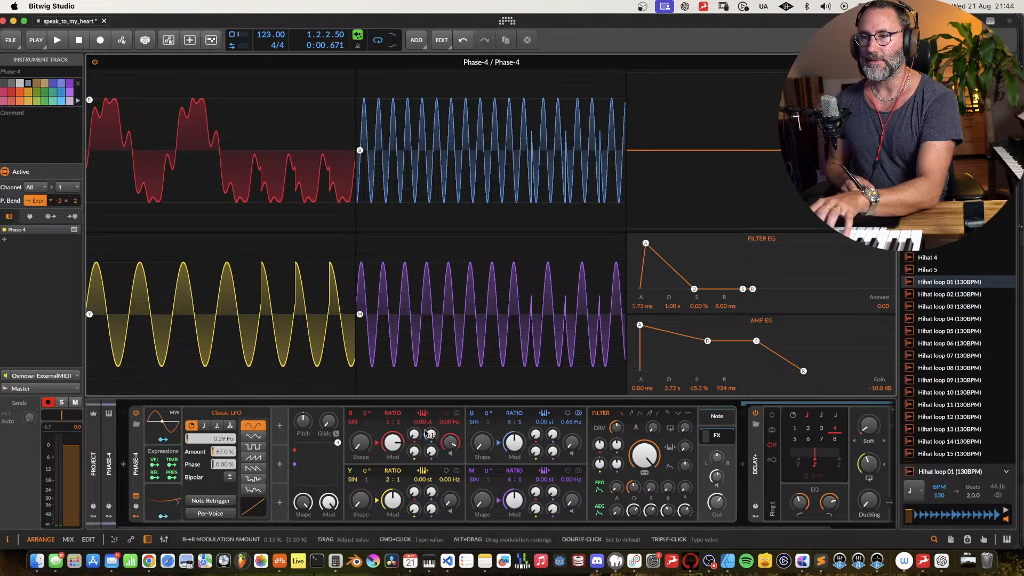
{"action": "left_click_drag", "start_coordinate": [429, 434], "coordinate": [429, 425]}
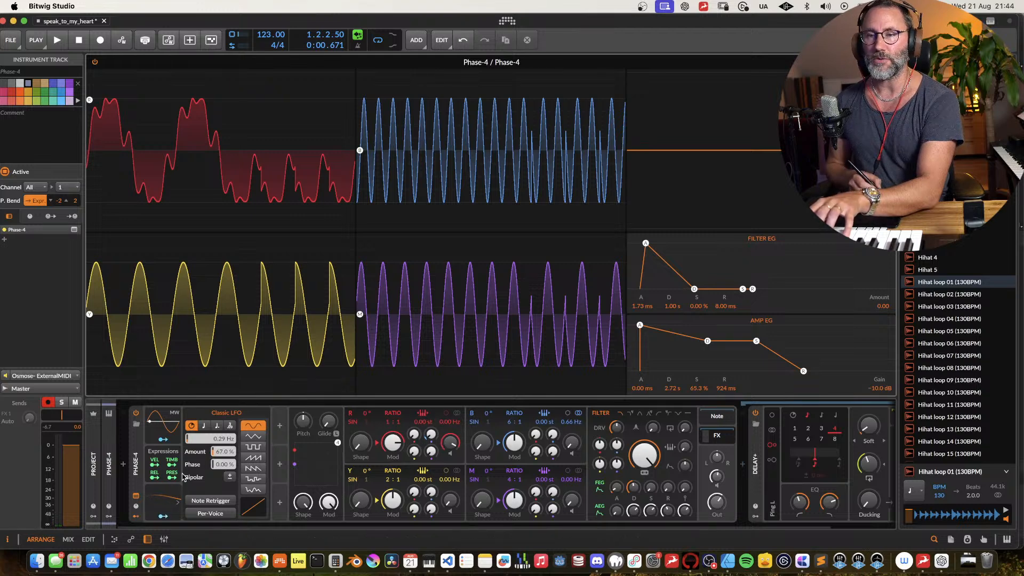
Step: Replace the Phase-4's Classic LFO modulator with a Segments envelope modulator
{"action": "right_click", "coordinate": [164, 503]}
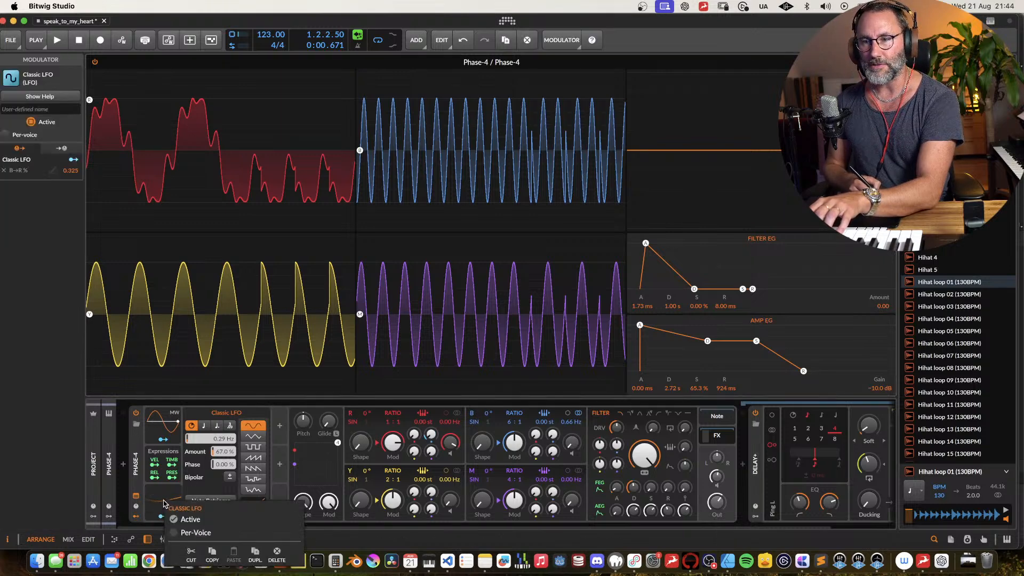
{"action": "left_click", "coordinate": [276, 555]}
{"action": "left_click", "coordinate": [163, 502]}
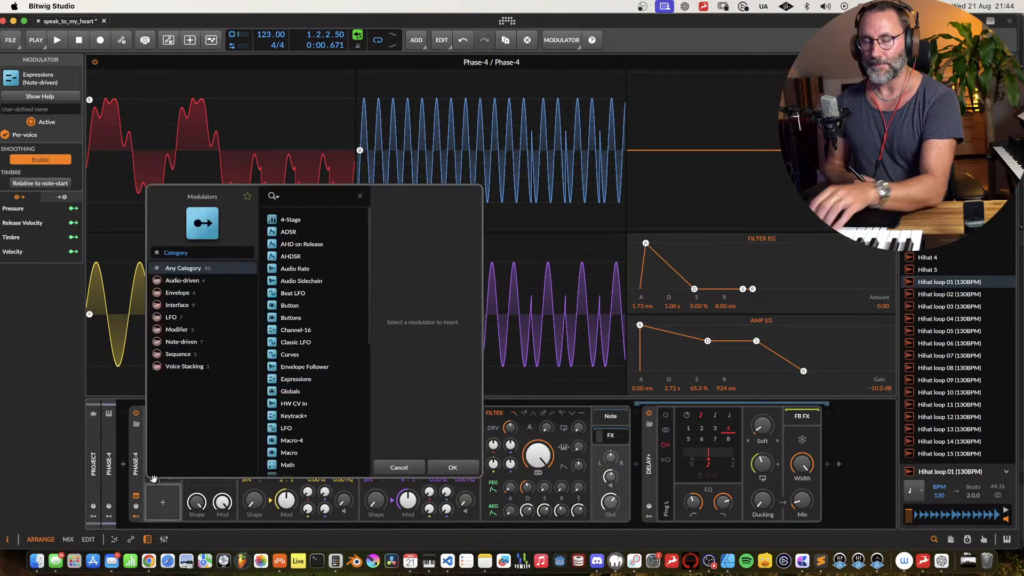
{"action": "type", "text": "cu"}
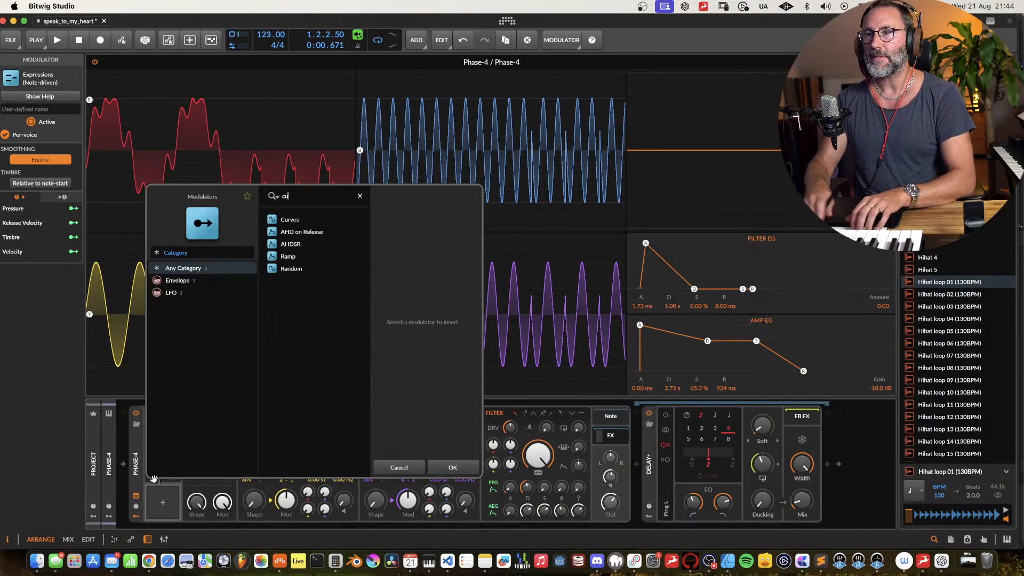
{"action": "key", "text": "BackSpace"}
{"action": "key", "text": "BackSpace"}
{"action": "type", "text": "seg"}
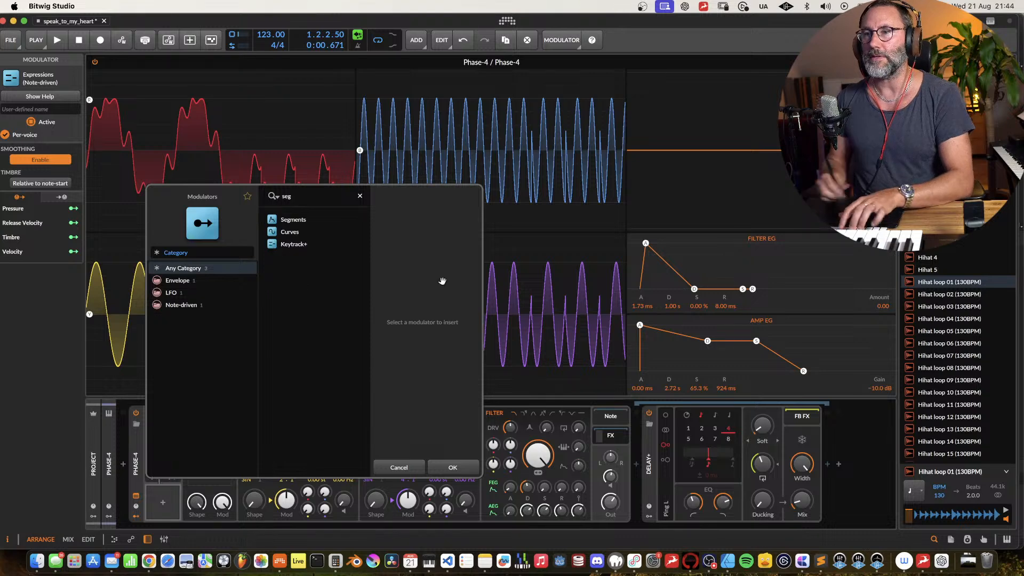
{"action": "key", "text": "Down"}
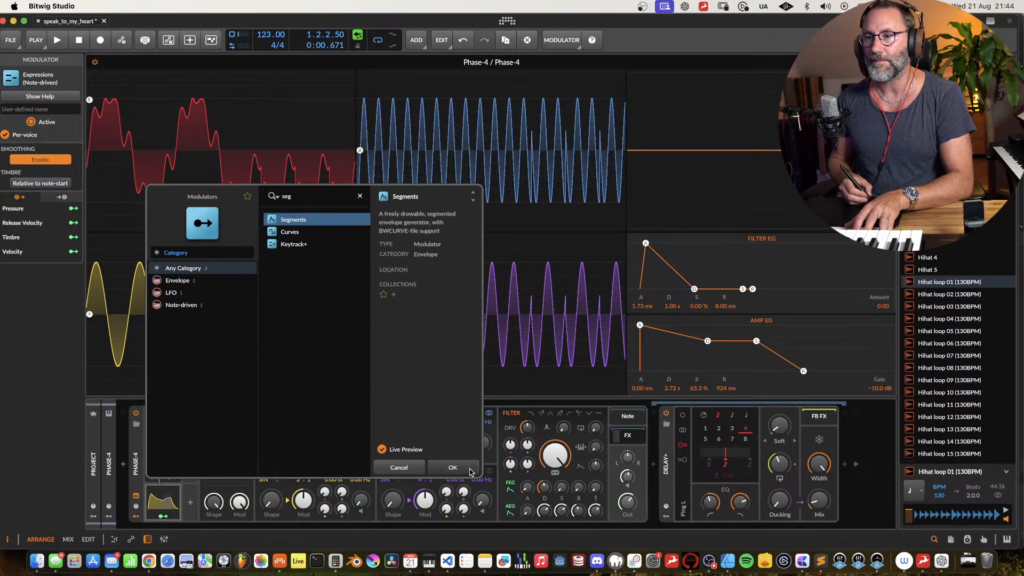
{"action": "left_click", "coordinate": [452, 467]}
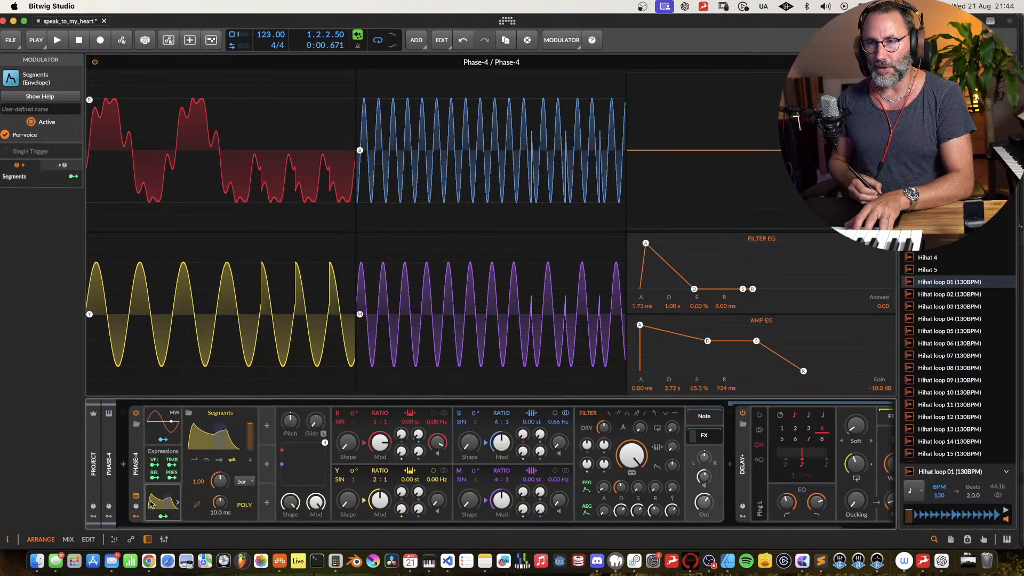
Step: Reshape the Segments curve to peak instantly, decay quickly to a point at 29.8 %, and fall off in a long low tail
{"action": "left_click", "coordinate": [194, 460]}
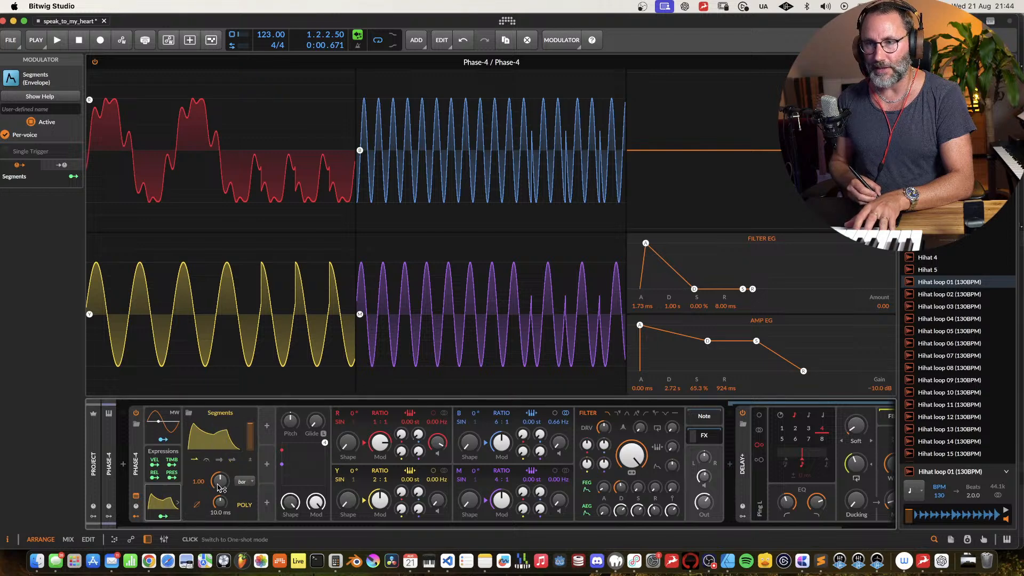
{"action": "double_click", "coordinate": [198, 437]}
{"action": "left_click", "coordinate": [197, 438]}
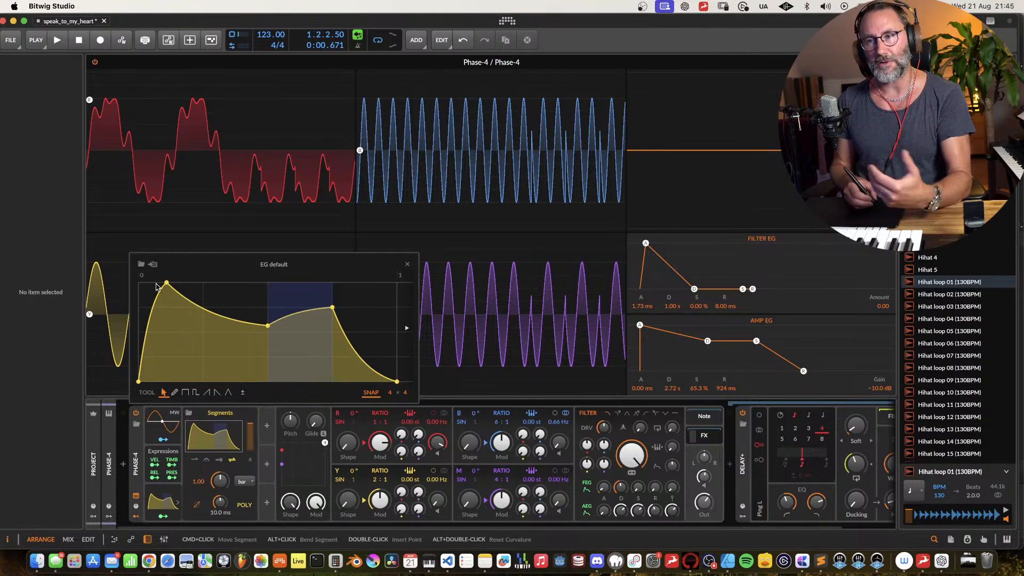
{"action": "left_click_drag", "start_coordinate": [166, 282], "coordinate": [138, 283]}
{"action": "left_click_drag", "start_coordinate": [272, 329], "coordinate": [153, 357]}
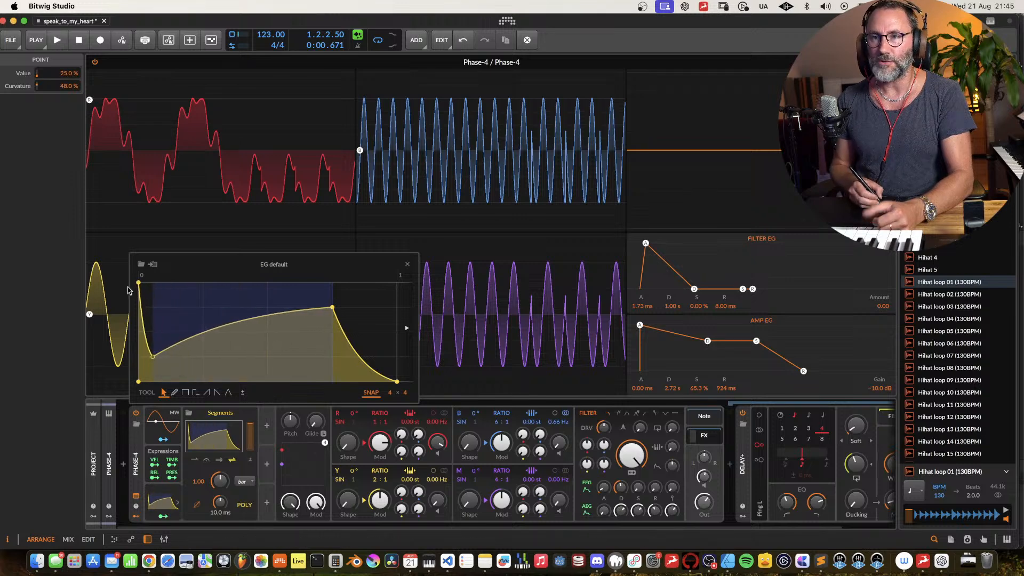
{"action": "left_click_drag", "start_coordinate": [338, 314], "coordinate": [223, 370]}
{"action": "double_click", "coordinate": [150, 359]}
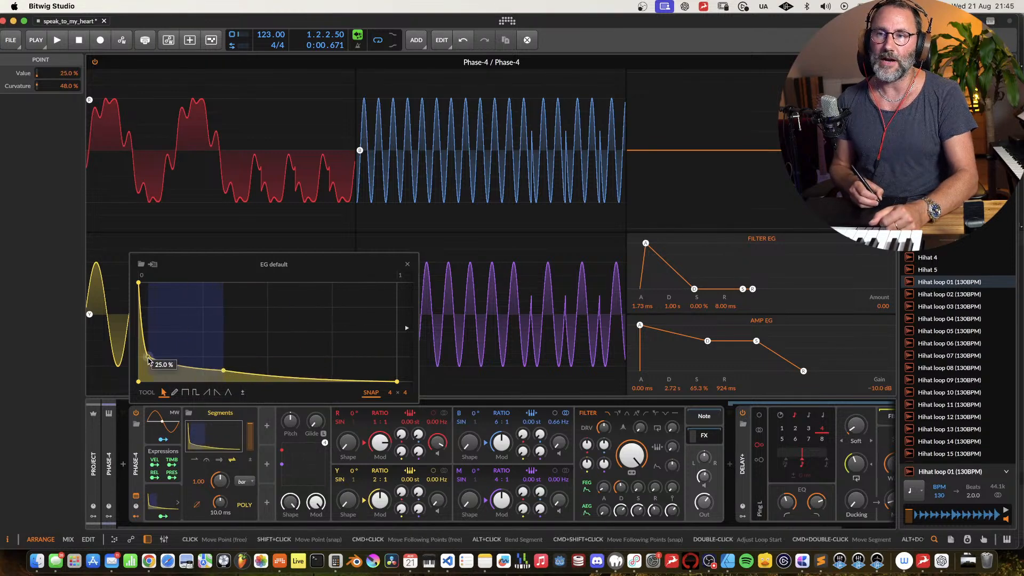
{"action": "double_click", "coordinate": [171, 340]}
{"action": "left_click_drag", "start_coordinate": [171, 340], "coordinate": [156, 352]}
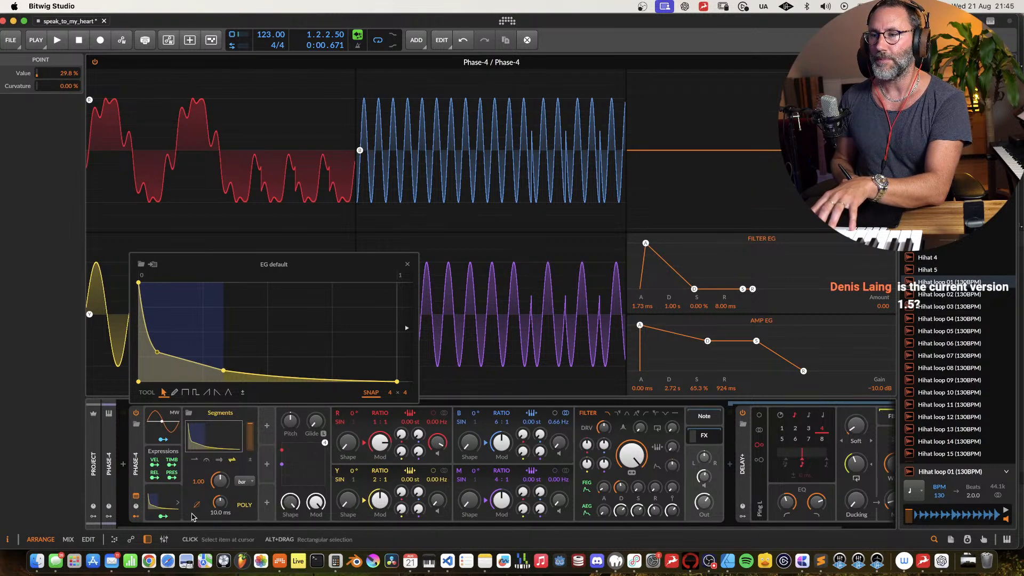
Step: Map the Segments envelope to oscillator R's B-to-R modulation amount with a depth of 0.340
{"action": "left_click", "coordinate": [162, 518]}
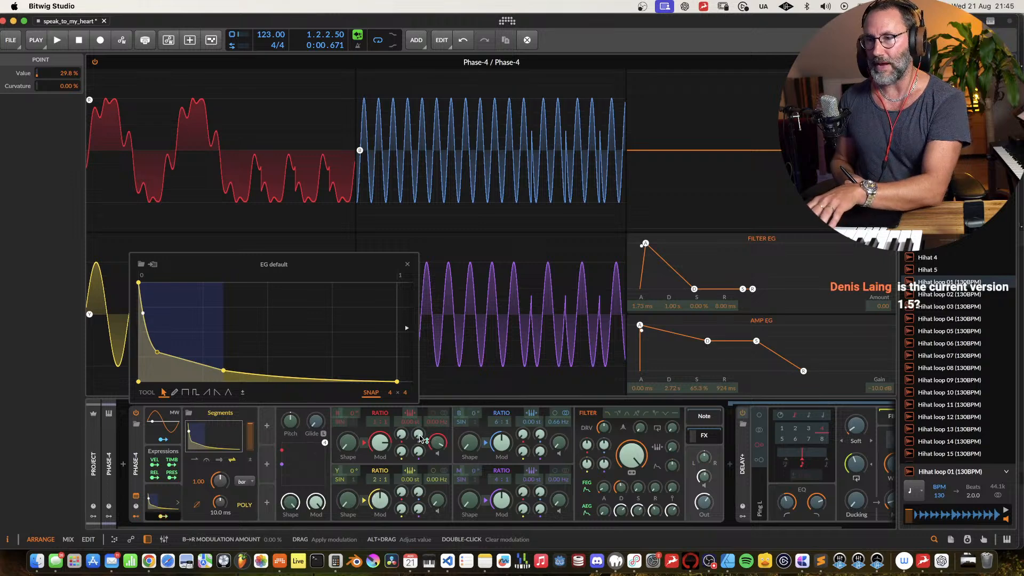
{"action": "left_click_drag", "start_coordinate": [419, 435], "coordinate": [419, 432]}
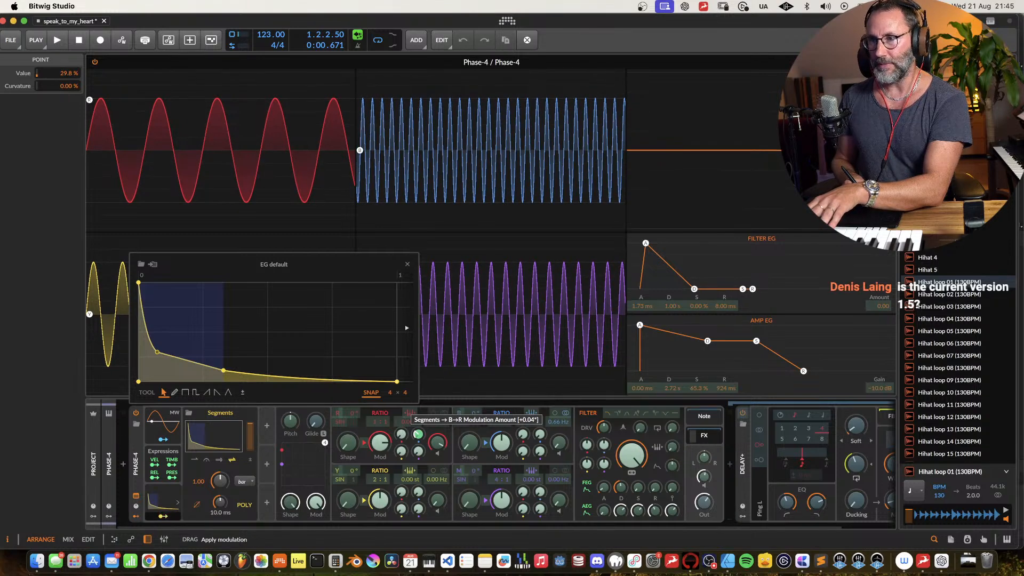
{"action": "left_click_drag", "start_coordinate": [419, 431], "coordinate": [415, 439]}
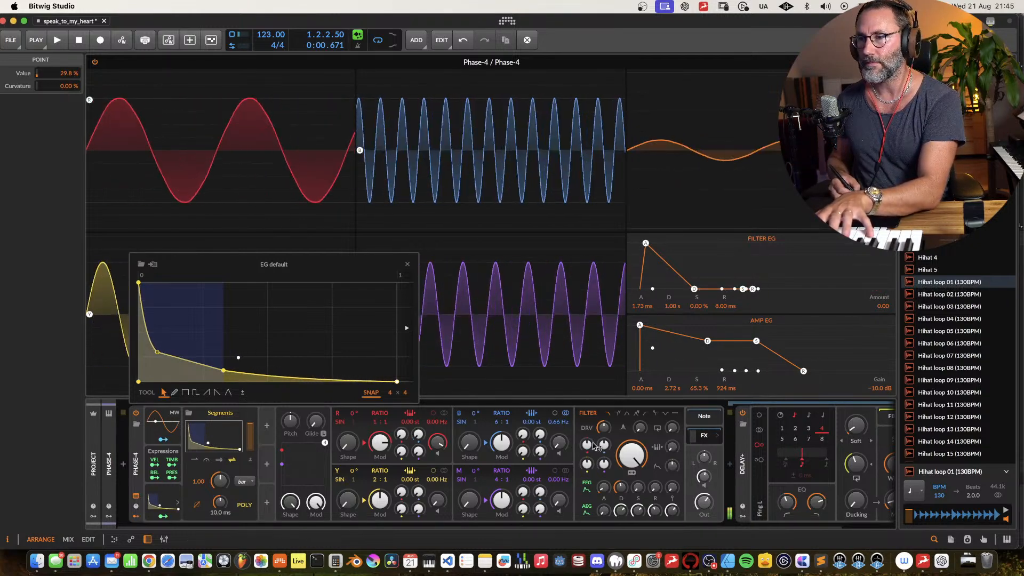
Step: Try larger frequency offsets on R and B, ending with R at 0.00 Hz and B at 0.80 Hz with a 2:1 ratio
{"action": "left_click_drag", "start_coordinate": [558, 422], "coordinate": [558, 387]}
{"action": "left_click_drag", "start_coordinate": [437, 421], "coordinate": [442, 424]}
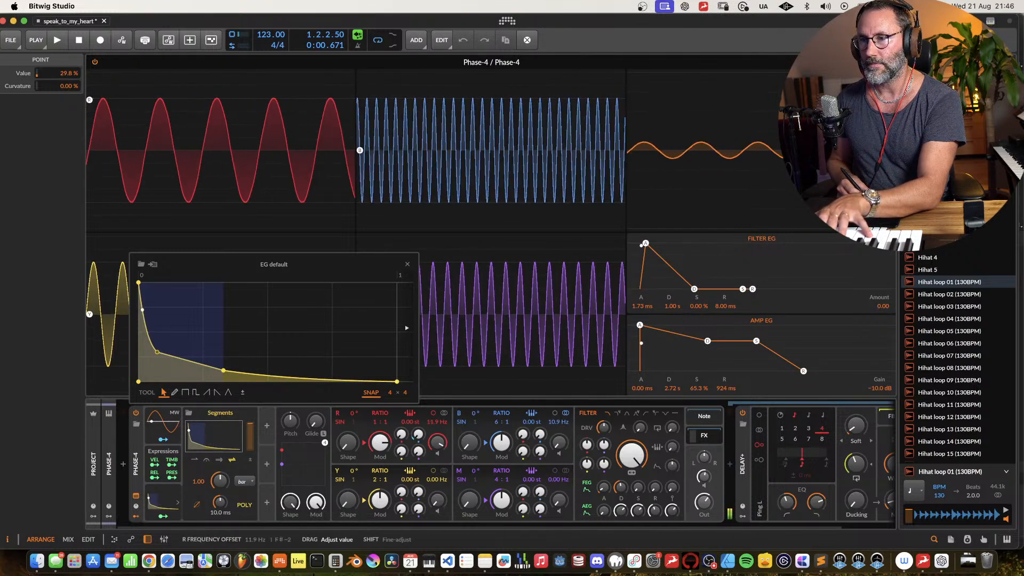
{"action": "double_click", "coordinate": [437, 426]}
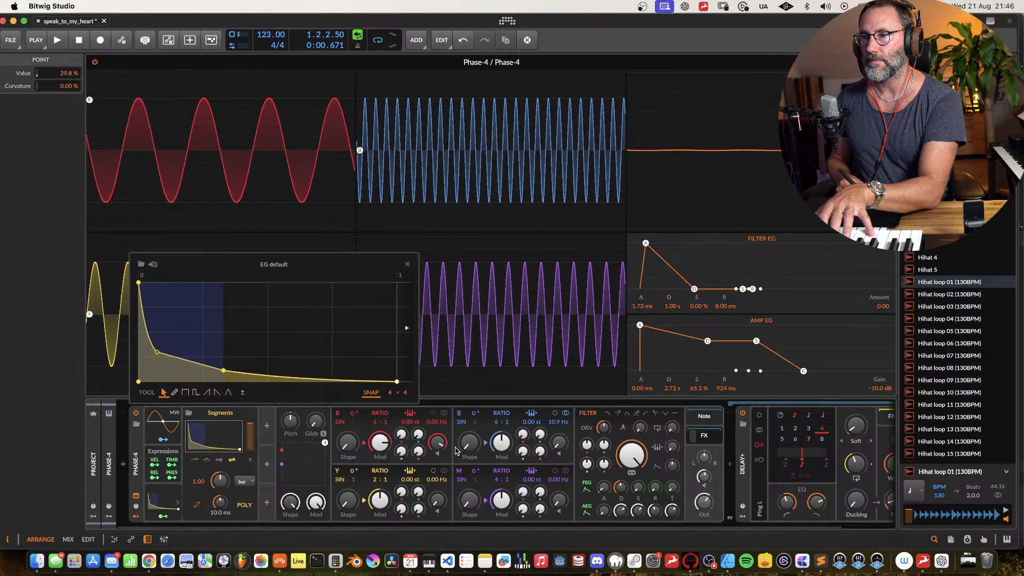
{"action": "left_click_drag", "start_coordinate": [557, 422], "coordinate": [558, 433]}
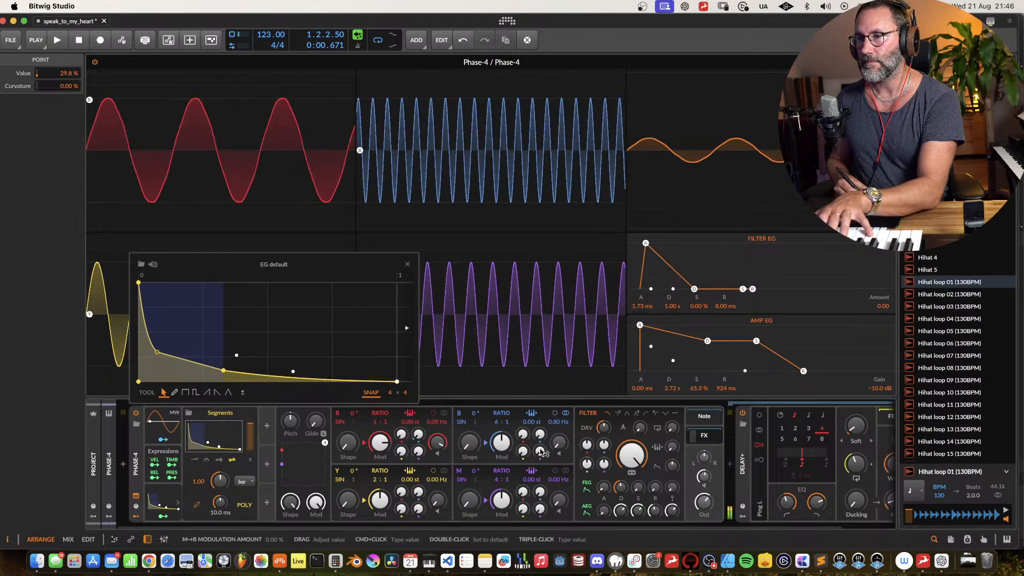
{"action": "left_click_drag", "start_coordinate": [495, 422], "coordinate": [497, 422]}
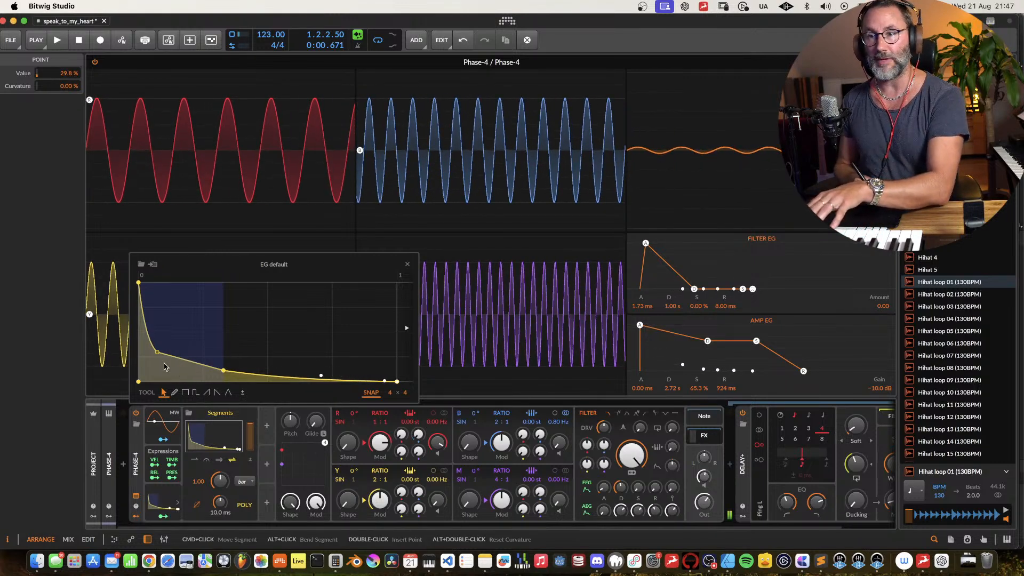
Step: Try slower Segments shapes with the second decay point at 25.0 % and the first at 50.0 %, then raised to 100 %
{"action": "left_click_drag", "start_coordinate": [158, 353], "coordinate": [191, 332]}
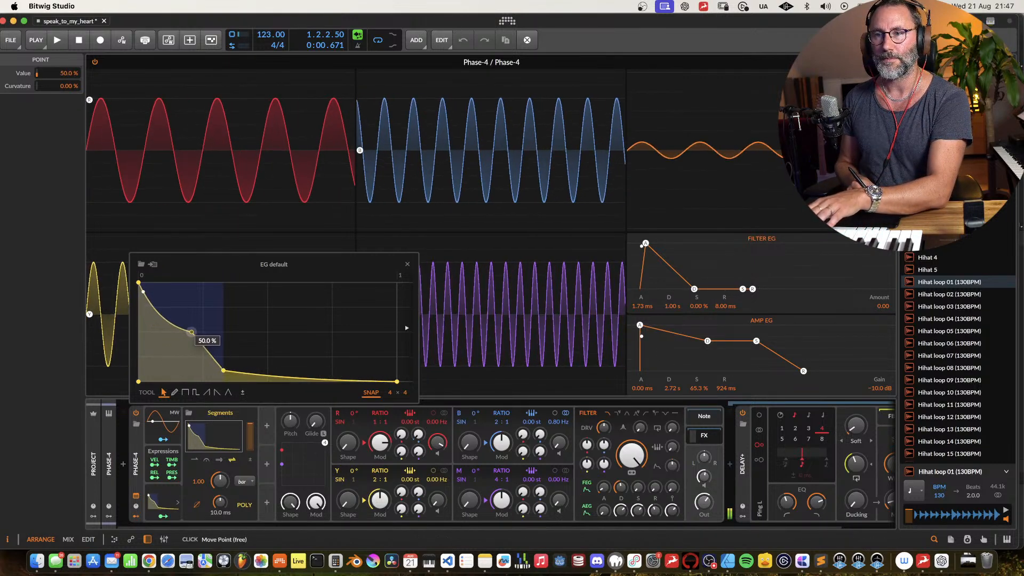
{"action": "left_click_drag", "start_coordinate": [223, 370], "coordinate": [267, 356]}
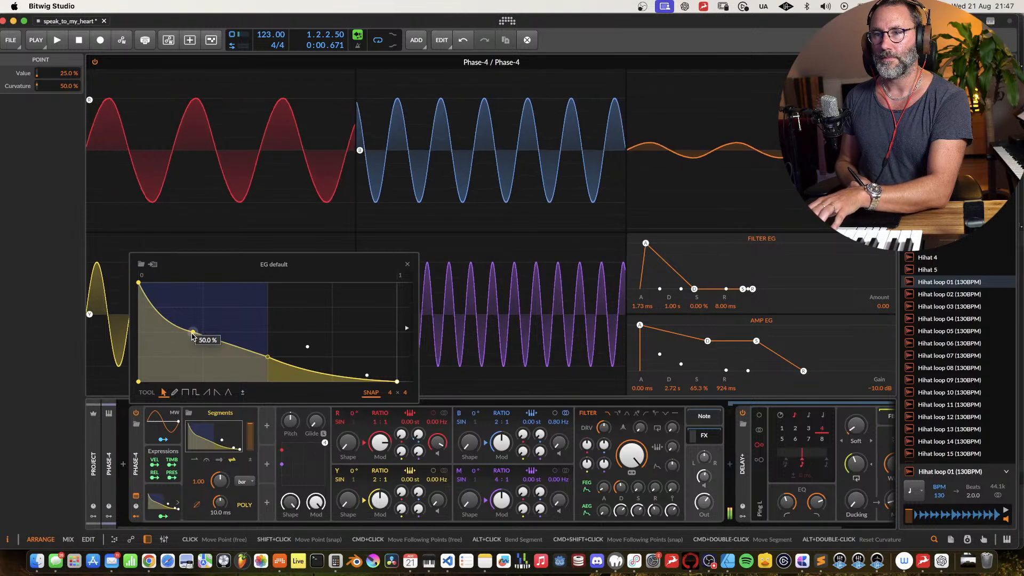
{"action": "left_click_drag", "start_coordinate": [186, 335], "coordinate": [190, 283]}
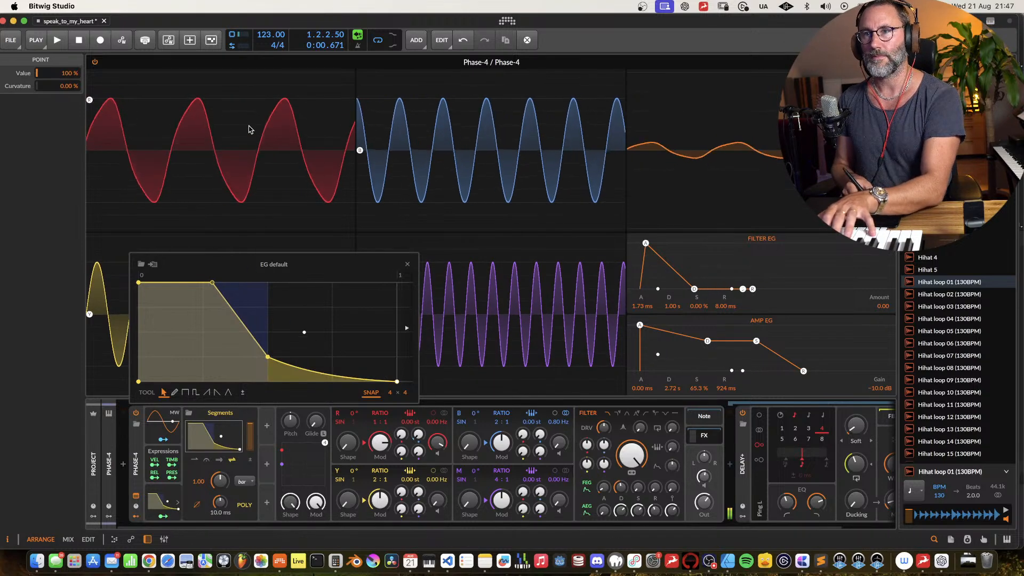
Step: Reshape the Segments curve into a quick initial decay with the second decay point at 15.0 %, and close the curve editor
{"action": "left_click_drag", "start_coordinate": [212, 283], "coordinate": [155, 356]}
{"action": "left_click_drag", "start_coordinate": [267, 357], "coordinate": [206, 368]}
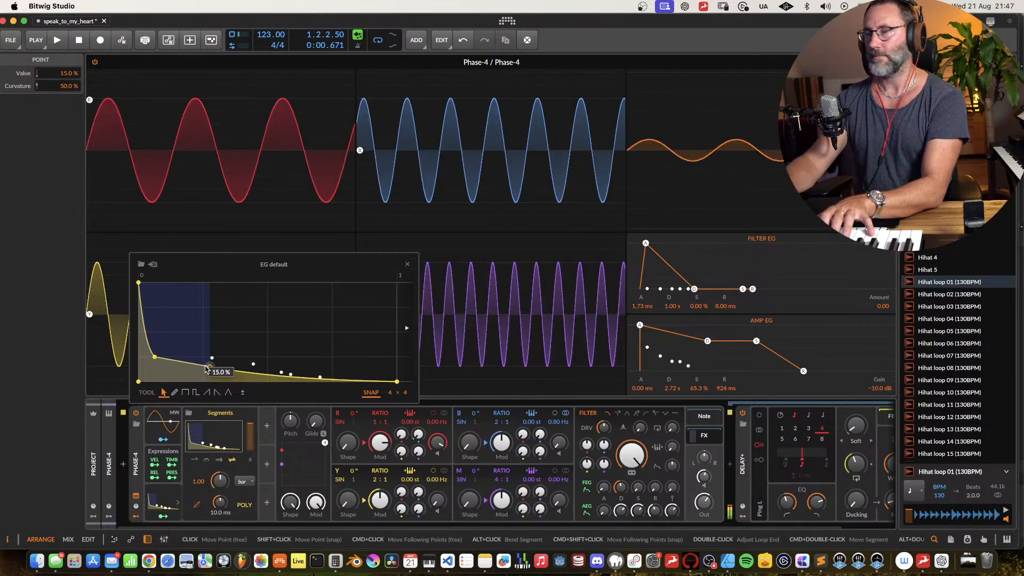
{"action": "left_click_drag", "start_coordinate": [205, 368], "coordinate": [209, 367]}
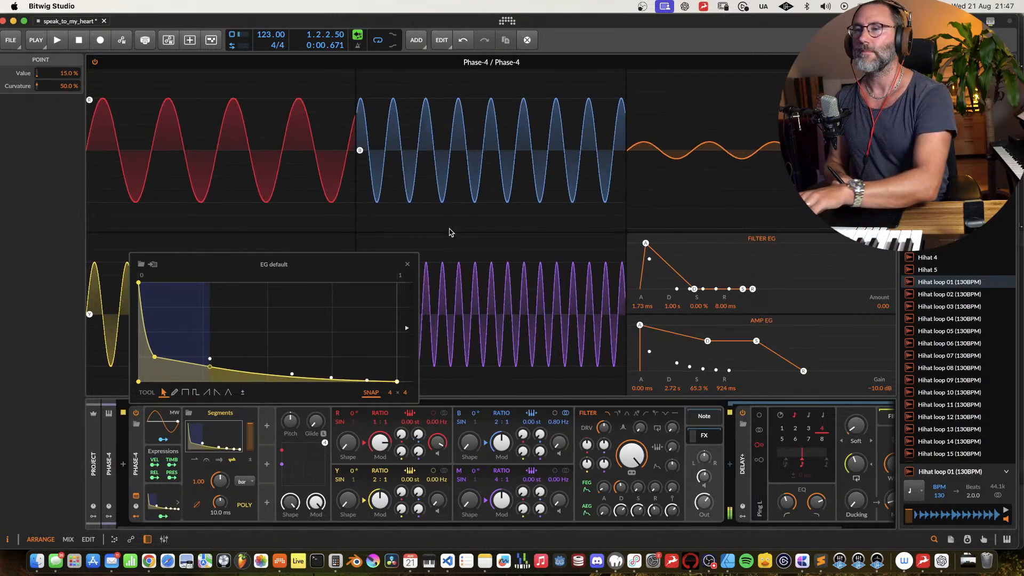
{"action": "left_click", "coordinate": [407, 265]}
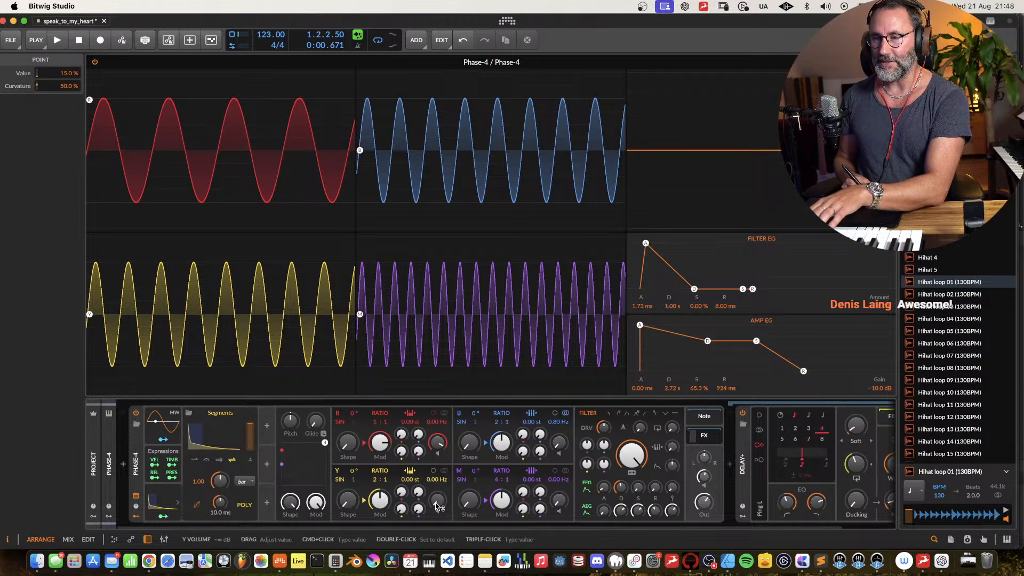
Step: Bring up oscillator Y's volume and turn oscillator R's volume all the way down
{"action": "left_click_drag", "start_coordinate": [438, 505], "coordinate": [437, 486]}
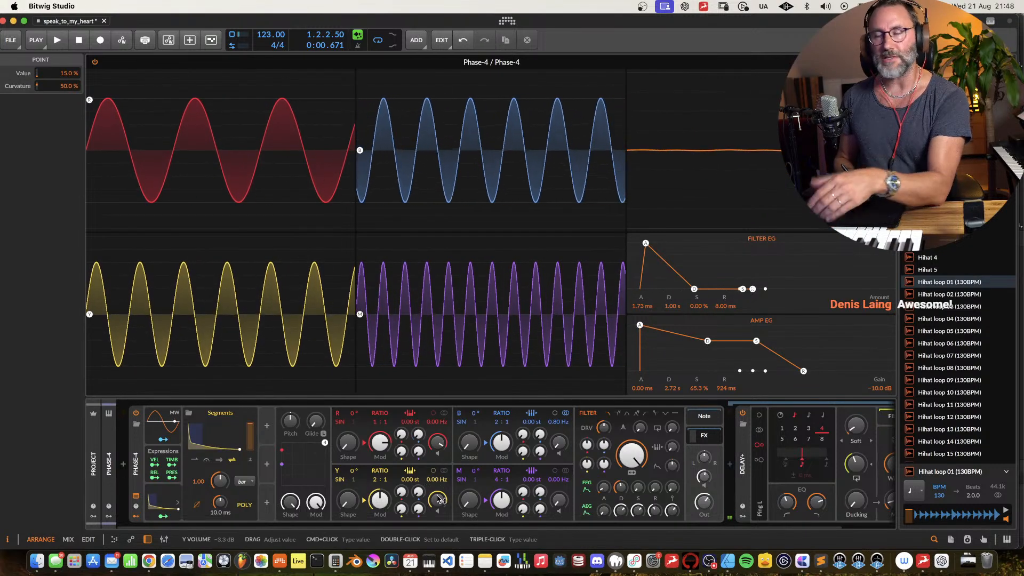
{"action": "left_click_drag", "start_coordinate": [439, 498], "coordinate": [439, 502]}
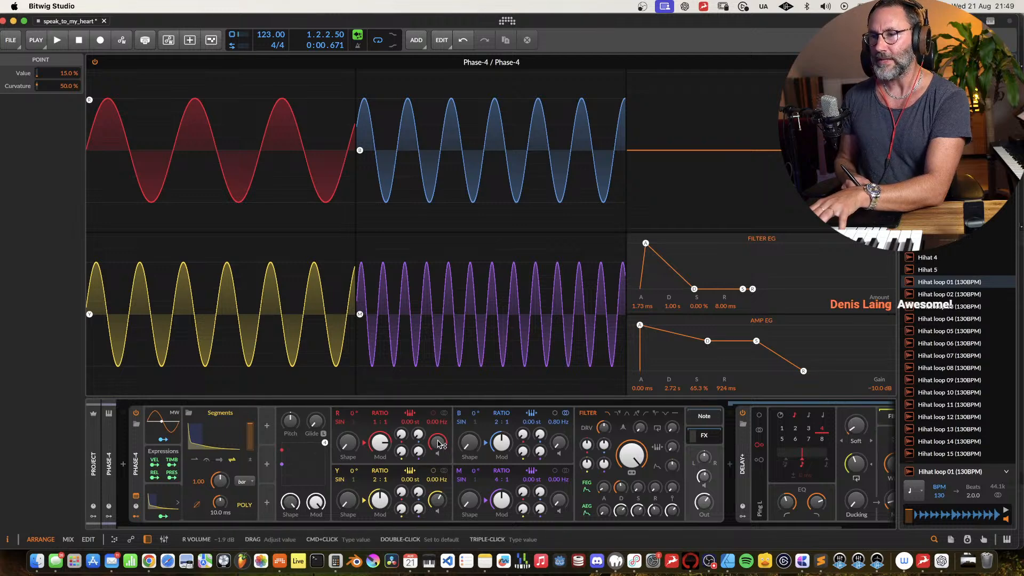
{"action": "left_click_drag", "start_coordinate": [437, 444], "coordinate": [437, 501]}
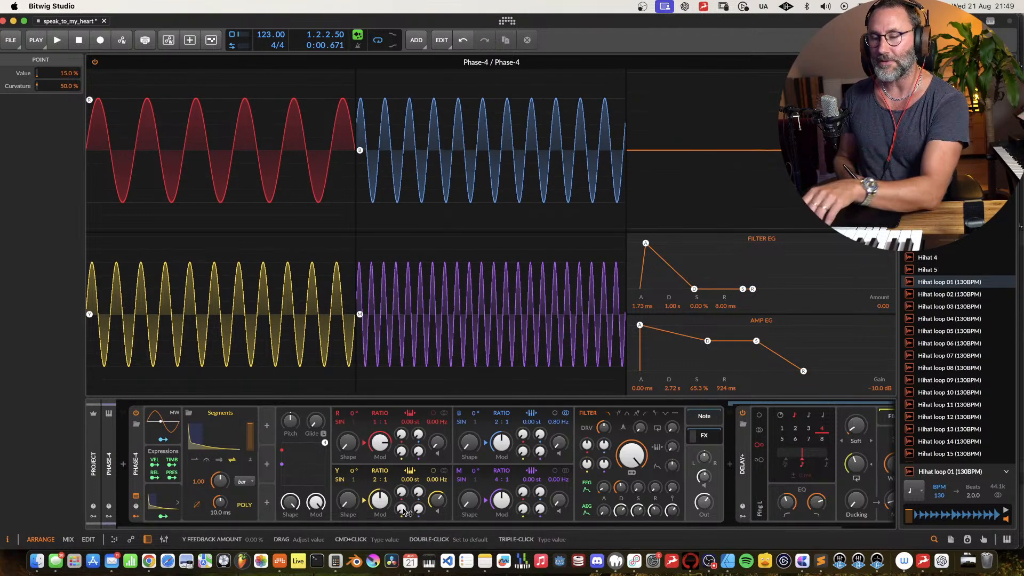
Step: Raise oscillator Y's feedback to 70.5 % and tune it to a 1:1 ratio with a 1.86 Hz stereo frequency offset
{"action": "left_click_drag", "start_coordinate": [404, 512], "coordinate": [404, 510]}
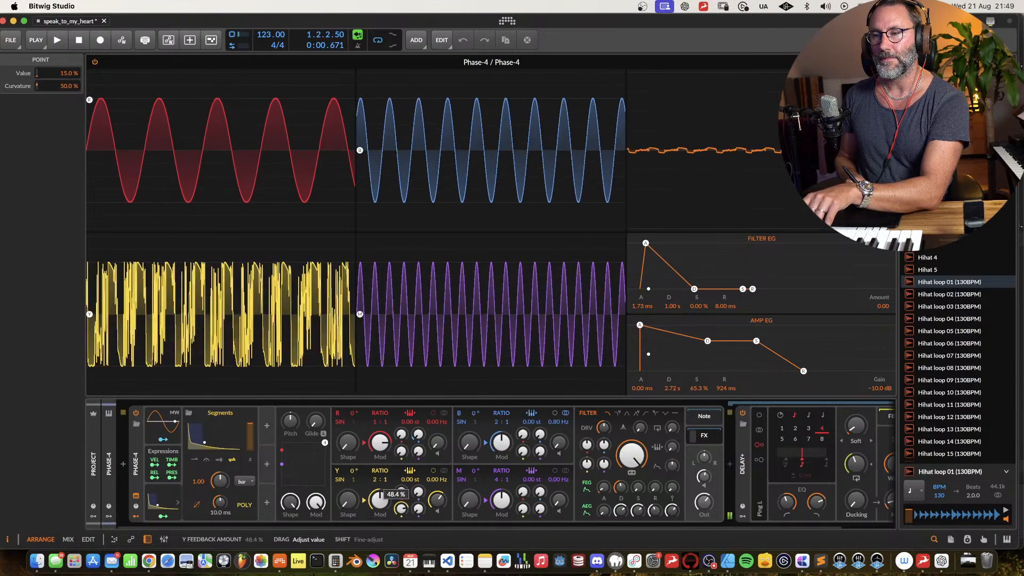
{"action": "left_click_drag", "start_coordinate": [402, 510], "coordinate": [390, 428]}
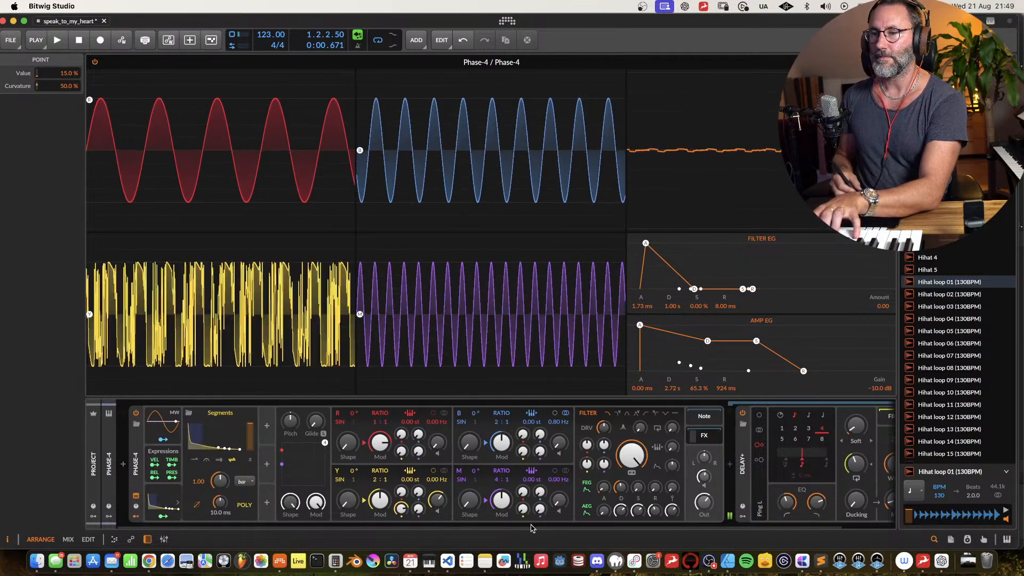
{"action": "left_click_drag", "start_coordinate": [438, 479], "coordinate": [431, 471]}
{"action": "left_click", "coordinate": [446, 471]}
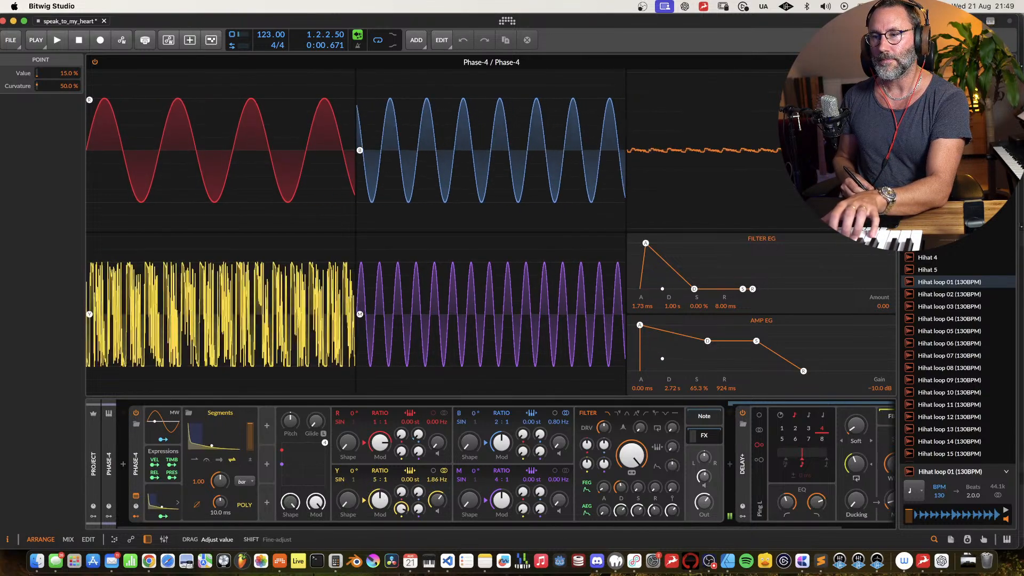
{"action": "left_click_drag", "start_coordinate": [380, 479], "coordinate": [381, 486]}
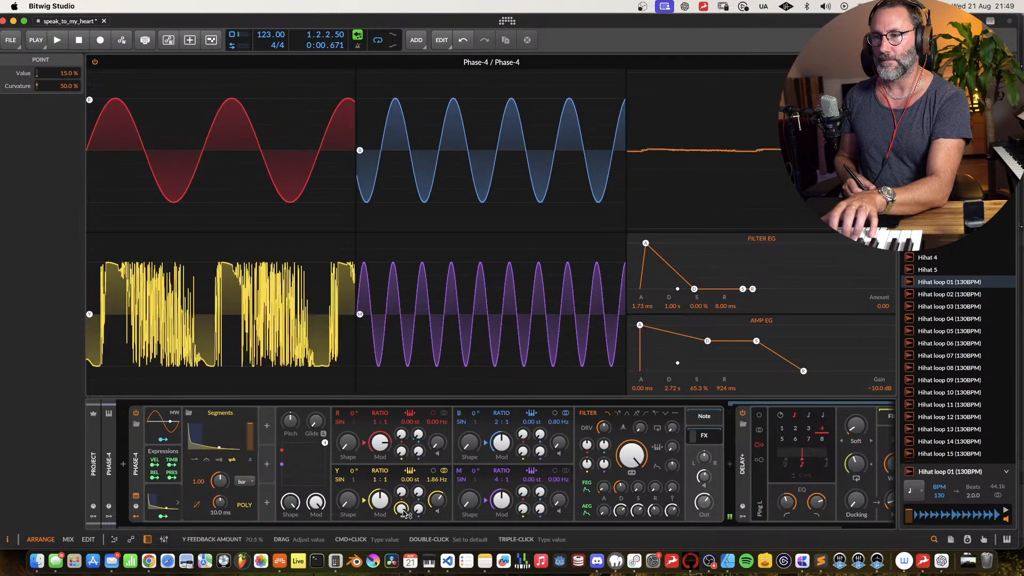
Step: Push oscillator Y's modulation amount to 654 % and try its feedback around 85.7 %
{"action": "left_click_drag", "start_coordinate": [402, 510], "coordinate": [380, 496]}
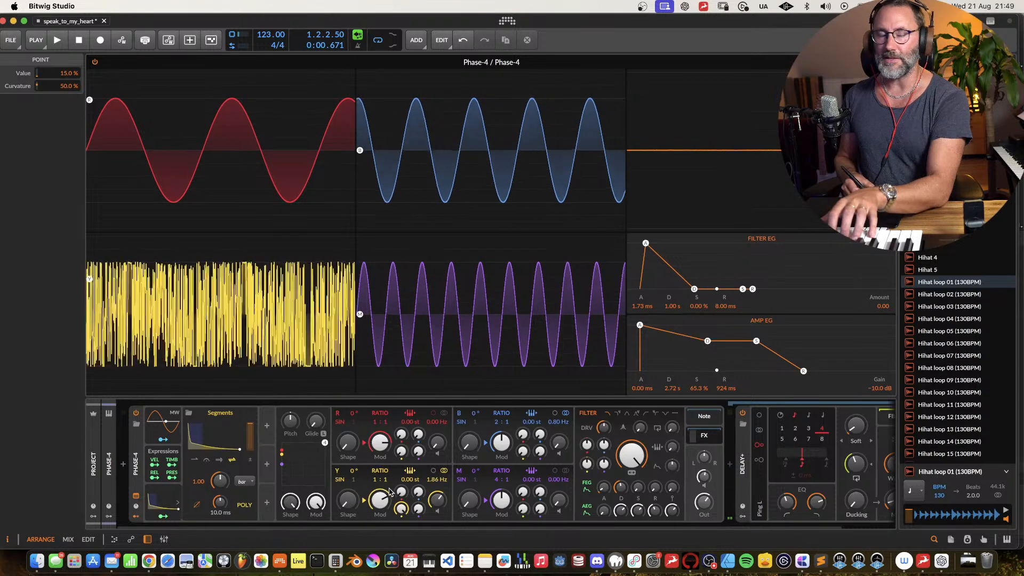
{"action": "left_click_drag", "start_coordinate": [380, 500], "coordinate": [379, 501]}
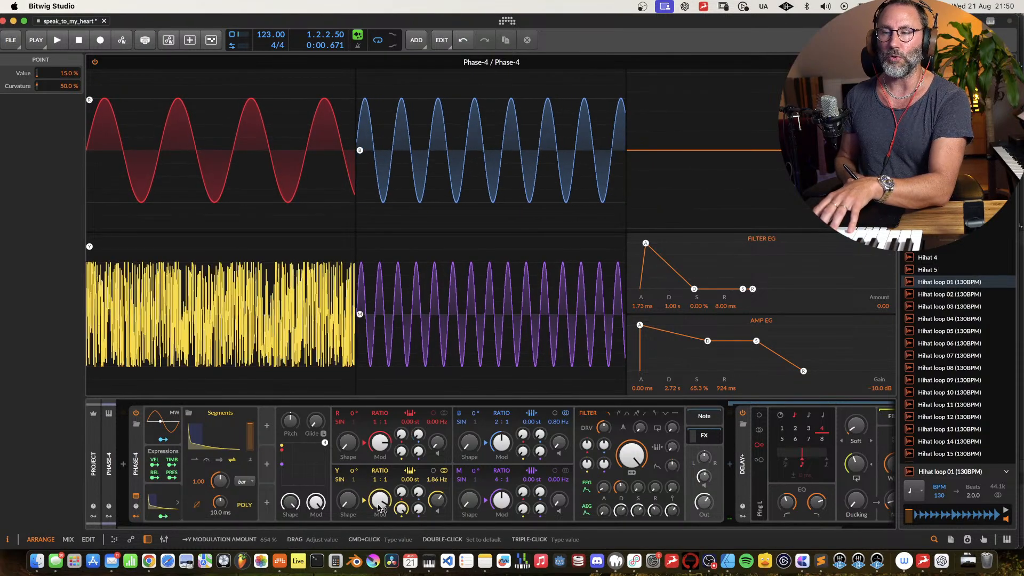
{"action": "left_click_drag", "start_coordinate": [371, 504], "coordinate": [401, 511]}
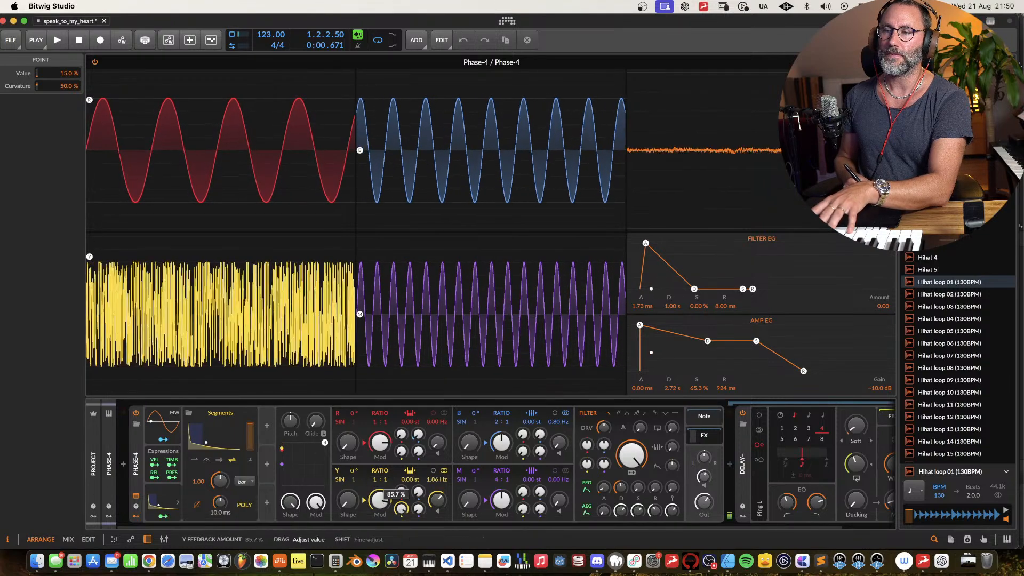
Step: Try oscillator Y at a 27:1 ratio, and with the HALF algorithm at 1:1
{"action": "left_click_drag", "start_coordinate": [416, 556], "coordinate": [376, 467]}
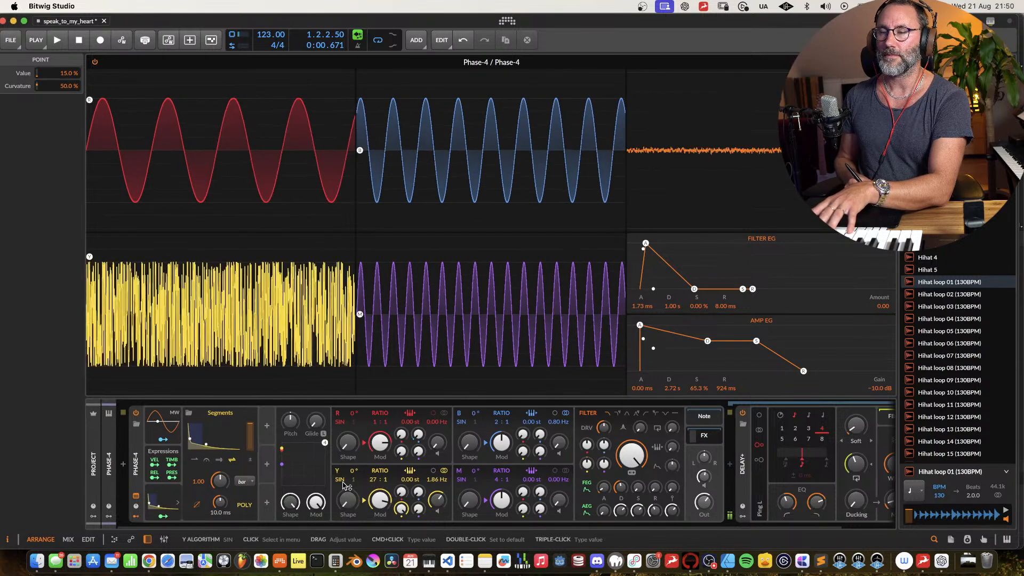
{"action": "left_click_drag", "start_coordinate": [343, 479], "coordinate": [429, 556]}
{"action": "left_click", "coordinate": [369, 490]}
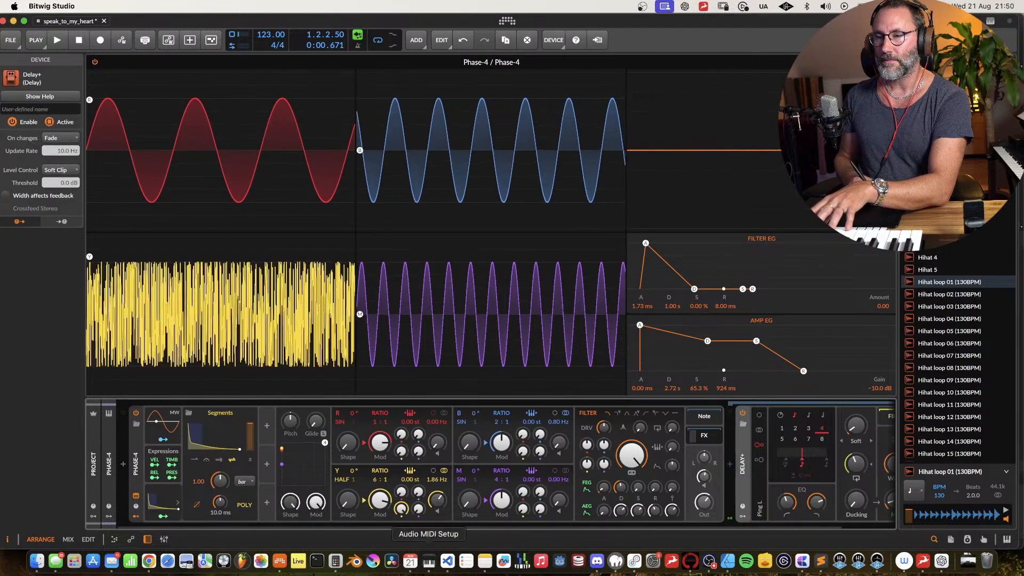
Step: Readjust oscillator Y's modulation amount, and use the SIN algorithm with its pitch fixed at 12.7 kHz
{"action": "left_click_drag", "start_coordinate": [376, 485], "coordinate": [376, 501]}
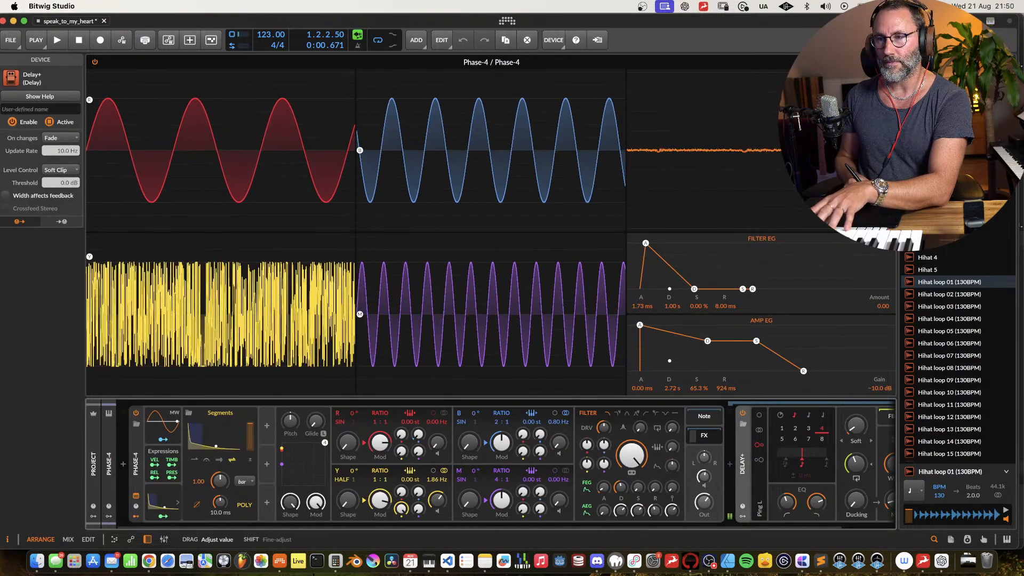
{"action": "mouse_move", "coordinate": [379, 500]}
{"action": "left_mouse_down"}
{"action": "mouse_move", "coordinate": [342, 474]}
{"action": "mouse_move", "coordinate": [401, 488]}
{"action": "mouse_move", "coordinate": [408, 439]}
{"action": "left_mouse_up"}
{"action": "mouse_move", "coordinate": [383, 503]}
{"action": "left_mouse_down"}
{"action": "mouse_move", "coordinate": [405, 564]}
{"action": "mouse_move", "coordinate": [406, 512]}
{"action": "mouse_move", "coordinate": [392, 495]}
{"action": "left_mouse_up"}
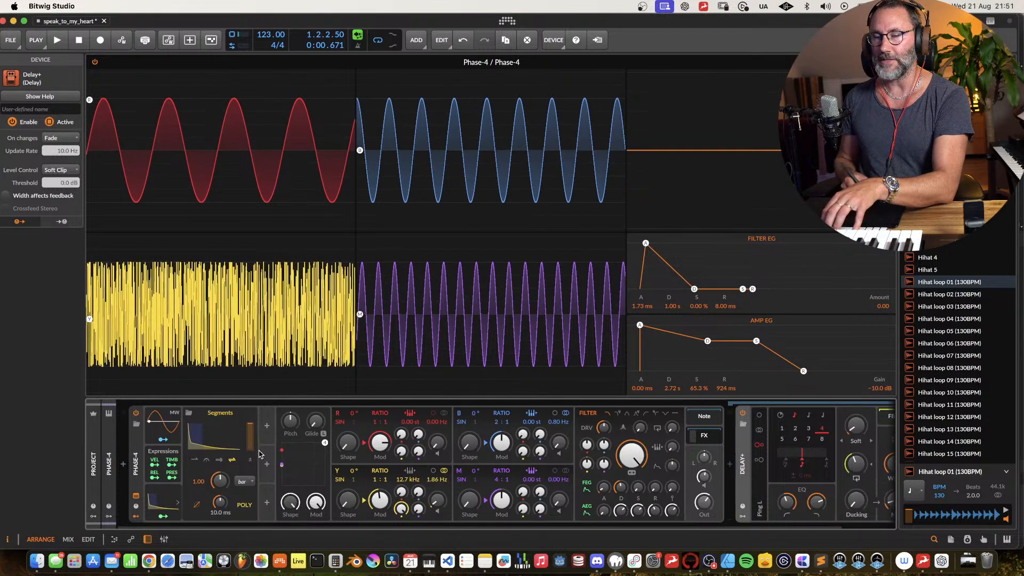
Step: Add a second Segments modulator to the Phase-4
{"action": "left_click", "coordinate": [268, 428]}
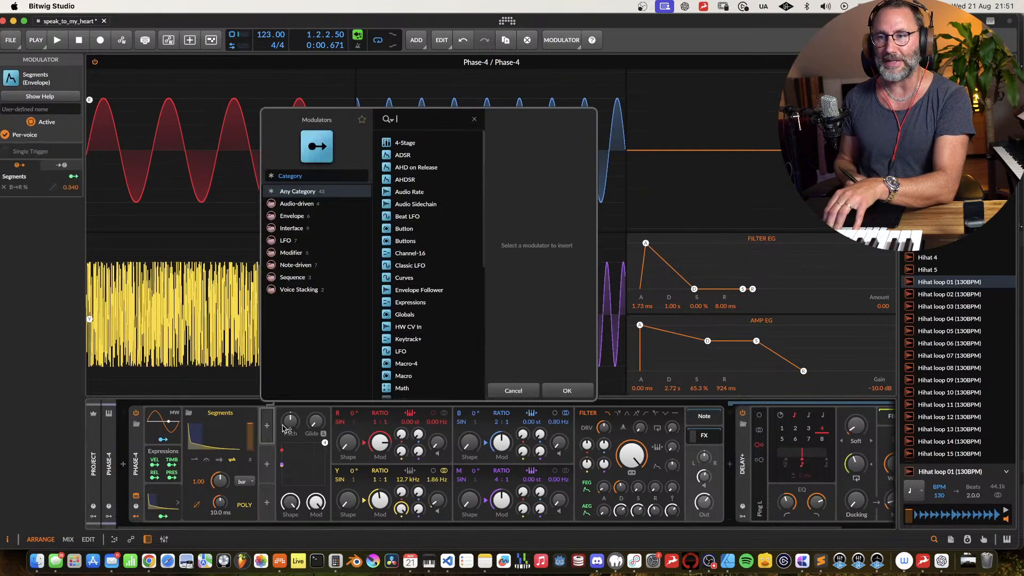
{"action": "type", "text": "seg"}
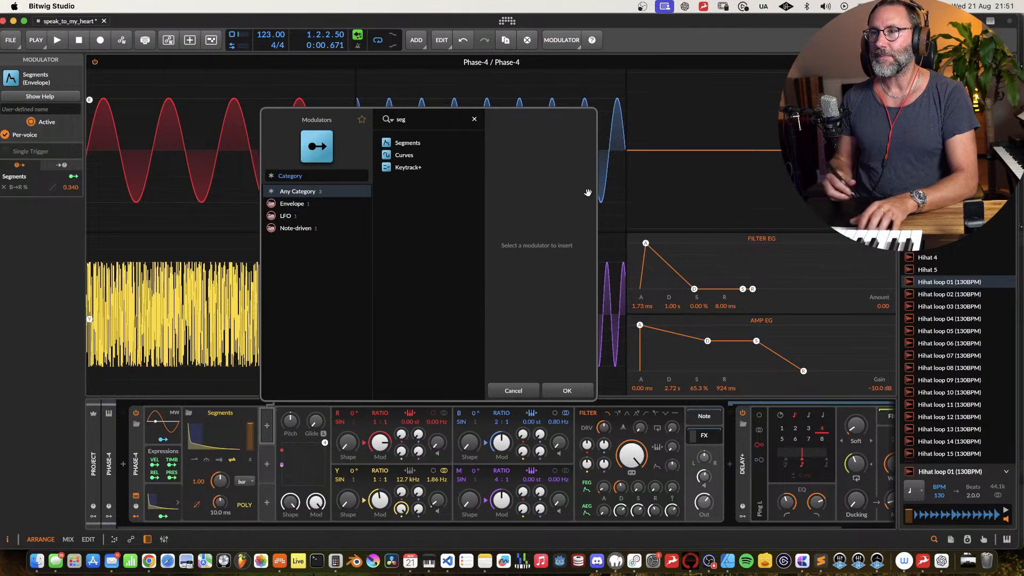
{"action": "left_click", "coordinate": [410, 144]}
{"action": "left_click", "coordinate": [578, 391]}
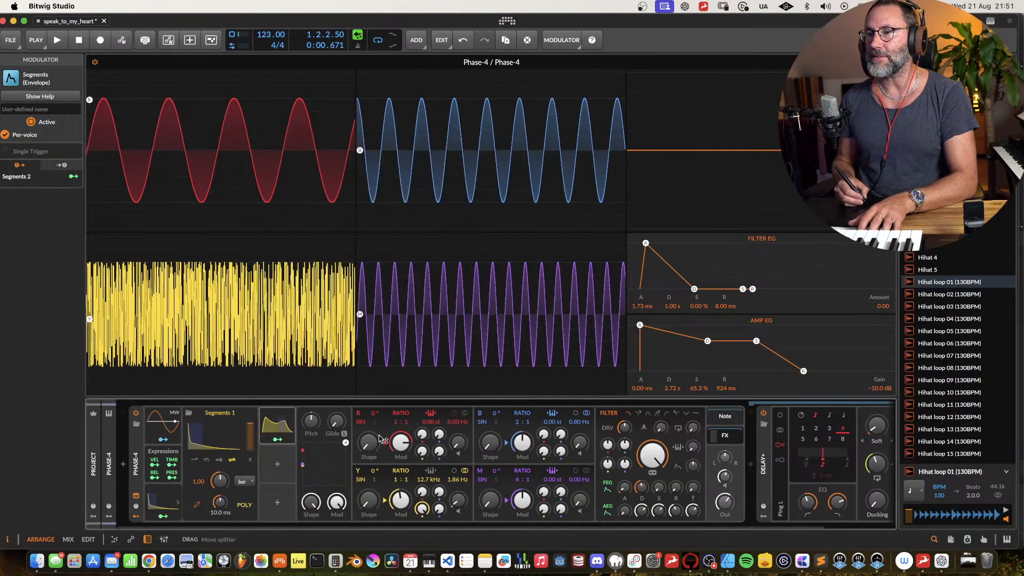
Step: Load the ADSR 1 envelope curve into the Segments 2 modulator
{"action": "left_click", "coordinate": [276, 427]}
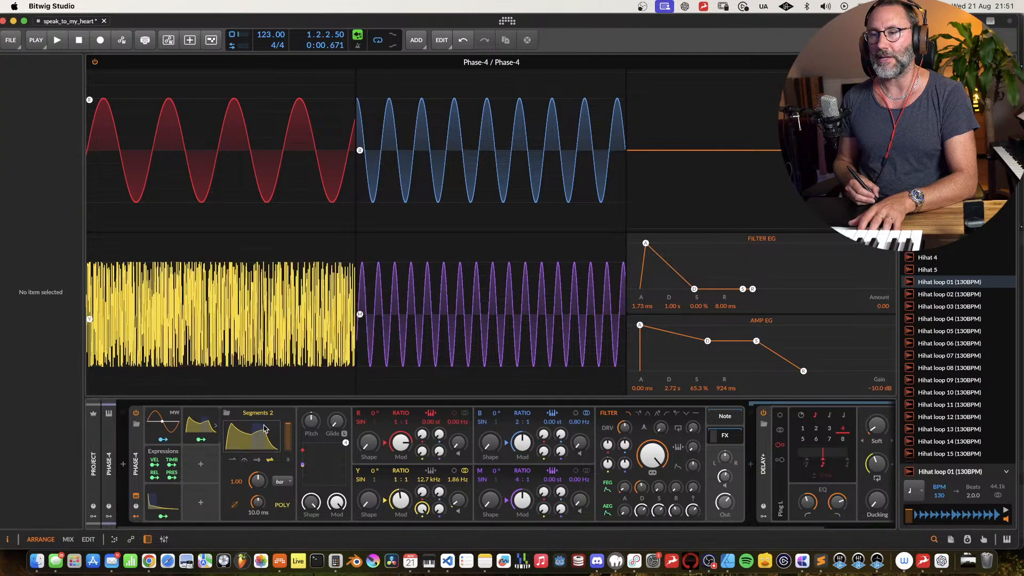
{"action": "left_click", "coordinate": [246, 445]}
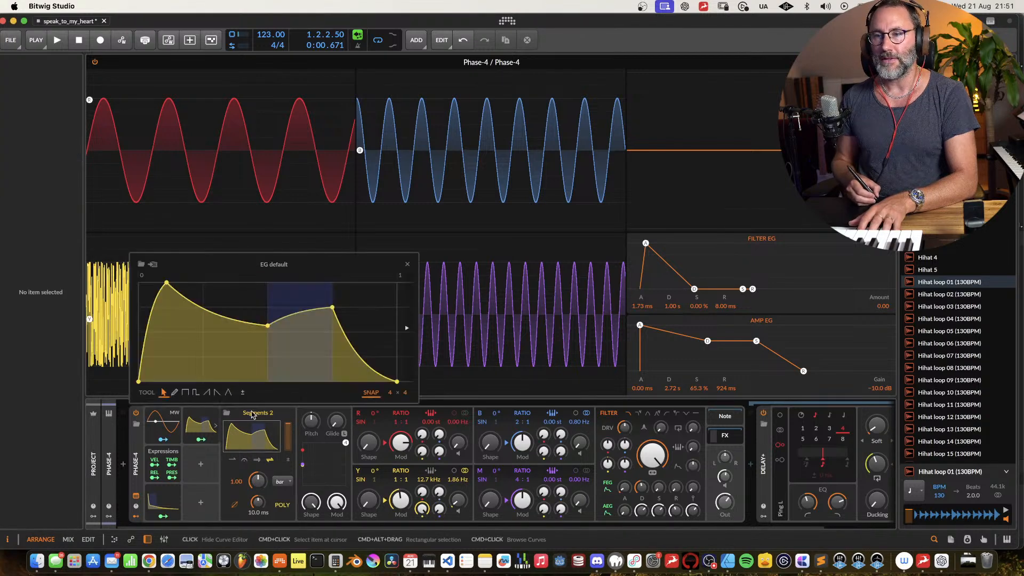
{"action": "left_click", "coordinate": [141, 264]}
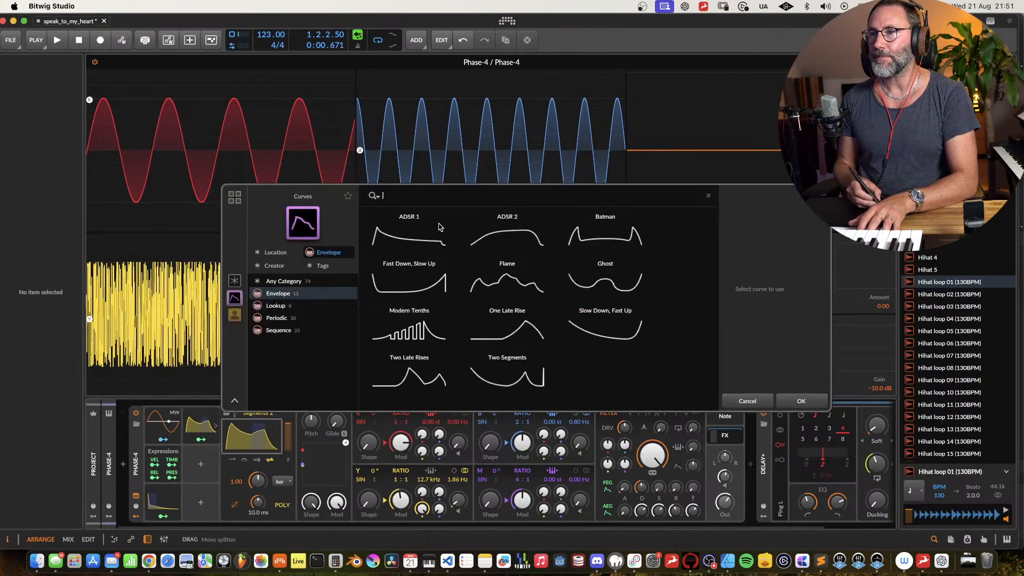
{"action": "left_click", "coordinate": [410, 240]}
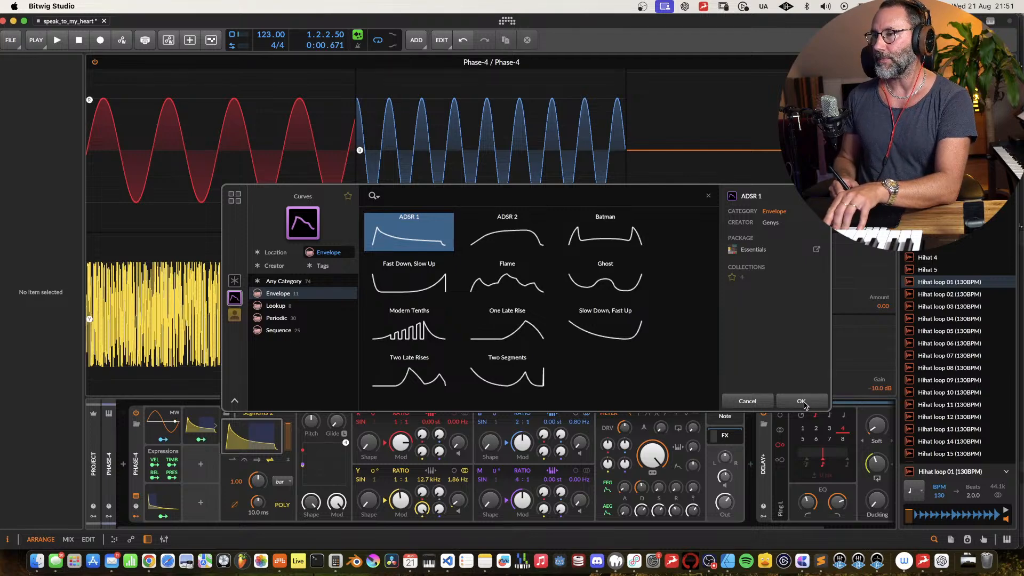
{"action": "left_click", "coordinate": [802, 400]}
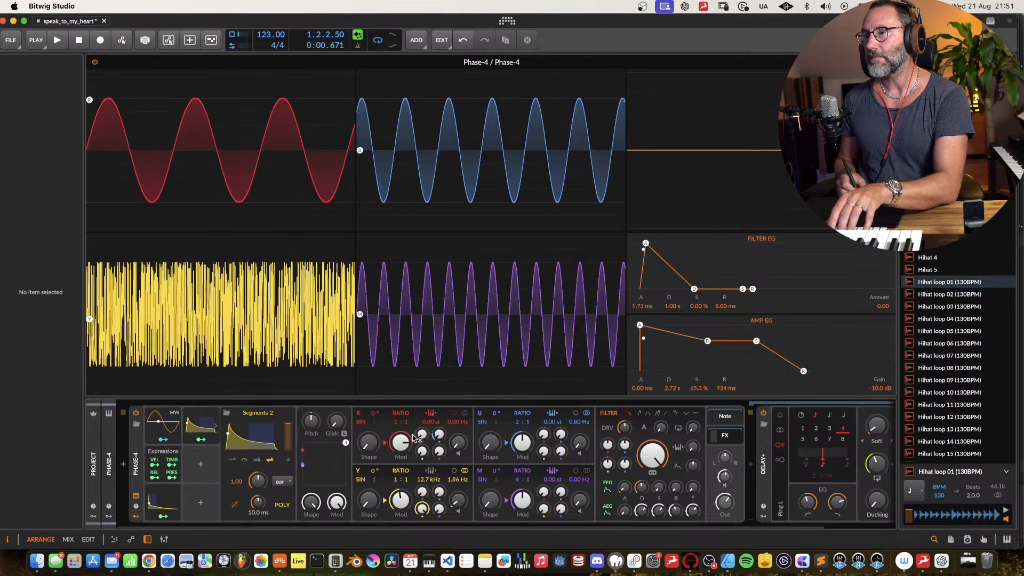
Step: Map the Segments 2 modulator to oscillator Y's mix level with an amount of 0.590
{"action": "left_click", "coordinate": [198, 441]}
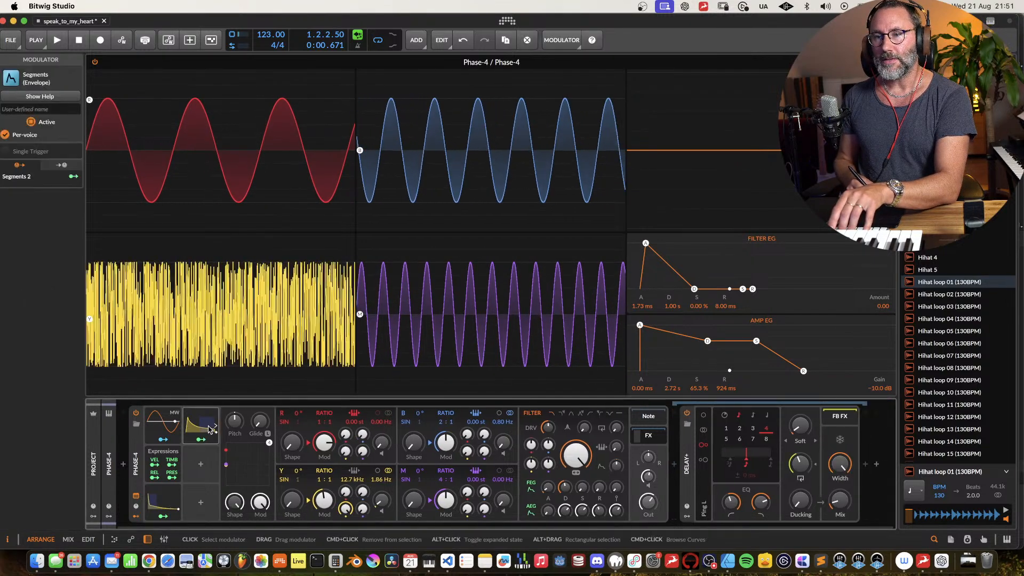
{"action": "left_click_drag", "start_coordinate": [459, 501], "coordinate": [459, 497]}
{"action": "left_click", "coordinate": [200, 439]}
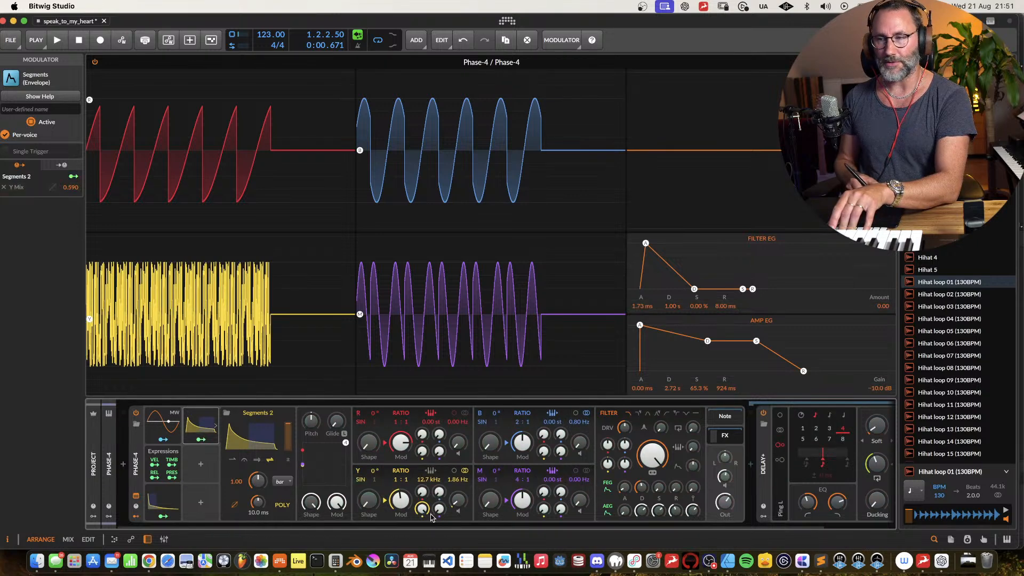
Step: Reshape the Segments 2 curve into an instant attack with a fast decay through a 17.9% point down to 0%
{"action": "left_click", "coordinate": [250, 436]}
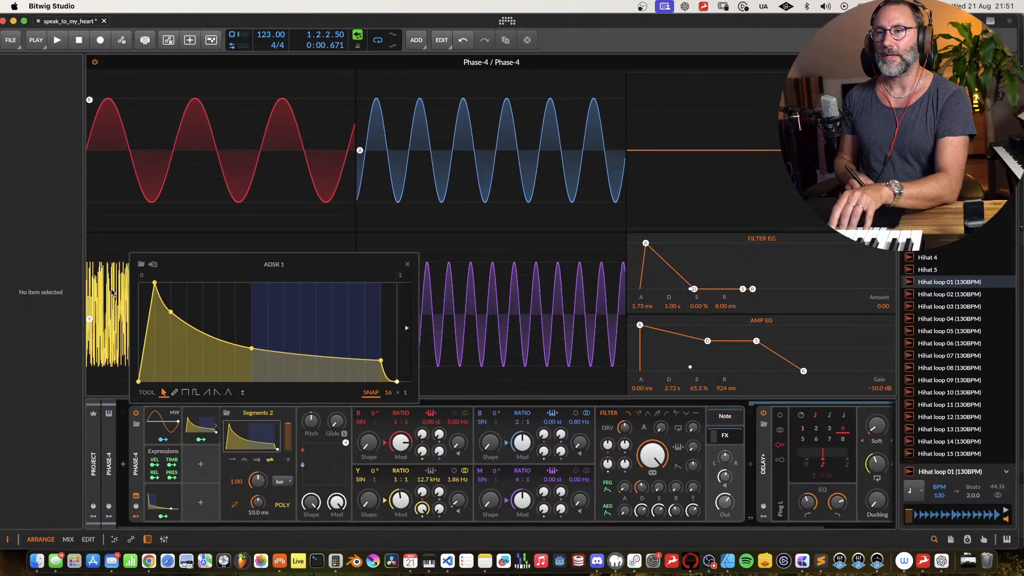
{"action": "left_click_drag", "start_coordinate": [155, 282], "coordinate": [139, 363]}
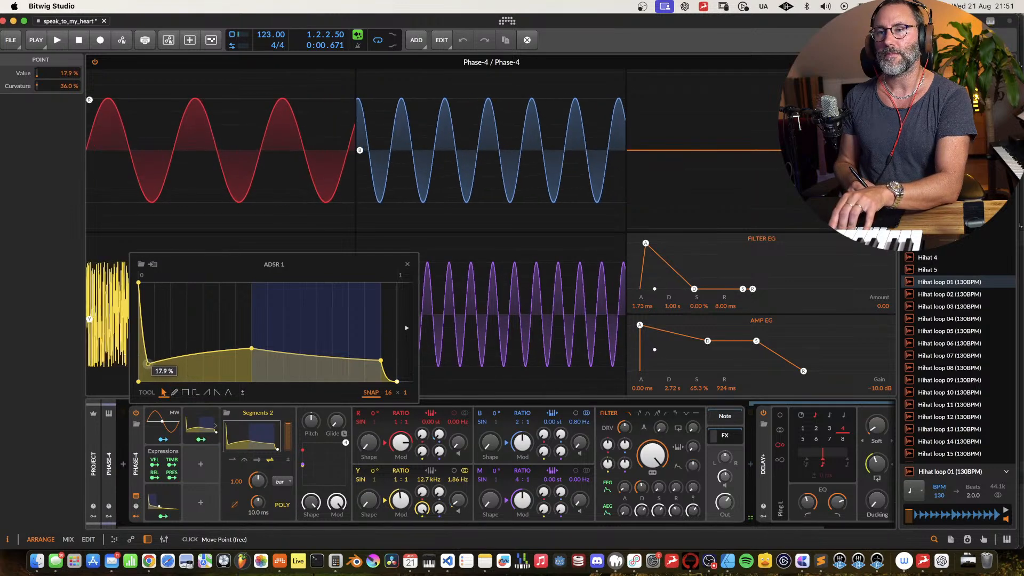
{"action": "left_click_drag", "start_coordinate": [251, 348], "coordinate": [186, 381]}
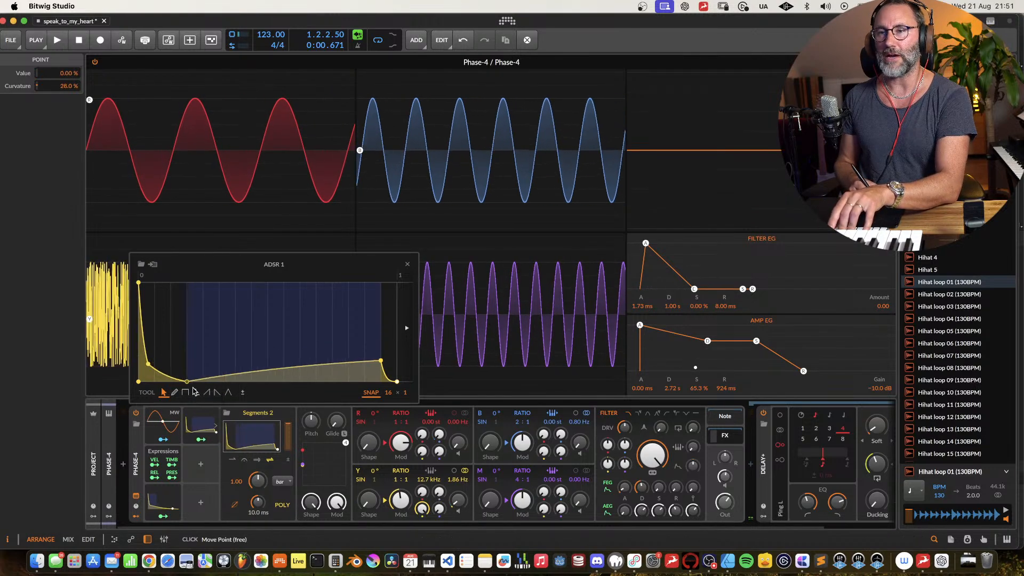
{"action": "mouse_move", "coordinate": [386, 359]}
{"action": "left_mouse_down"}
{"action": "mouse_move", "coordinate": [322, 390]}
{"action": "mouse_move", "coordinate": [383, 367]}
{"action": "left_mouse_up"}
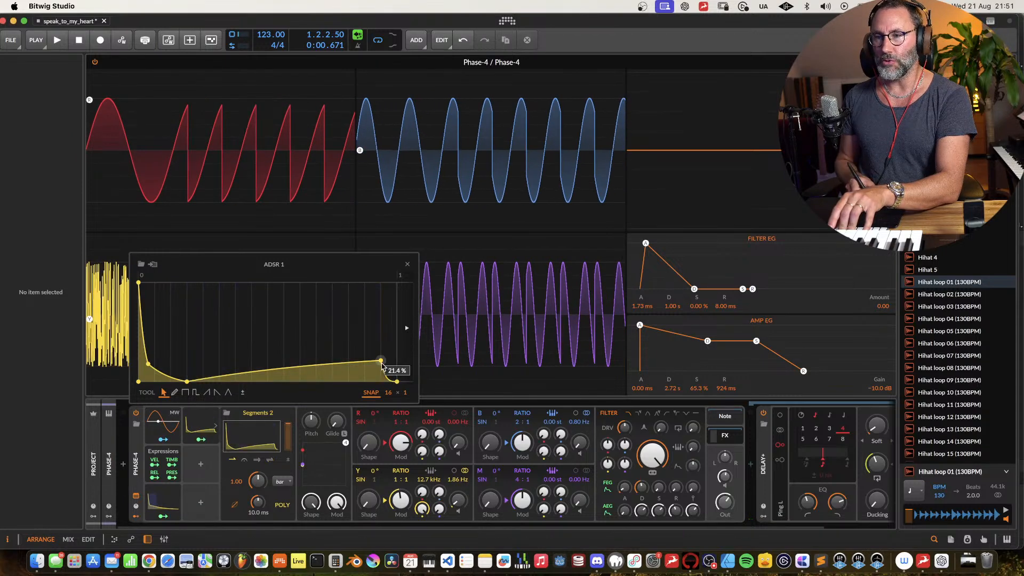
{"action": "left_click_drag", "start_coordinate": [381, 363], "coordinate": [219, 382]}
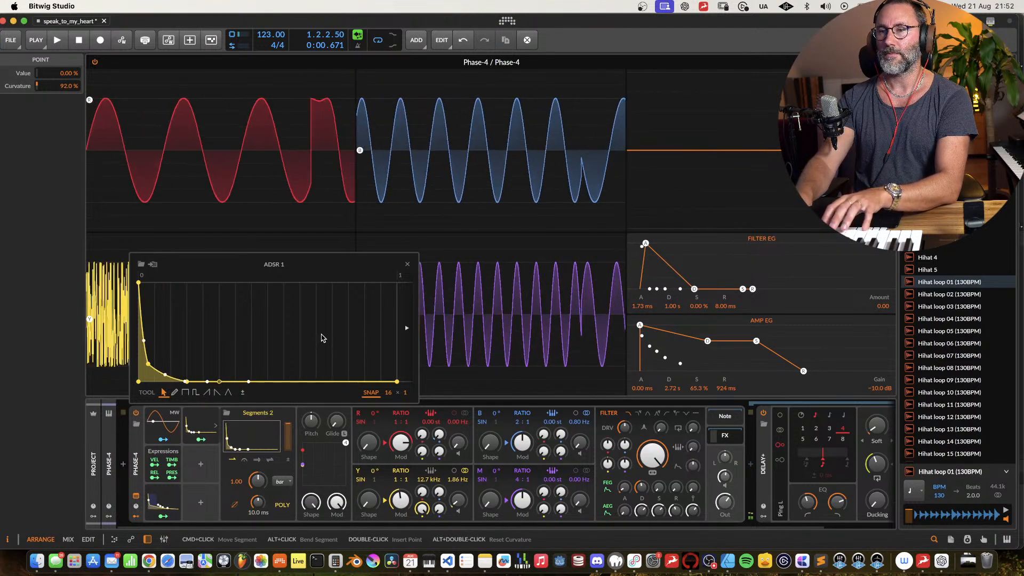
{"action": "left_click", "coordinate": [407, 264]}
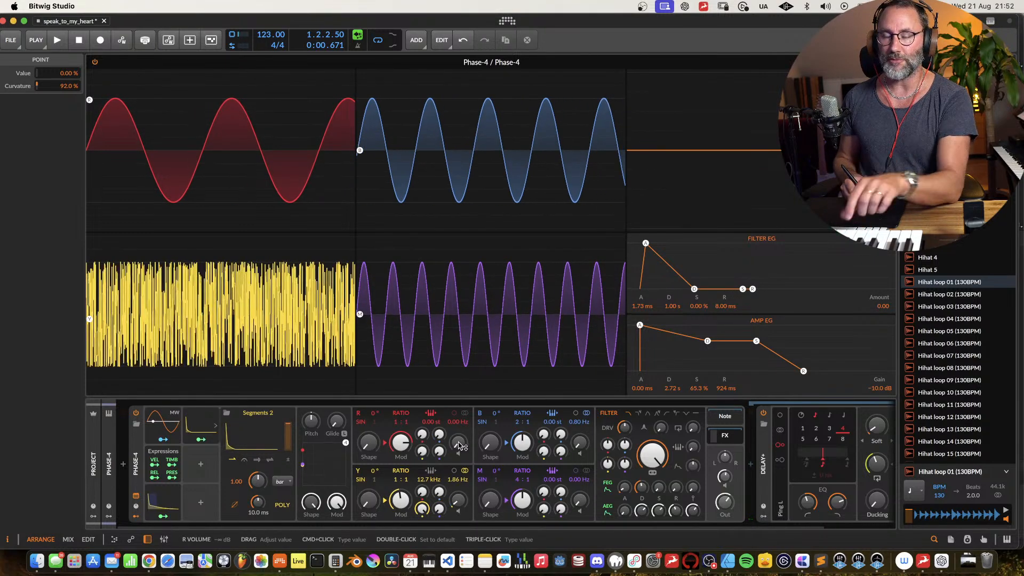
Step: Turn up oscillator R's volume and set the Segments 2 modulation of oscillator Y's mix to 0.560
{"action": "left_click_drag", "start_coordinate": [459, 446], "coordinate": [460, 430]}
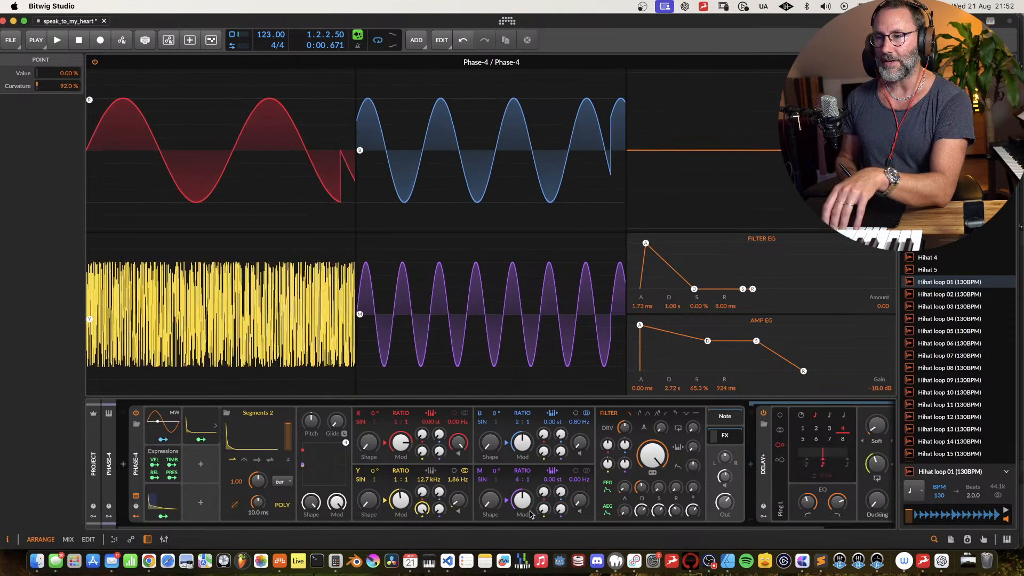
{"action": "left_click_drag", "start_coordinate": [458, 501], "coordinate": [458, 510]}
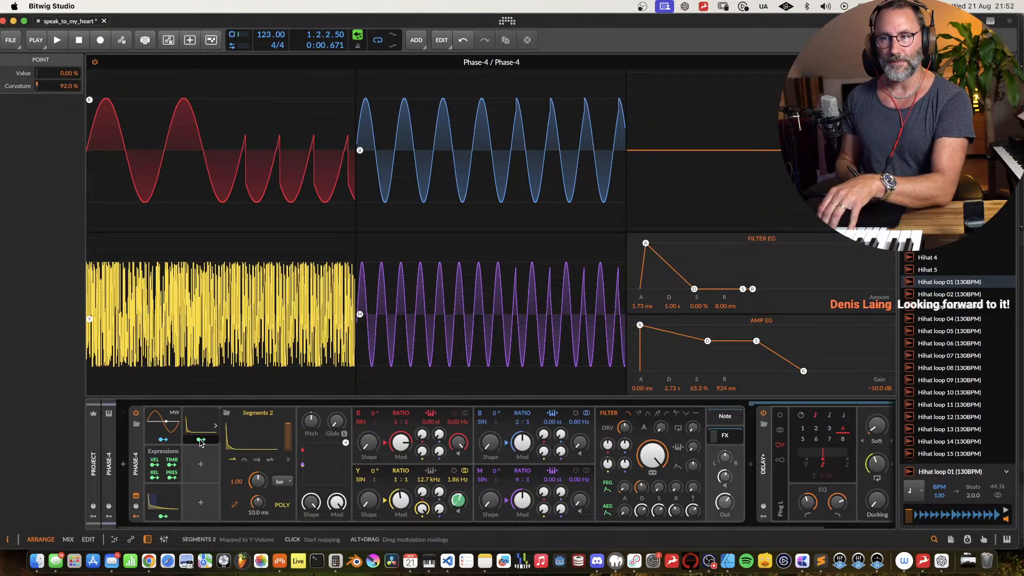
{"action": "left_click", "coordinate": [134, 465]}
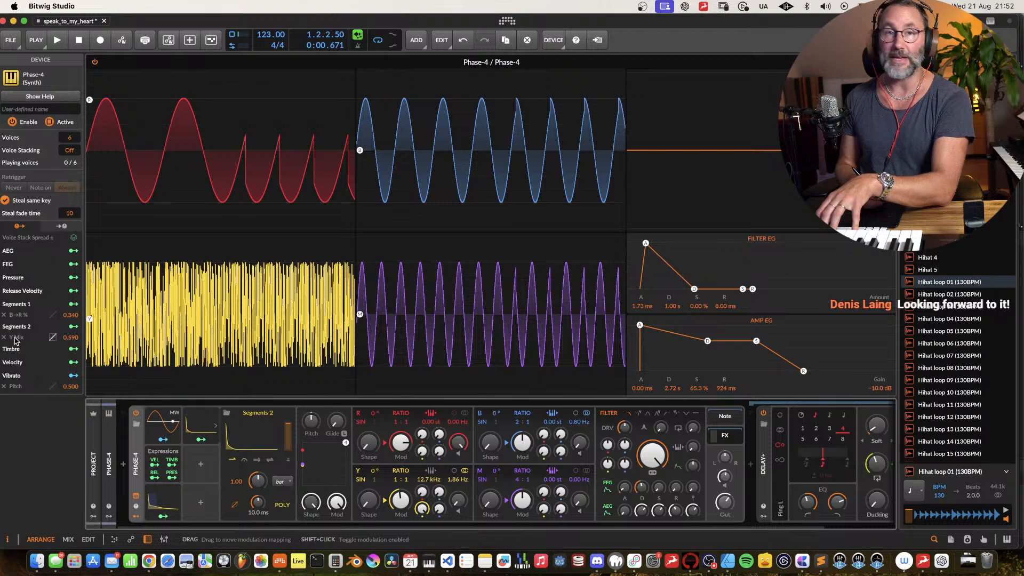
{"action": "left_click_drag", "start_coordinate": [72, 339], "coordinate": [72, 385]}
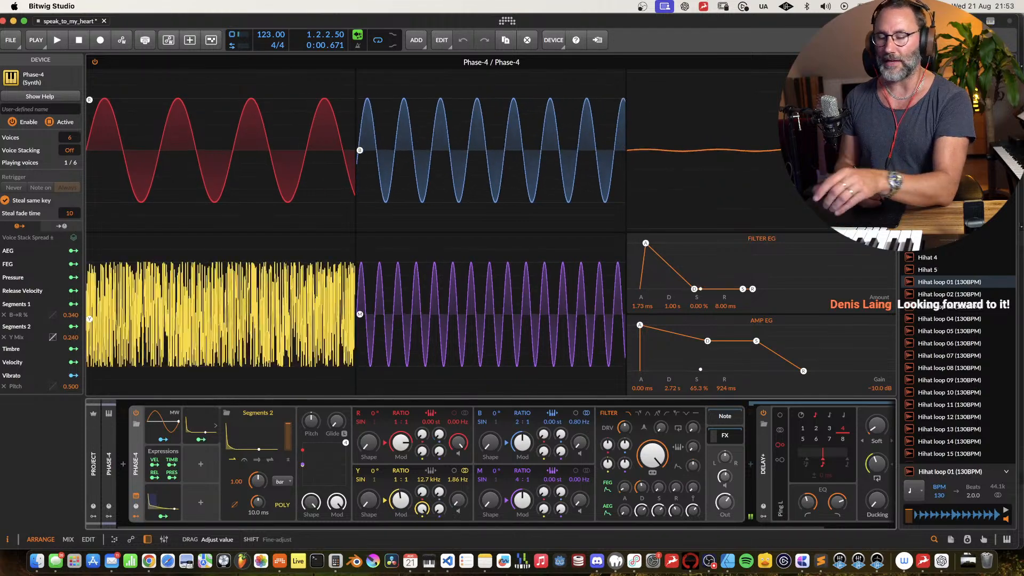
{"action": "mouse_move", "coordinate": [70, 337]}
{"action": "left_mouse_down"}
{"action": "mouse_move", "coordinate": [71, 310]}
{"action": "mouse_move", "coordinate": [76, 330]}
{"action": "left_mouse_up"}
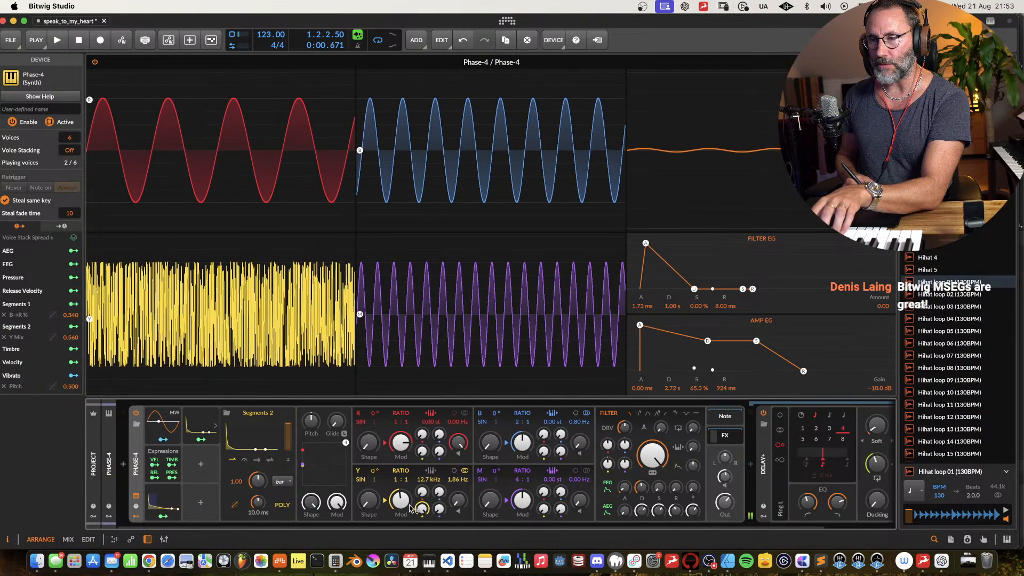
Step: Increase oscillator Y's modulation amount and readjust its feedback amount
{"action": "left_click_drag", "start_coordinate": [404, 502], "coordinate": [439, 565]}
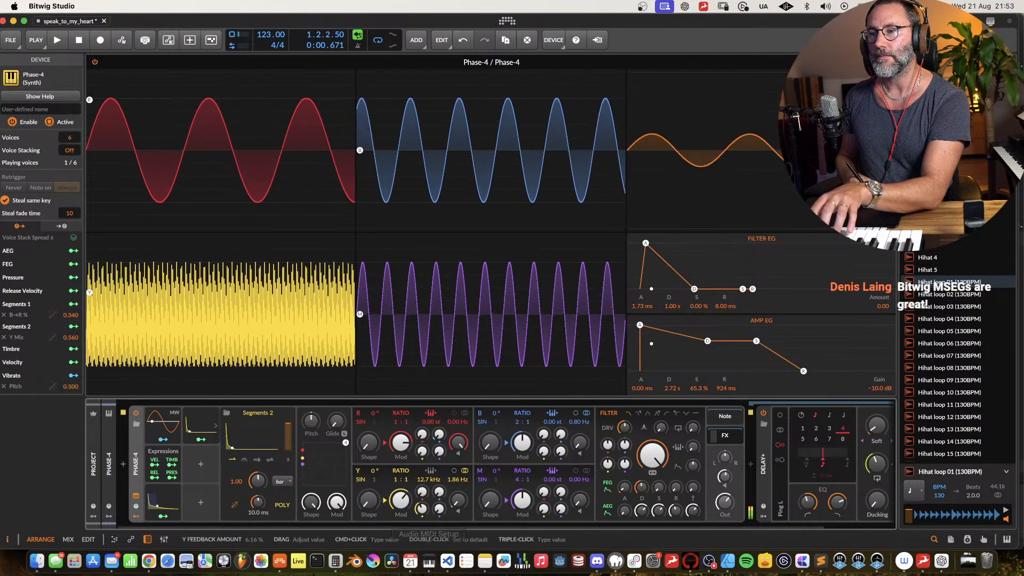
{"action": "mouse_move", "coordinate": [422, 508]}
{"action": "left_mouse_down"}
{"action": "mouse_move", "coordinate": [423, 487]}
{"action": "mouse_move", "coordinate": [422, 501]}
{"action": "mouse_move", "coordinate": [395, 457]}
{"action": "mouse_move", "coordinate": [431, 490]}
{"action": "mouse_move", "coordinate": [431, 533]}
{"action": "mouse_move", "coordinate": [431, 512]}
{"action": "left_mouse_up"}
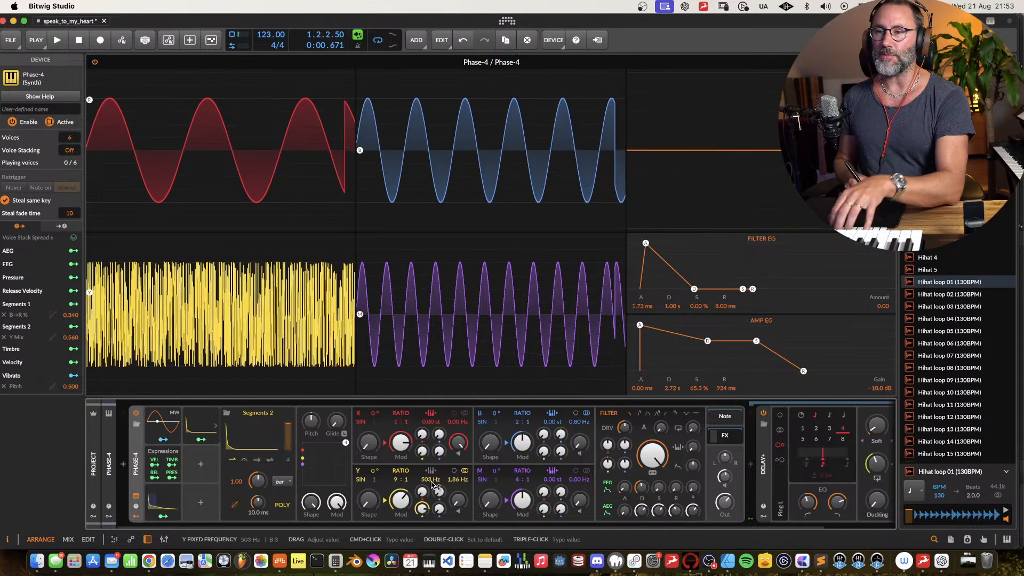
Step: Set oscillator Y to keyboard-tracked pitch at a 1:1 ratio with a 1.26 Hz detune
{"action": "left_click_drag", "start_coordinate": [395, 479], "coordinate": [411, 524]}
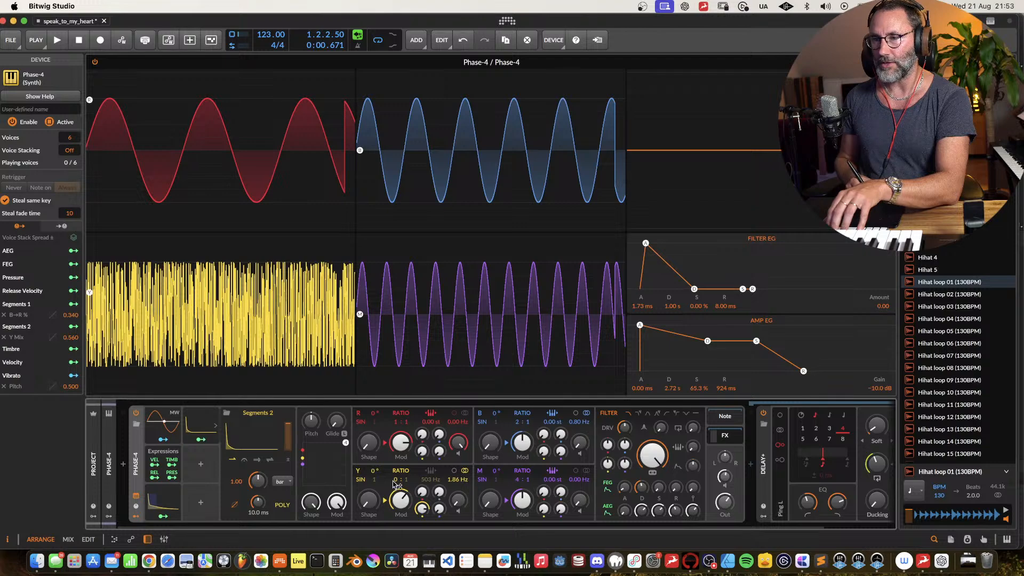
{"action": "left_click", "coordinate": [395, 480]}
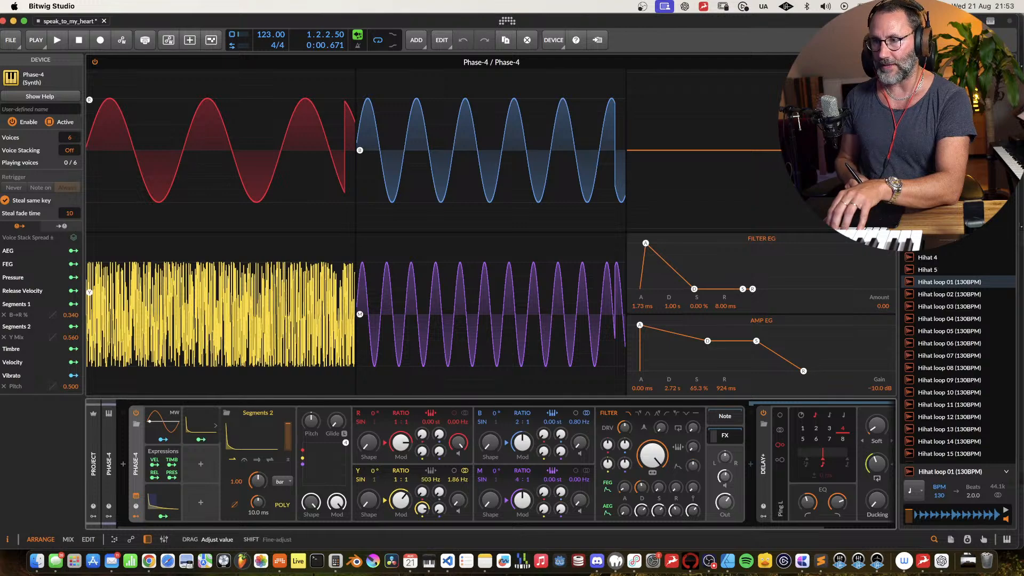
{"action": "left_click", "coordinate": [431, 471]}
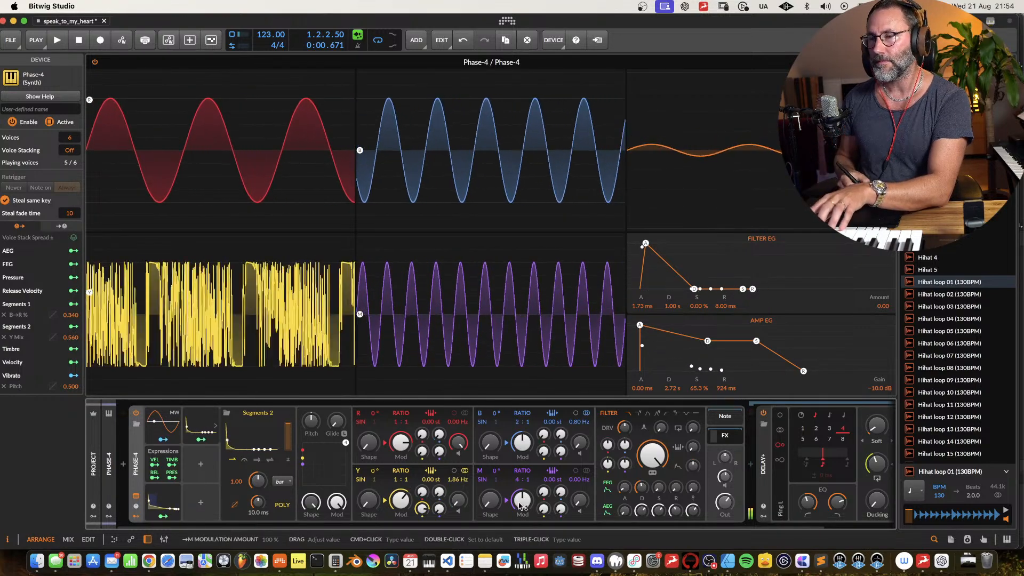
{"action": "mouse_move", "coordinate": [455, 478]}
{"action": "left_mouse_down"}
{"action": "mouse_move", "coordinate": [455, 464]}
{"action": "mouse_move", "coordinate": [454, 482]}
{"action": "left_mouse_up"}
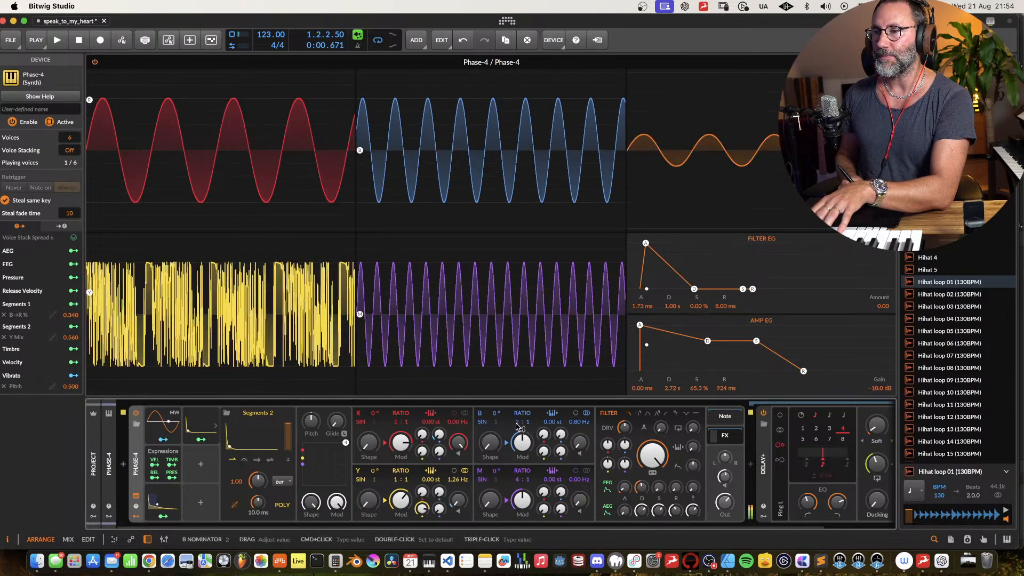
Step: Set oscillator B to a 3:1 ratio with a +6.00 st pitch offset, and oscillator R to a 2:1 ratio
{"action": "left_click_drag", "start_coordinate": [517, 423], "coordinate": [554, 421]}
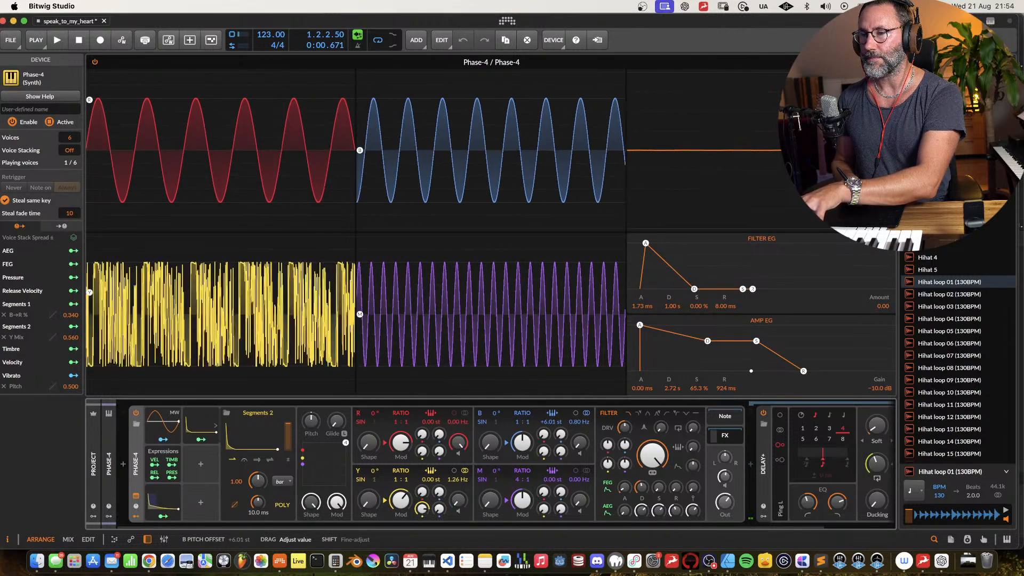
{"action": "left_click_drag", "start_coordinate": [527, 421], "coordinate": [506, 417]}
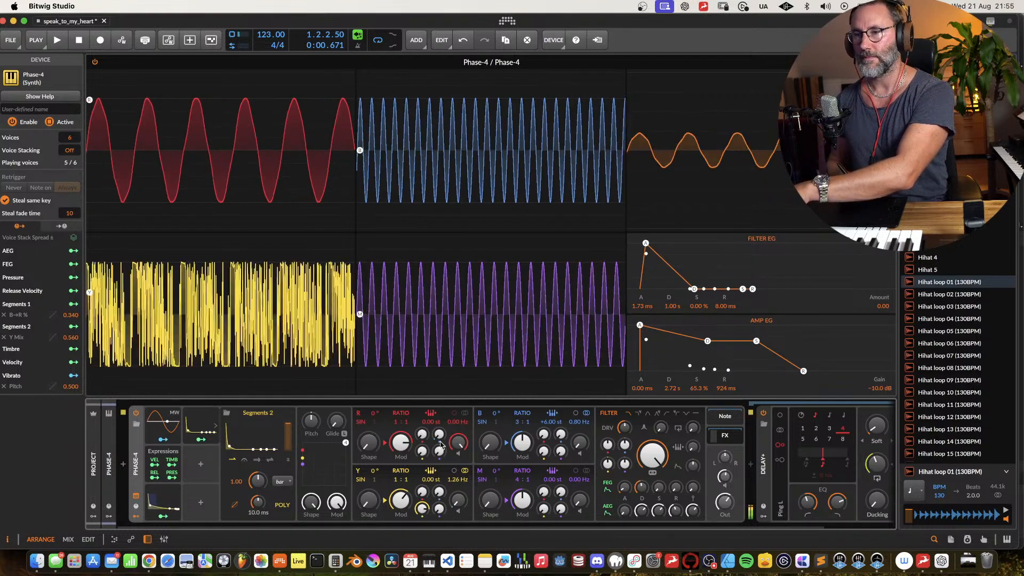
{"action": "left_click_drag", "start_coordinate": [391, 420], "coordinate": [391, 415]}
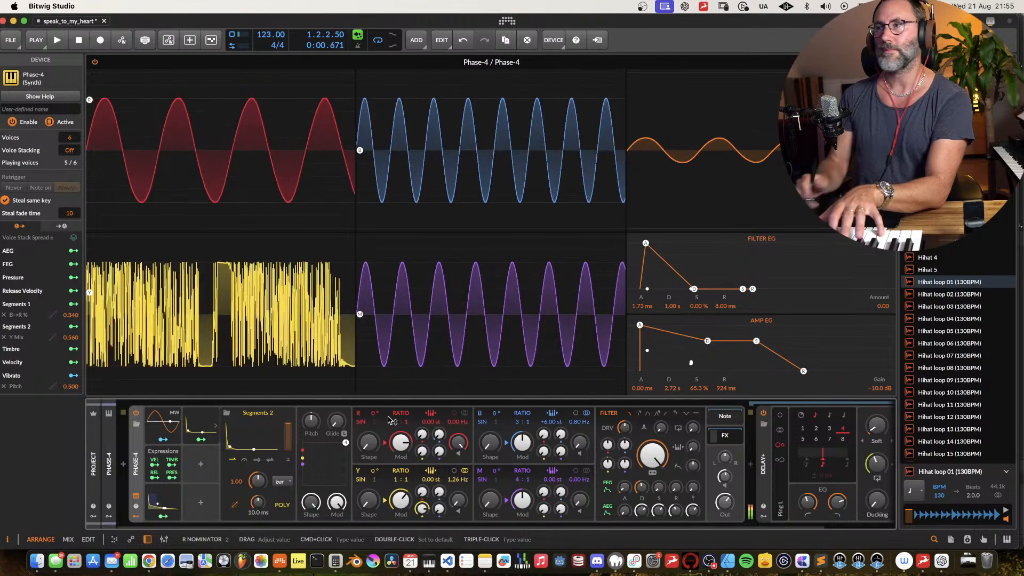
Step: Return to the arrangement, audition the soloed Omnisphere track from bar 1, and reselect the Phase-4 track
{"action": "left_click", "coordinate": [886, 62]}
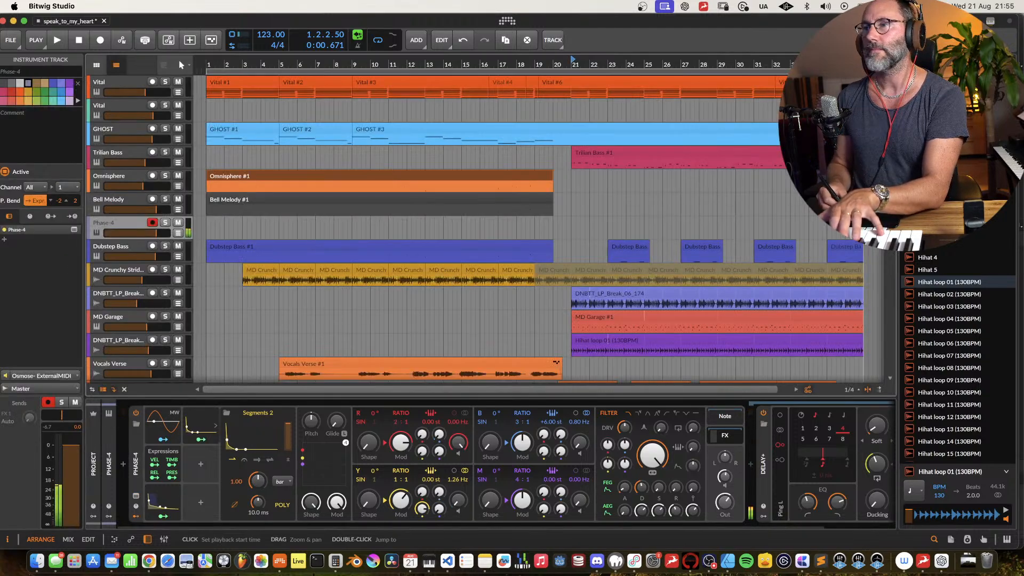
{"action": "left_click", "coordinate": [122, 178]}
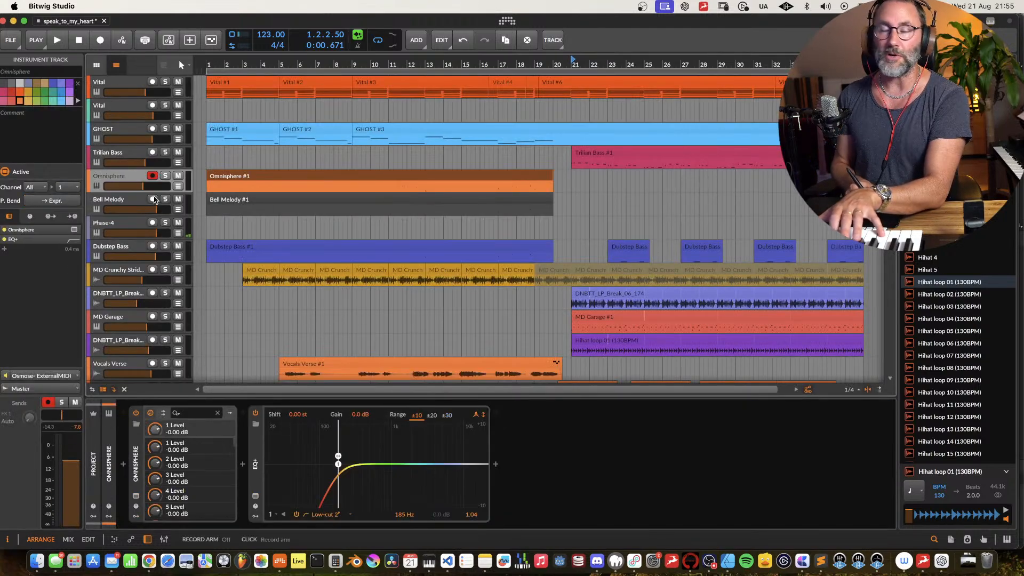
{"action": "left_click", "coordinate": [165, 176]}
{"action": "key", "text": "space"}
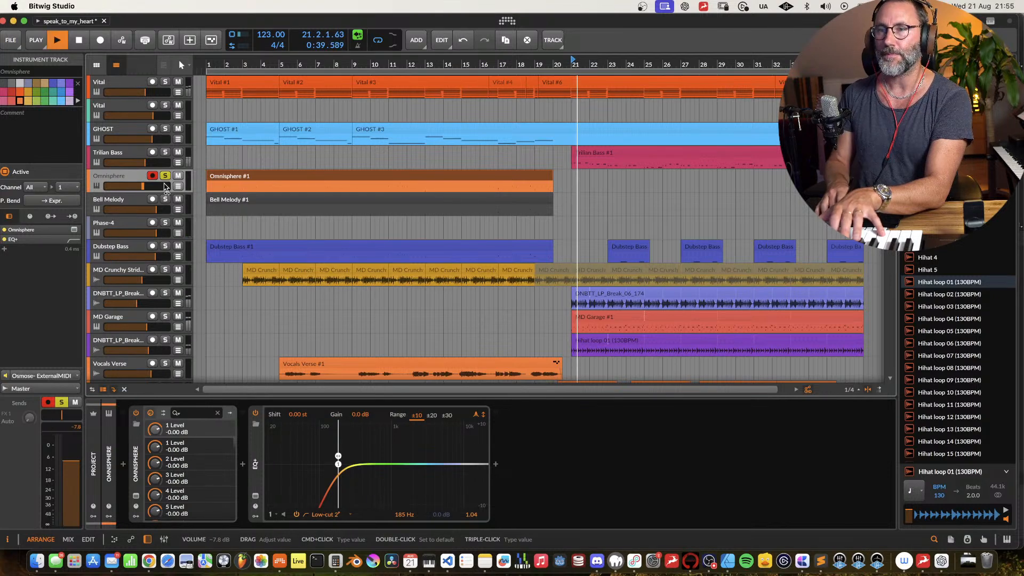
{"action": "left_click", "coordinate": [214, 67]}
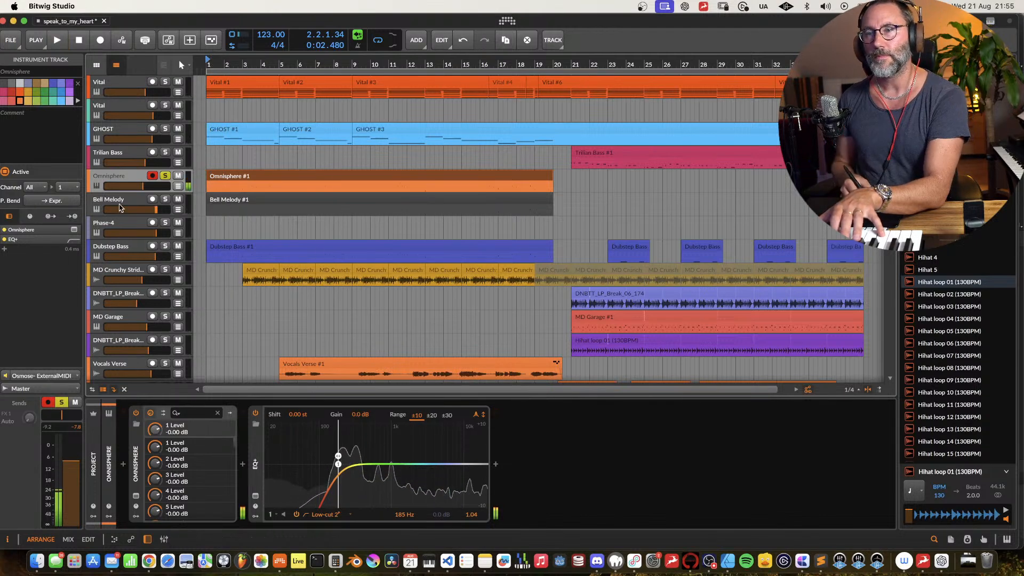
{"action": "left_click", "coordinate": [134, 220]}
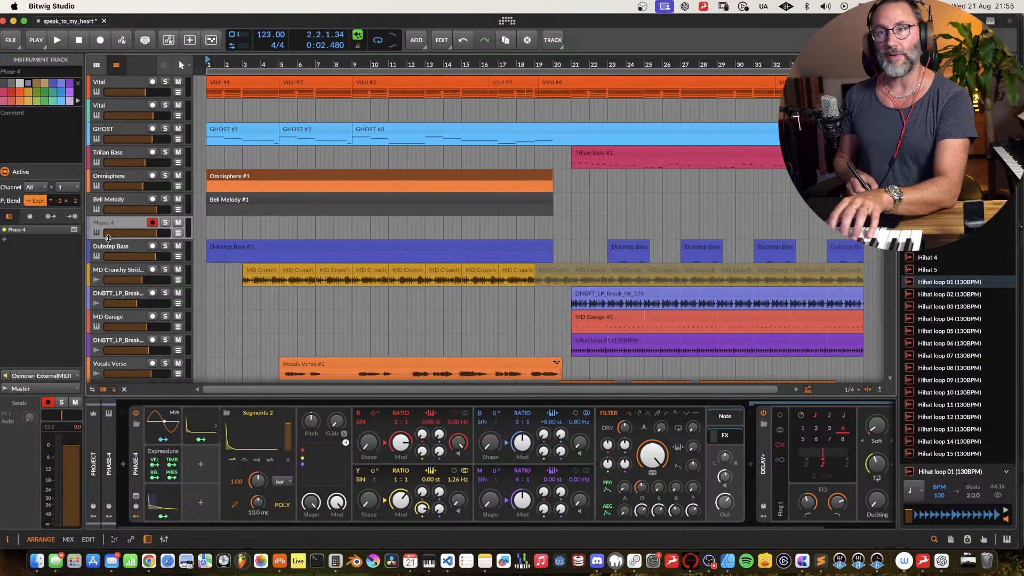
Step: Play the soloed Omnisphere track once more for comparison with the Phase-4 sound, and go back to the Phase-4 track
{"action": "left_click", "coordinate": [145, 185]}
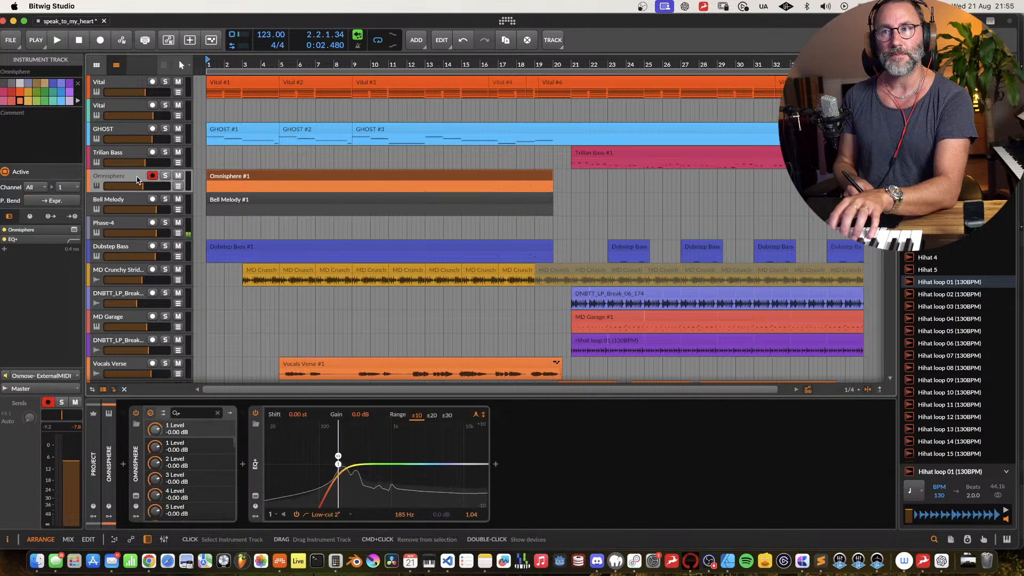
{"action": "left_click", "coordinate": [165, 177]}
{"action": "key", "text": "space"}
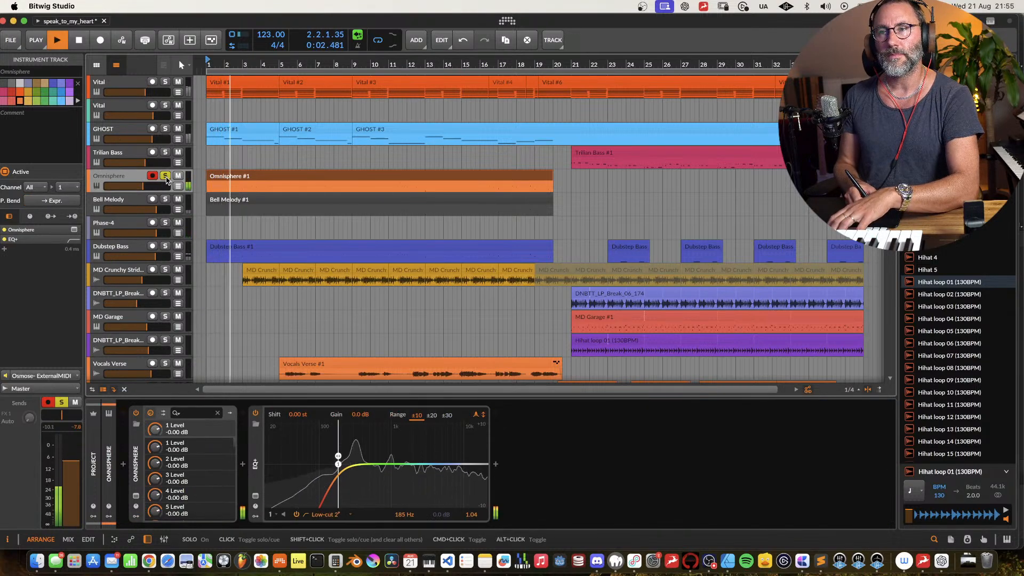
{"action": "key", "text": "space"}
{"action": "left_click", "coordinate": [165, 177]}
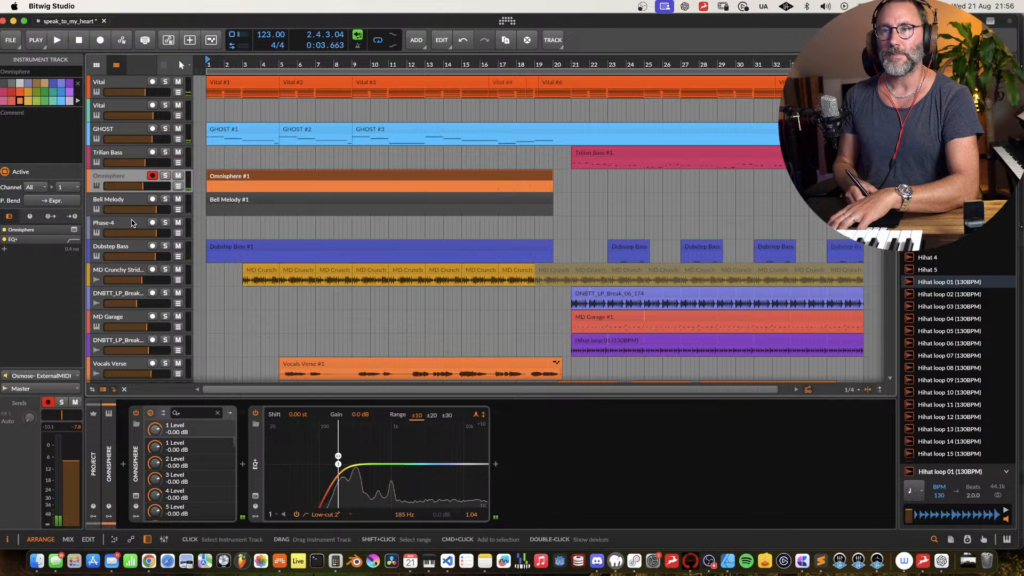
{"action": "left_click", "coordinate": [165, 227]}
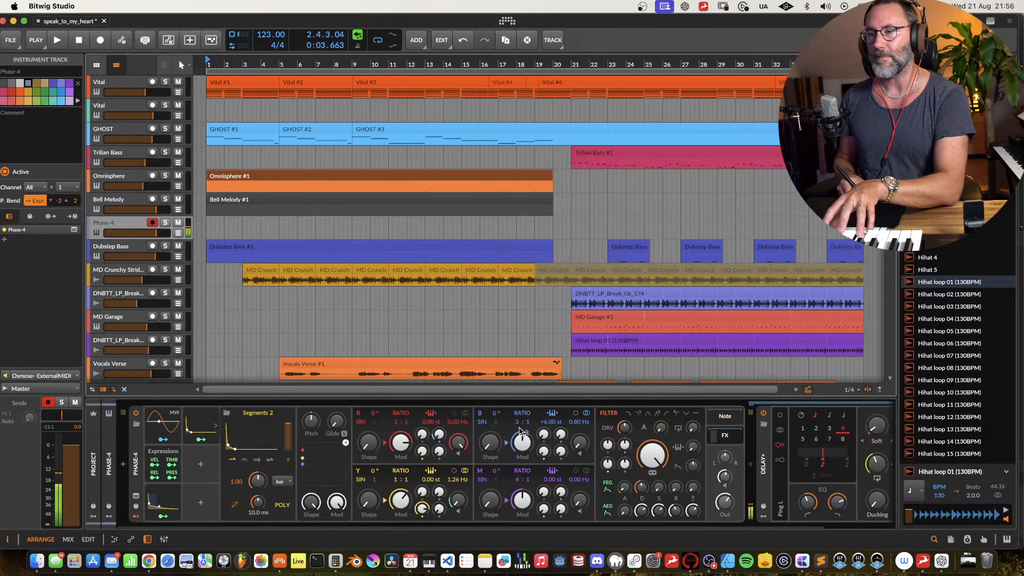
Step: Set oscillator B's ratio to 12:1
{"action": "left_click_drag", "start_coordinate": [519, 422], "coordinate": [495, 409]}
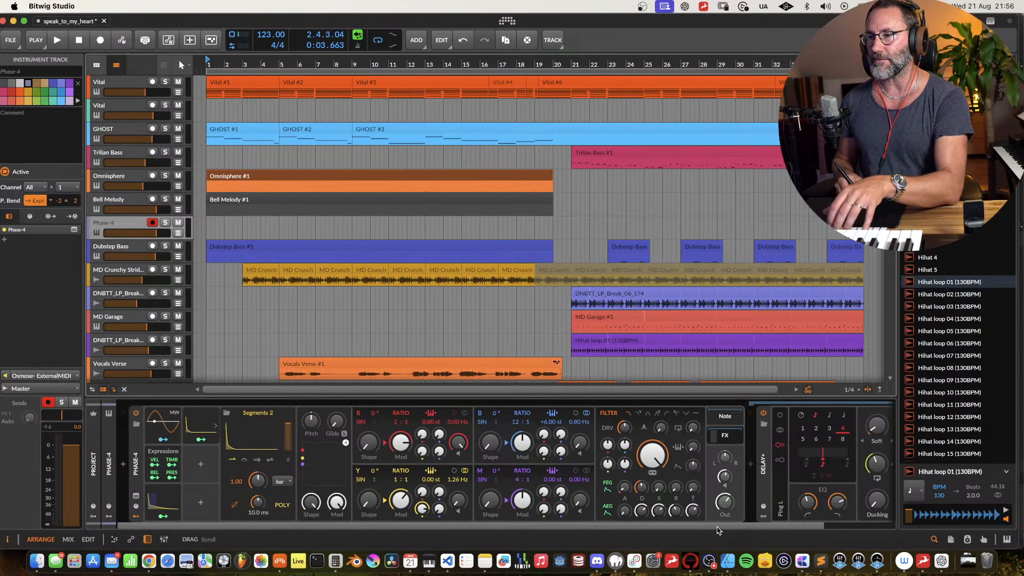
{"action": "mouse_move", "coordinate": [717, 530]}
{"action": "left_mouse_down"}
{"action": "mouse_move", "coordinate": [810, 531]}
{"action": "mouse_move", "coordinate": [712, 531]}
{"action": "left_mouse_up"}
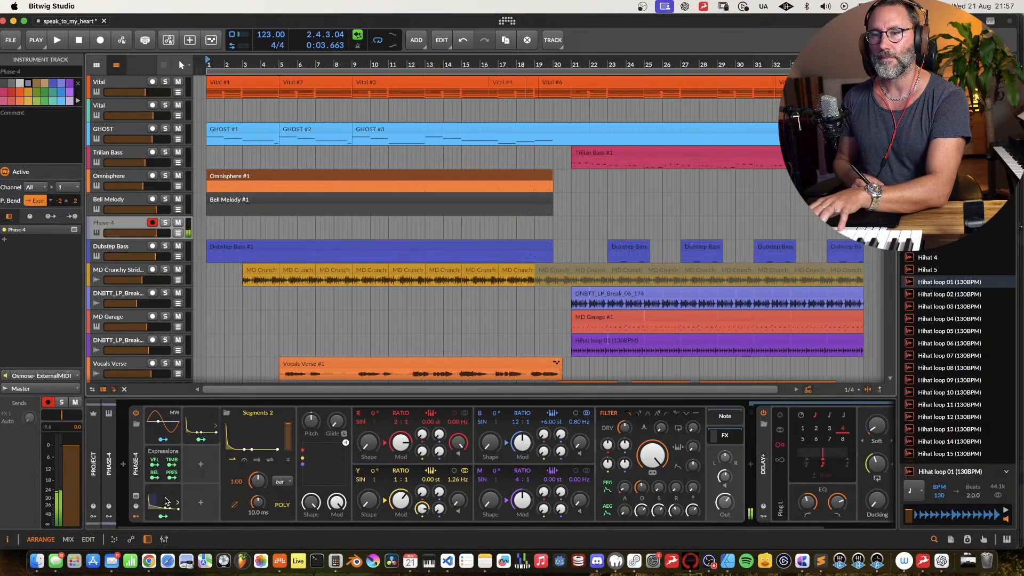
Step: Raise the first decay point of the Segments 1 envelope curve to 50.0%
{"action": "left_click", "coordinate": [200, 426]}
{"action": "left_click", "coordinate": [221, 430]}
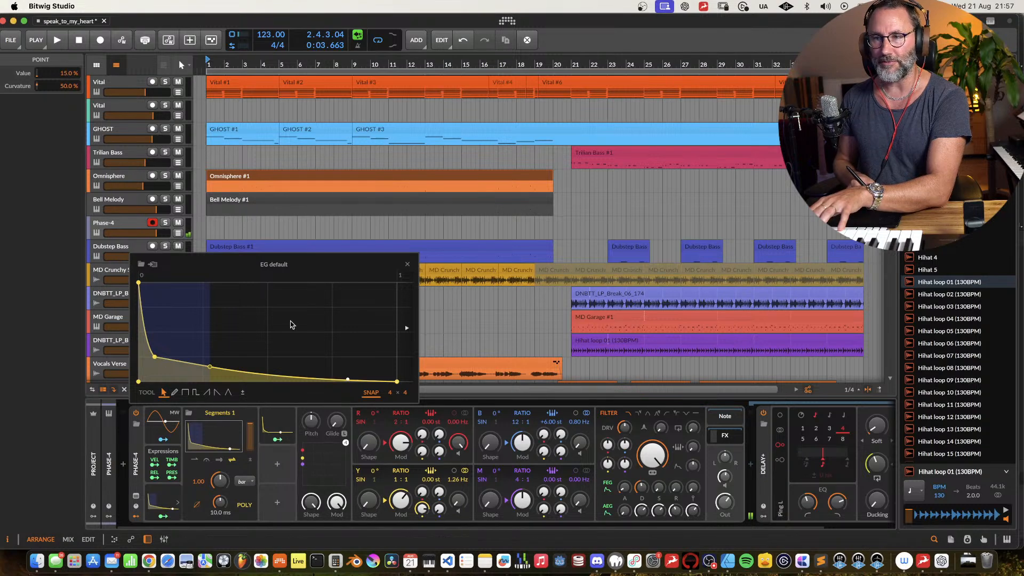
{"action": "left_click_drag", "start_coordinate": [155, 357], "coordinate": [154, 332]}
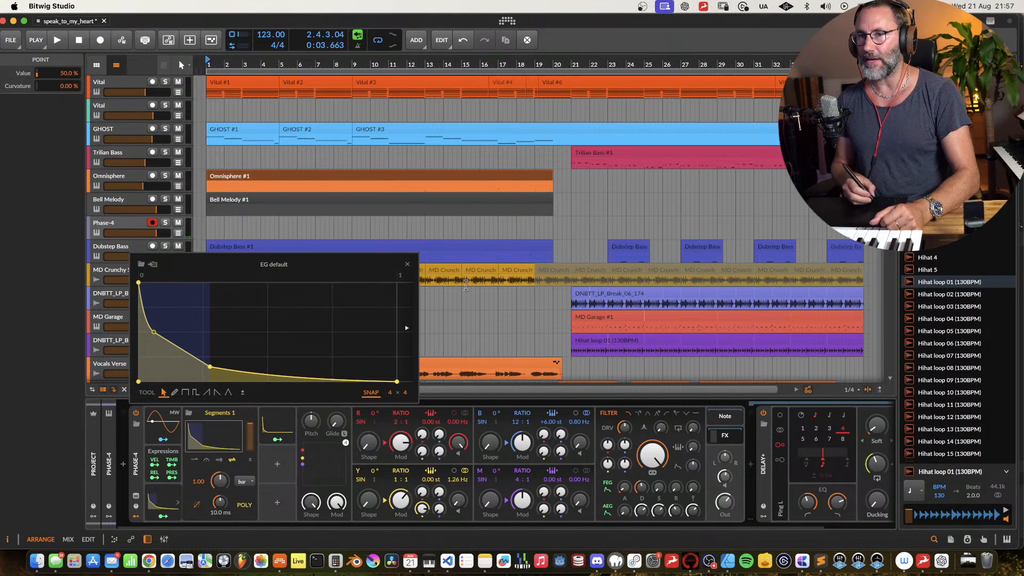
Step: Close the envelope editor and insert the ValhallaRoom reverb after Delay+ in the Phase-4 FX chain
{"action": "left_click", "coordinate": [407, 264]}
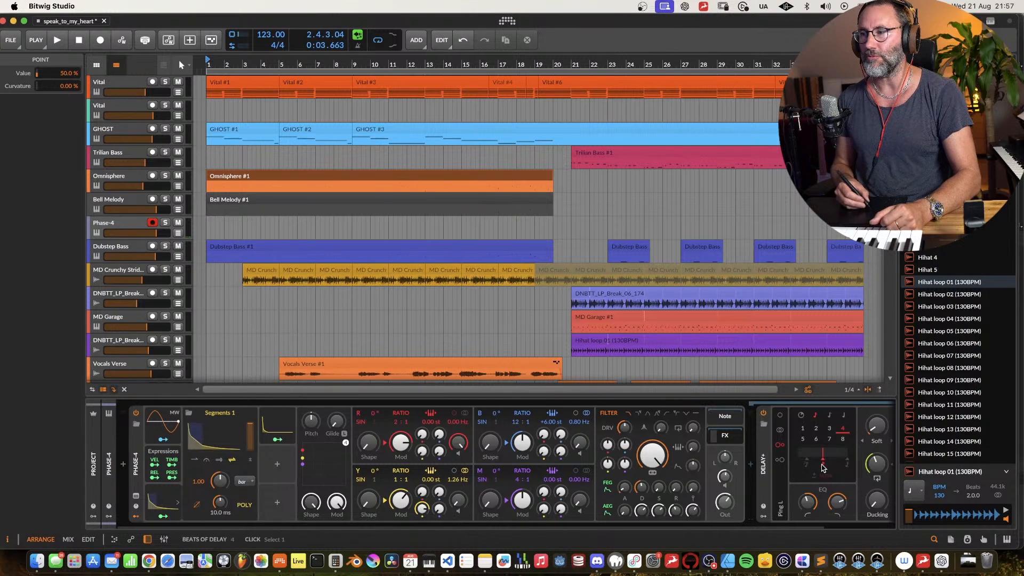
{"action": "left_click", "coordinate": [763, 482]}
{"action": "left_click_drag", "start_coordinate": [772, 528], "coordinate": [849, 527]}
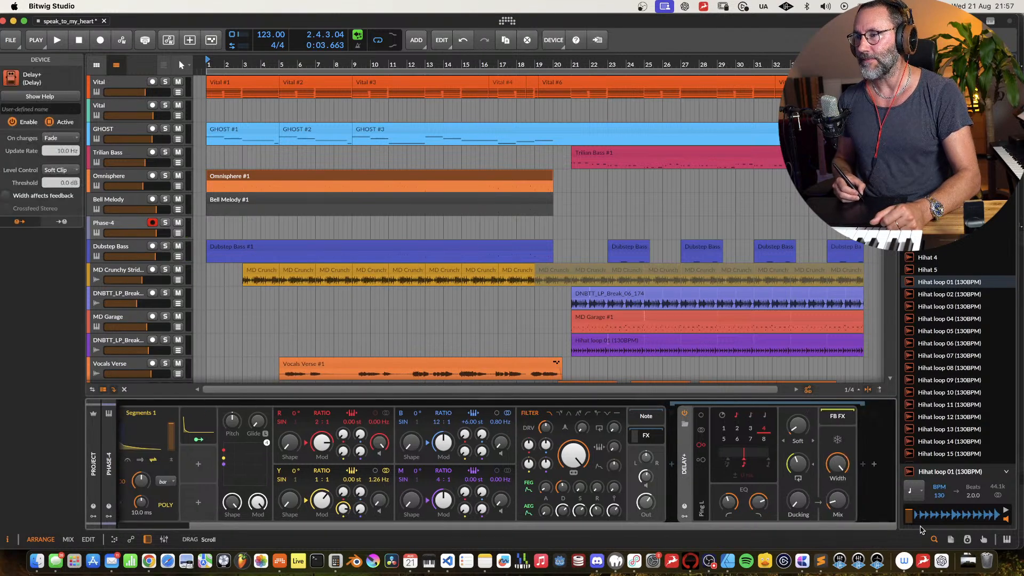
{"action": "left_click", "coordinate": [863, 469]}
{"action": "type", "text": "va"}
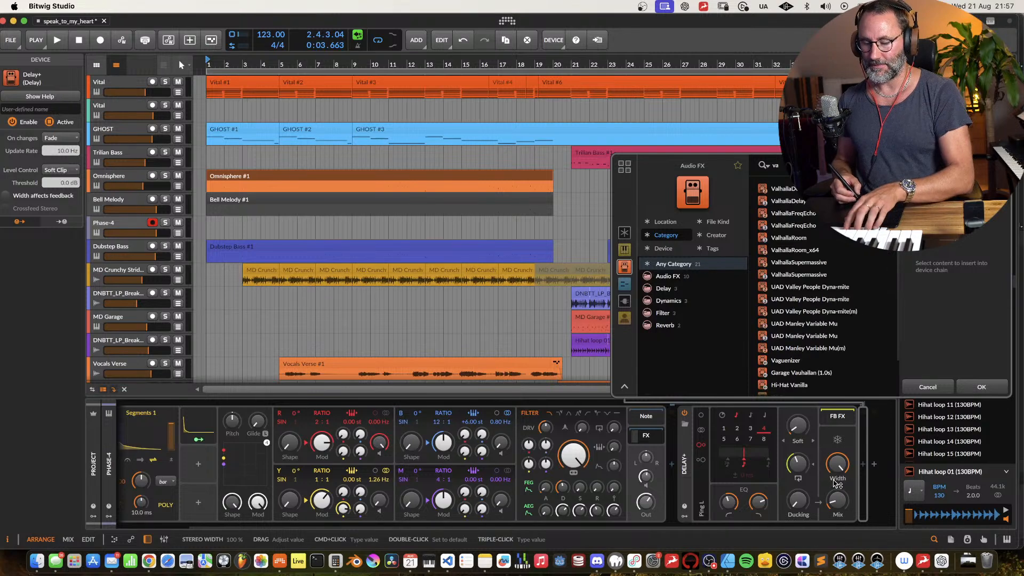
{"action": "double_click", "coordinate": [812, 238]}
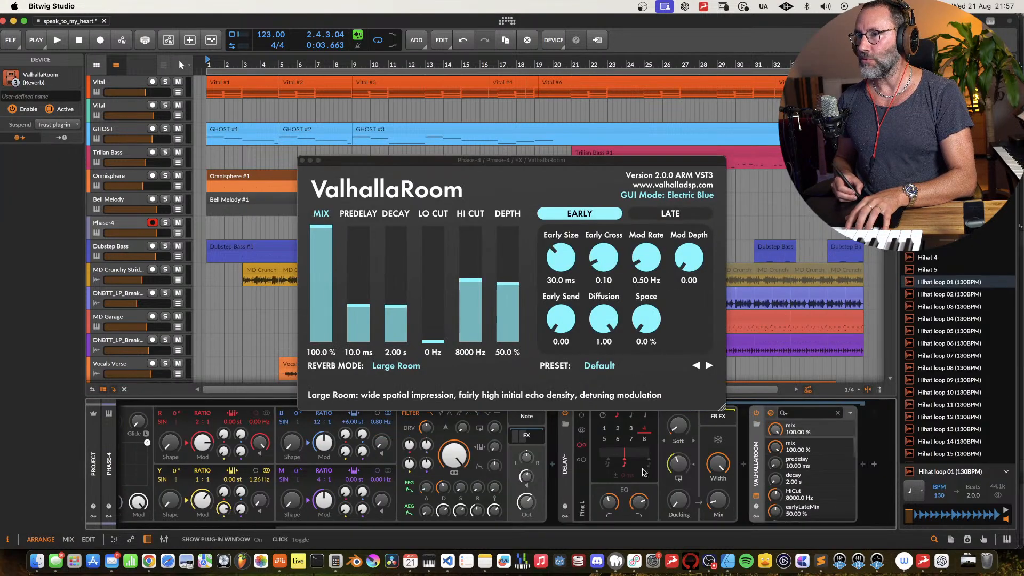
Step: Set ValhallaRoom's decay to 14.69 s and its mix to about 69.3%, and close the plug-in window
{"action": "left_click", "coordinate": [396, 276]}
{"action": "left_click", "coordinate": [322, 270]}
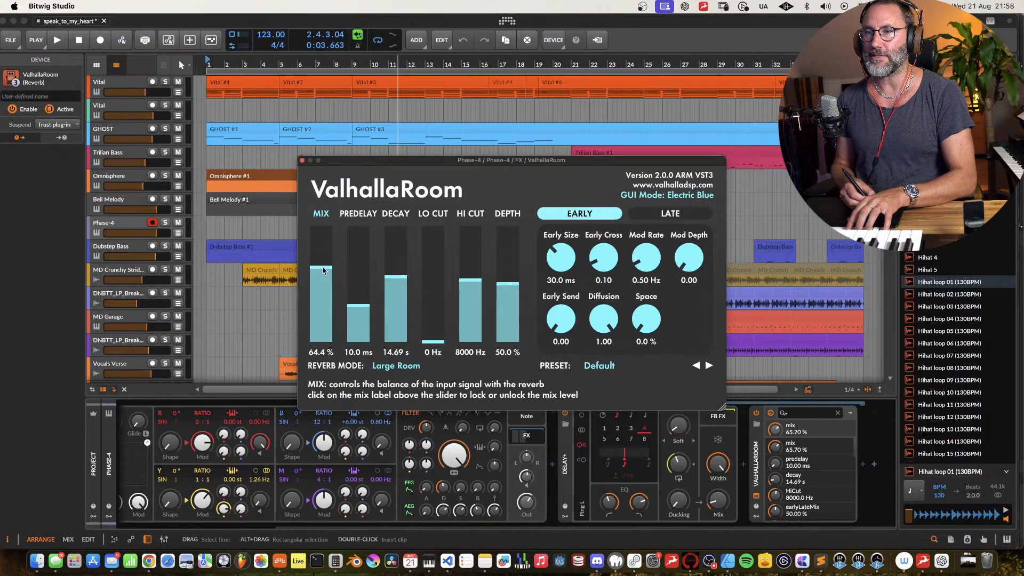
{"action": "left_click_drag", "start_coordinate": [323, 269], "coordinate": [322, 261]}
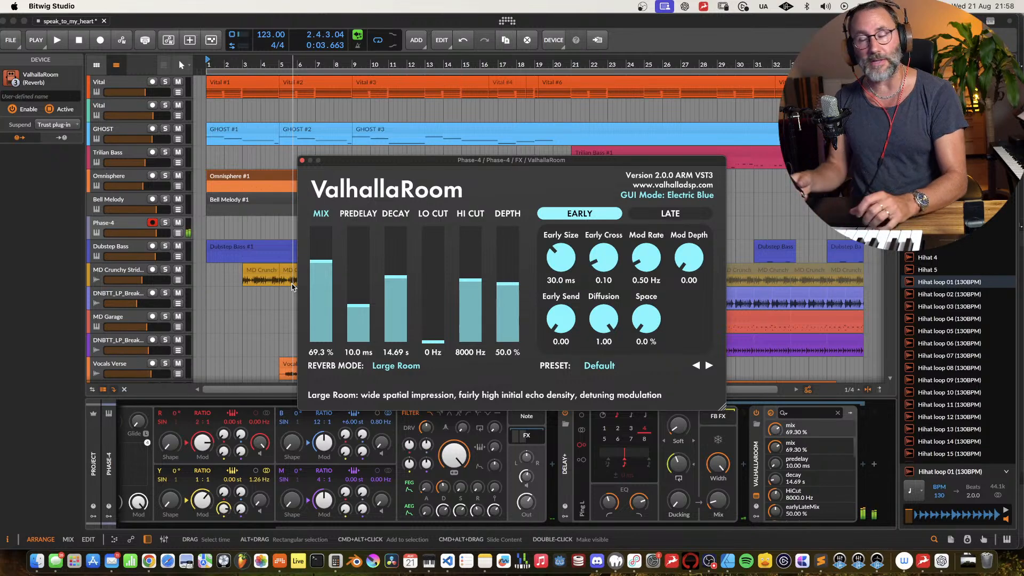
{"action": "left_click", "coordinate": [302, 160]}
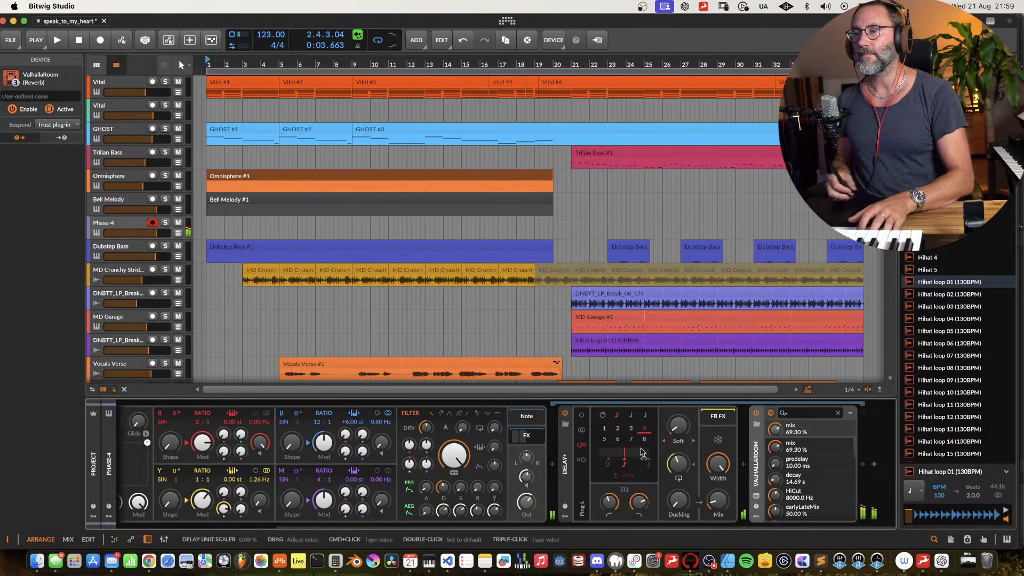
Step: Disarm the Phase-4 track and rename it Beauty Bell
{"action": "left_click", "coordinate": [153, 223]}
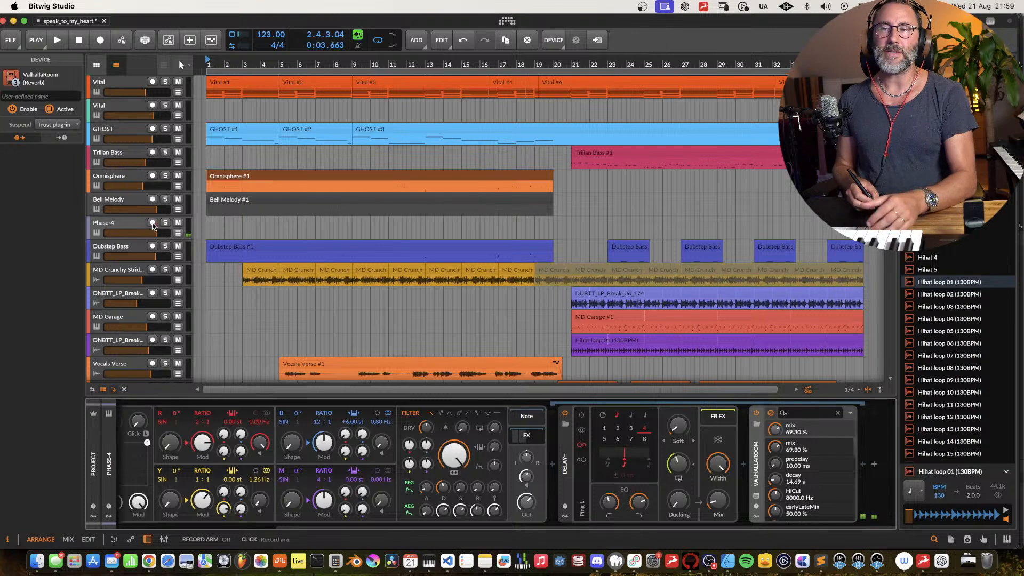
{"action": "left_click", "coordinate": [119, 229]}
{"action": "double_click", "coordinate": [117, 226]}
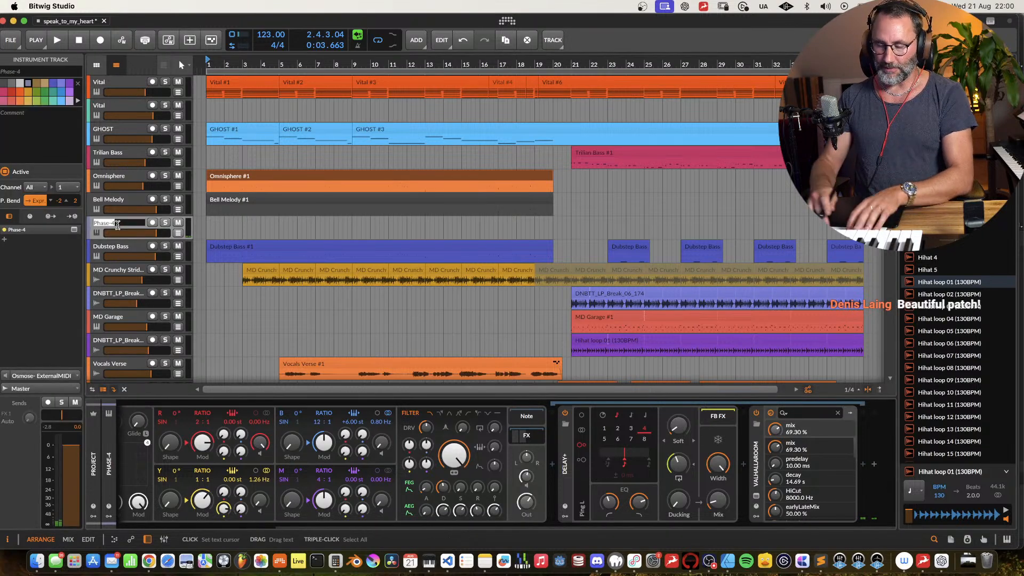
{"action": "type", "text": "Beauty F"}
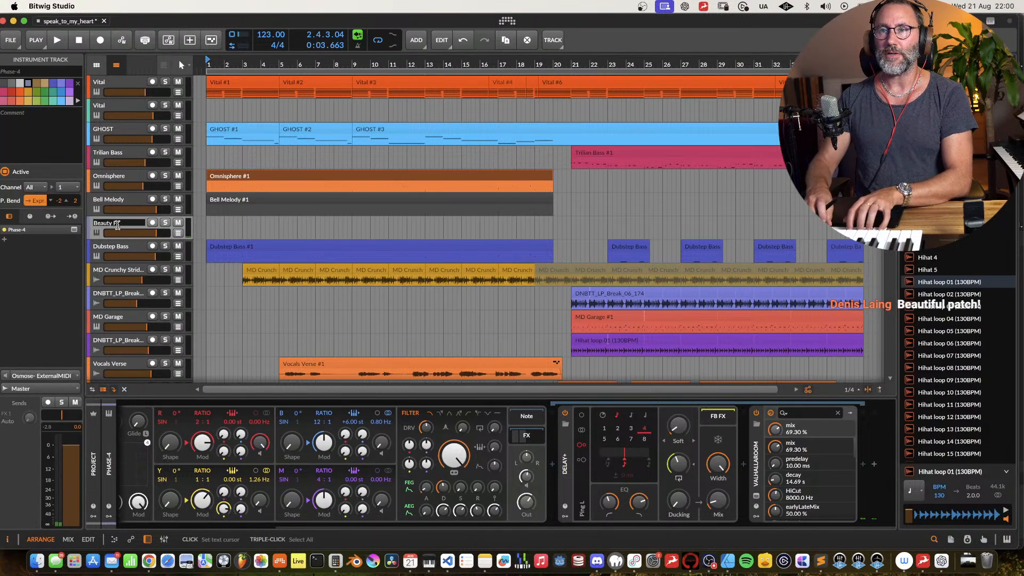
{"action": "type", "text": "y Bell"}
{"action": "key", "text": "Return"}
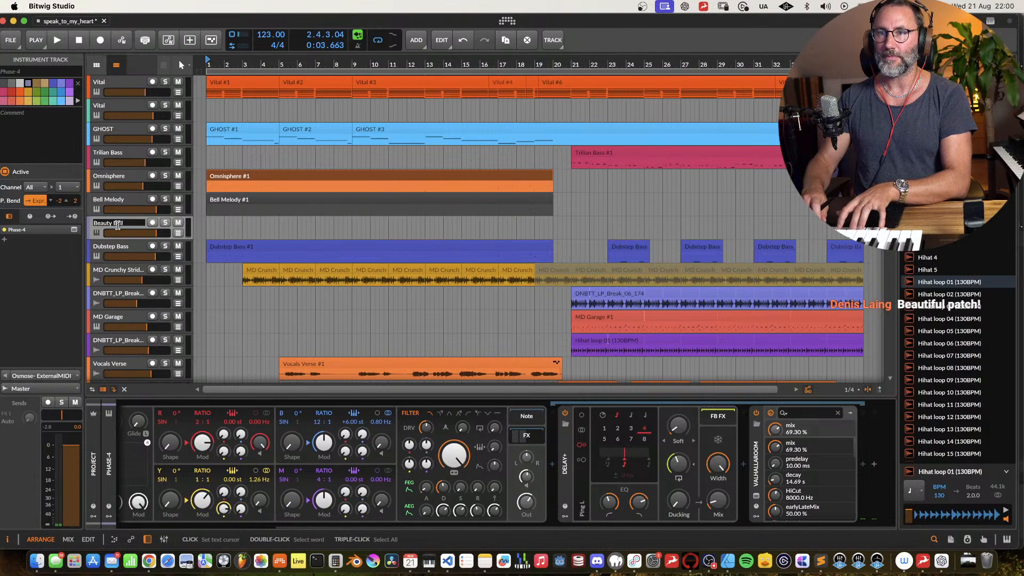
Step: Save the project with the Beauty Bell track record-armed and duplicate that track
{"action": "left_click", "coordinate": [152, 223]}
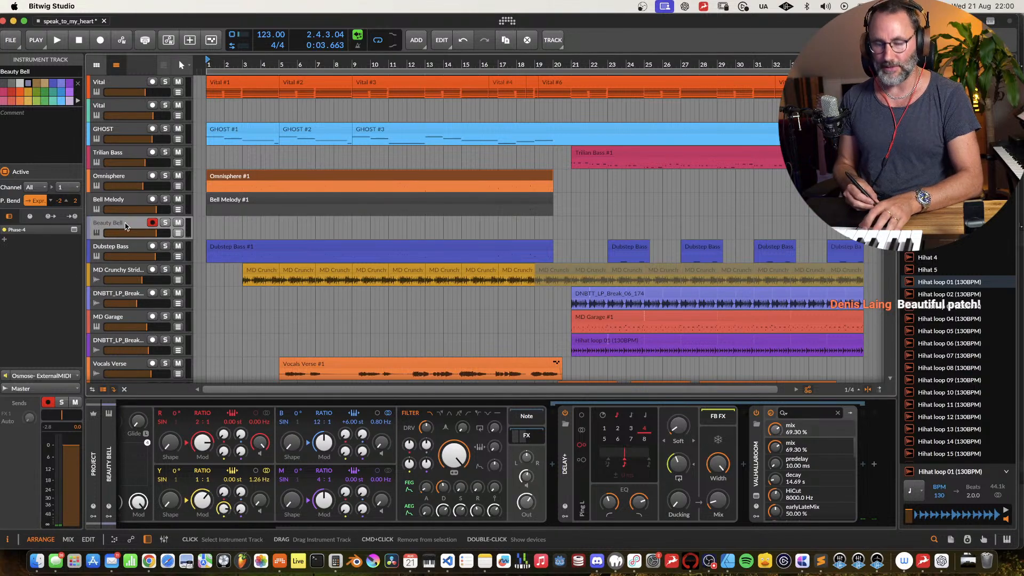
{"action": "key", "text": "super+s"}
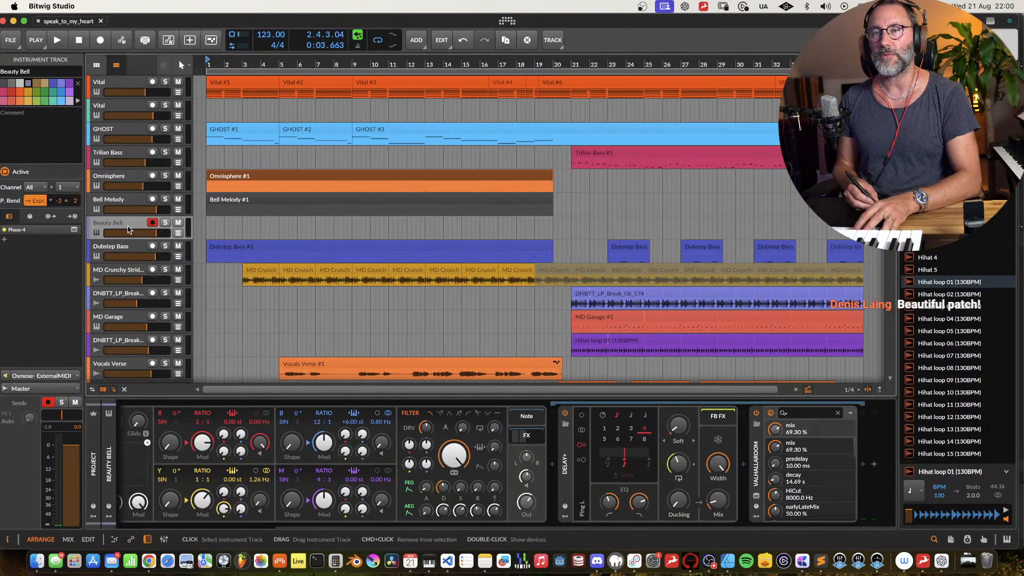
{"action": "key", "text": "super+d"}
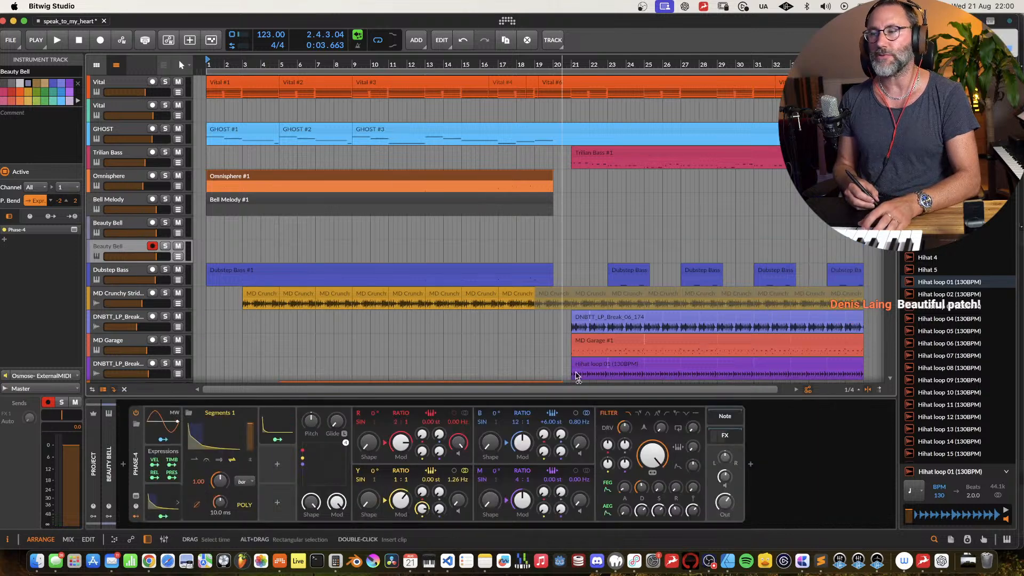
Step: Disable ValhallaRoom and Delay+ in the duplicated track's FX chain and save the project
{"action": "left_click", "coordinate": [726, 436]}
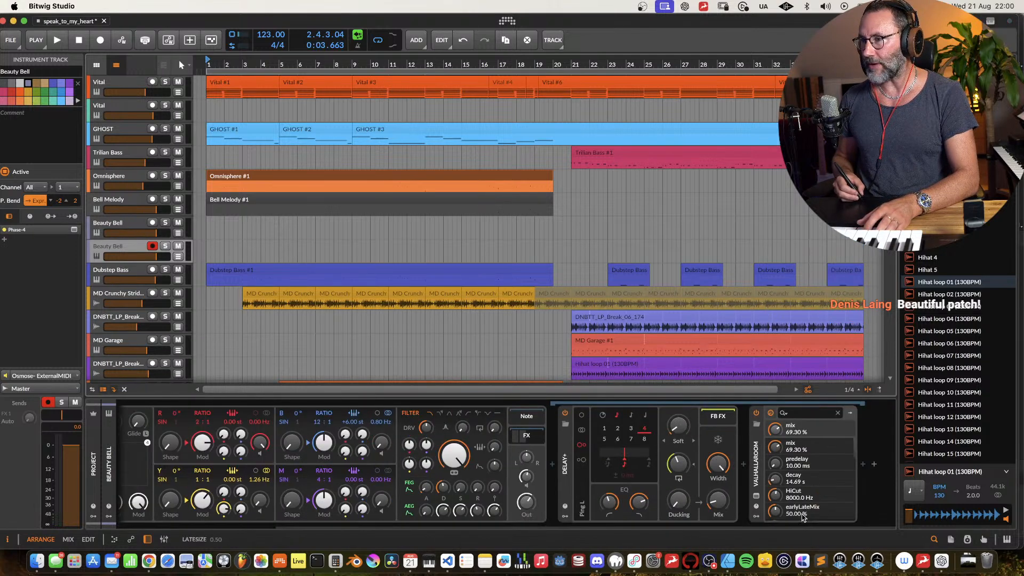
{"action": "left_click", "coordinate": [756, 413]}
{"action": "left_click", "coordinate": [604, 428]}
{"action": "left_click", "coordinate": [564, 413]}
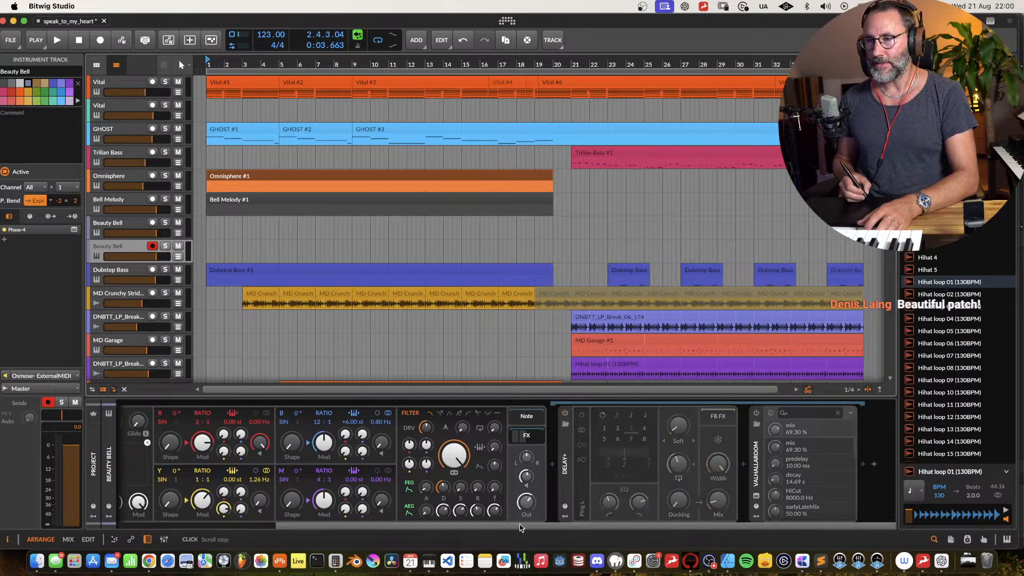
{"action": "left_click_drag", "start_coordinate": [523, 528], "coordinate": [349, 529]}
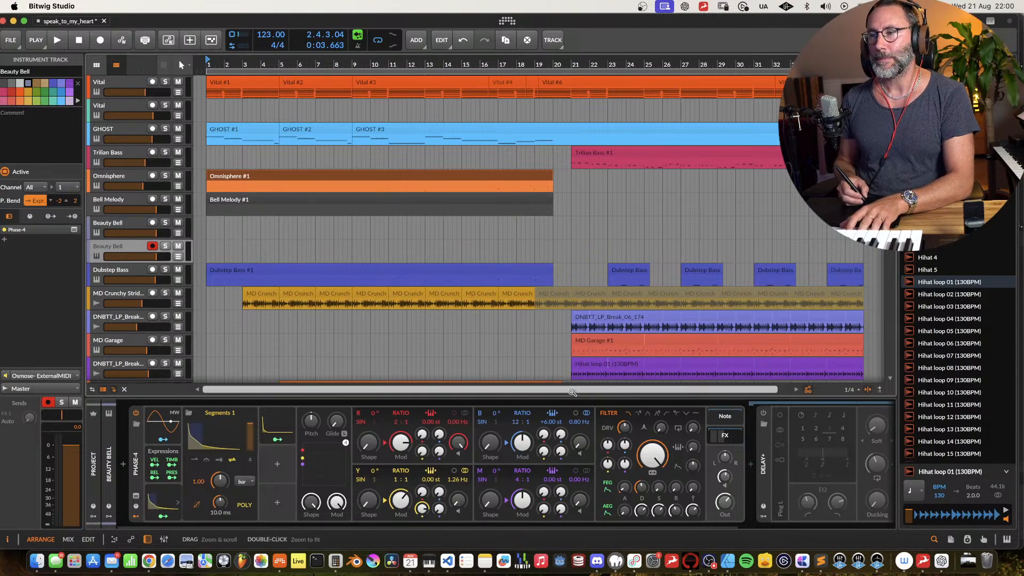
{"action": "left_click_drag", "start_coordinate": [572, 391], "coordinate": [562, 387]}
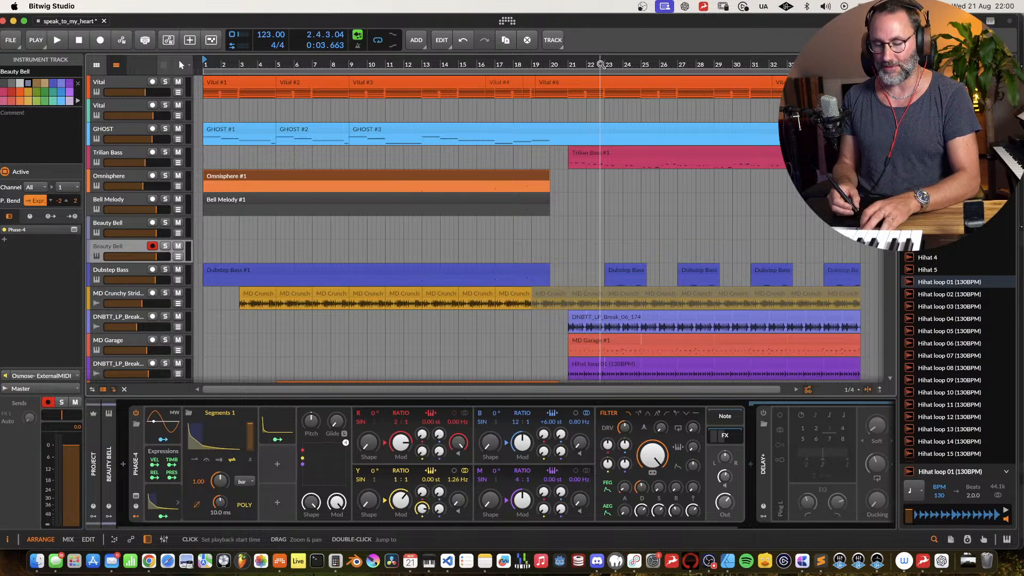
{"action": "key", "text": "super+s"}
{"action": "left_click_drag", "start_coordinate": [597, 64], "coordinate": [600, 64]}
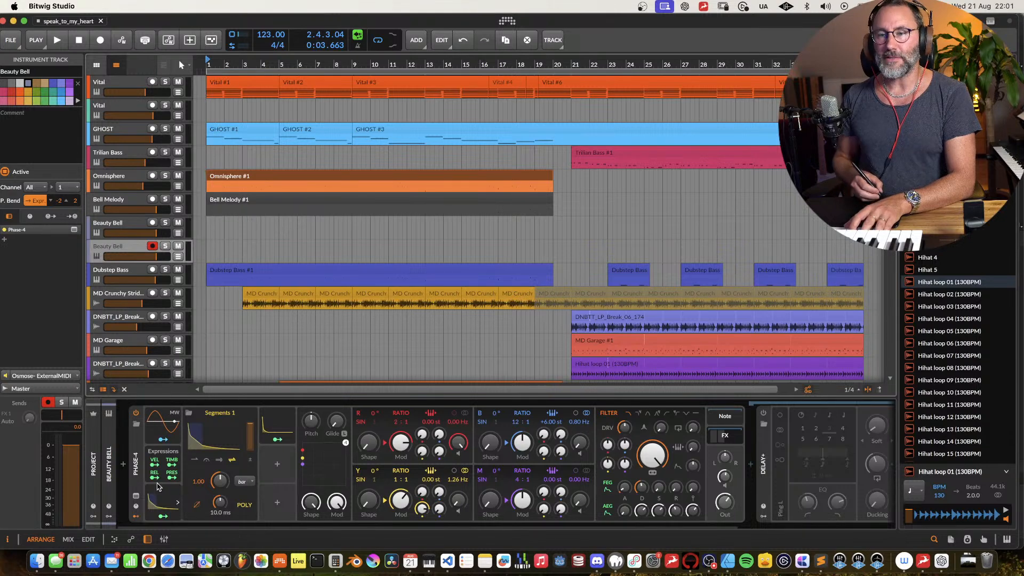
Step: Load the default preset of Phase-4 on the duplicated Beauty Bell track and open its expanded device view
{"action": "left_click", "coordinate": [137, 458]}
{"action": "right_click", "coordinate": [138, 457]}
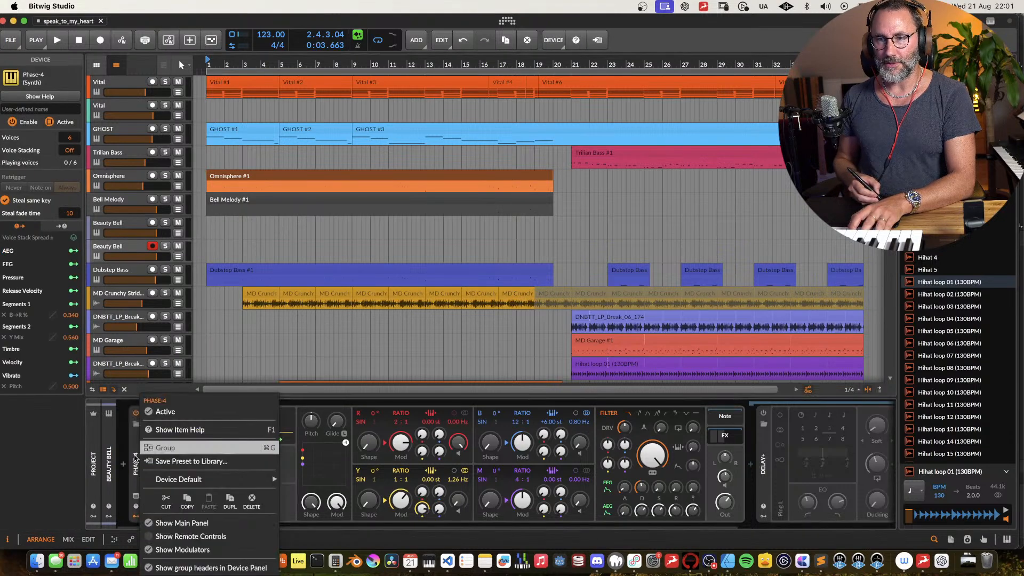
{"action": "mouse_move", "coordinate": [213, 479]}
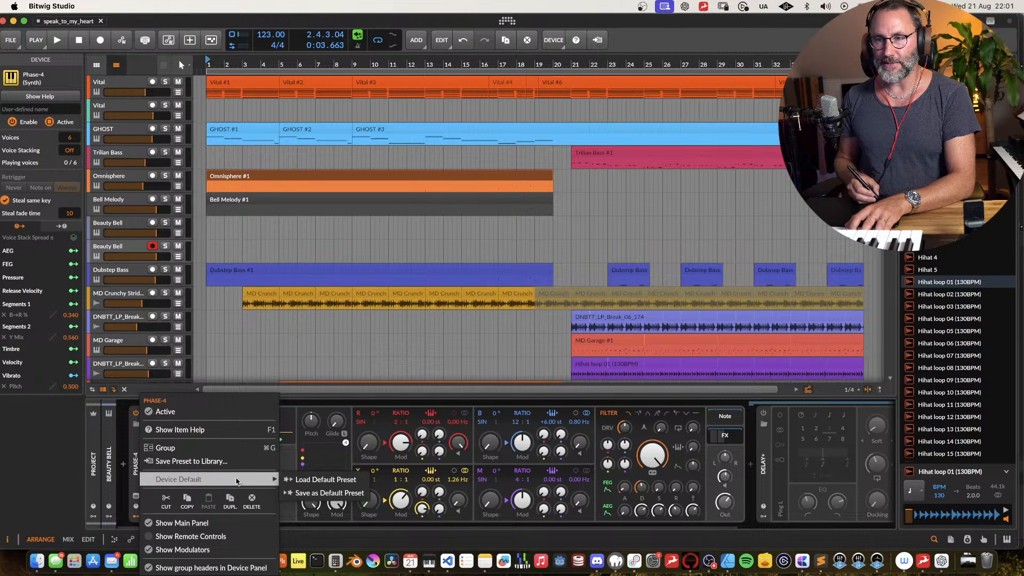
{"action": "left_click", "coordinate": [331, 481]}
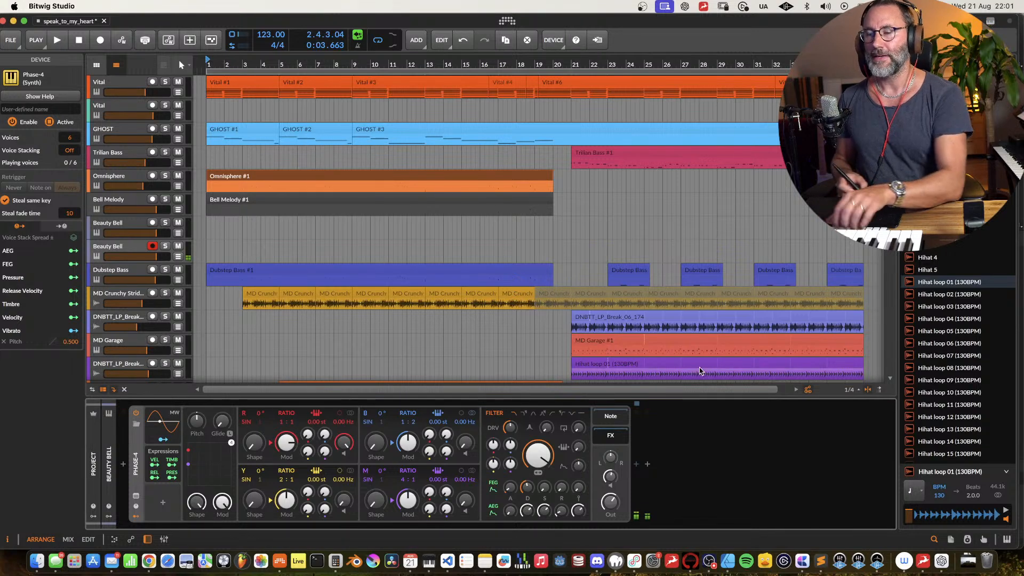
{"action": "left_click", "coordinate": [136, 496]}
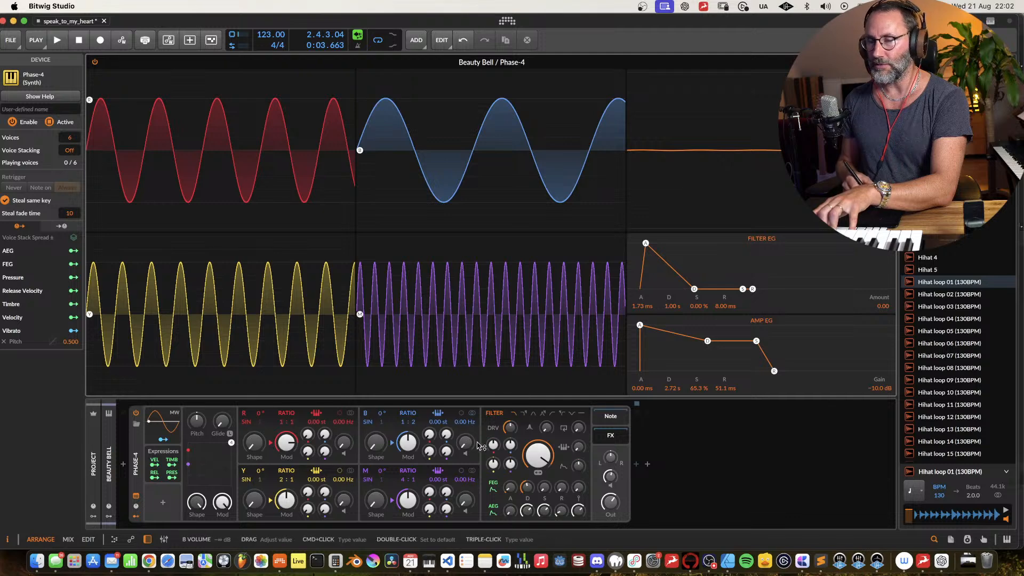
Step: Raise oscillator B's volume and set its ratio to 1:1
{"action": "left_click_drag", "start_coordinate": [465, 442], "coordinate": [466, 426]}
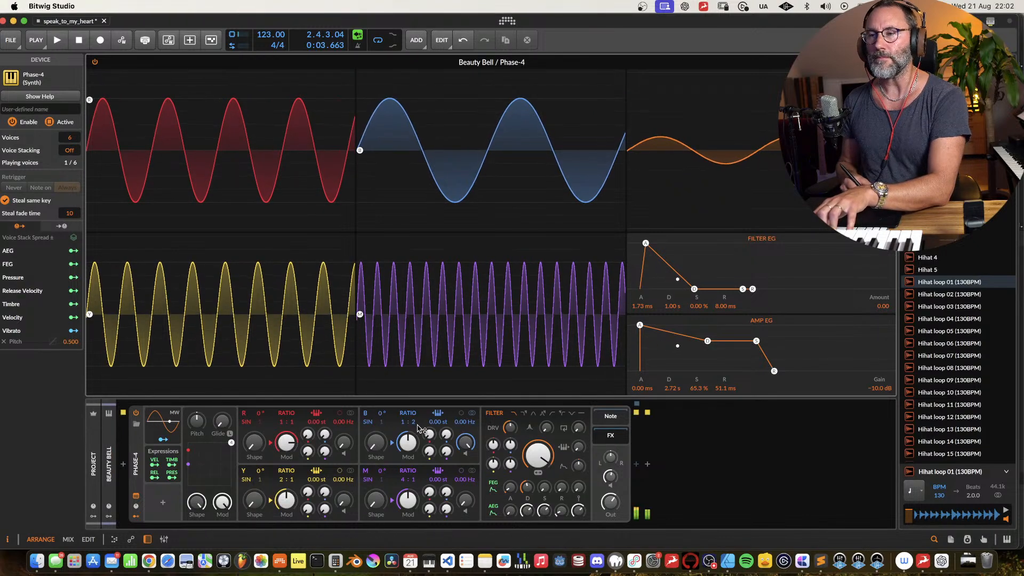
{"action": "key", "text": "super+z"}
{"action": "left_click_drag", "start_coordinate": [409, 422], "coordinate": [409, 425]}
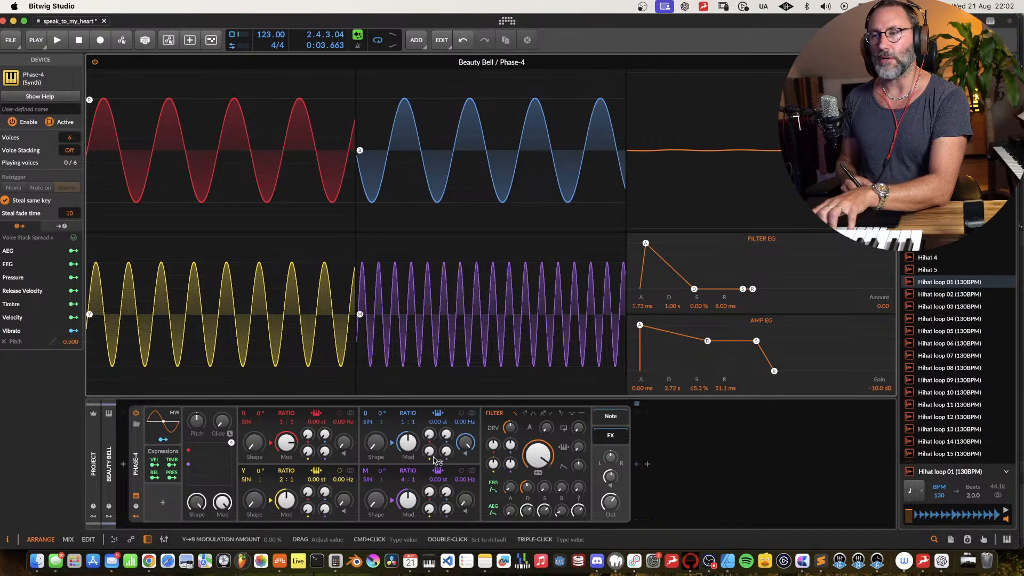
Step: Modulate oscillator B with Y, setting Y's ratio to 7:1, pitch offset to +0.02 st and frequency offset to 2.15 Hz
{"action": "left_click_drag", "start_coordinate": [432, 457], "coordinate": [432, 445]}
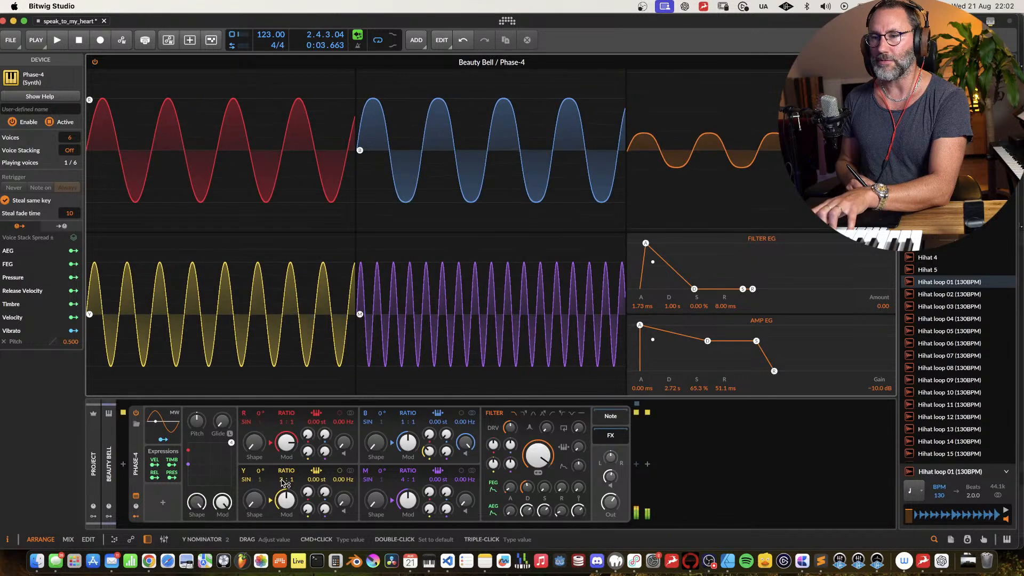
{"action": "left_click_drag", "start_coordinate": [282, 479], "coordinate": [281, 472]}
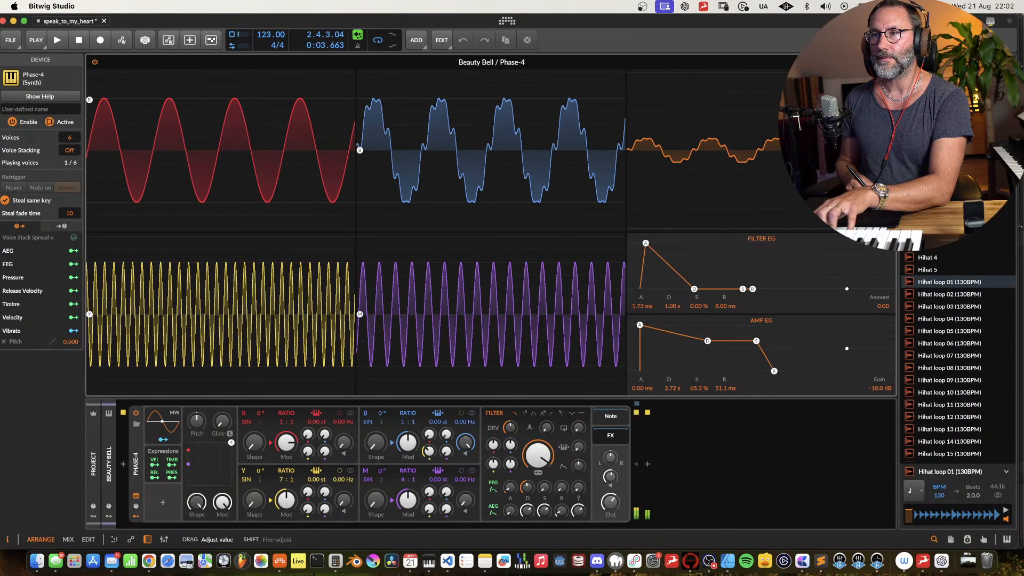
{"action": "left_click_drag", "start_coordinate": [316, 479], "coordinate": [315, 476]}
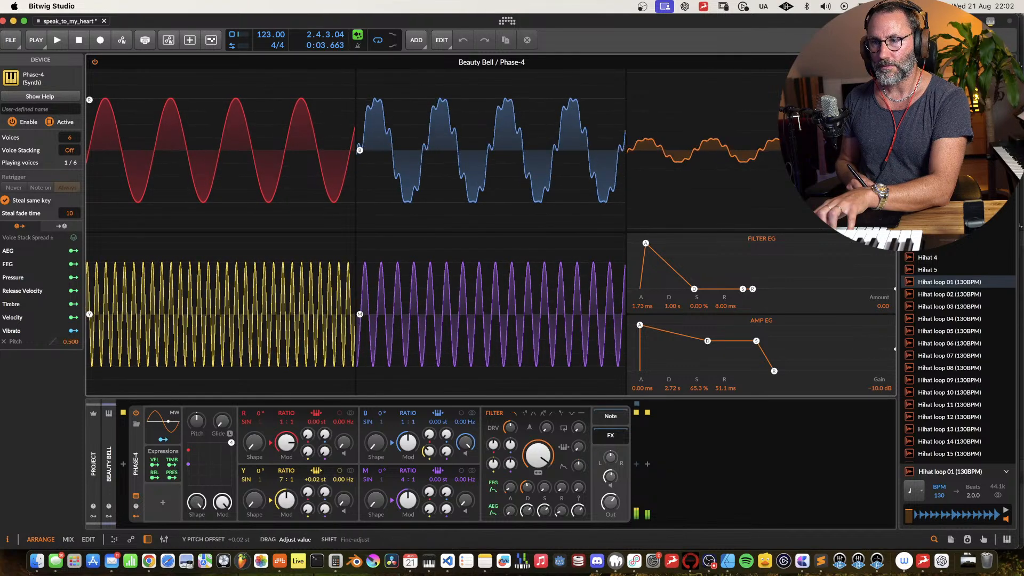
{"action": "left_click_drag", "start_coordinate": [342, 482], "coordinate": [341, 483]}
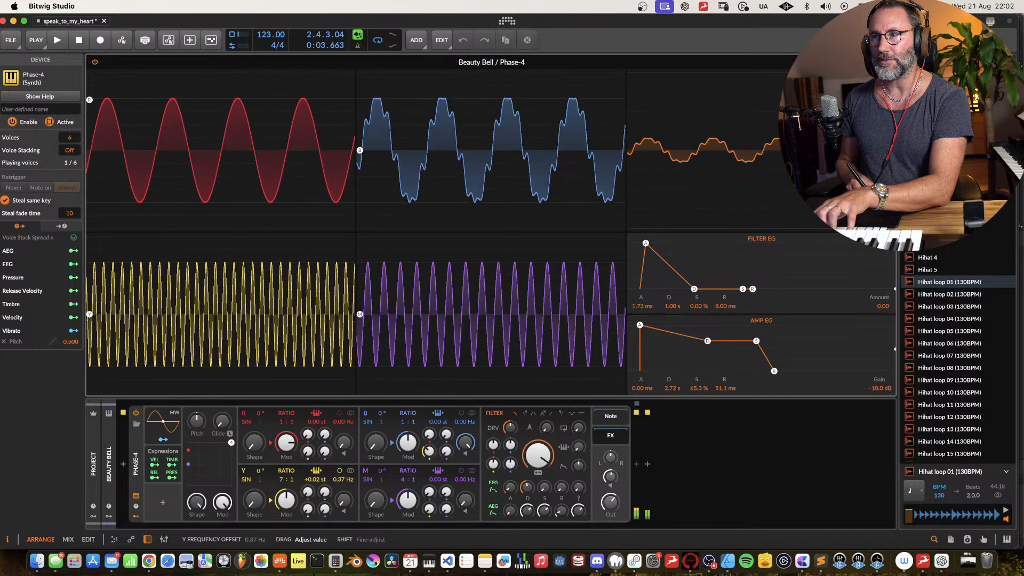
{"action": "left_click_drag", "start_coordinate": [341, 482], "coordinate": [287, 496]}
Step: Set the Y-to-B modulation amount to about 7.41%, switch oscillator Y to the DBL shape and adjust its modulation amount
{"action": "left_click_drag", "start_coordinate": [429, 451], "coordinate": [428, 449]}
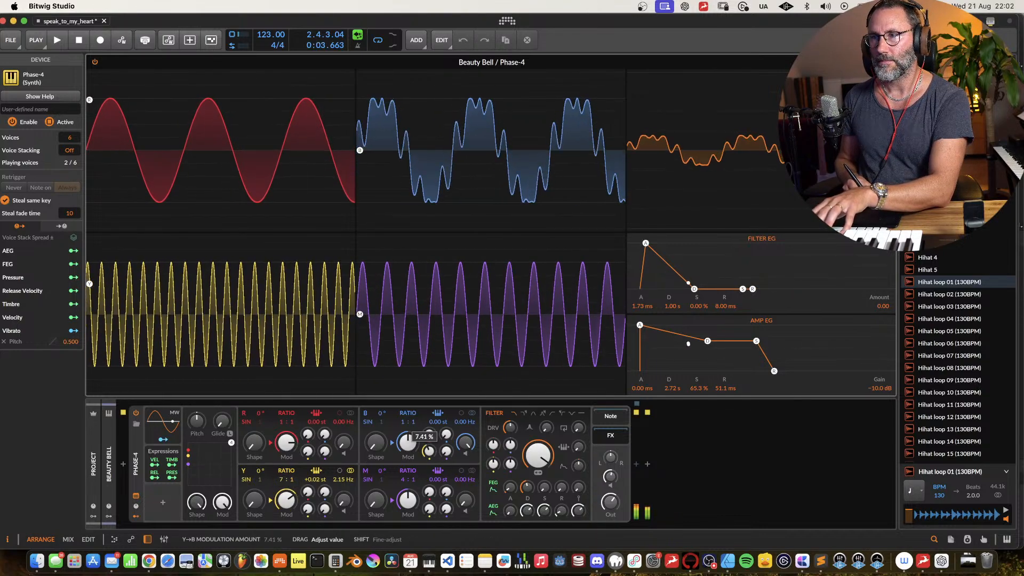
{"action": "left_click_drag", "start_coordinate": [280, 479], "coordinate": [247, 476]}
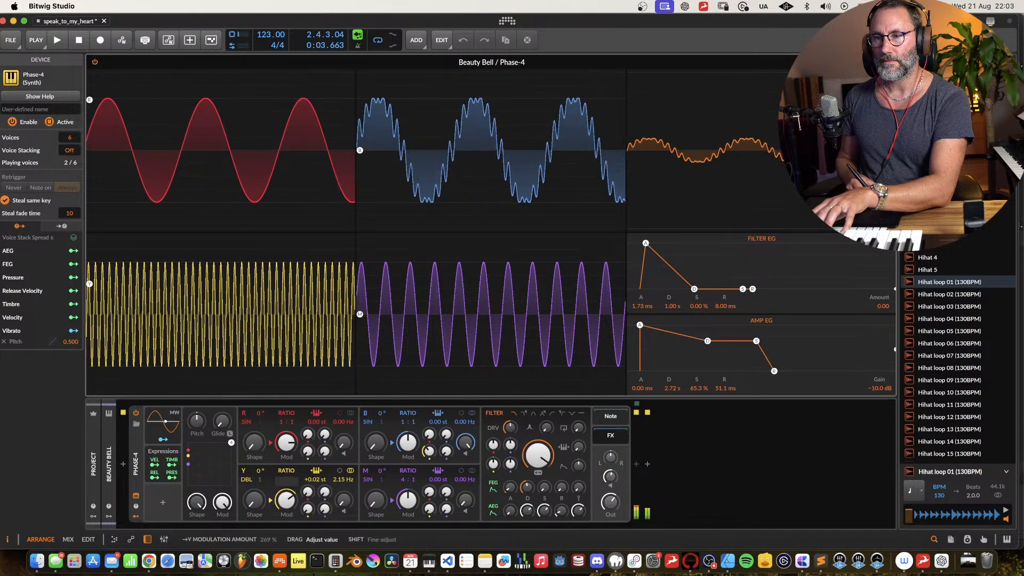
{"action": "left_click_drag", "start_coordinate": [286, 499], "coordinate": [286, 525]}
Step: Modulate oscillator R with B by adjusting the B-to-R modulation amount, and set B's ratio to 1:2
{"action": "left_click_drag", "start_coordinate": [408, 442], "coordinate": [429, 442]}
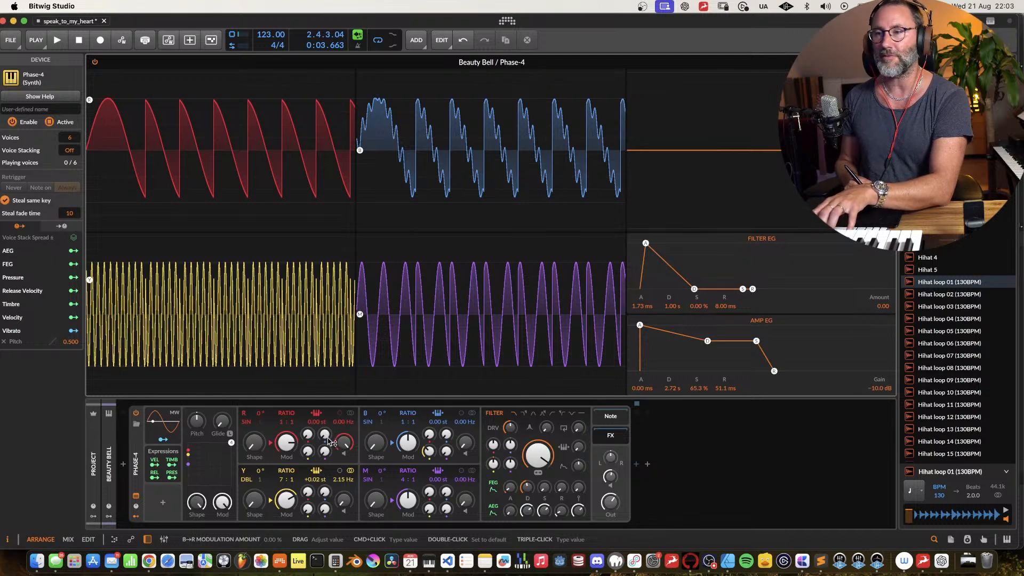
{"action": "left_click_drag", "start_coordinate": [329, 440], "coordinate": [329, 395]}
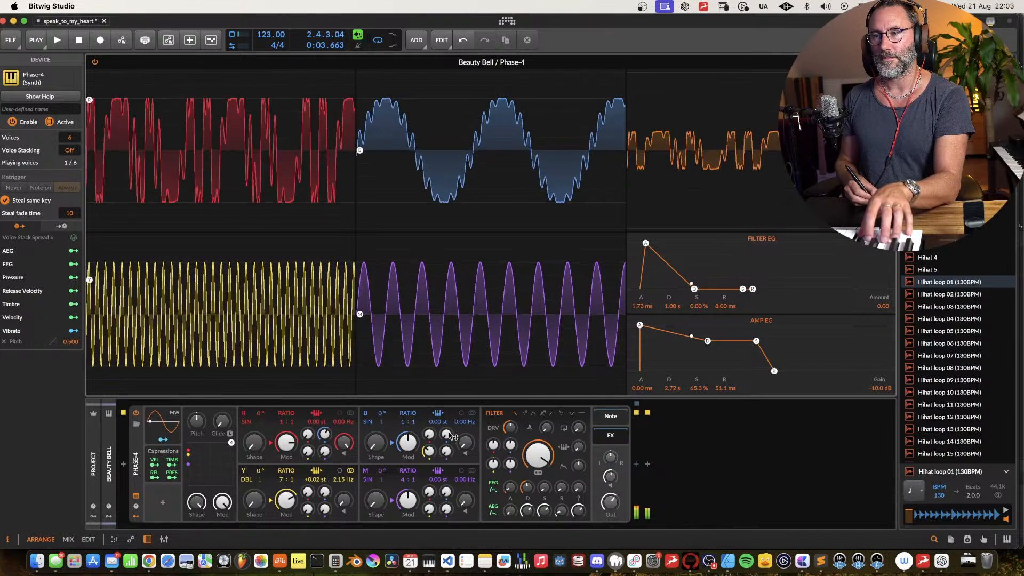
{"action": "left_click_drag", "start_coordinate": [412, 422], "coordinate": [412, 416]}
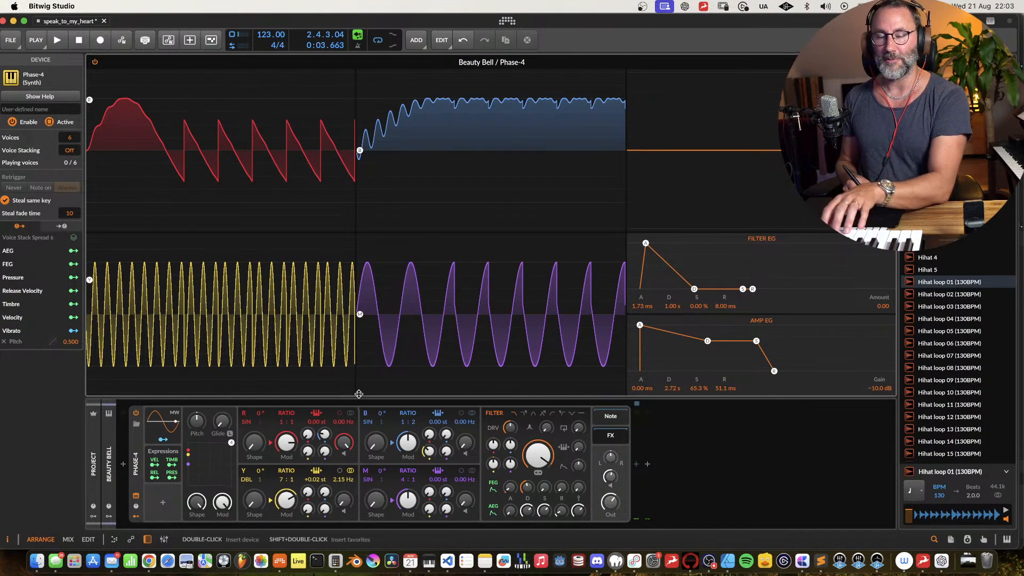
{"action": "mouse_move", "coordinate": [324, 434]}
{"action": "left_mouse_down"}
{"action": "mouse_move", "coordinate": [325, 414]}
{"action": "mouse_move", "coordinate": [325, 428]}
{"action": "left_mouse_up"}
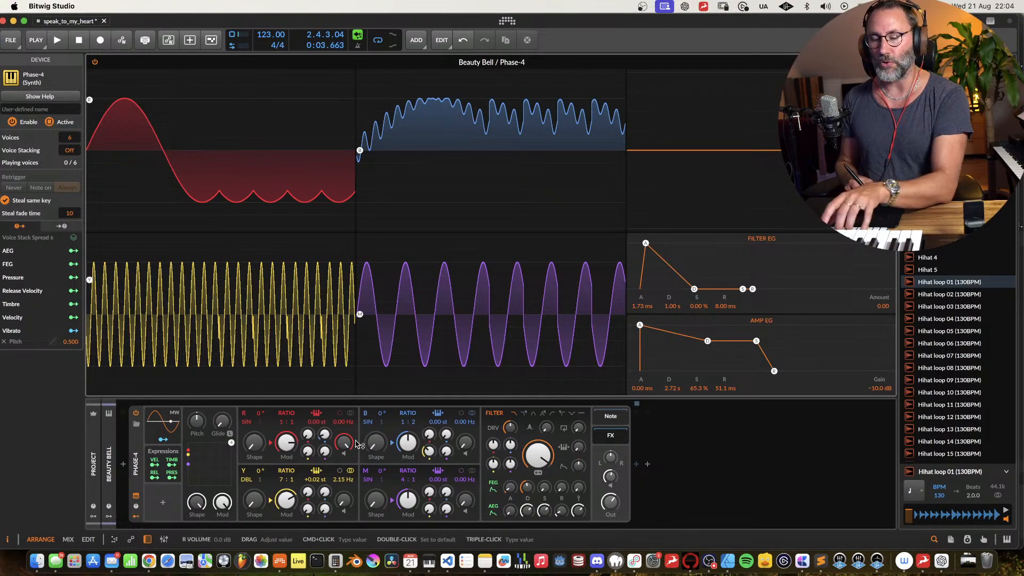
Step: Adjust the B-to-R modulation amount and settle it at about 10.7%
{"action": "left_click_drag", "start_coordinate": [327, 438], "coordinate": [327, 418]}
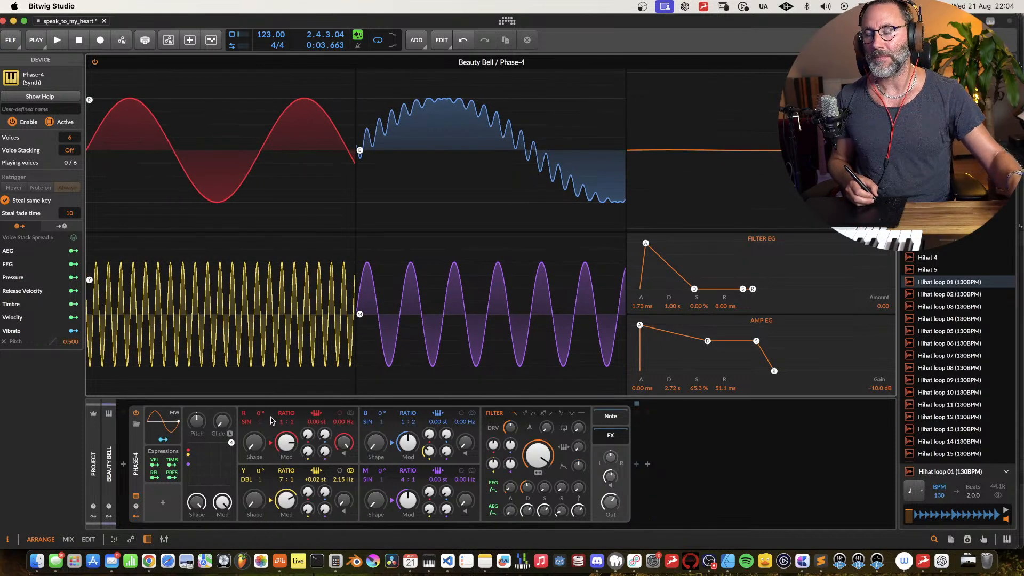
{"action": "left_click_drag", "start_coordinate": [324, 435], "coordinate": [324, 432]}
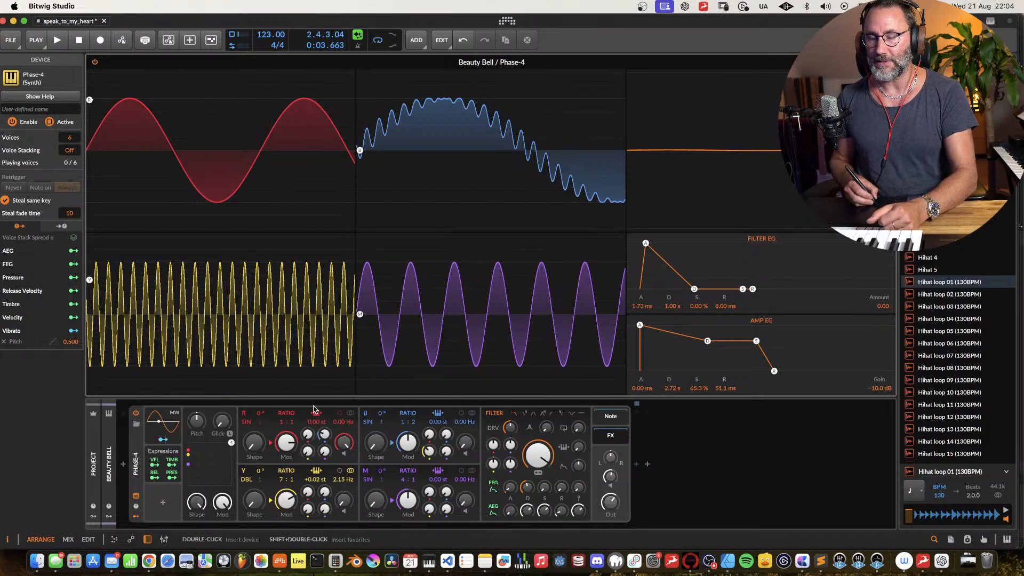
{"action": "double_click", "coordinate": [324, 435]}
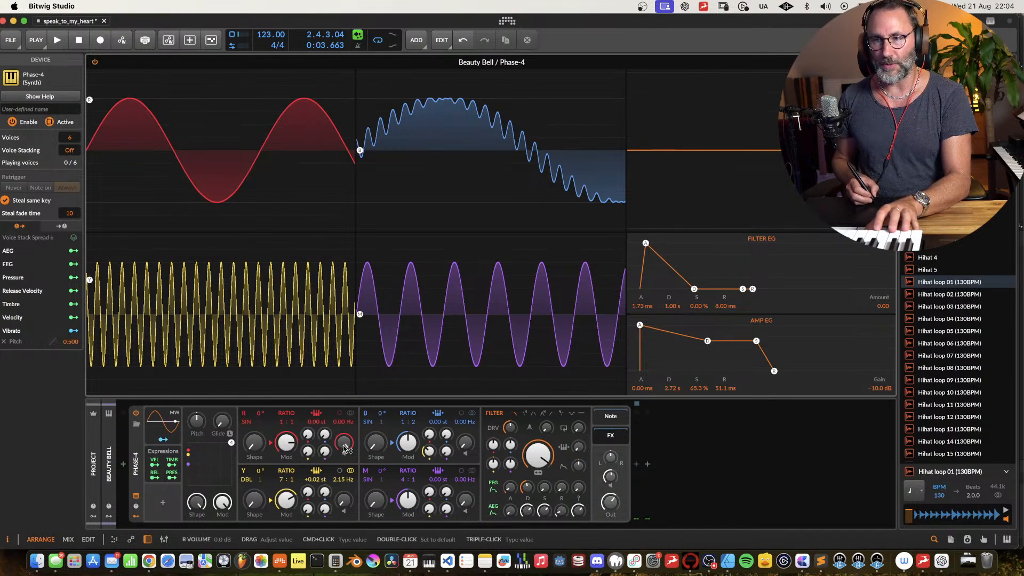
{"action": "mouse_move", "coordinate": [321, 431]}
{"action": "left_mouse_down"}
{"action": "mouse_move", "coordinate": [321, 410]}
{"action": "mouse_move", "coordinate": [321, 429]}
{"action": "left_mouse_up"}
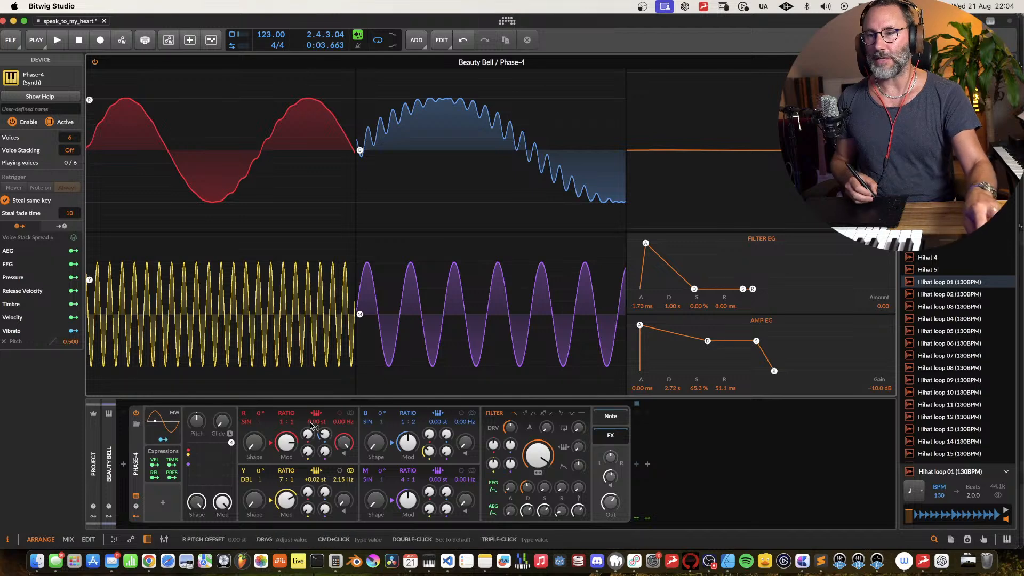
{"action": "left_click_drag", "start_coordinate": [323, 433], "coordinate": [323, 418]}
Step: Replace Phase-4's Vibrato modulator with a MIDI modulator that follows CC 1
{"action": "right_click", "coordinate": [157, 419]}
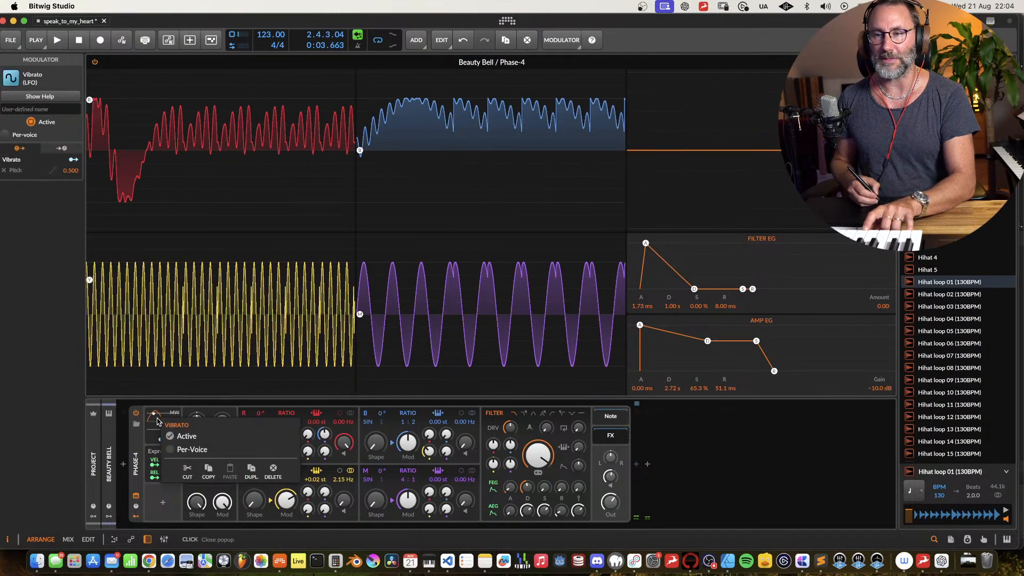
{"action": "left_click", "coordinate": [273, 470]}
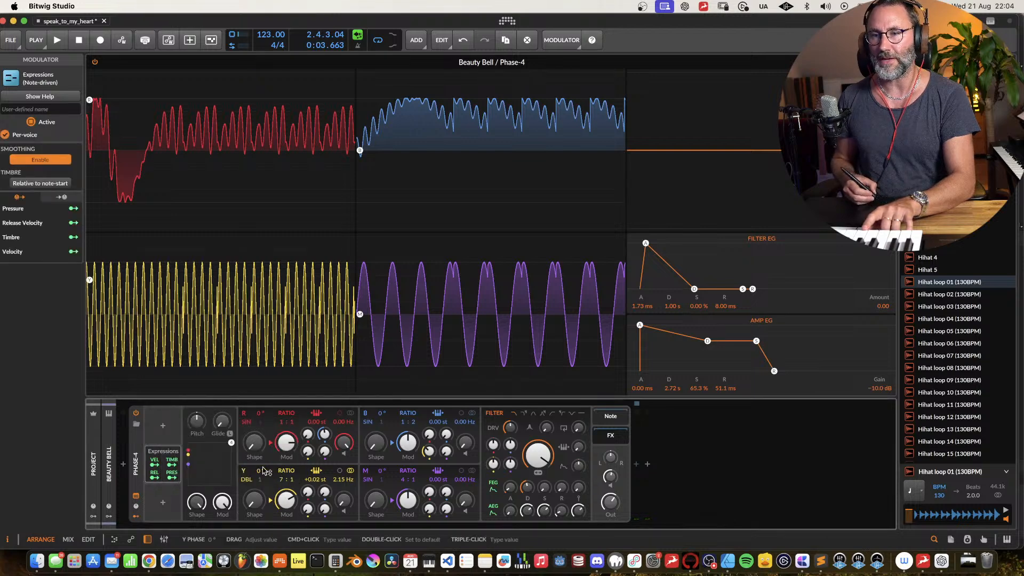
{"action": "left_click", "coordinate": [164, 427]}
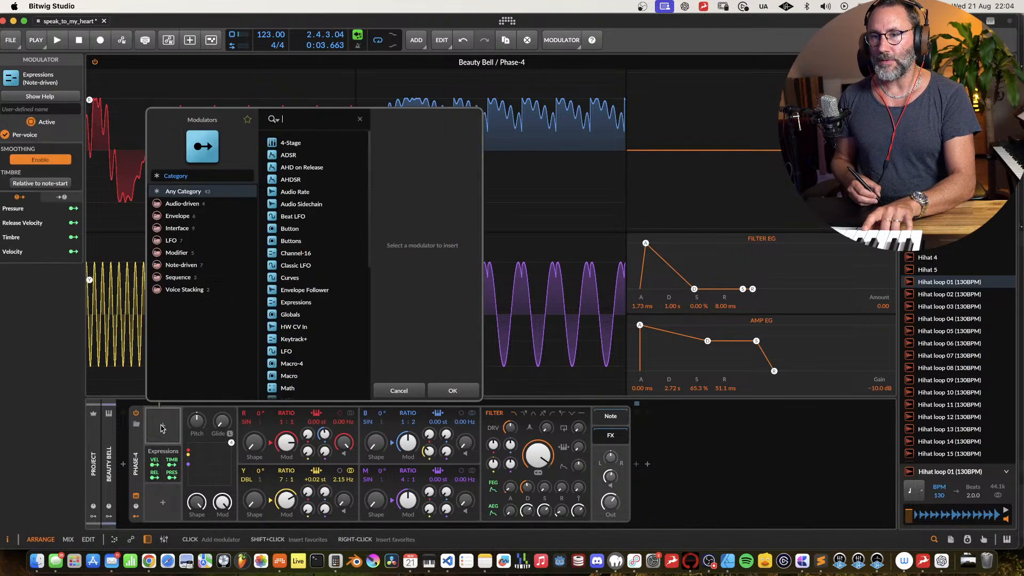
{"action": "left_click", "coordinate": [302, 302]}
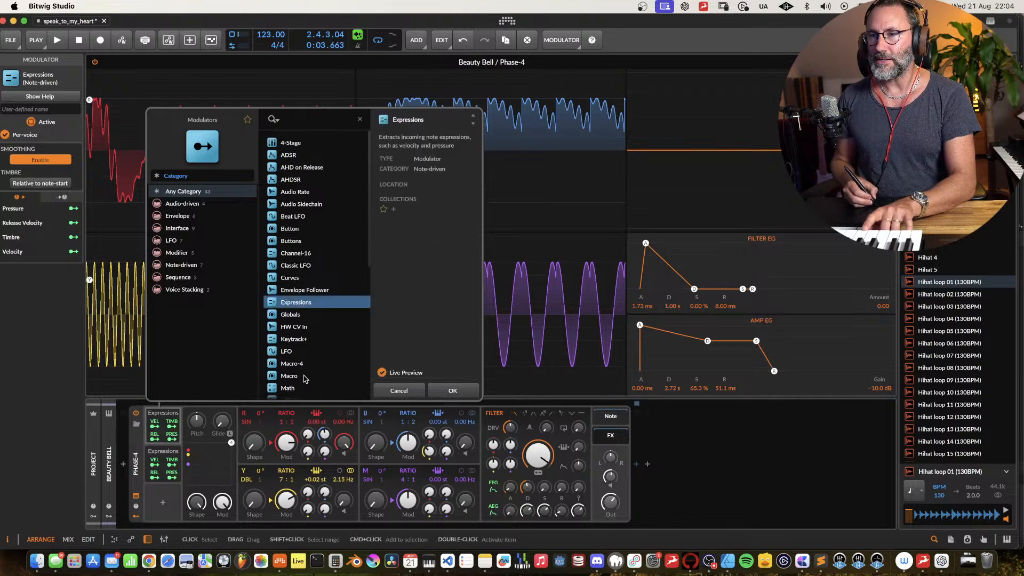
{"action": "scroll", "coordinate": [328, 354], "scroll_direction": "down", "scroll_amount": 6}
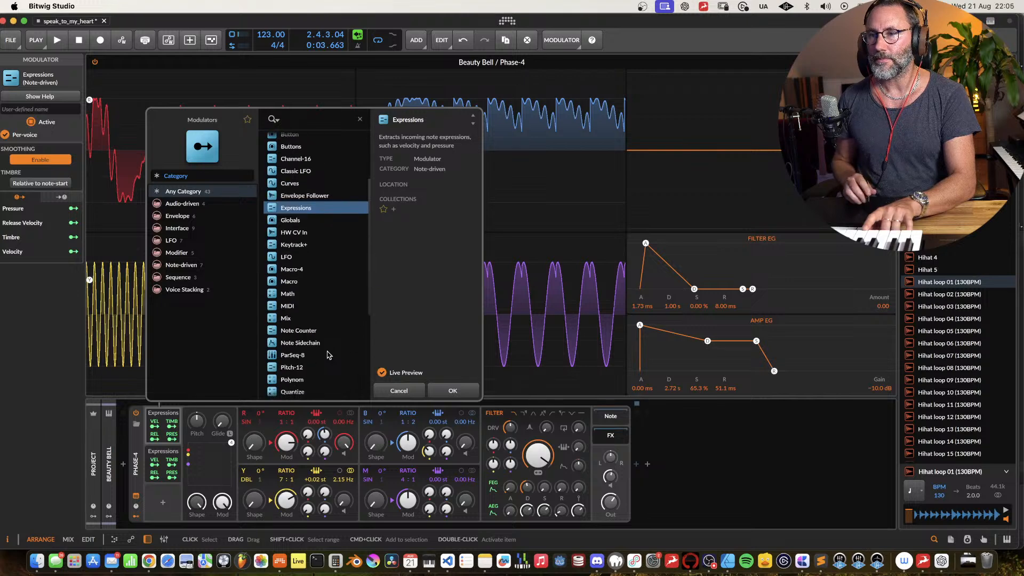
{"action": "left_click", "coordinate": [299, 252]}
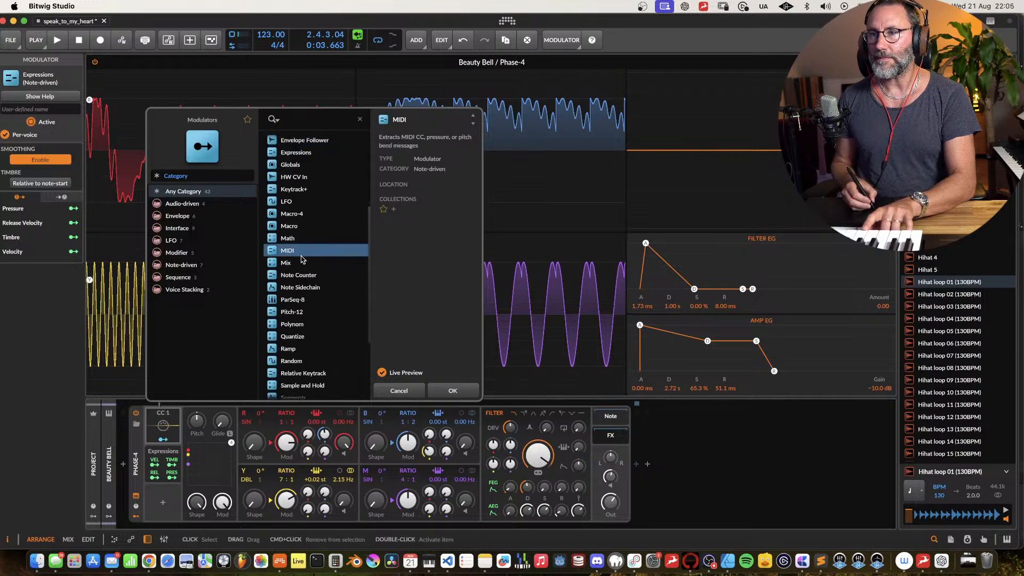
{"action": "left_click", "coordinate": [453, 391]}
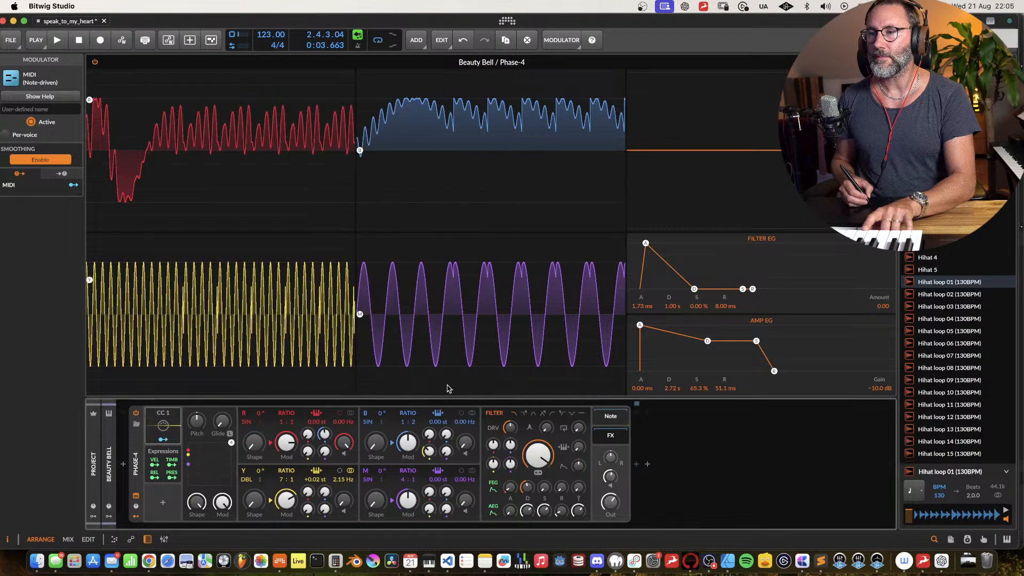
Step: Map the CC 1 modulator to the B-to-R modulation amount with a depth of 0.510
{"action": "left_click", "coordinate": [170, 441]}
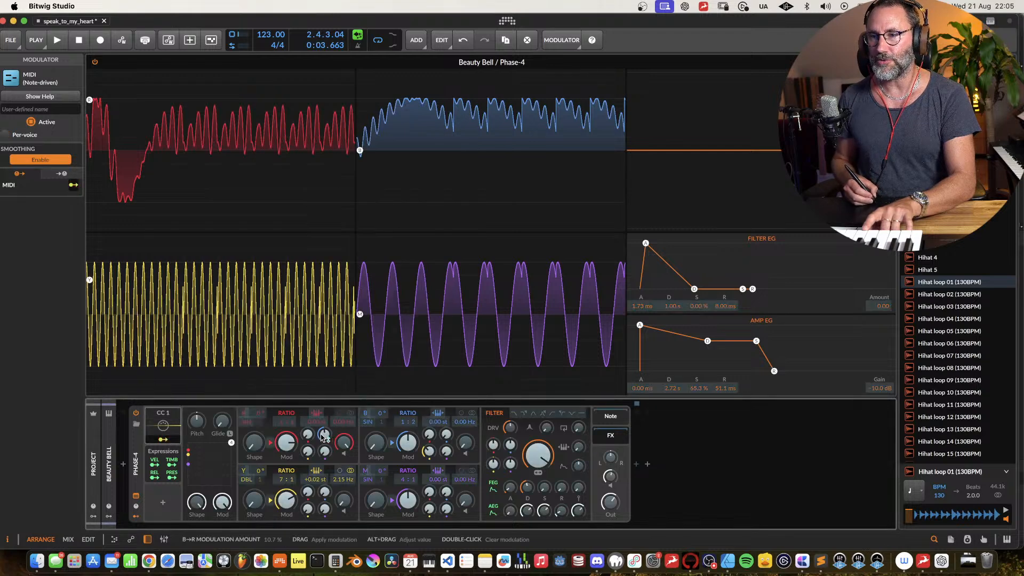
{"action": "left_click_drag", "start_coordinate": [328, 435], "coordinate": [328, 397]}
{"action": "left_click", "coordinate": [164, 440]}
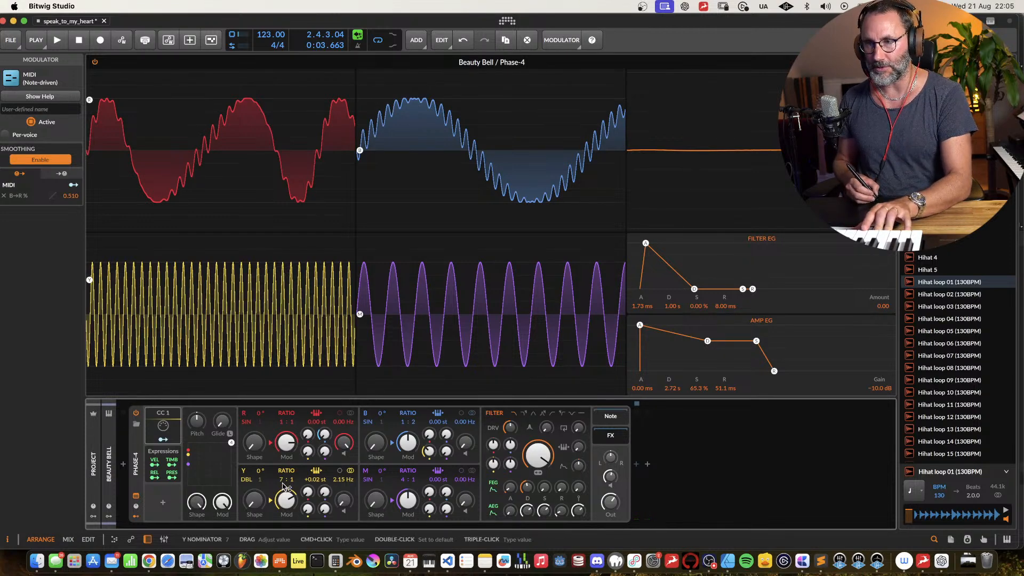
Step: Set oscillator Y's ratio to 8:1, pitch offset to -0.02 st and frequency offset to 0.33 Hz, and adjust its feedback amount
{"action": "left_click_drag", "start_coordinate": [283, 485], "coordinate": [283, 477]}
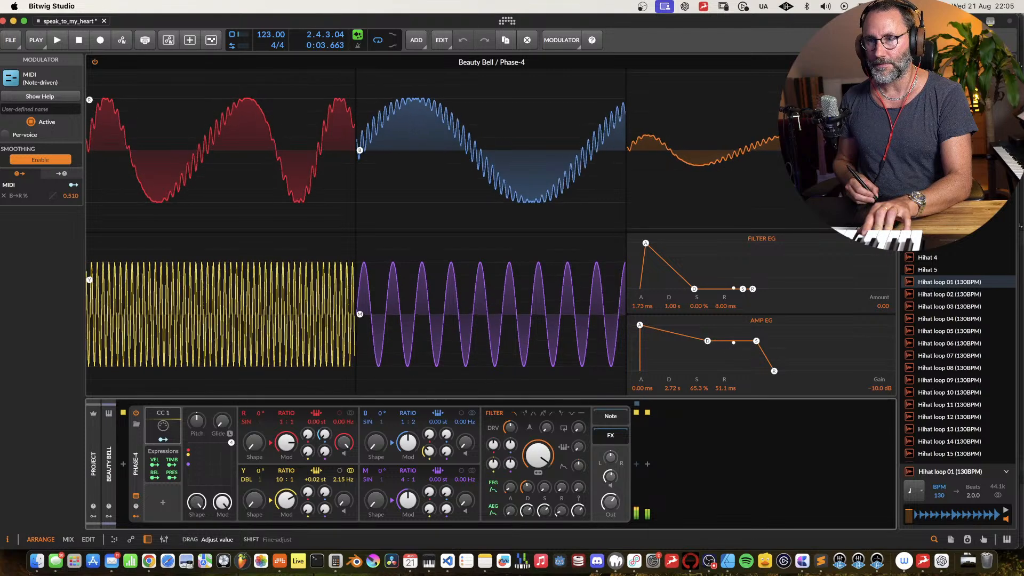
{"action": "left_click_drag", "start_coordinate": [308, 491], "coordinate": [308, 504]}
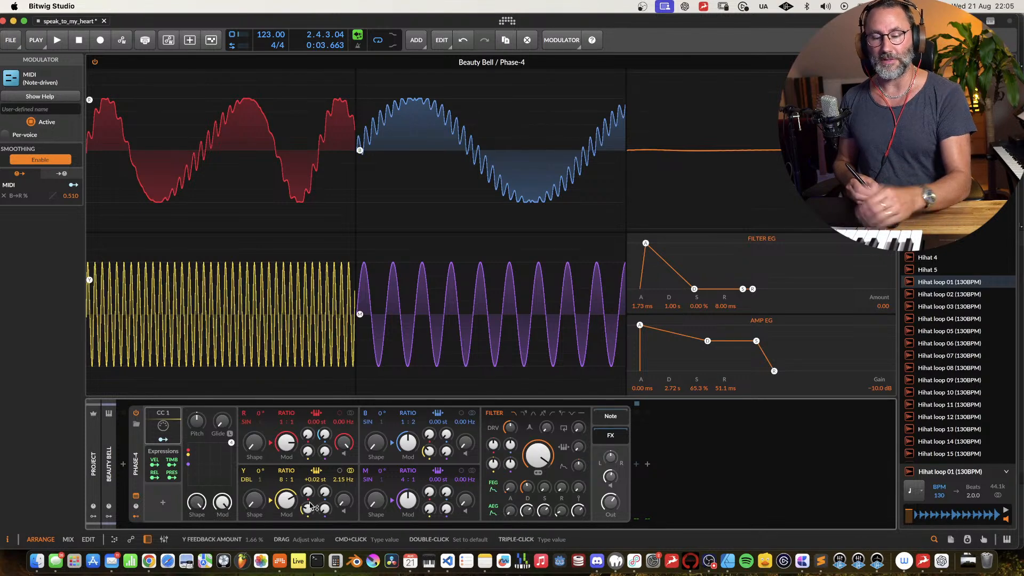
{"action": "left_click_drag", "start_coordinate": [308, 512], "coordinate": [308, 505]}
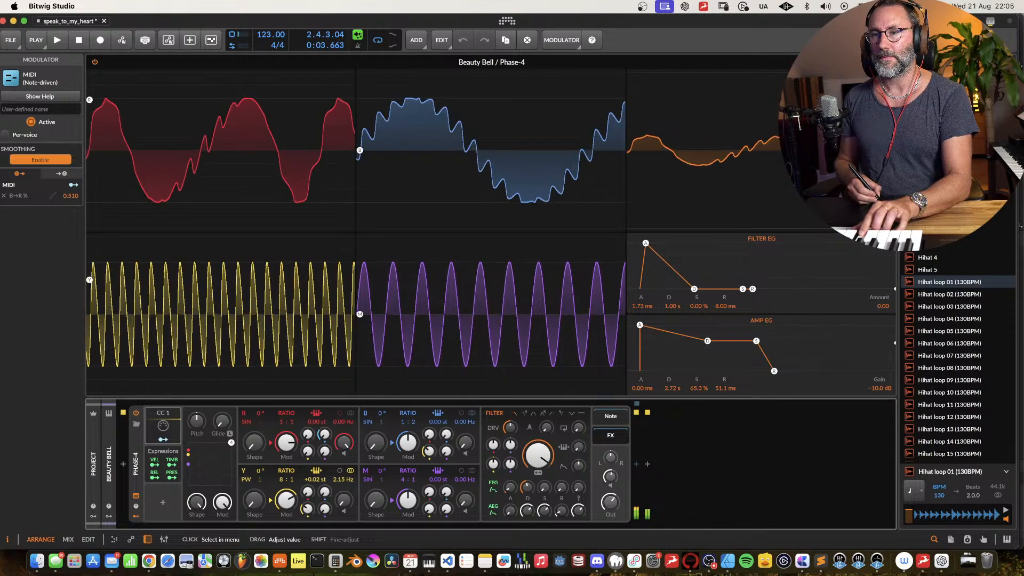
{"action": "left_click_drag", "start_coordinate": [317, 480], "coordinate": [345, 478]}
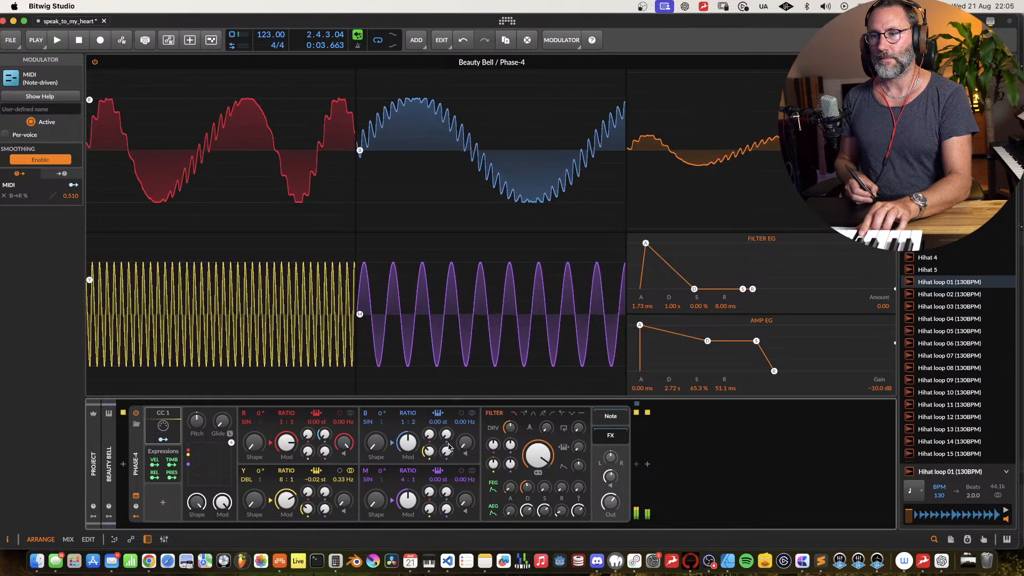
Step: Fine-tune oscillator B's frequency offset to 0.37 Hz
{"action": "left_click_drag", "start_coordinate": [470, 421], "coordinate": [470, 418]}
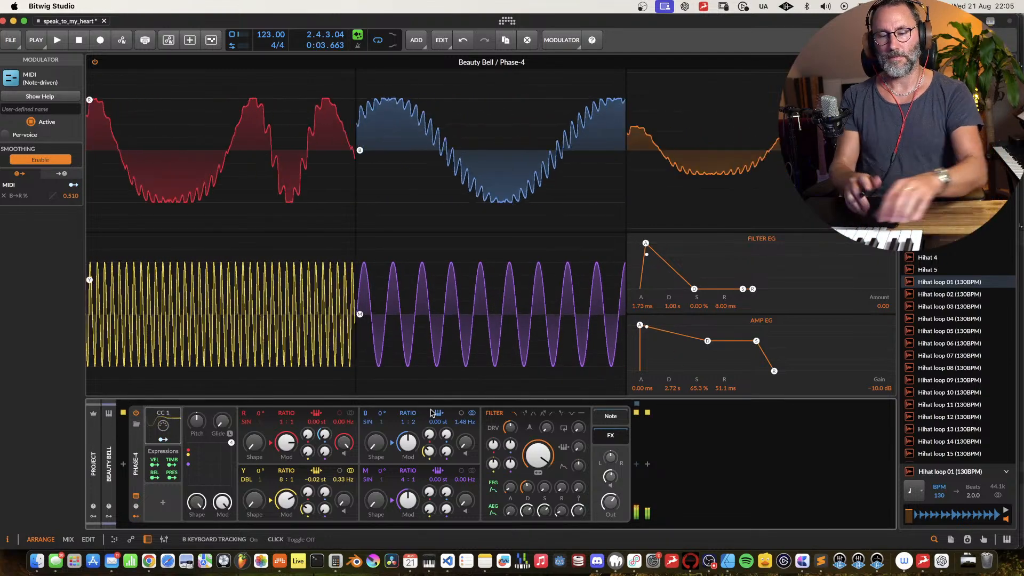
{"action": "left_click_drag", "start_coordinate": [464, 421], "coordinate": [464, 425]}
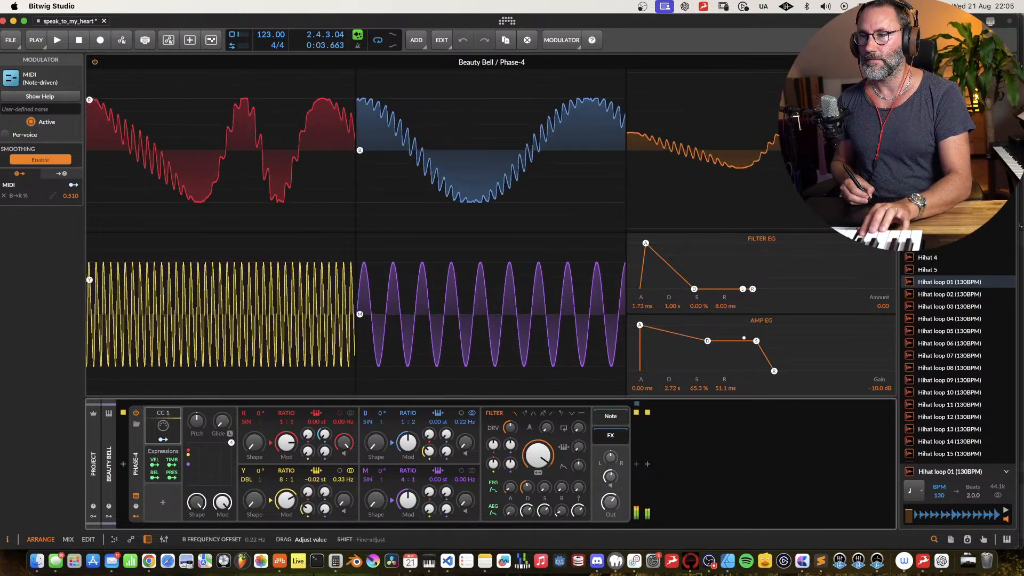
{"action": "left_click_drag", "start_coordinate": [464, 421], "coordinate": [465, 418]}
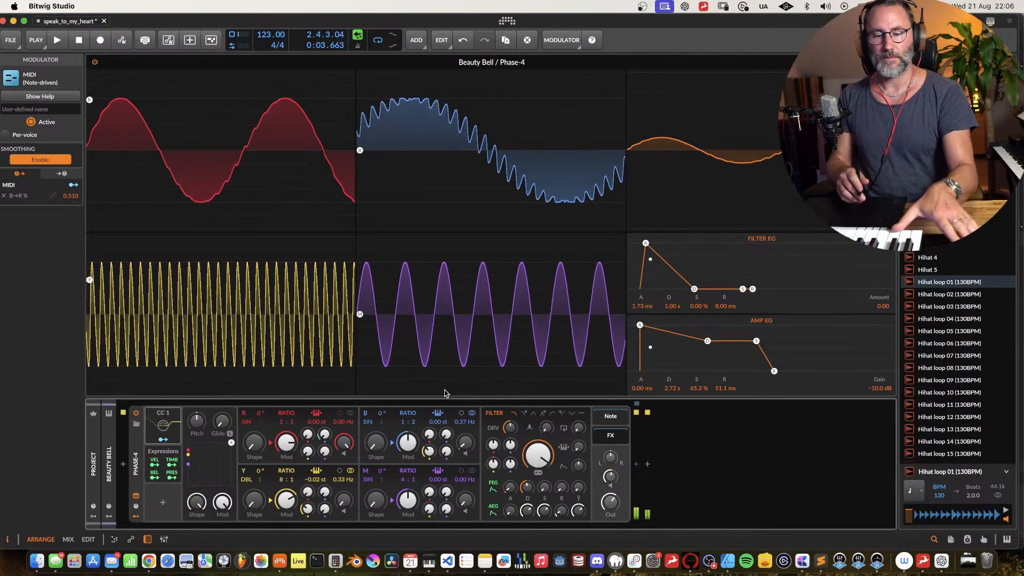
Step: Set oscillator R's ratio to 1:2 and M's ratio to 11:1, trying different modulation and filter input amounts
{"action": "left_click_drag", "start_coordinate": [290, 425], "coordinate": [285, 414]}
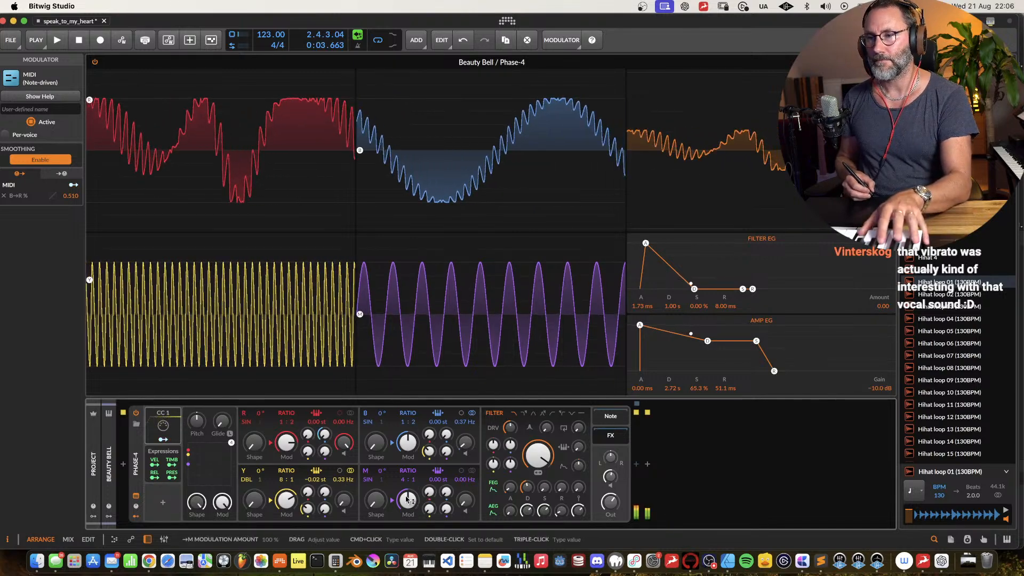
{"action": "left_click_drag", "start_coordinate": [307, 491], "coordinate": [308, 491]}
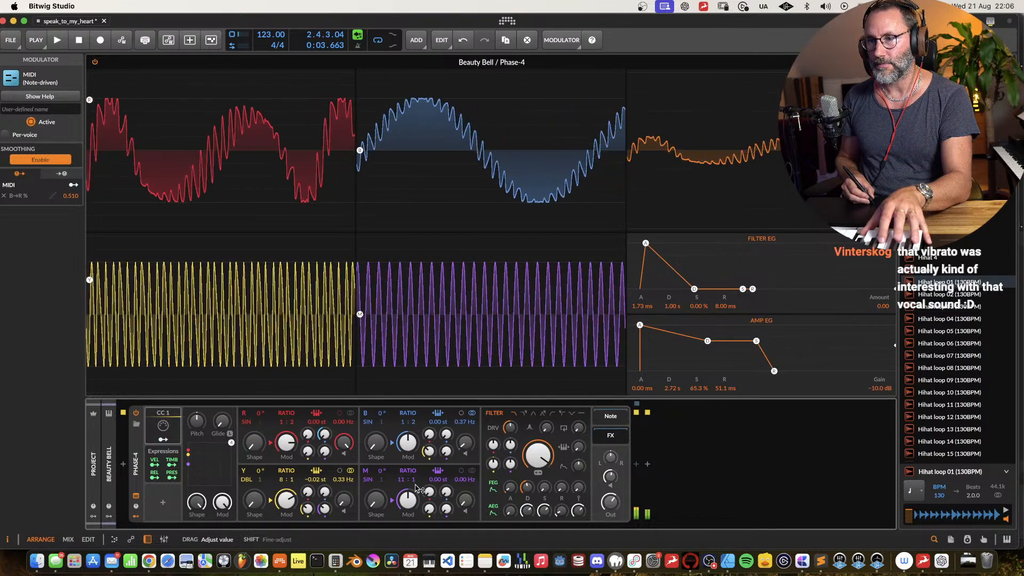
{"action": "left_click_drag", "start_coordinate": [429, 492], "coordinate": [429, 518]}
{"action": "left_click_drag", "start_coordinate": [510, 445], "coordinate": [510, 441]}
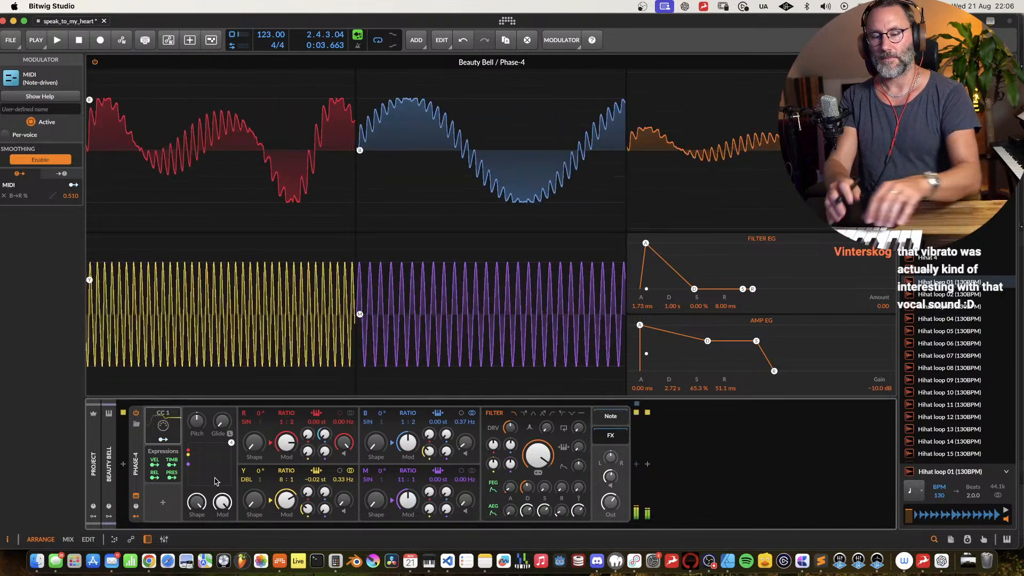
Step: Set oscillator B's pitch offset to +0.01 st and its shape to DBL
{"action": "left_click_drag", "start_coordinate": [440, 425], "coordinate": [441, 423]}
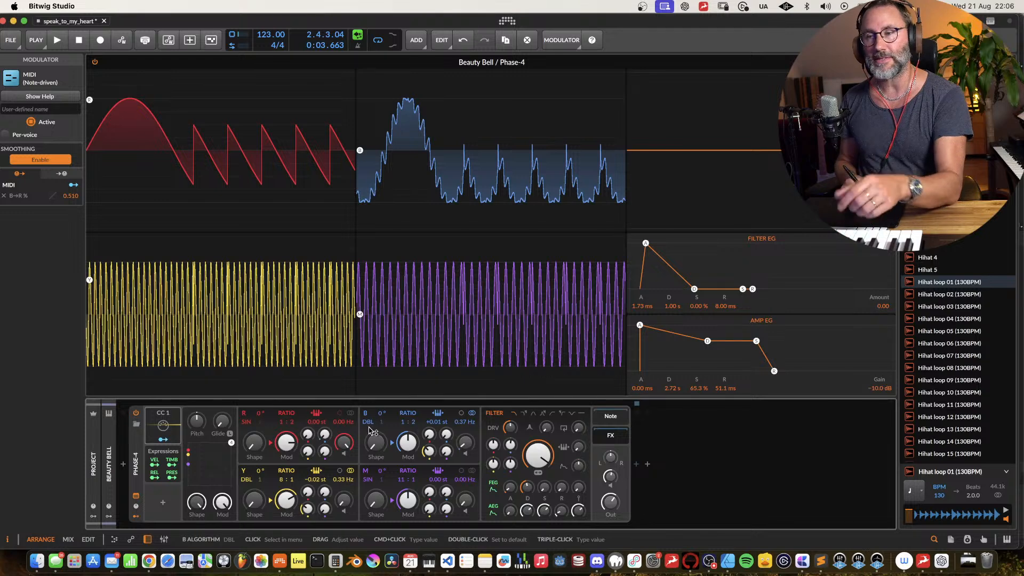
{"action": "left_click_drag", "start_coordinate": [368, 422], "coordinate": [368, 416]}
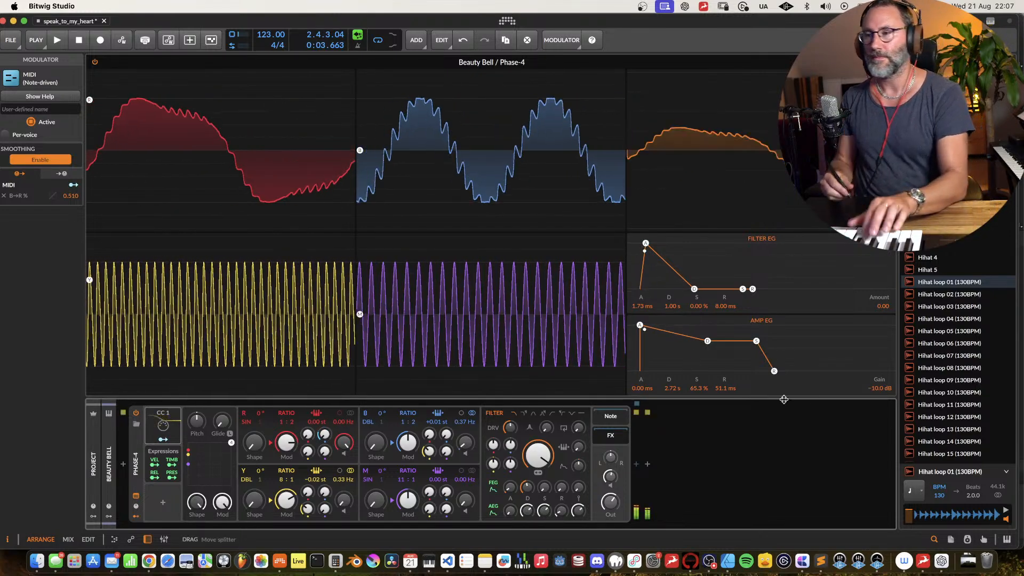
Step: Insert the ValhallaRoom reverb after Phase-4 in the device chain
{"action": "left_click", "coordinate": [617, 439]}
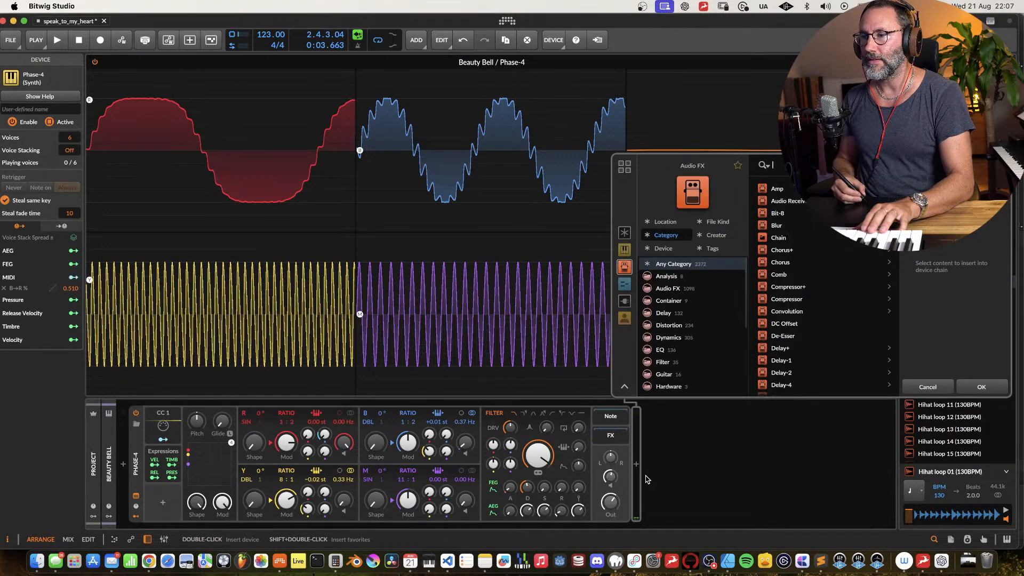
{"action": "type", "text": "rev"}
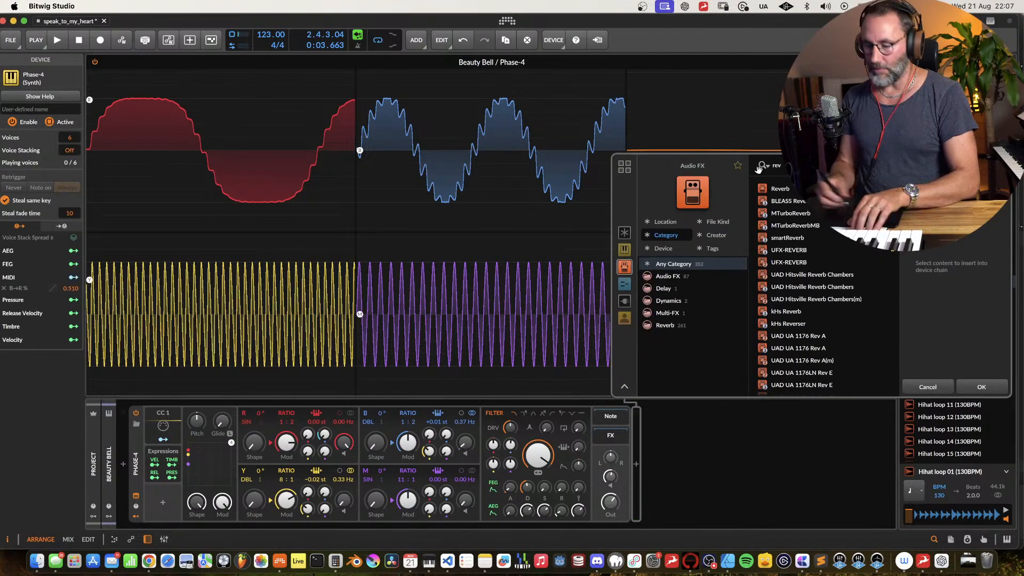
{"action": "key", "text": "BackSpace"}
{"action": "key", "text": "BackSpace"}
{"action": "key", "text": "BackSpace"}
{"action": "type", "text": "val"}
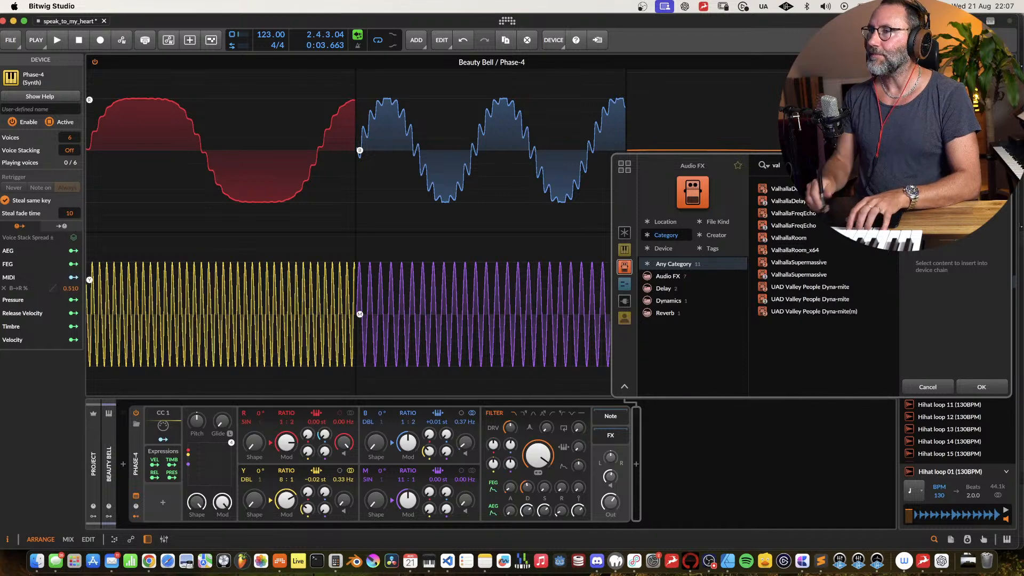
{"action": "left_click", "coordinate": [806, 239]}
{"action": "key", "text": "Return"}
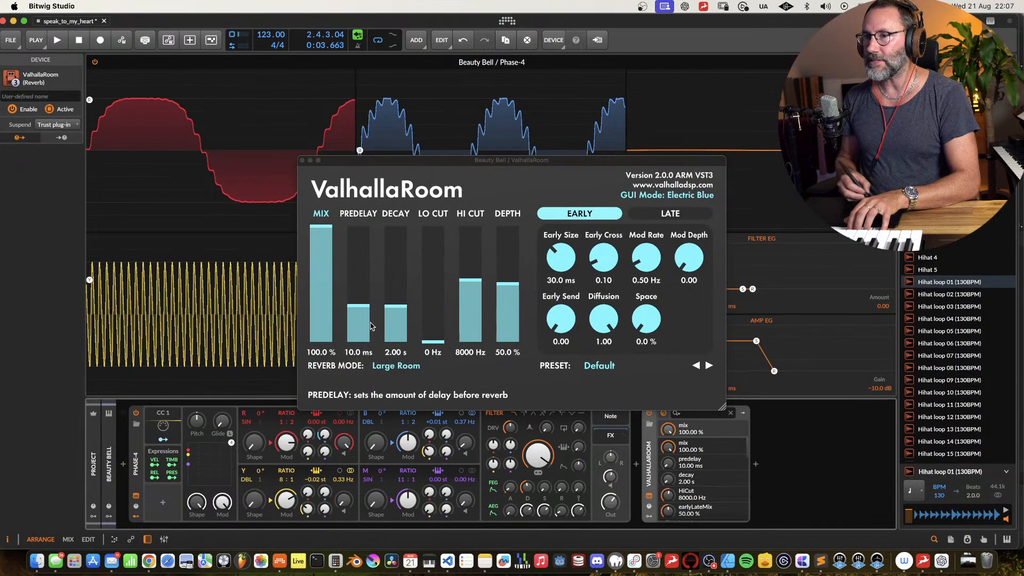
Step: Set ValhallaRoom's mix to 26.6% and decay to 0.53 s, and adjust oscillator Y's feedback amount
{"action": "left_click", "coordinate": [320, 311]}
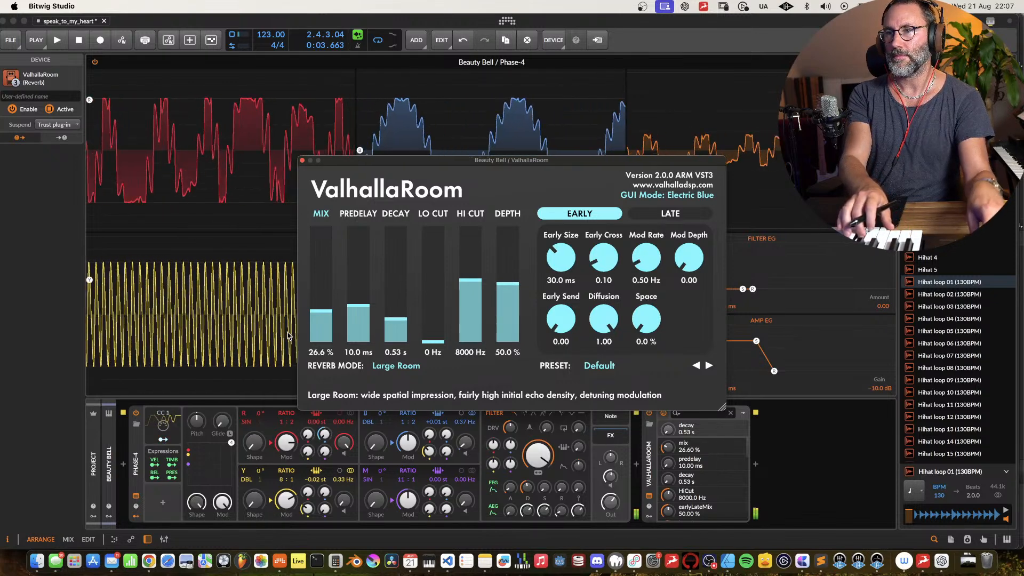
{"action": "left_click", "coordinate": [302, 160]}
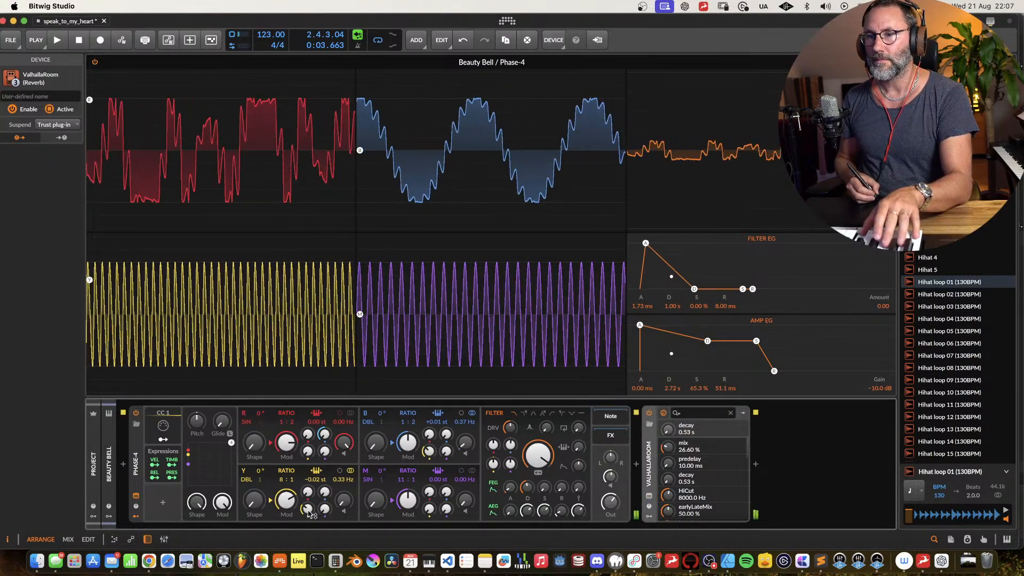
{"action": "left_click_drag", "start_coordinate": [308, 508], "coordinate": [307, 501]}
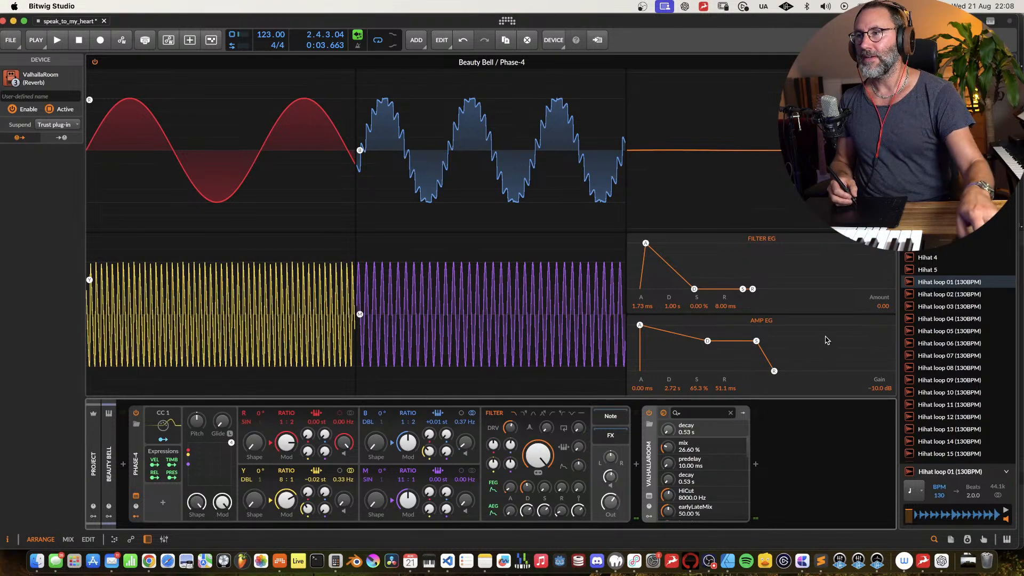
Step: Close Phase-4's expanded view and play the arrangement from bar 18
{"action": "left_click", "coordinate": [136, 496]}
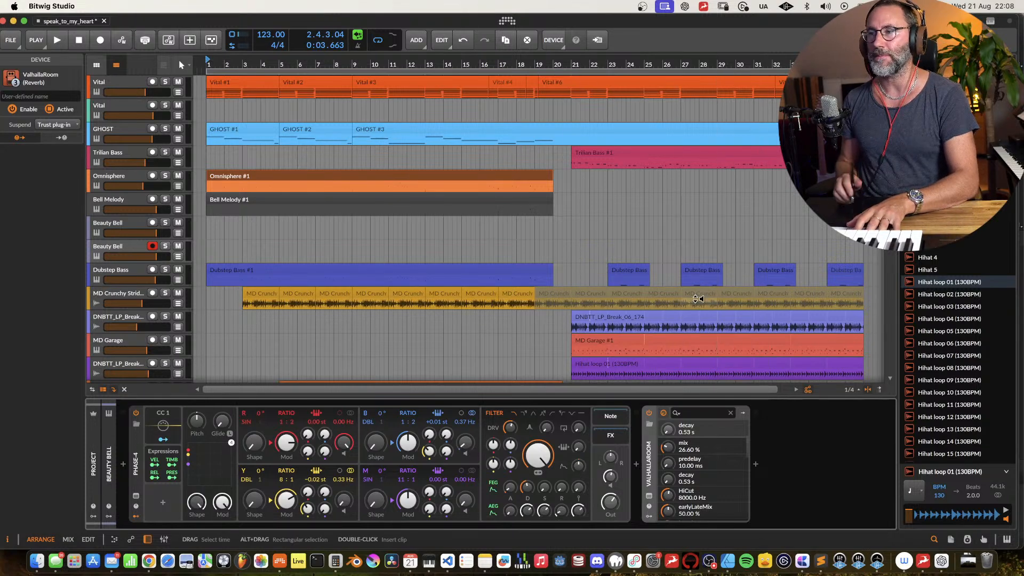
{"action": "left_click", "coordinate": [573, 64]}
{"action": "left_click", "coordinate": [517, 64]}
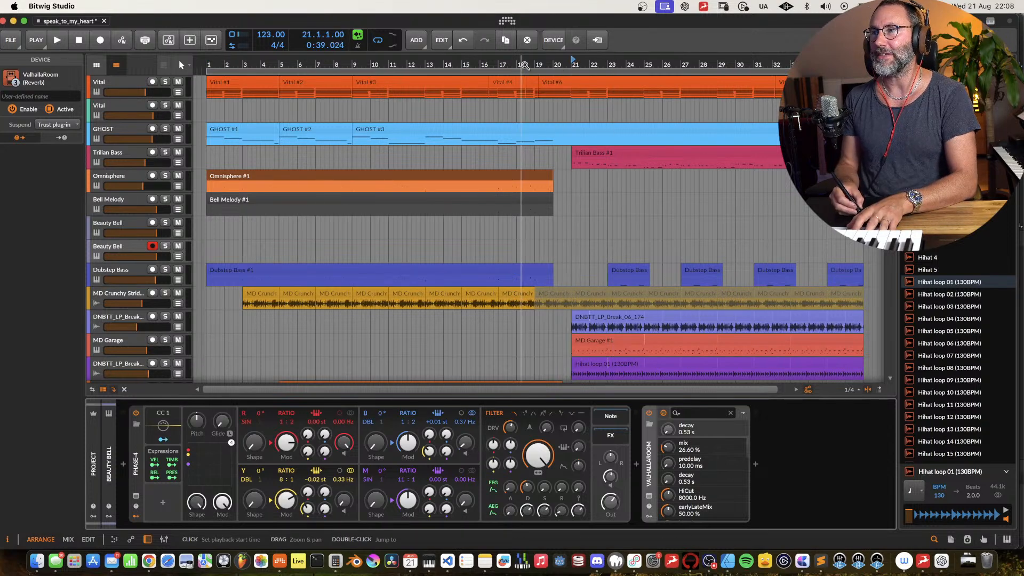
{"action": "key", "text": "space"}
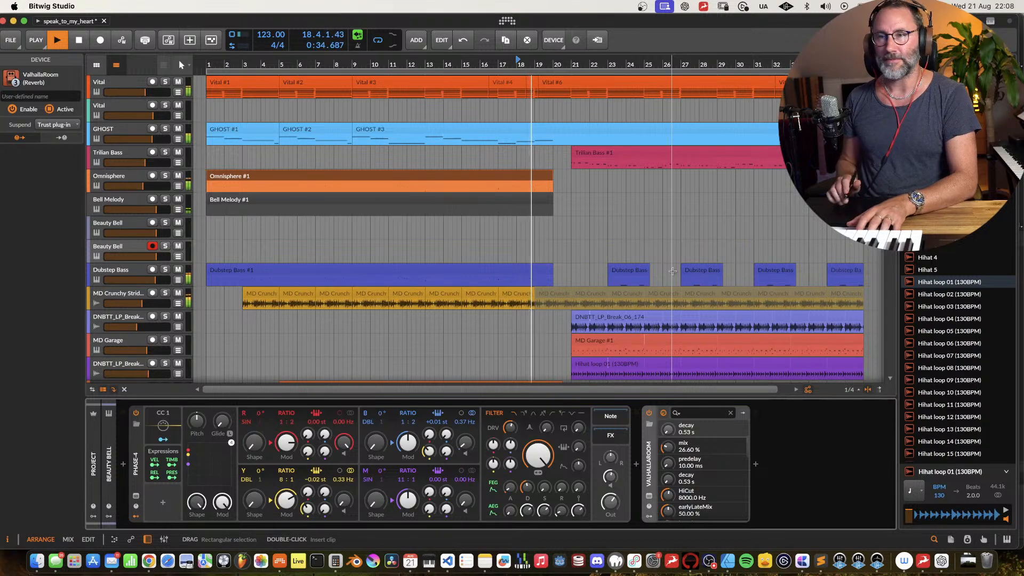
Step: Select the Dubstep Bass track and compare the playing mix with the topmost Vital track muted and unmuted
{"action": "left_click", "coordinate": [130, 273]}
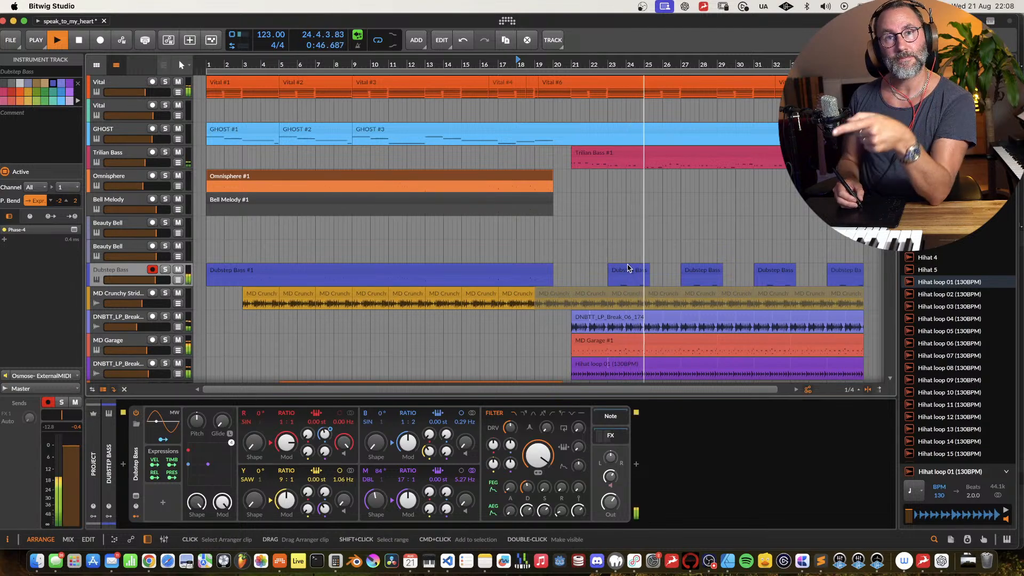
{"action": "scroll", "coordinate": [312, 304], "scroll_direction": "down", "scroll_amount": 8}
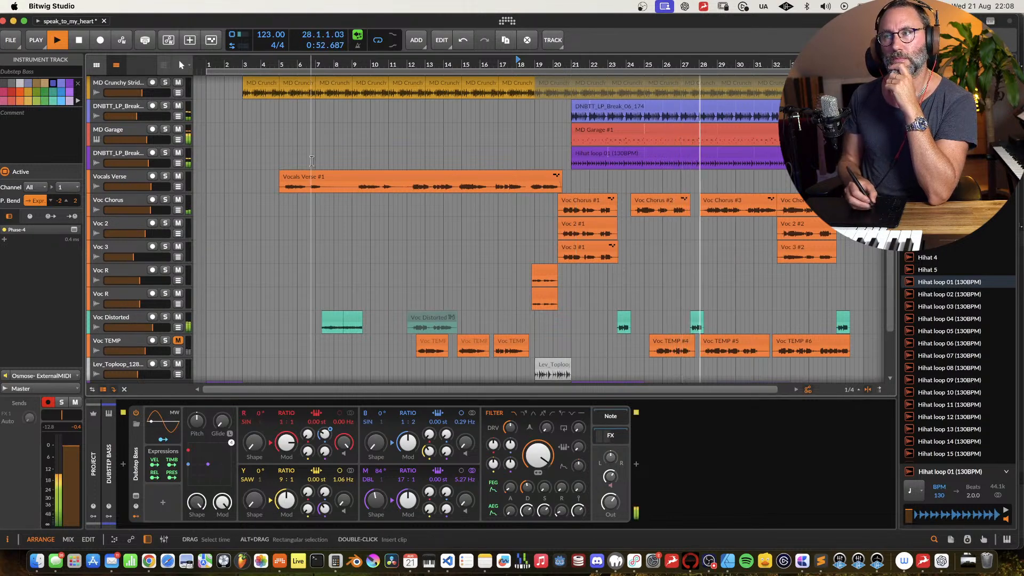
{"action": "scroll", "coordinate": [166, 202], "scroll_direction": "up", "scroll_amount": 8}
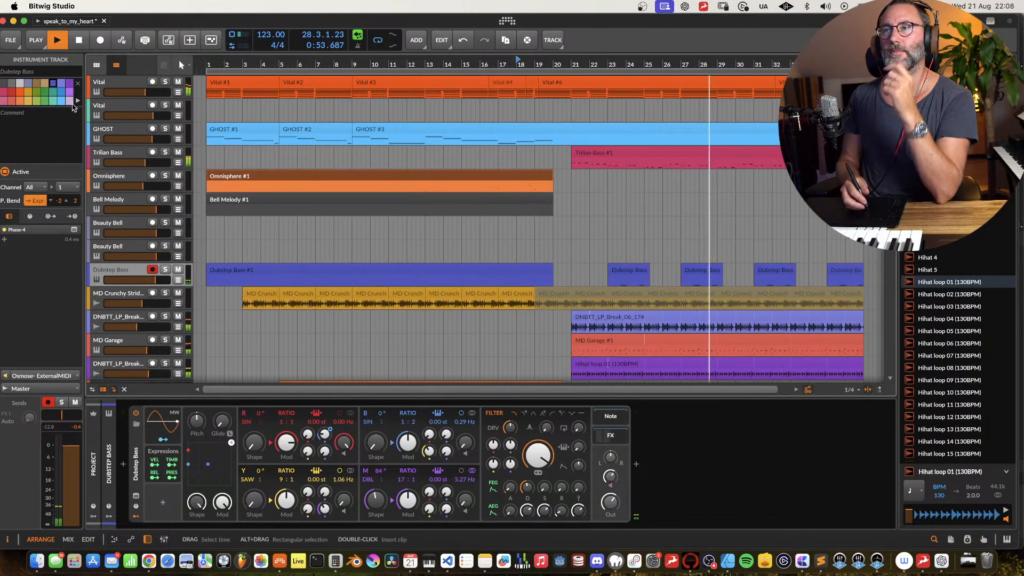
{"action": "left_click", "coordinate": [178, 81]}
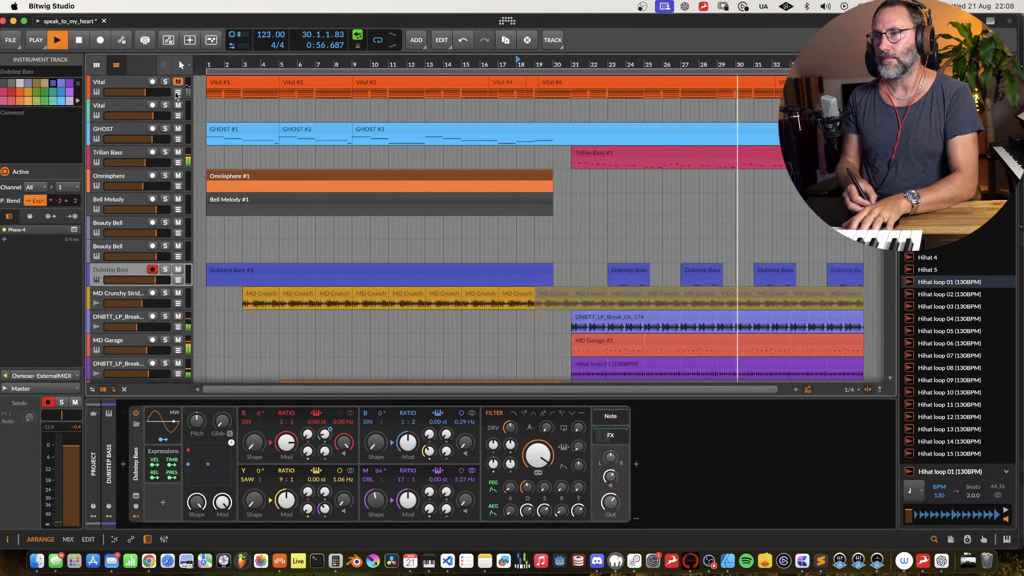
{"action": "left_click", "coordinate": [178, 82]}
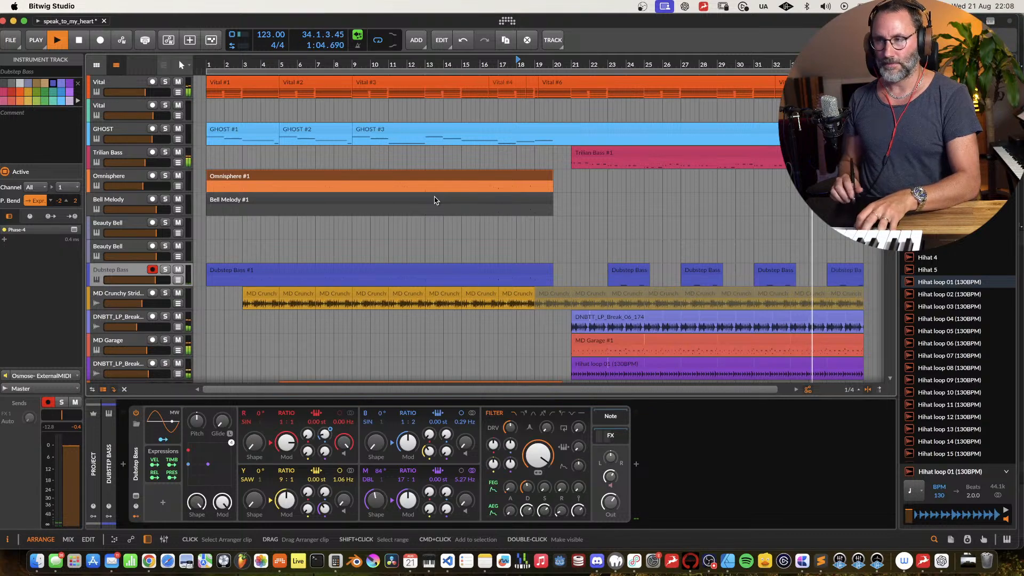
{"action": "scroll", "coordinate": [533, 201], "scroll_direction": "down", "scroll_amount": 15}
{"action": "scroll", "coordinate": [639, 201], "scroll_direction": "right", "scroll_amount": 3}
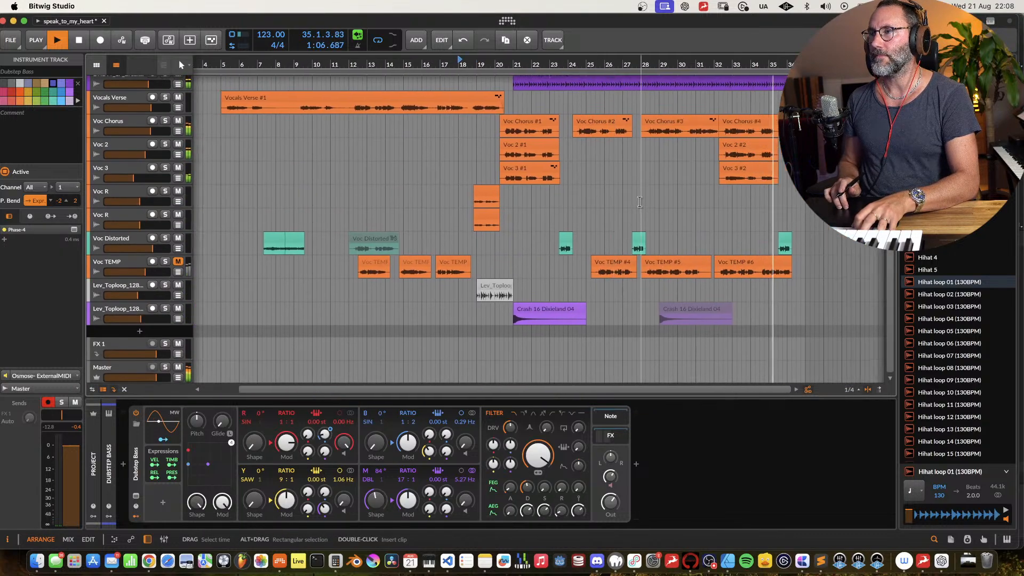
{"action": "scroll", "coordinate": [640, 202], "scroll_direction": "right", "scroll_amount": 4}
{"action": "scroll", "coordinate": [639, 202], "scroll_direction": "up", "scroll_amount": 15}
{"action": "scroll", "coordinate": [640, 202], "scroll_direction": "left", "scroll_amount": 7}
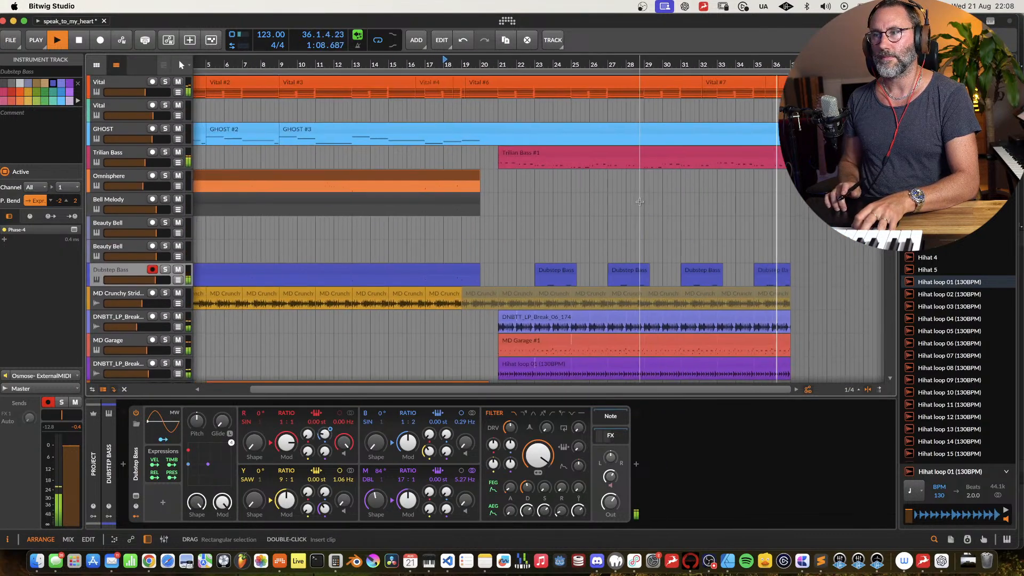
{"action": "scroll", "coordinate": [640, 201], "scroll_direction": "right", "scroll_amount": 4}
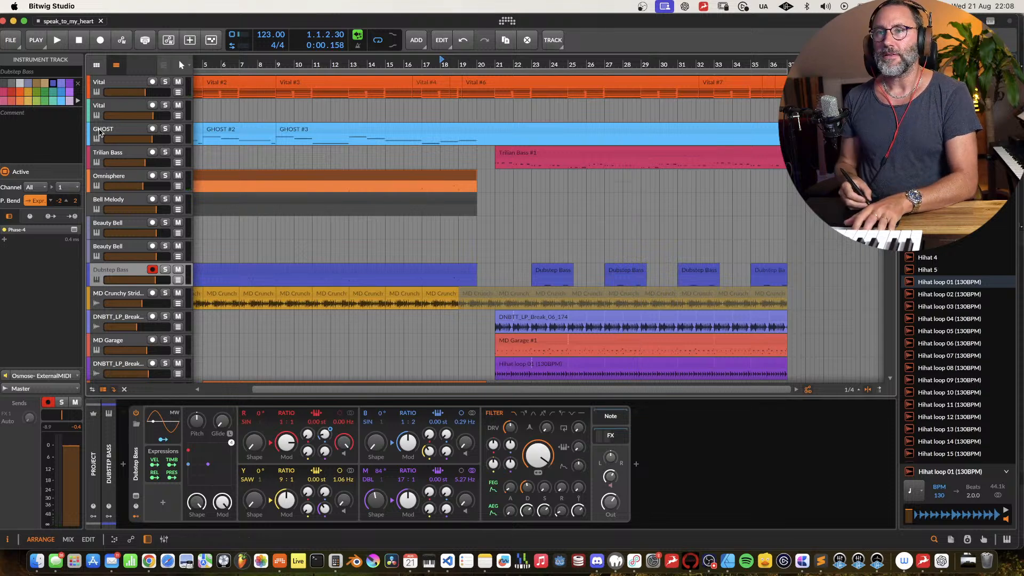
Step: Solo the topmost Vital track and play it from bar 15
{"action": "left_click", "coordinate": [134, 92]}
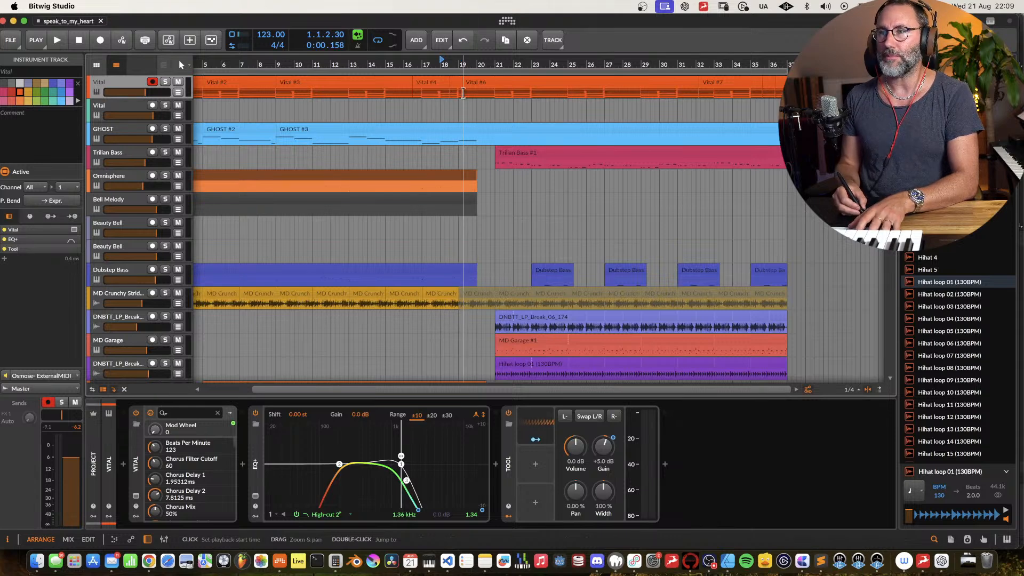
{"action": "left_click", "coordinate": [387, 61]}
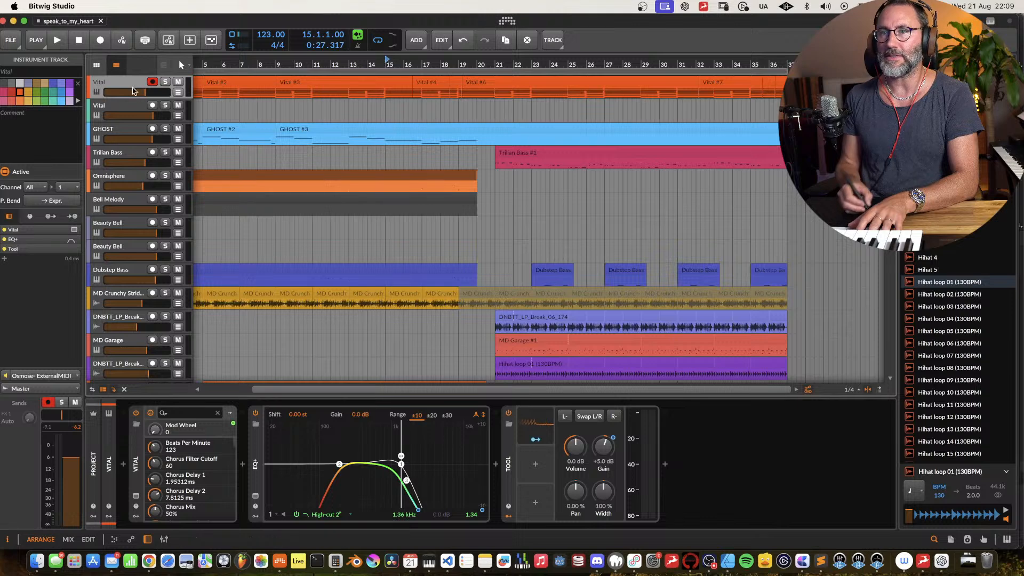
{"action": "left_click", "coordinate": [165, 83]}
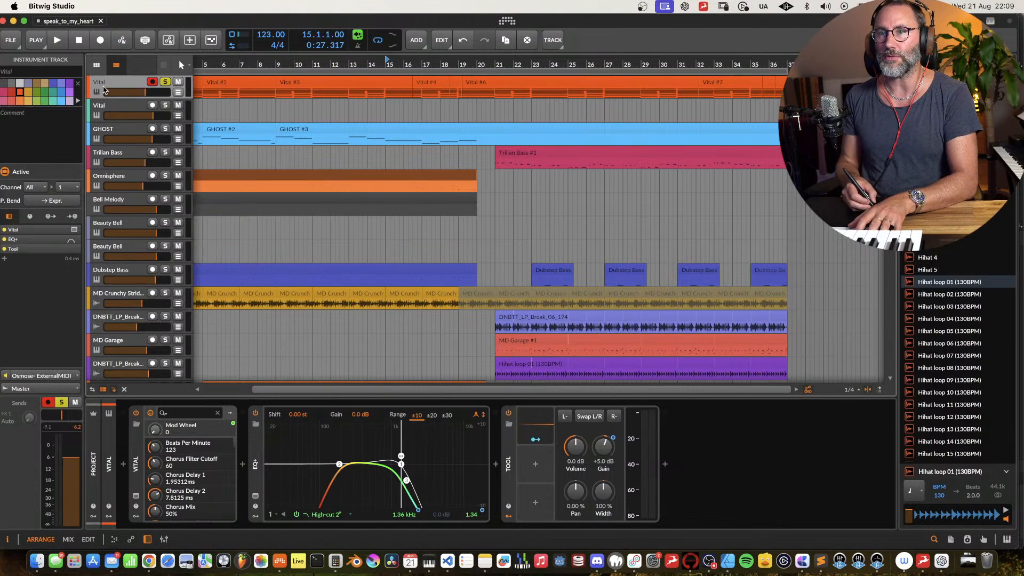
{"action": "key", "text": "space"}
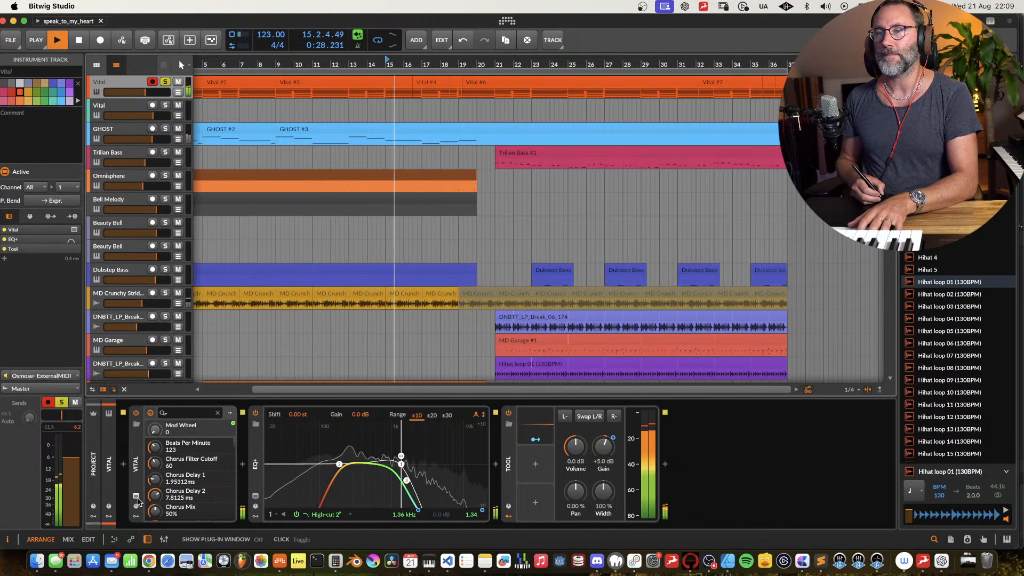
Step: Compare the soloed Vital sound with EQ+ active and bypassed during playback, ending with EQ+ bypassed
{"action": "left_click", "coordinate": [255, 414]}
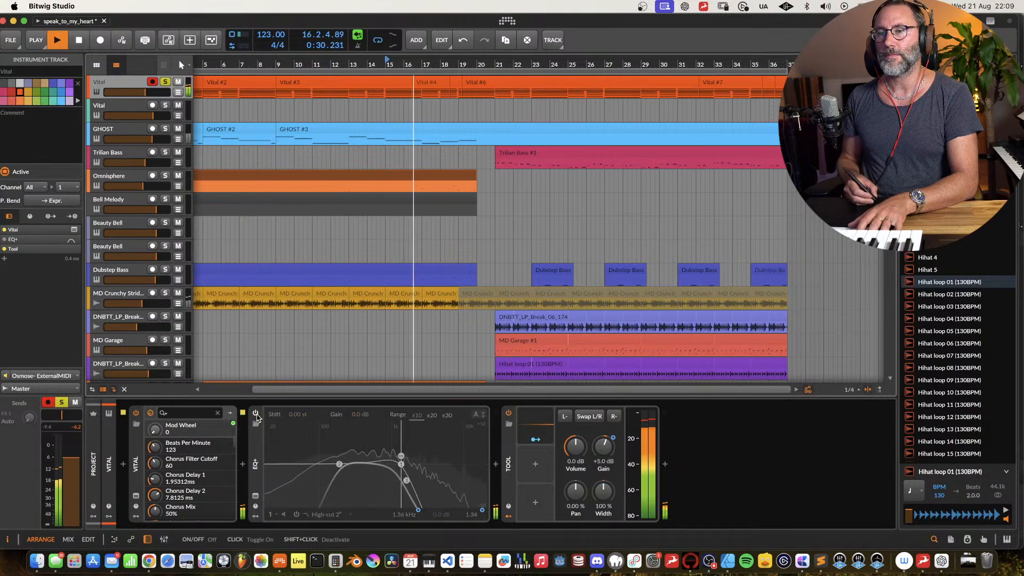
{"action": "left_click", "coordinate": [254, 414]}
{"action": "key", "text": "space"}
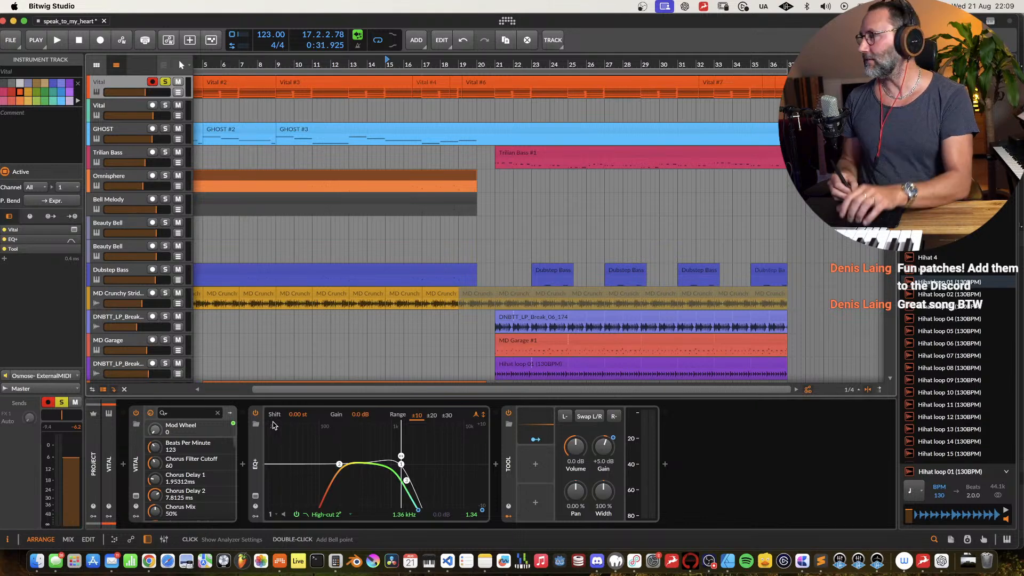
{"action": "key", "text": "space"}
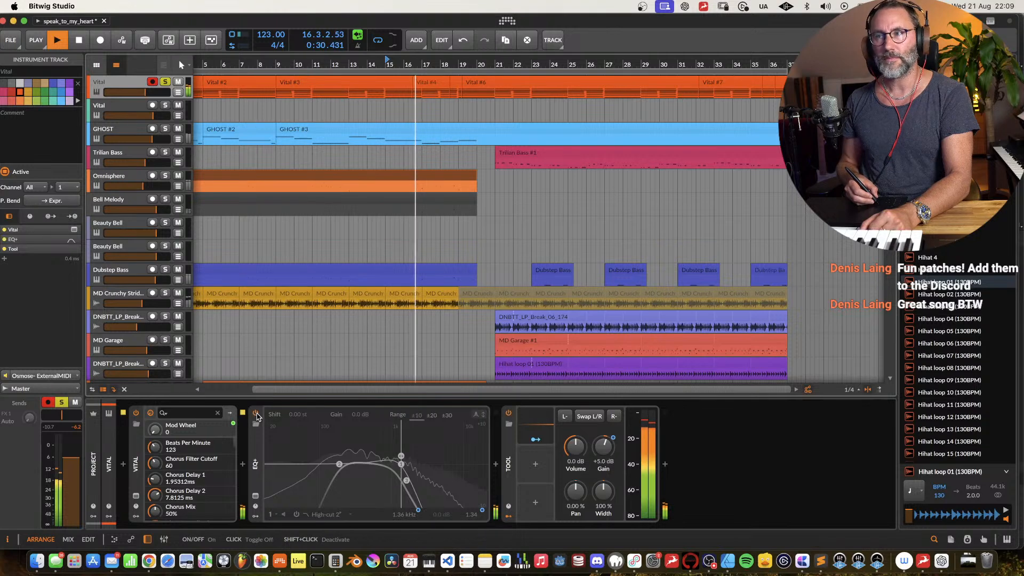
{"action": "key", "text": "space"}
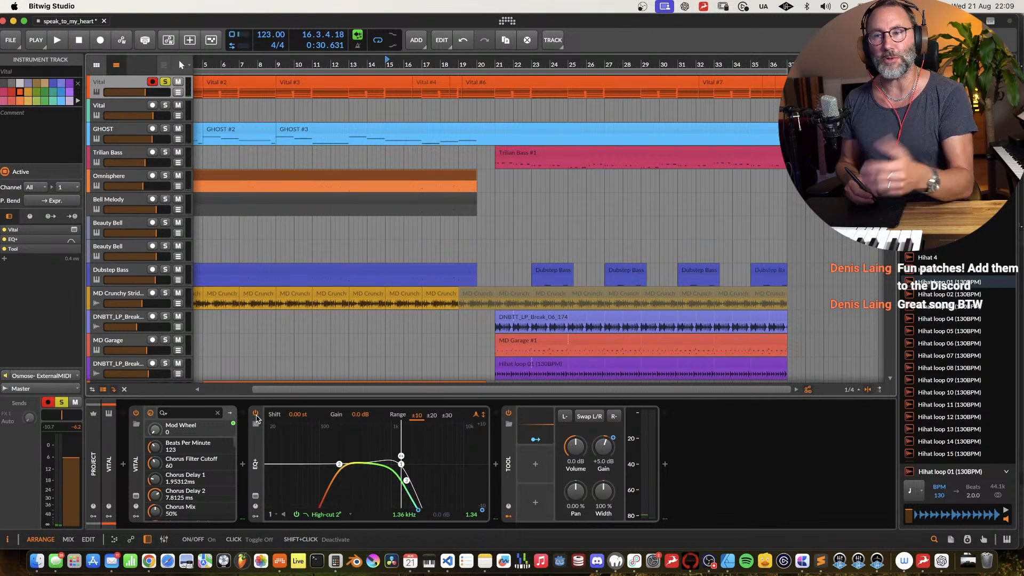
{"action": "left_click", "coordinate": [255, 414]}
Step: Raise the mod wheel to its maximum in the Vital plug-in window during playback, and close the window
{"action": "key", "text": "space"}
{"action": "left_click", "coordinate": [136, 496]}
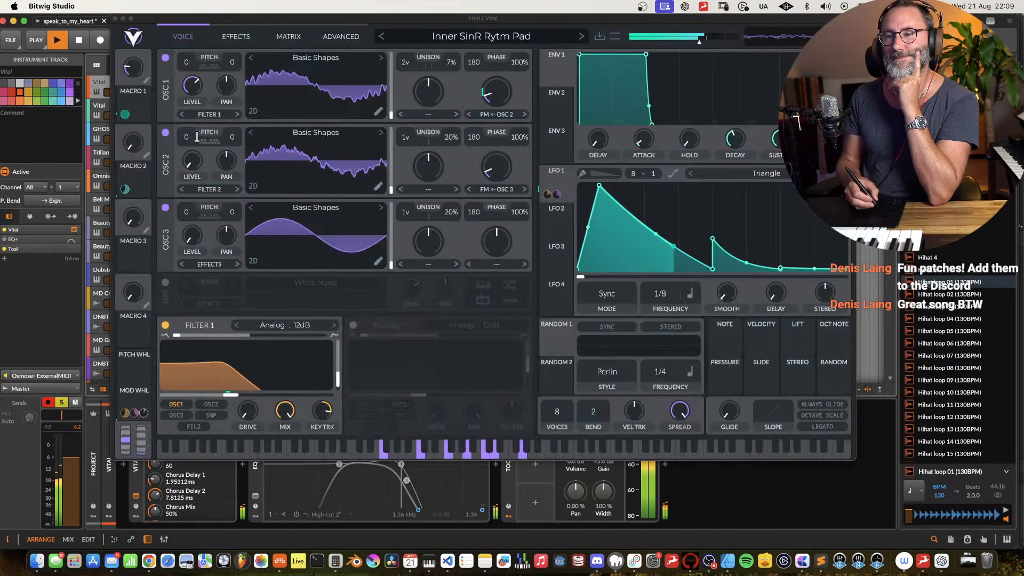
{"action": "left_click_drag", "start_coordinate": [133, 70], "coordinate": [140, 73]}
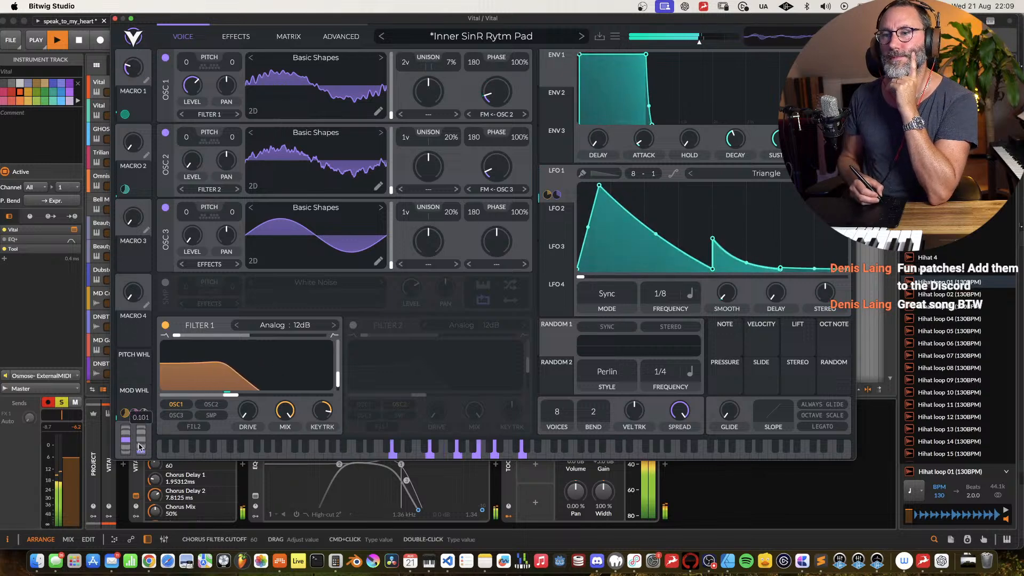
{"action": "left_click", "coordinate": [115, 19]}
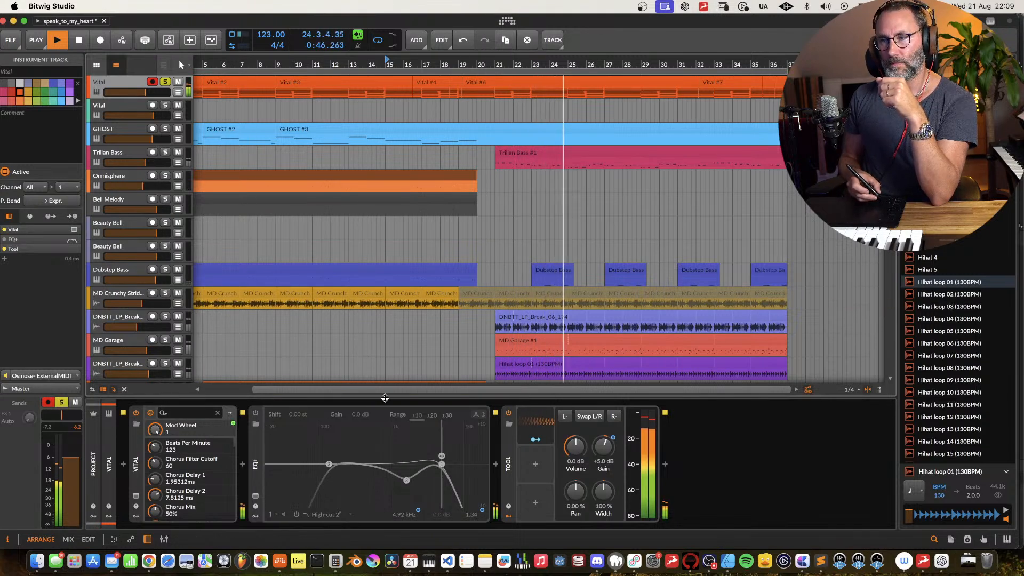
Step: Compare the Vital sound with the Tool device off and on, and unsolo the track
{"action": "left_click", "coordinate": [508, 414]}
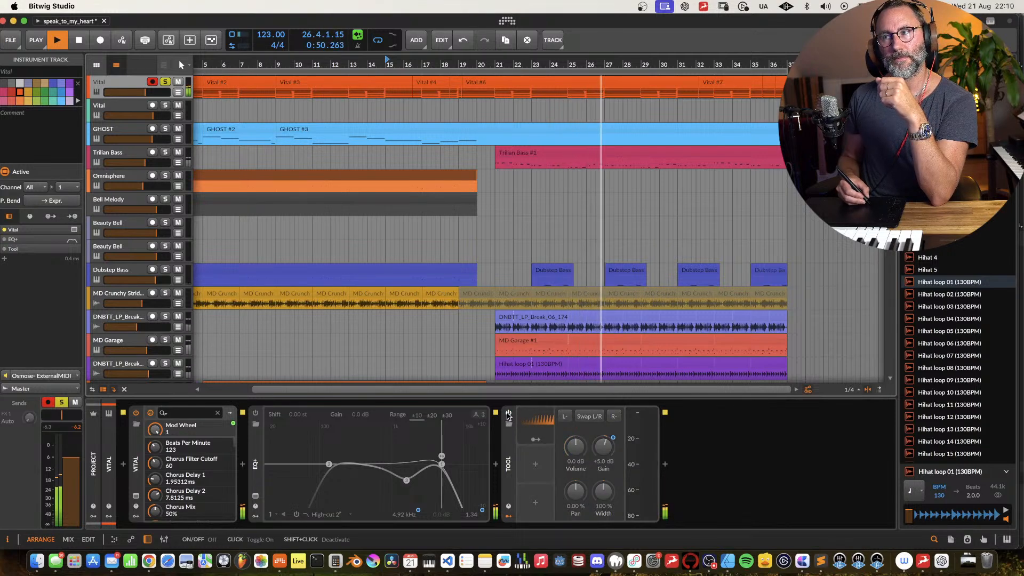
{"action": "left_click", "coordinate": [508, 414]}
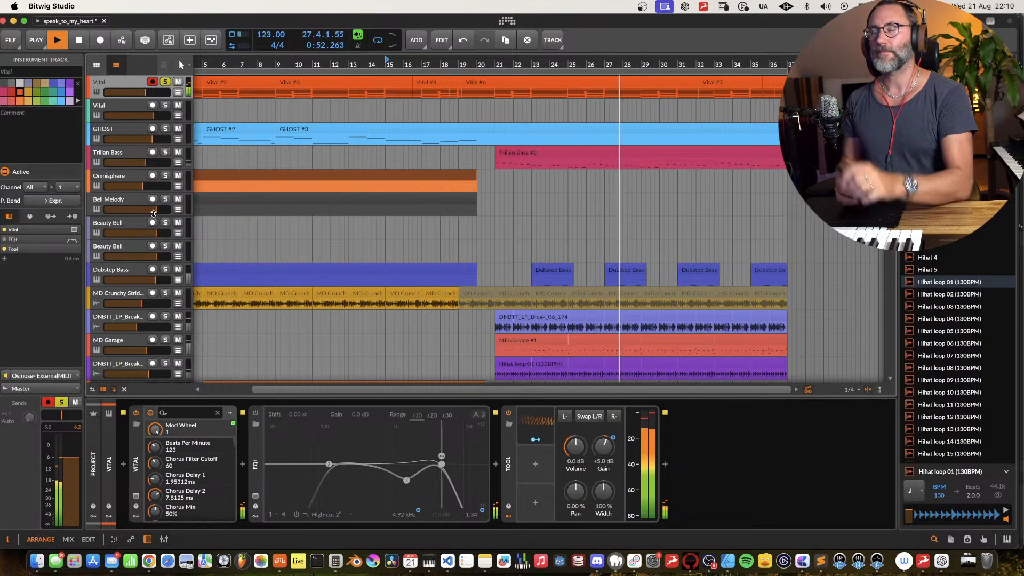
{"action": "left_click", "coordinate": [166, 83]}
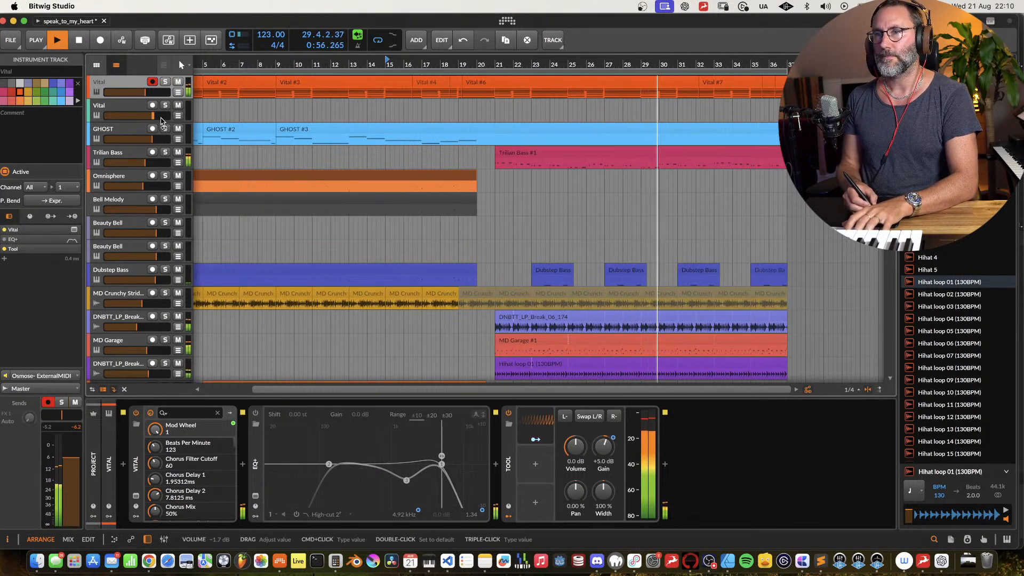
Step: Compare the full mix with the Vital track's EQ+ on and off, leave it enabled, and save the project
{"action": "left_click", "coordinate": [255, 413]}
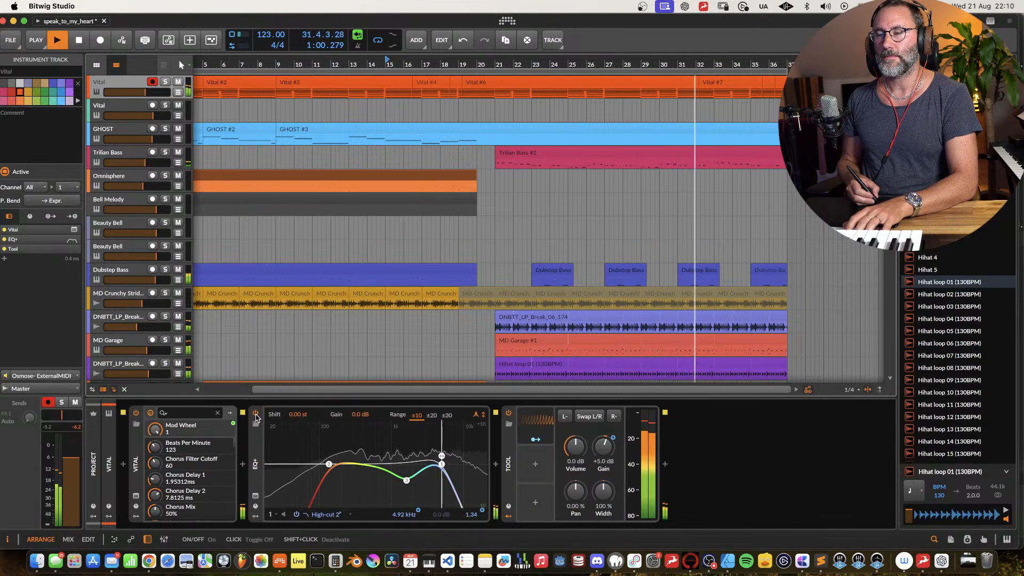
{"action": "left_click", "coordinate": [256, 413]}
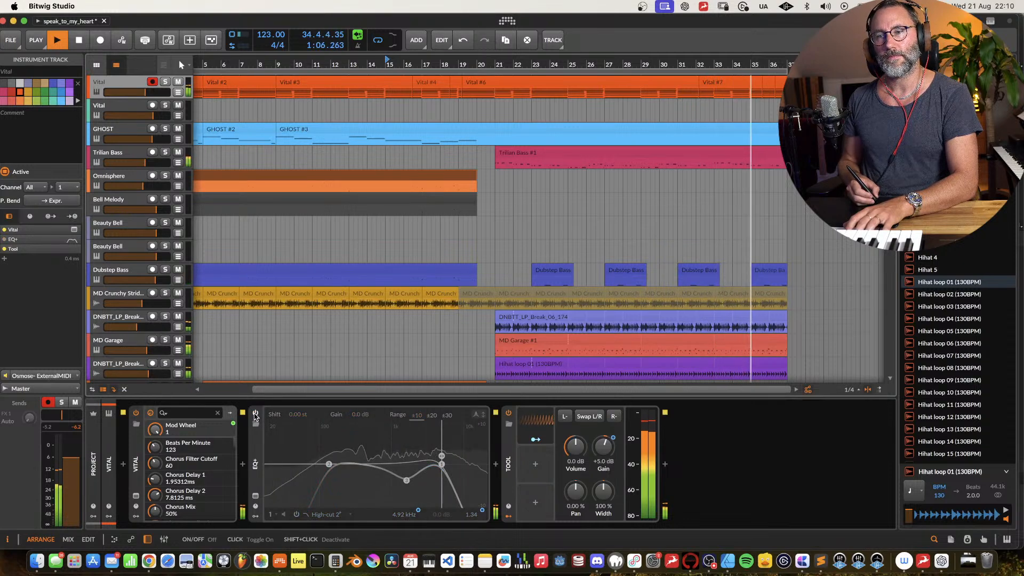
{"action": "left_click", "coordinate": [256, 414]}
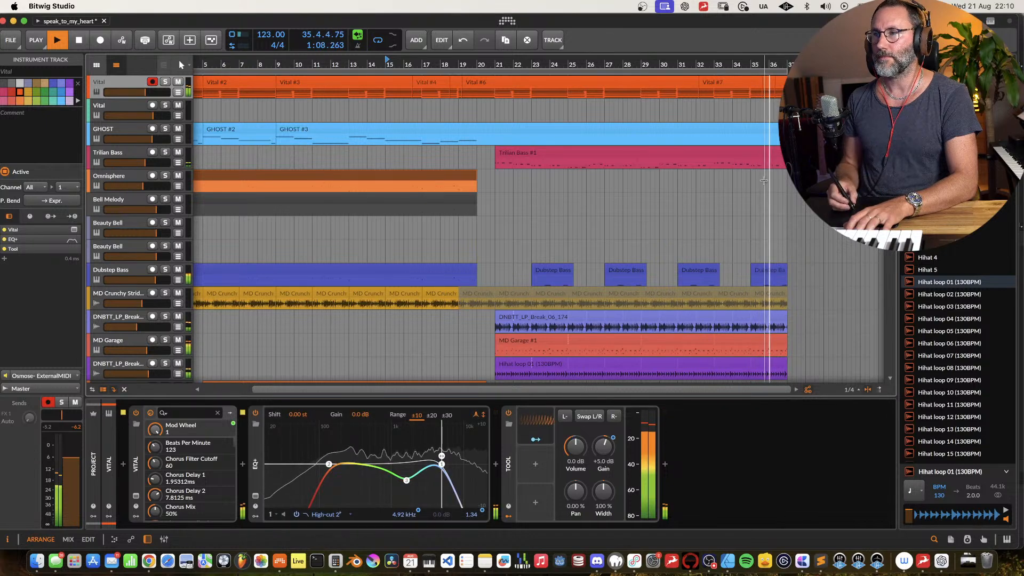
{"action": "key", "text": "space"}
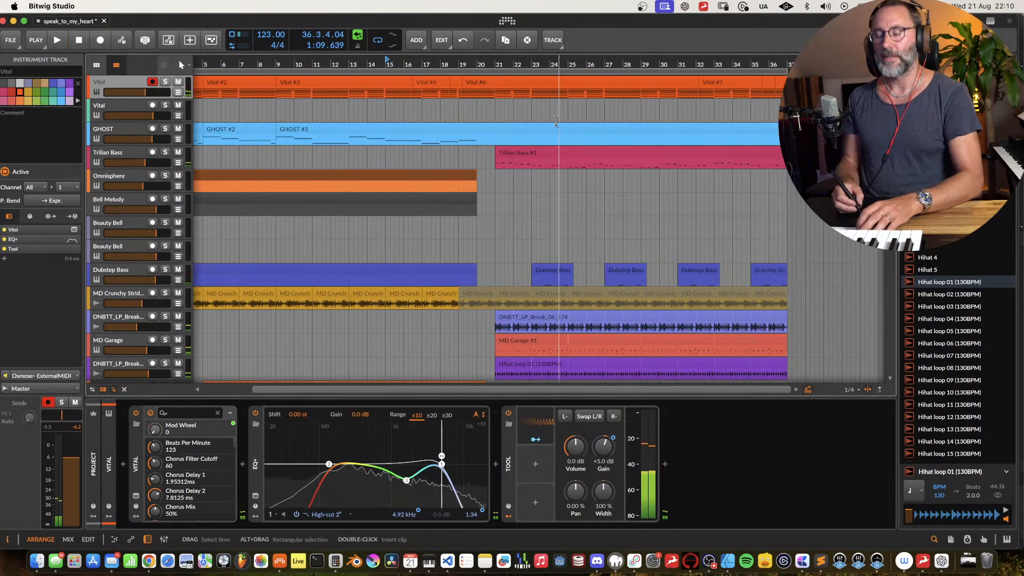
{"action": "key", "text": "super+s"}
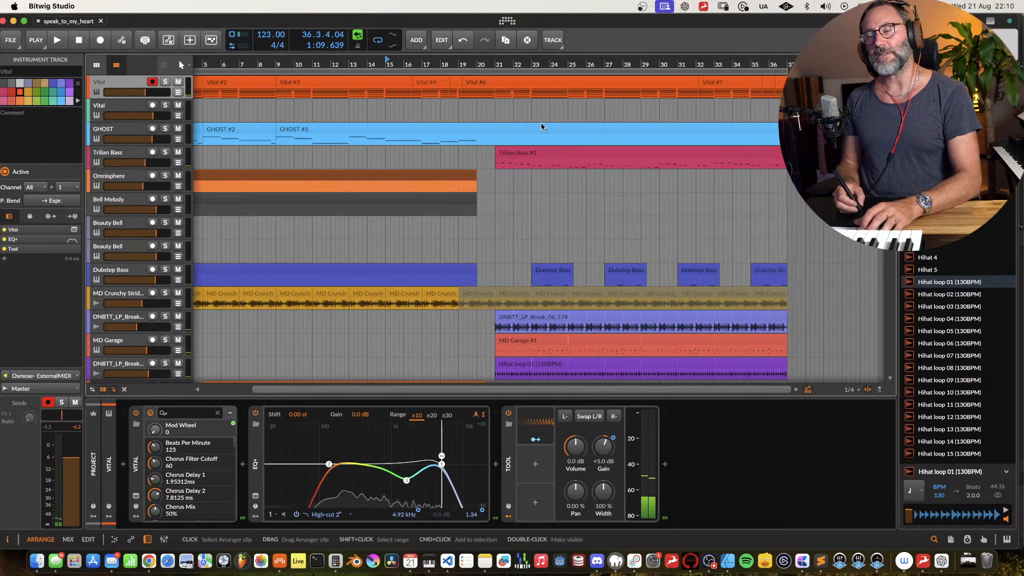
Step: Play the arrangement from bar 21 and compare the Vital track with its EQ+ bypassed and active
{"action": "left_click", "coordinate": [496, 65]}
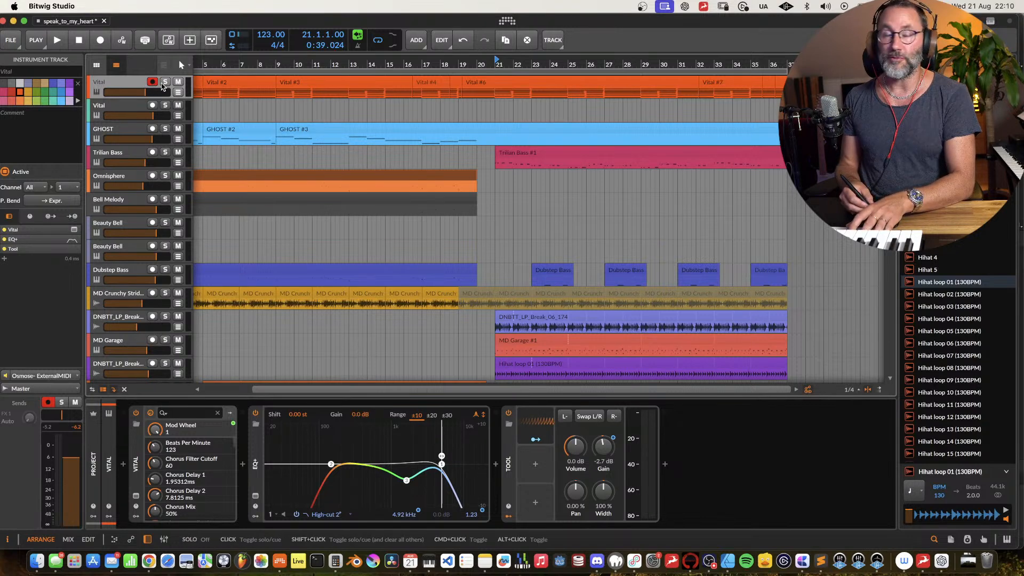
{"action": "key", "text": "space"}
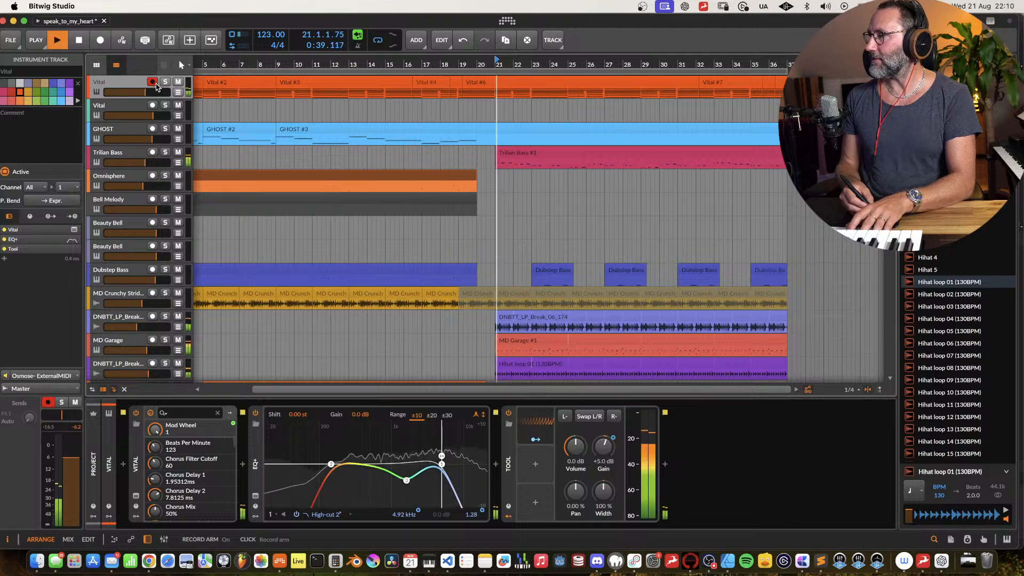
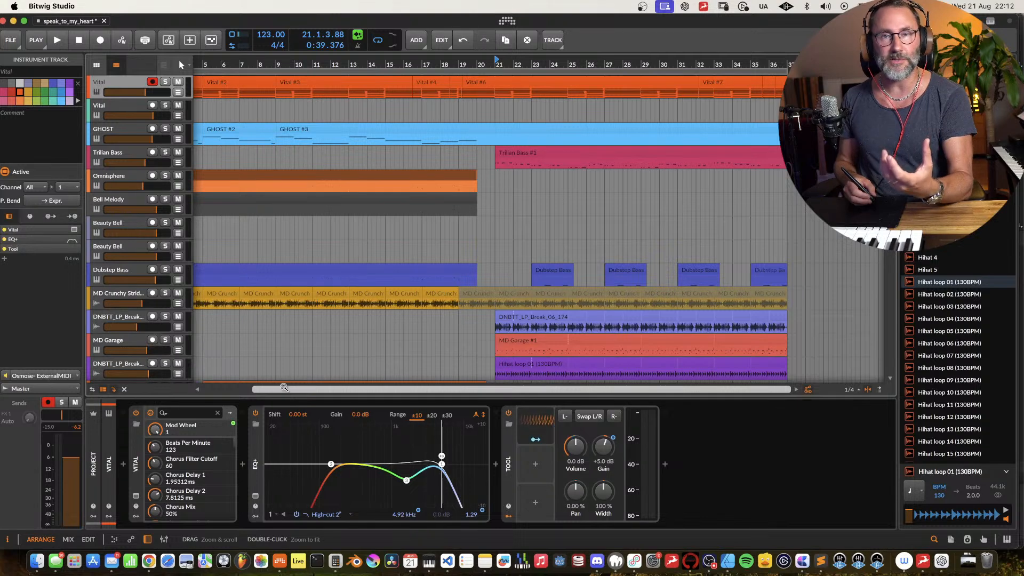
{"action": "left_click", "coordinate": [497, 60]}
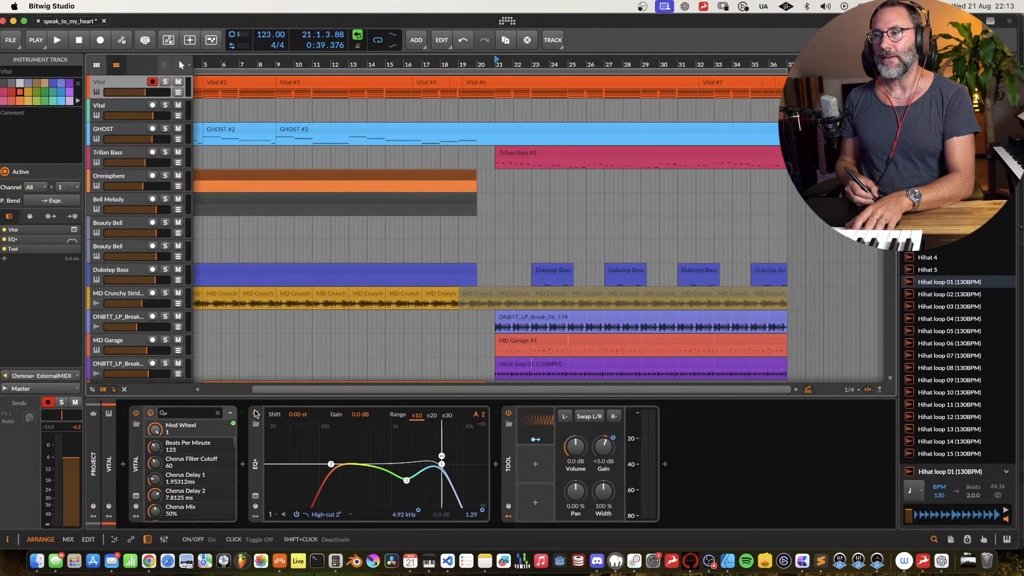
{"action": "key", "text": "space"}
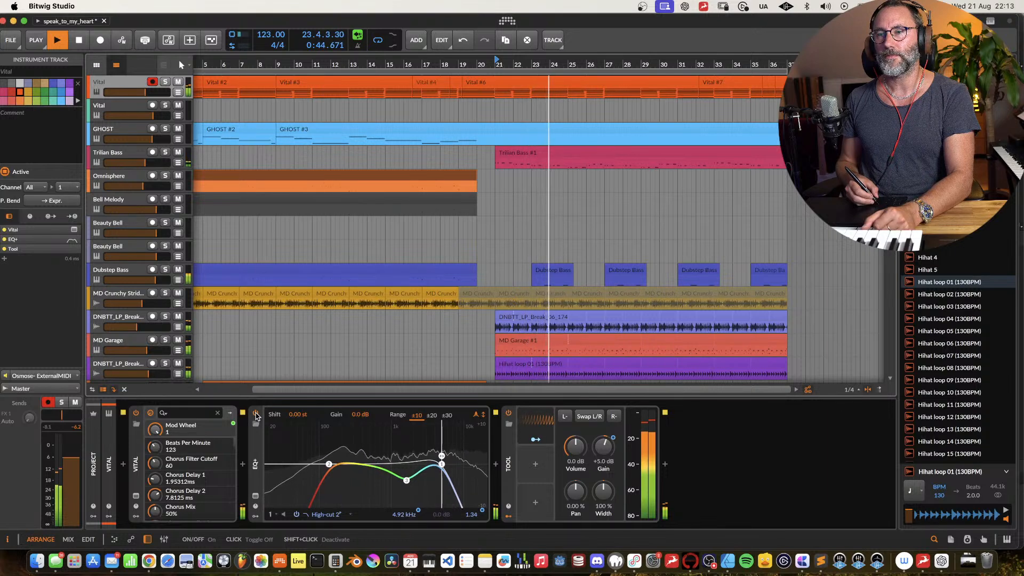
{"action": "left_click", "coordinate": [255, 413]}
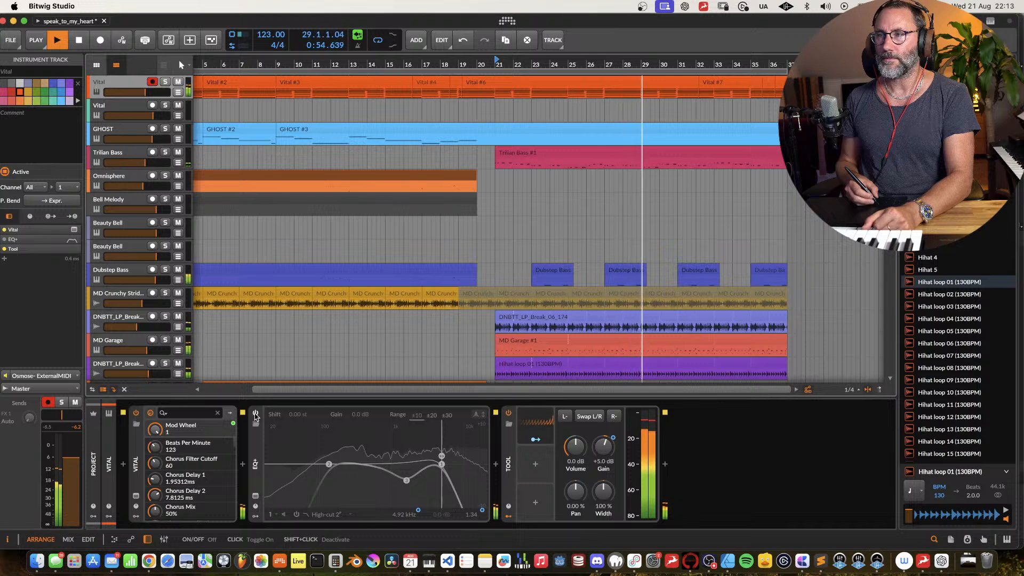
{"action": "left_click", "coordinate": [256, 413]}
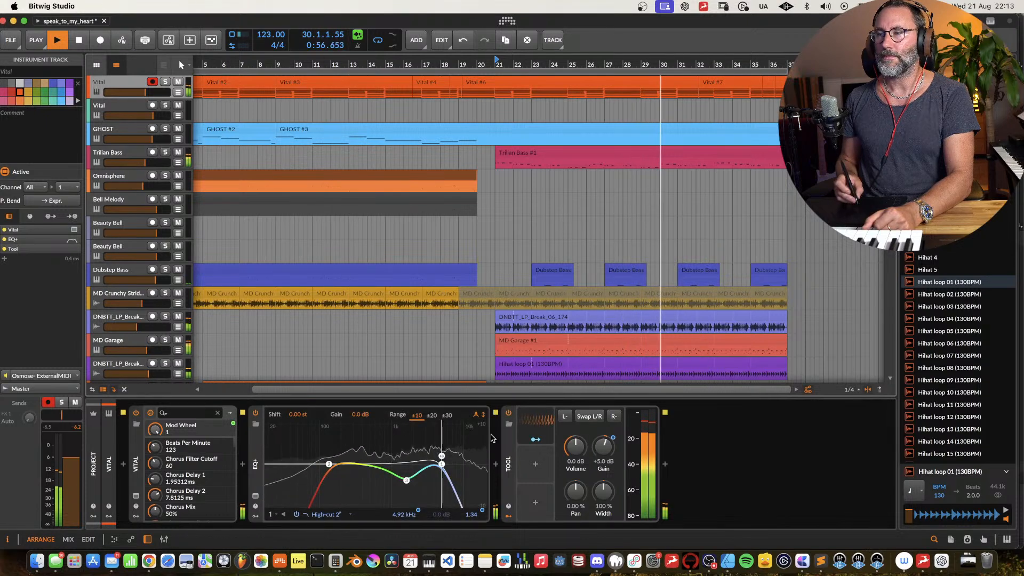
{"action": "scroll", "coordinate": [640, 231], "scroll_direction": "right", "scroll_amount": 5}
{"action": "scroll", "coordinate": [640, 230], "scroll_direction": "down", "scroll_amount": 3}
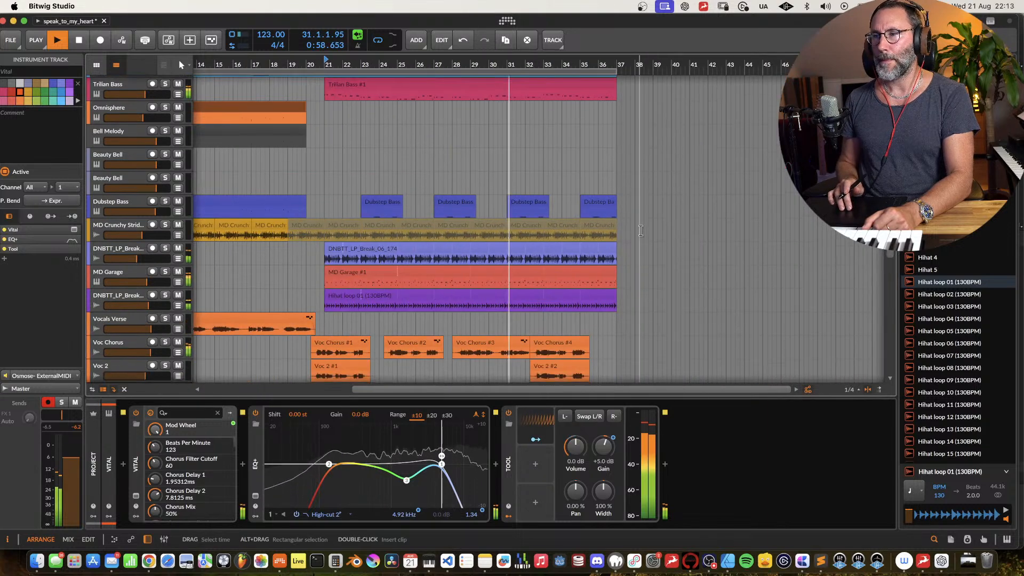
Step: Follow the playback to the end of the arrangement, stop it, and save the project
{"action": "scroll", "coordinate": [640, 230], "scroll_direction": "left", "scroll_amount": 1}
{"action": "scroll", "coordinate": [641, 231], "scroll_direction": "down", "scroll_amount": 1}
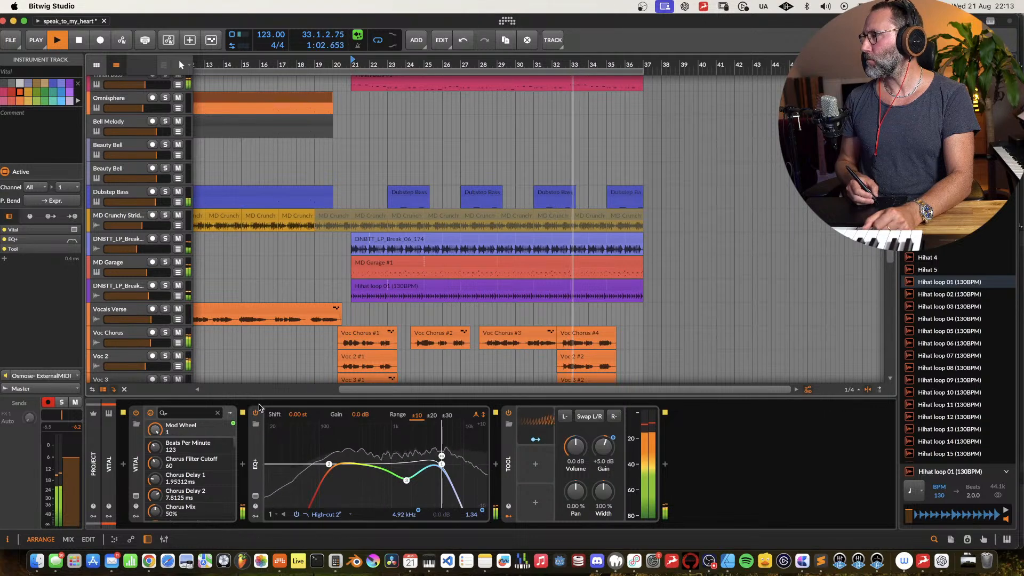
{"action": "scroll", "coordinate": [382, 236], "scroll_direction": "up", "scroll_amount": 3}
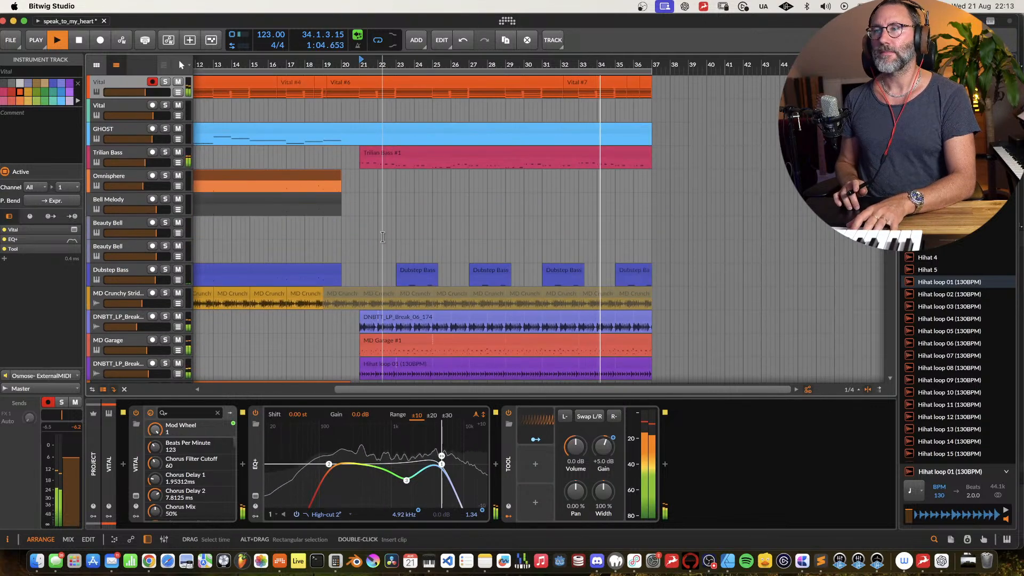
{"action": "scroll", "coordinate": [383, 237], "scroll_direction": "left", "scroll_amount": 8}
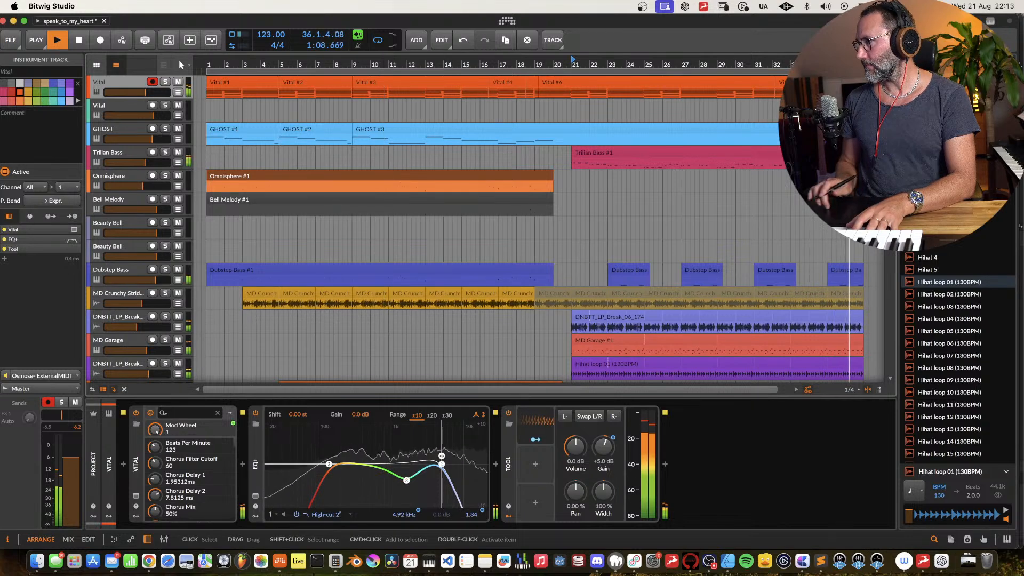
{"action": "key", "text": "space"}
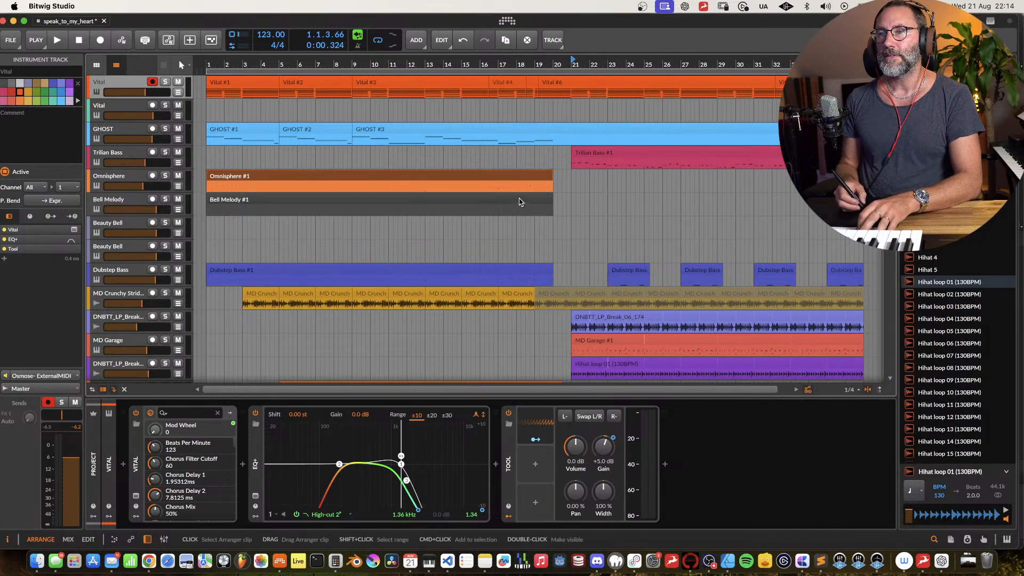
{"action": "key", "text": "super+s"}
{"action": "scroll", "coordinate": [517, 197], "scroll_direction": "down", "scroll_amount": 4}
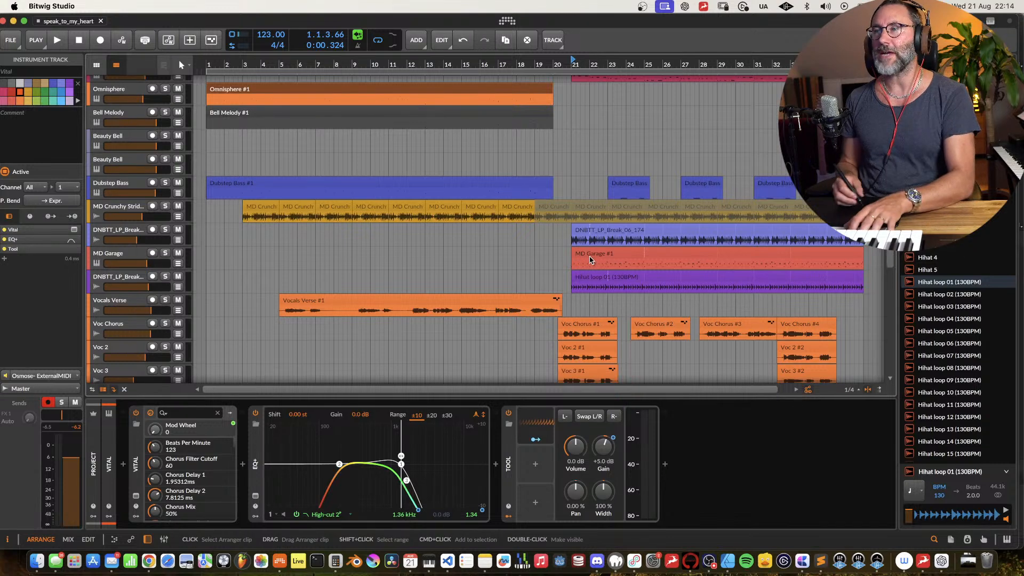
{"action": "scroll", "coordinate": [508, 208], "scroll_direction": "up", "scroll_amount": 4}
{"action": "scroll", "coordinate": [508, 208], "scroll_direction": "right", "scroll_amount": 1}
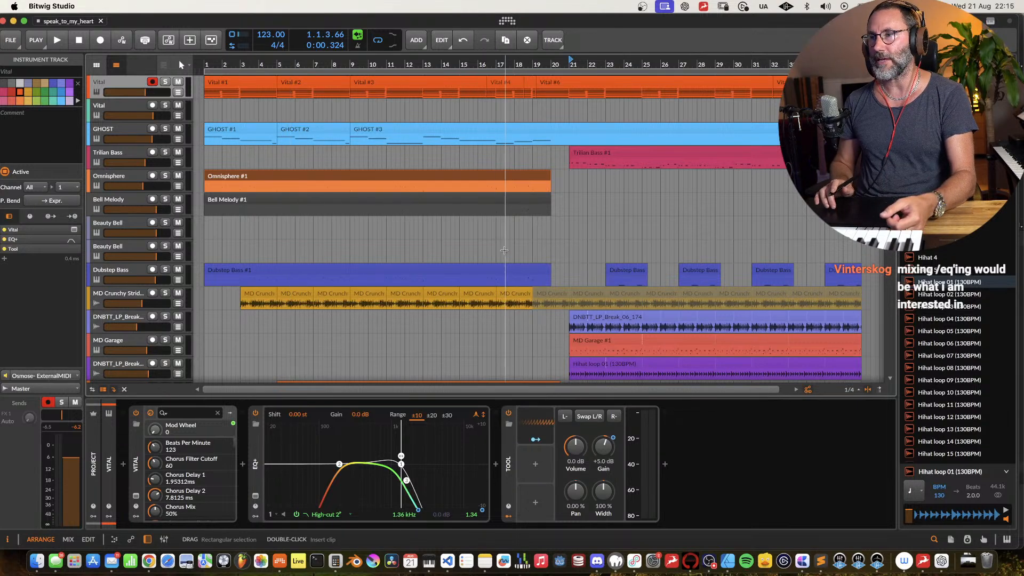
{"action": "scroll", "coordinate": [504, 250], "scroll_direction": "down", "scroll_amount": 15}
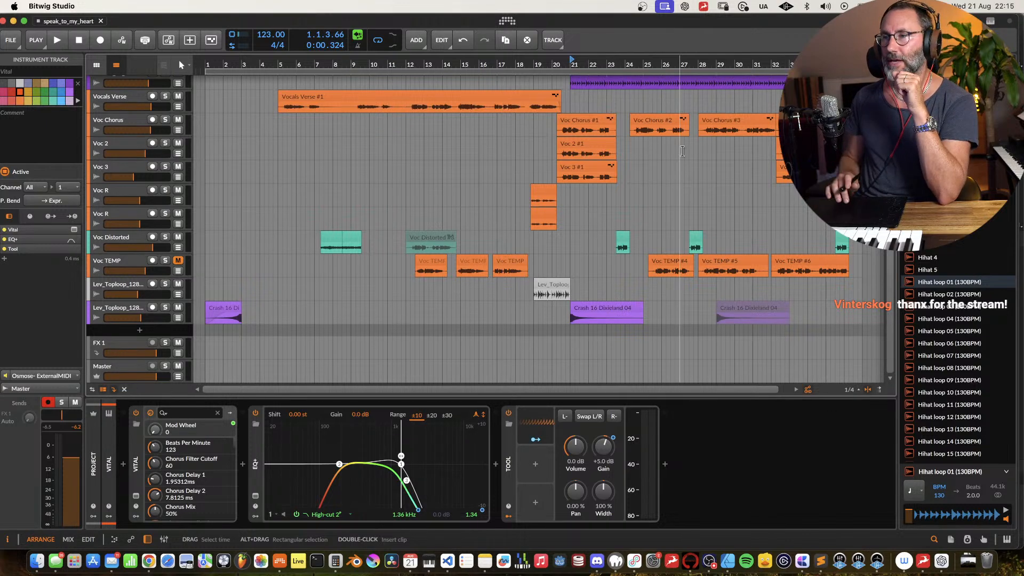
{"action": "scroll", "coordinate": [498, 187], "scroll_direction": "up", "scroll_amount": 10}
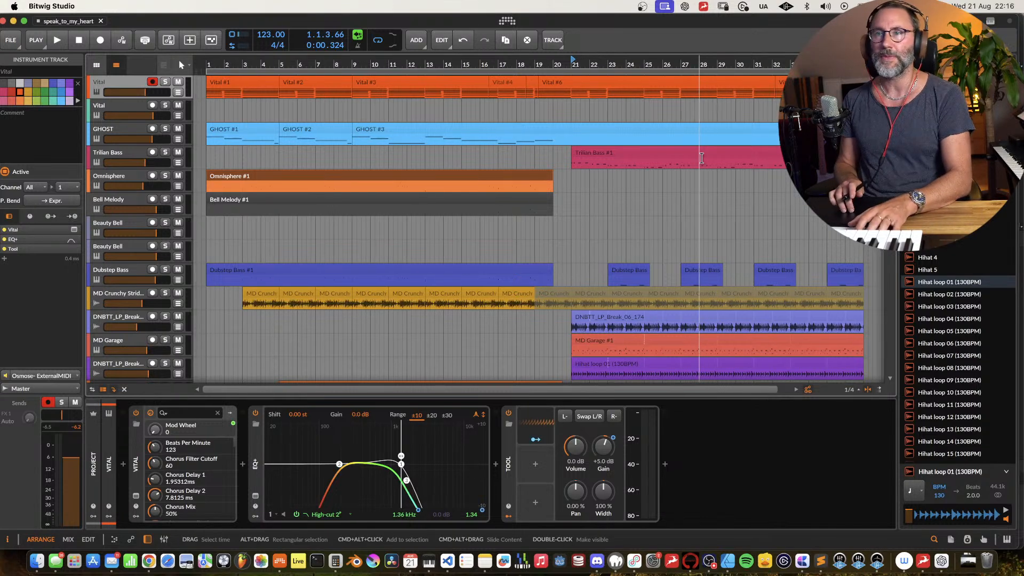
Step: Solo the GHOST track and play the arrangement from bar 1
{"action": "left_click", "coordinate": [165, 129]}
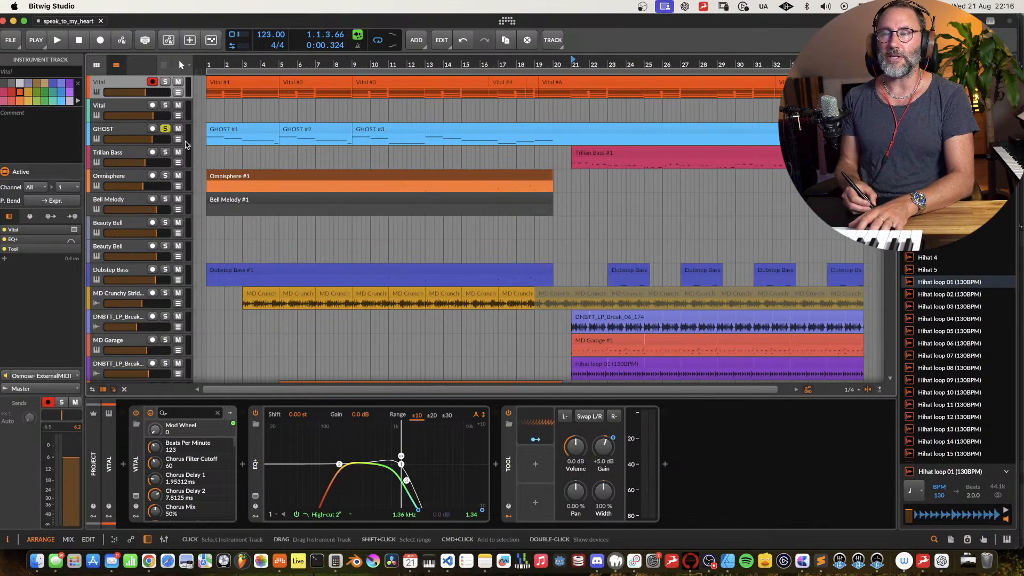
{"action": "left_click", "coordinate": [206, 66]}
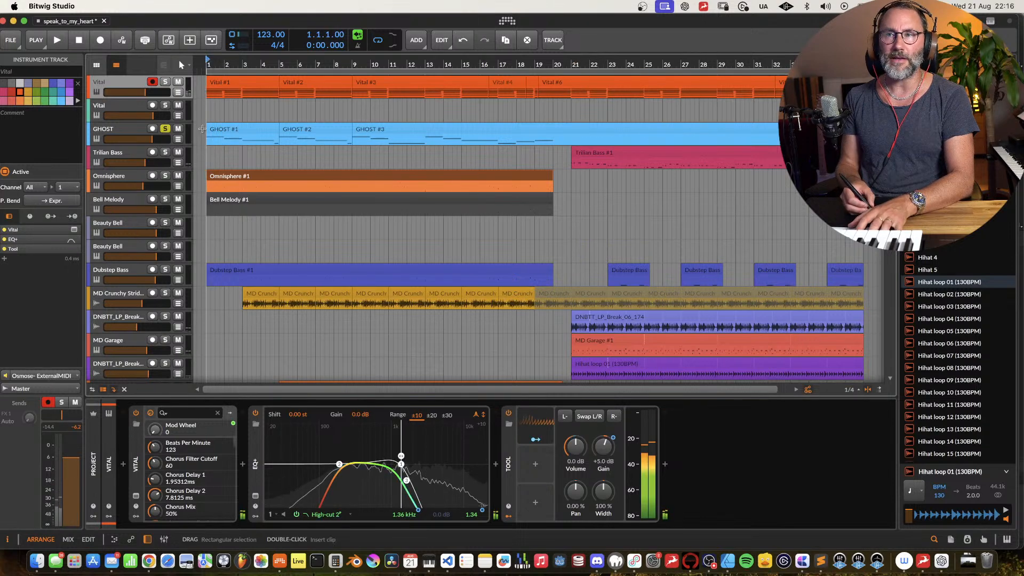
{"action": "key", "text": "space"}
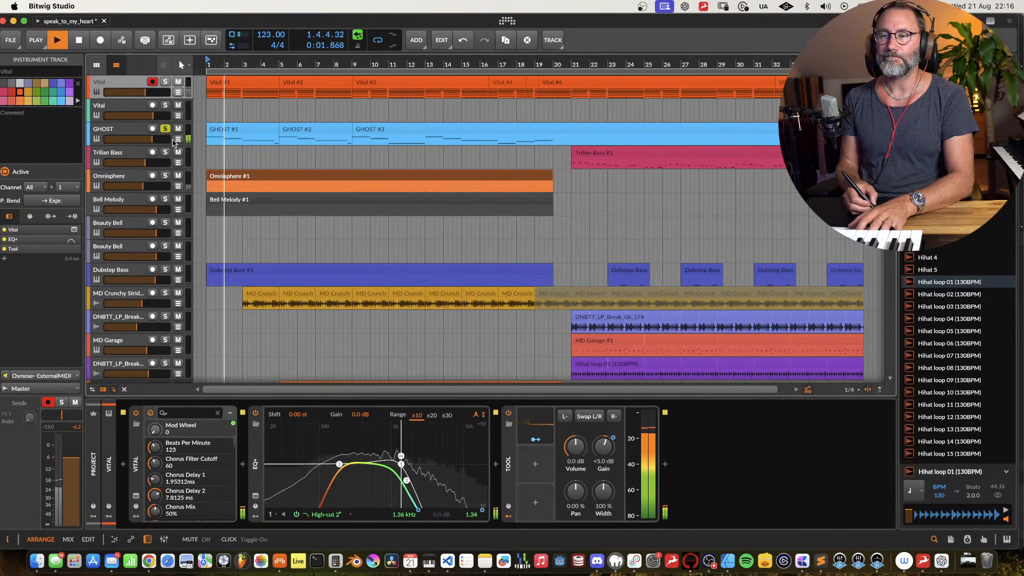
Step: Add the first Vital, Bell Melody and MD Crunchy tracks to the solo during playback, comparing MD Crunchy in and out
{"action": "left_click", "coordinate": [164, 83]}
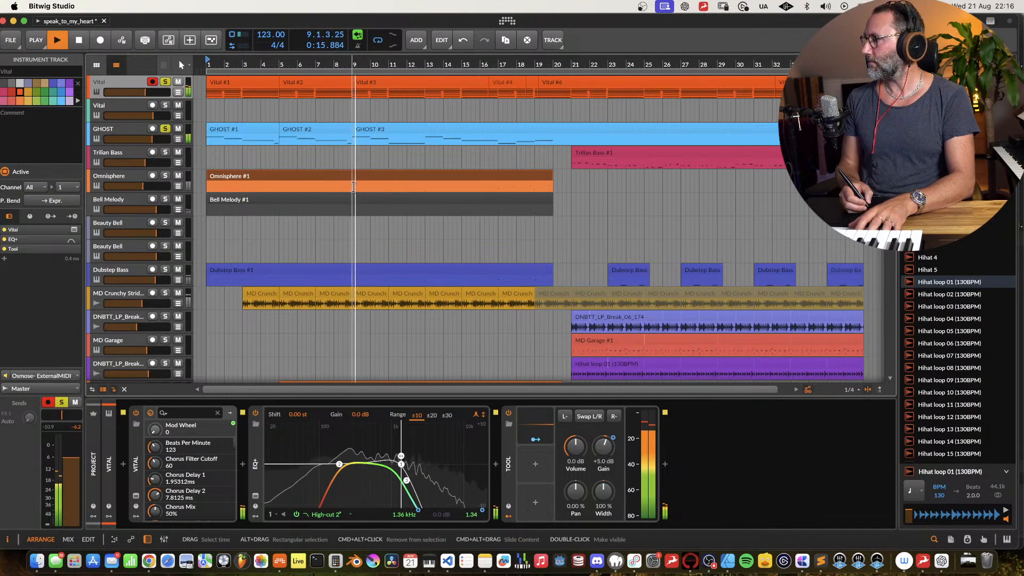
{"action": "left_click", "coordinate": [165, 199]}
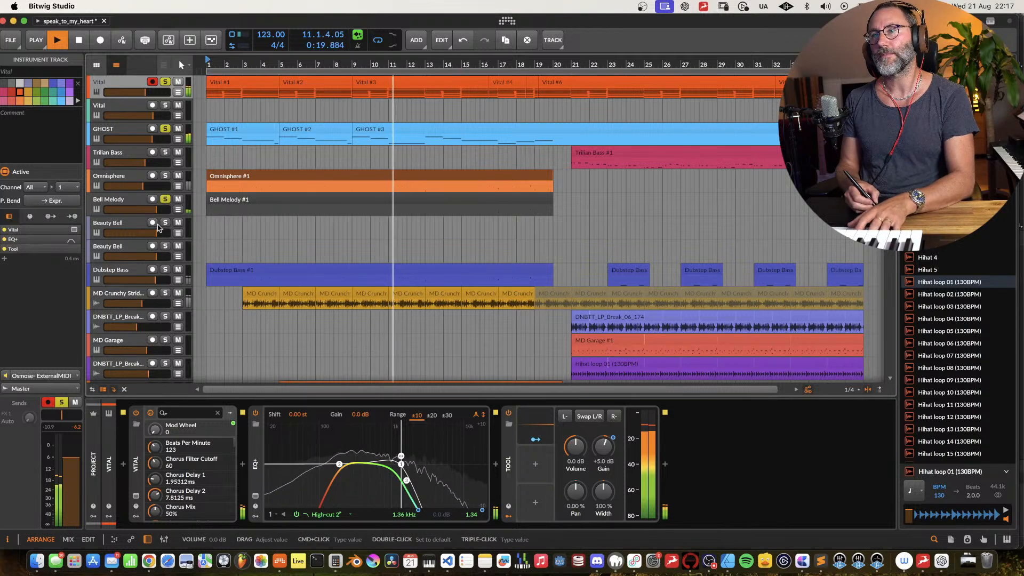
{"action": "left_click", "coordinate": [168, 296]}
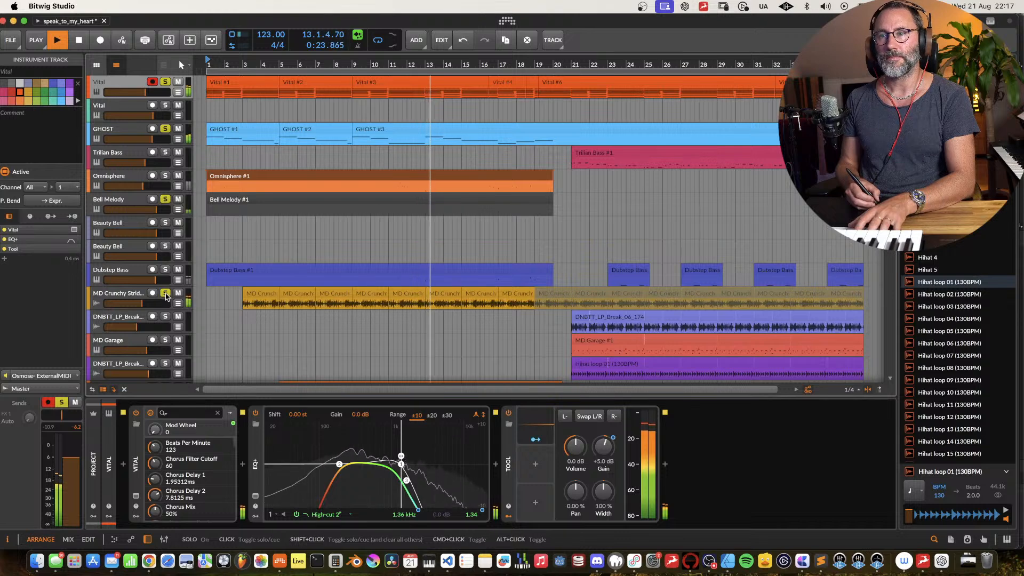
{"action": "left_click", "coordinate": [166, 293]}
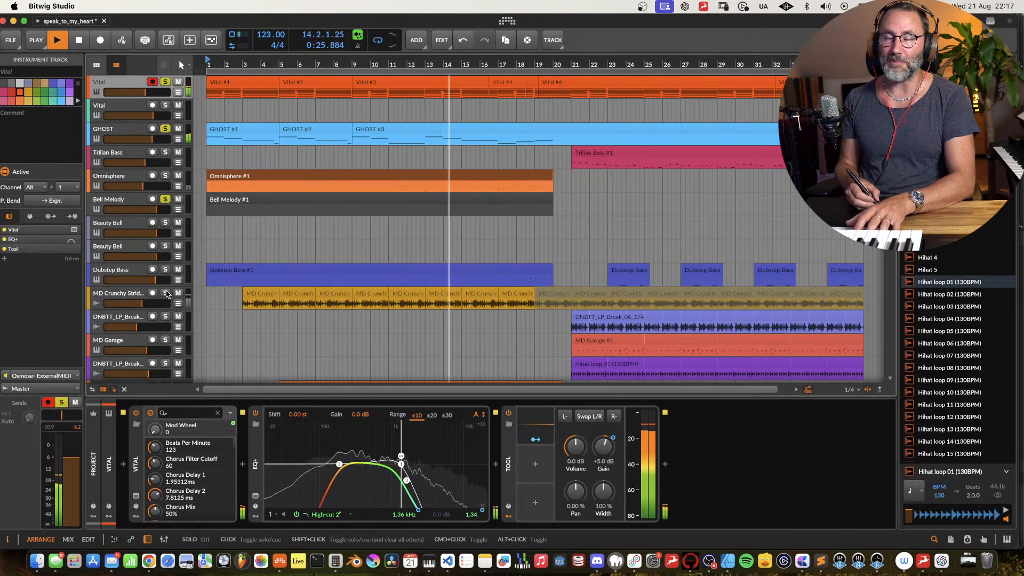
{"action": "left_click", "coordinate": [165, 295]}
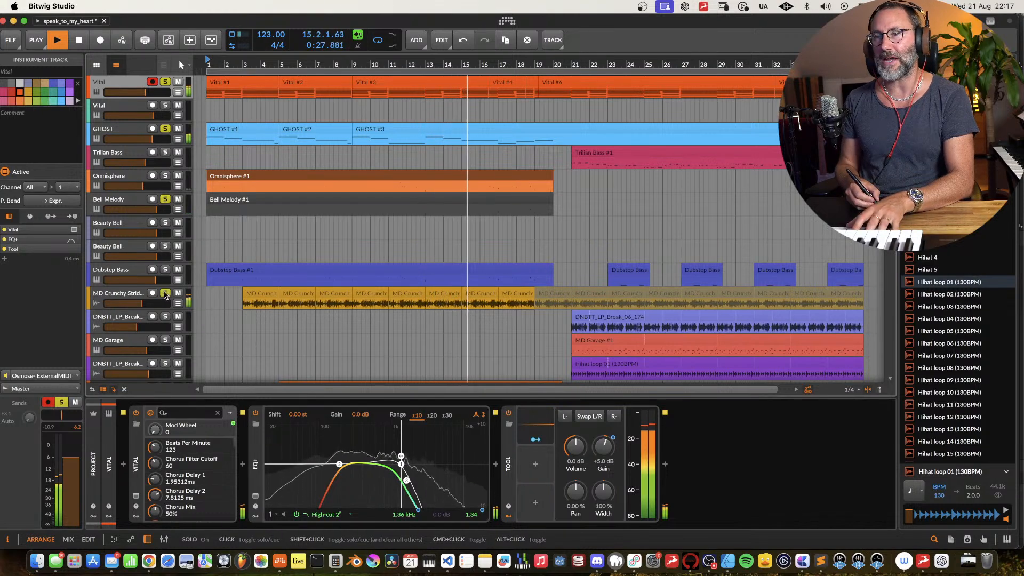
Step: Look over the vocal and effect tracks while the soloed tracks play, stop playback, and clear the solos
{"action": "scroll", "coordinate": [208, 262], "scroll_direction": "down", "scroll_amount": 5}
{"action": "scroll", "coordinate": [208, 261], "scroll_direction": "down", "scroll_amount": 5}
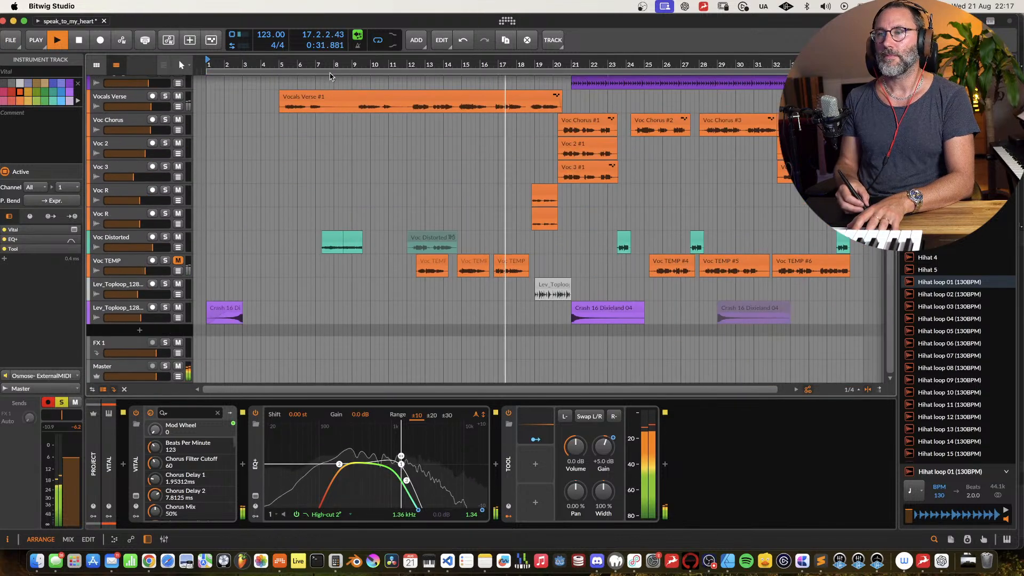
{"action": "scroll", "coordinate": [321, 183], "scroll_direction": "up", "scroll_amount": 10}
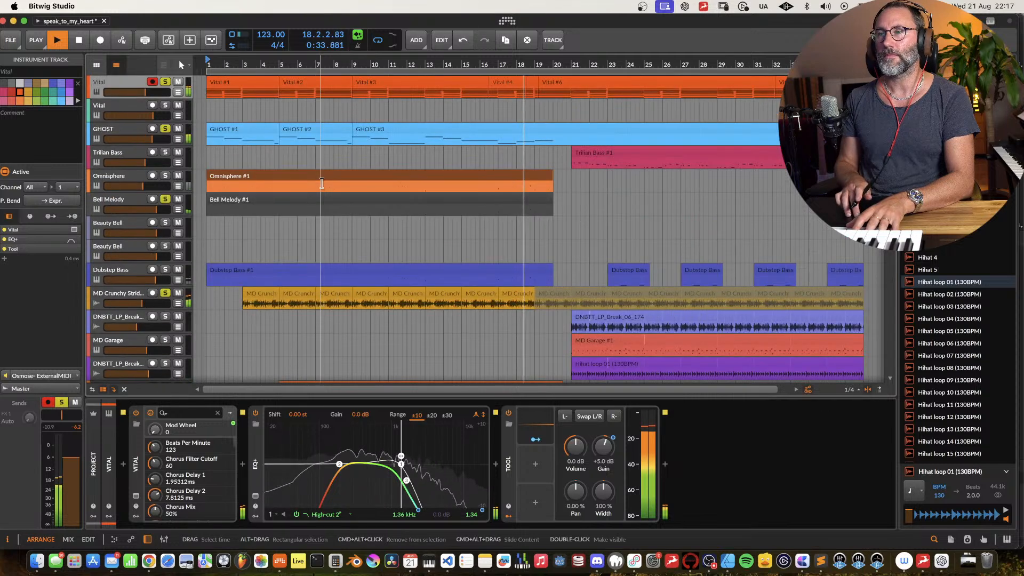
{"action": "key", "text": "space"}
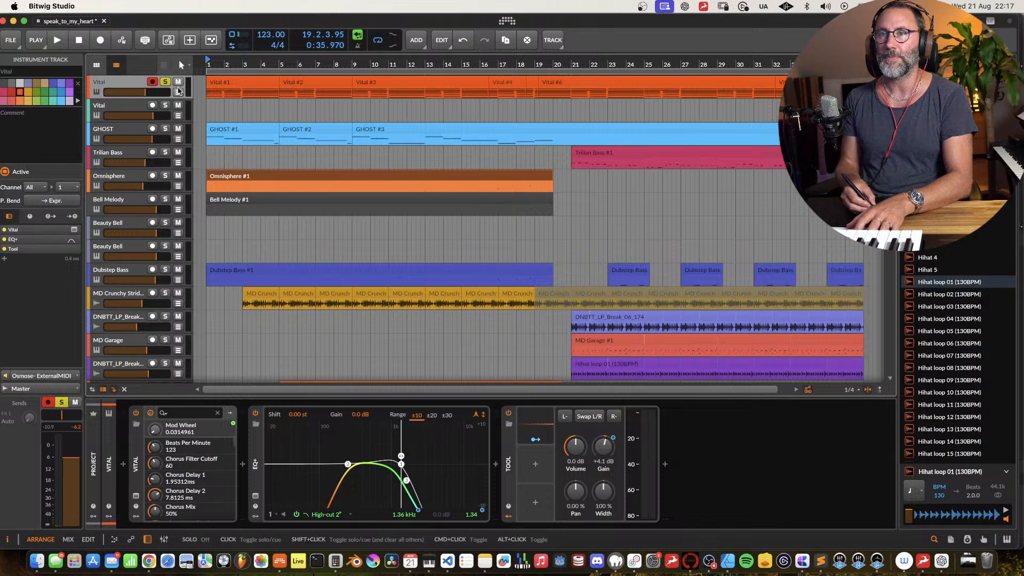
Step: Play the arrangement from bar 5, where the verse vocals start, and briefly solo the Voc Distorted track
{"action": "scroll", "coordinate": [345, 183], "scroll_direction": "down", "scroll_amount": 5}
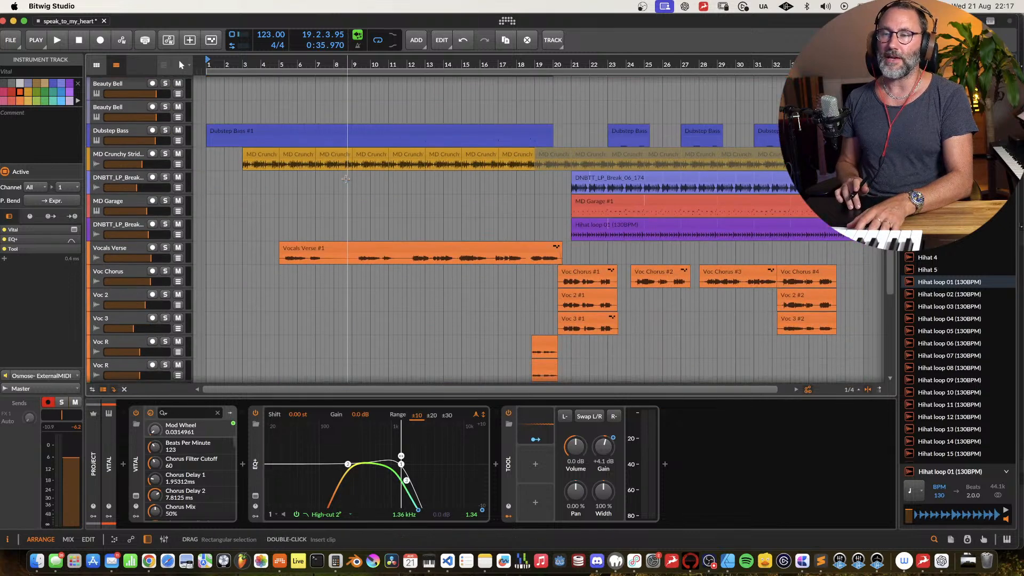
{"action": "scroll", "coordinate": [345, 179], "scroll_direction": "down", "scroll_amount": 4}
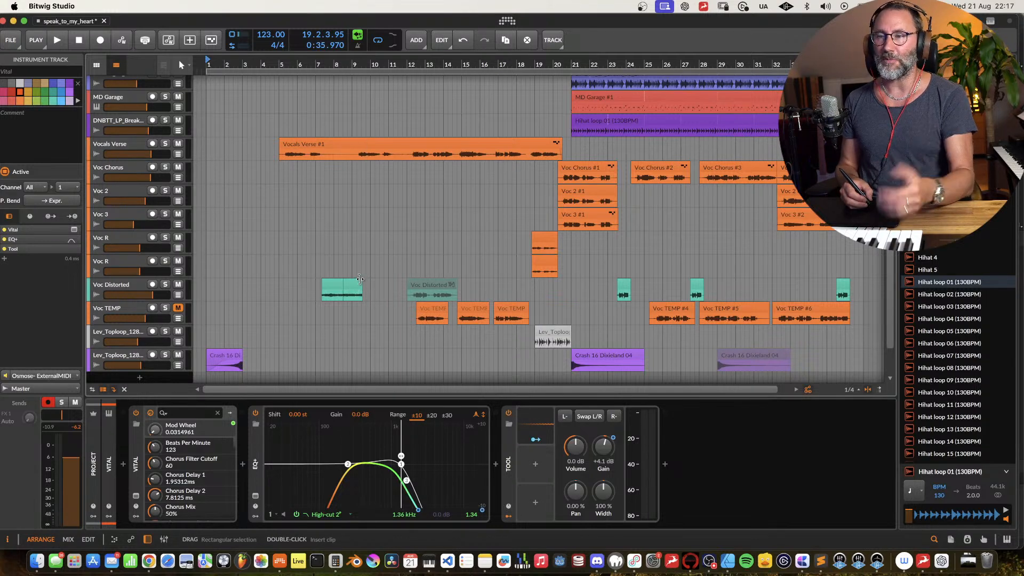
{"action": "left_click", "coordinate": [278, 64]}
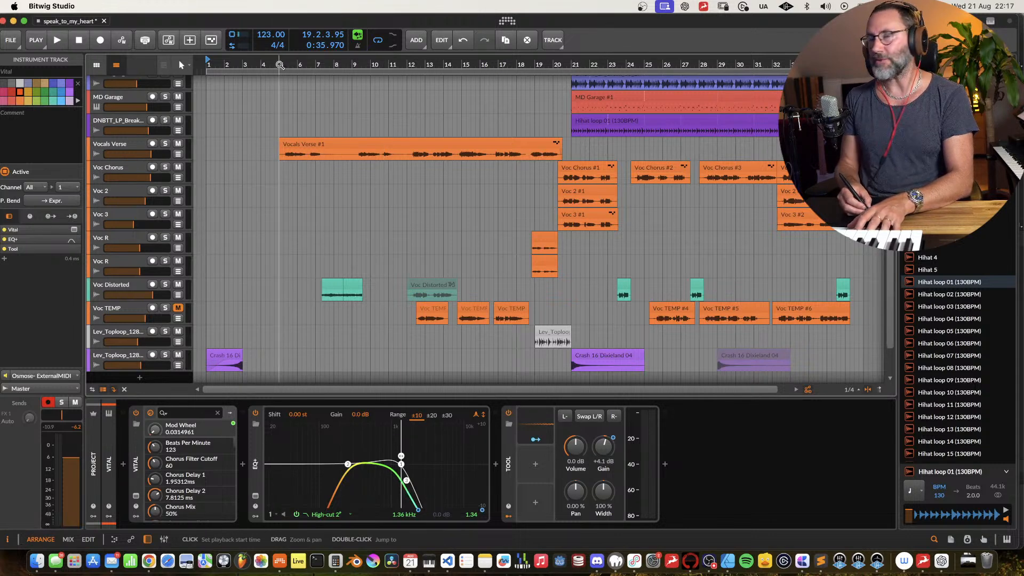
{"action": "key", "text": "space"}
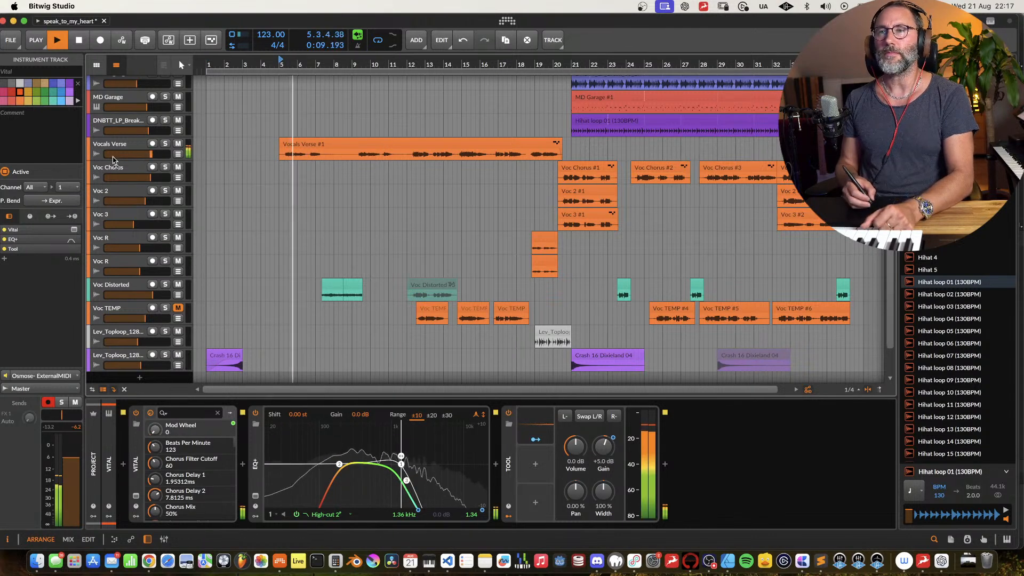
{"action": "left_click", "coordinate": [165, 284]}
{"action": "left_click", "coordinate": [165, 285]}
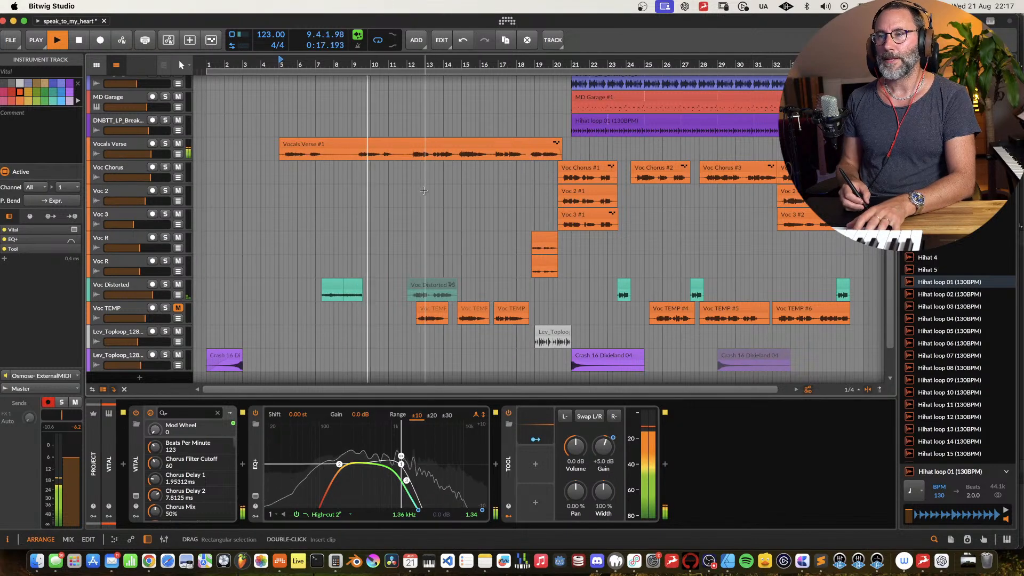
Step: Follow the full mix through the verse and chorus across instrument and vocal tracks, and stop playback near bar 36
{"action": "scroll", "coordinate": [443, 196], "scroll_direction": "right", "scroll_amount": 3}
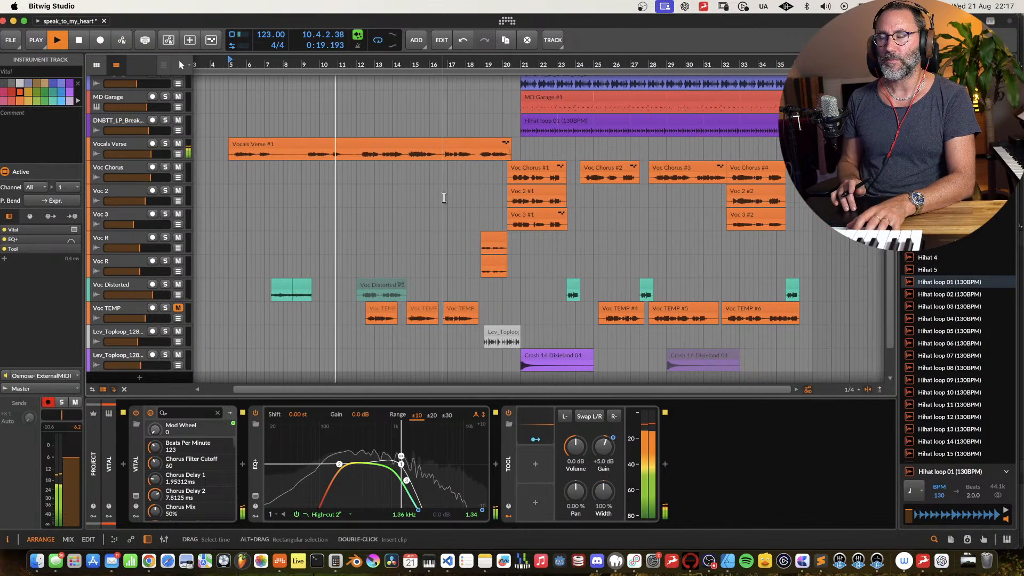
{"action": "scroll", "coordinate": [447, 197], "scroll_direction": "right", "scroll_amount": 1}
{"action": "scroll", "coordinate": [453, 199], "scroll_direction": "down", "scroll_amount": 2}
{"action": "scroll", "coordinate": [454, 200], "scroll_direction": "up", "scroll_amount": 10}
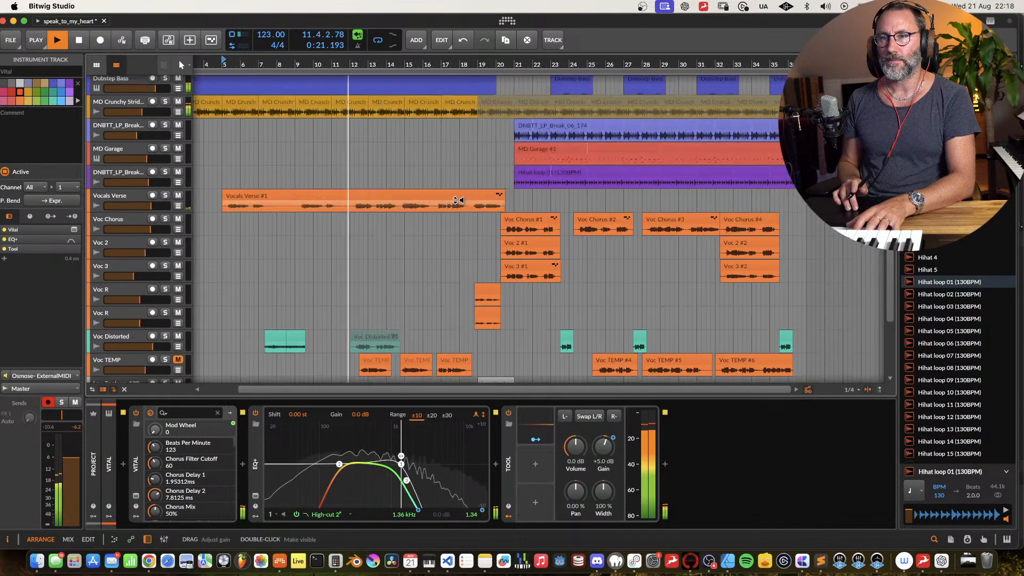
{"action": "scroll", "coordinate": [455, 202], "scroll_direction": "right", "scroll_amount": 3}
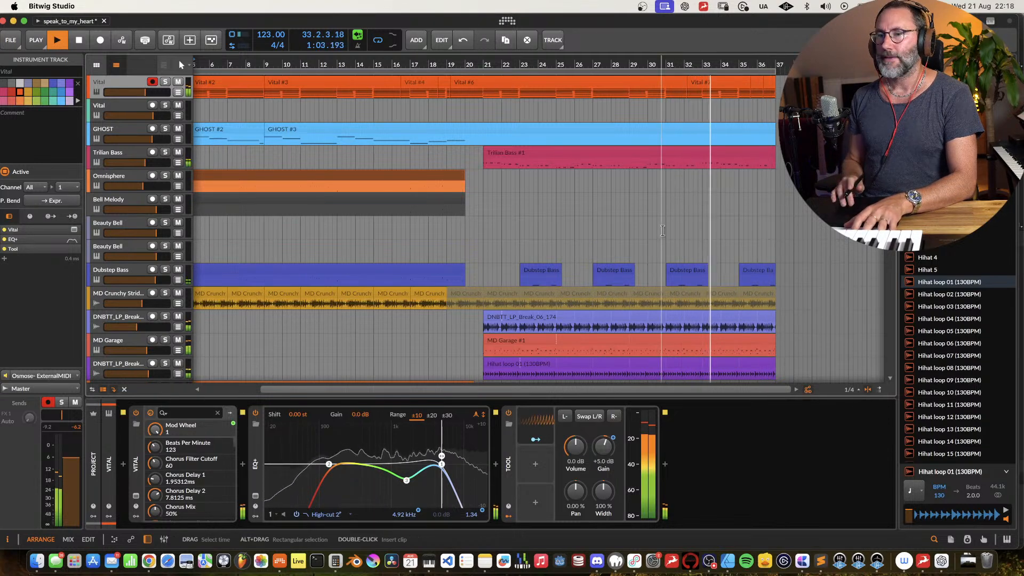
{"action": "scroll", "coordinate": [662, 235], "scroll_direction": "down", "scroll_amount": 5}
{"action": "scroll", "coordinate": [663, 235], "scroll_direction": "down", "scroll_amount": 4}
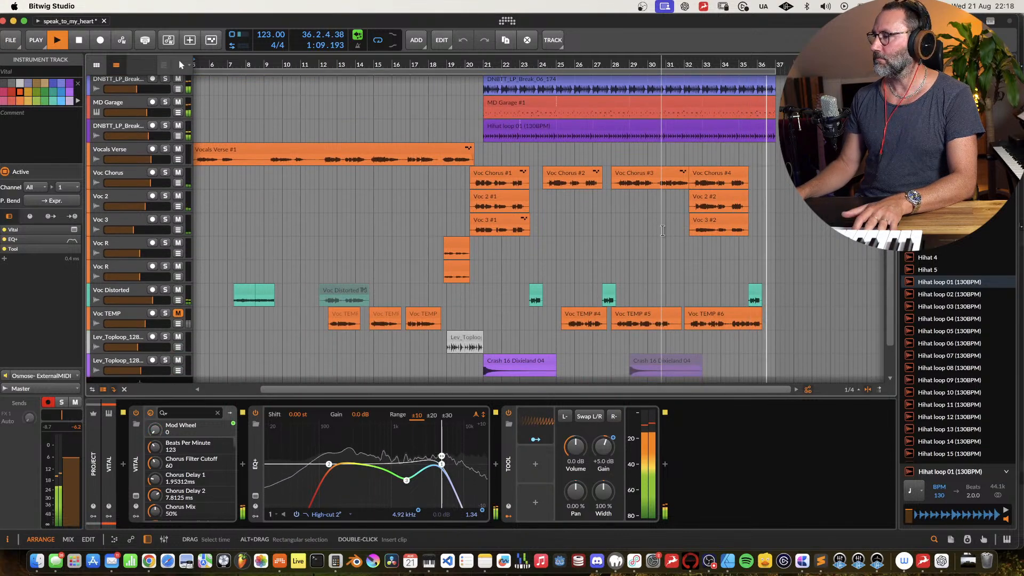
{"action": "key", "text": "space"}
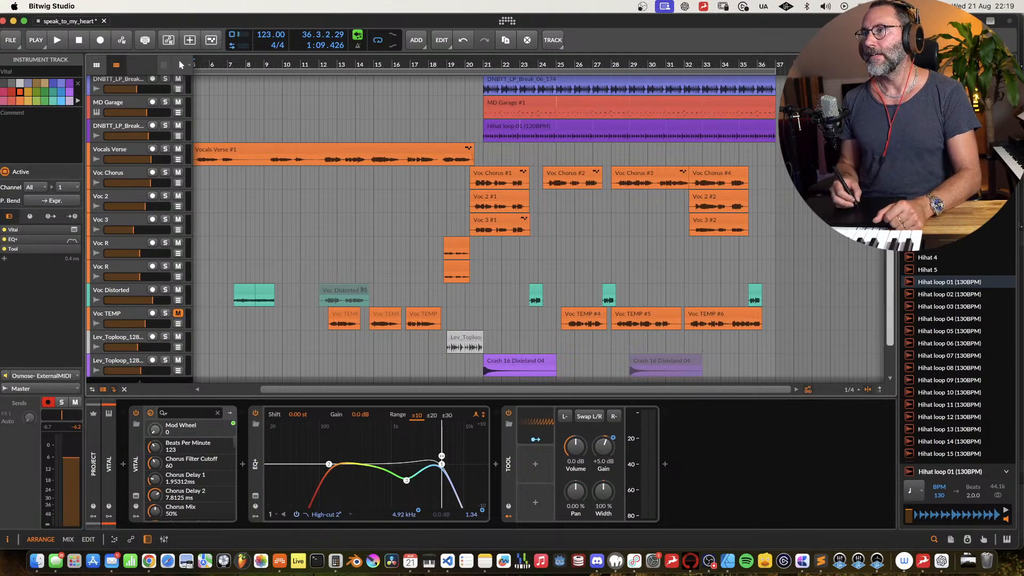
Step: Show the whole arrangement, audition the Phase-4 sounds on the lower and upper Beauty Bell tracks, and switch to OBS
{"action": "scroll", "coordinate": [180, 65], "scroll_direction": "up", "scroll_amount": 10}
{"action": "scroll", "coordinate": [484, 229], "scroll_direction": "up", "scroll_amount": 1}
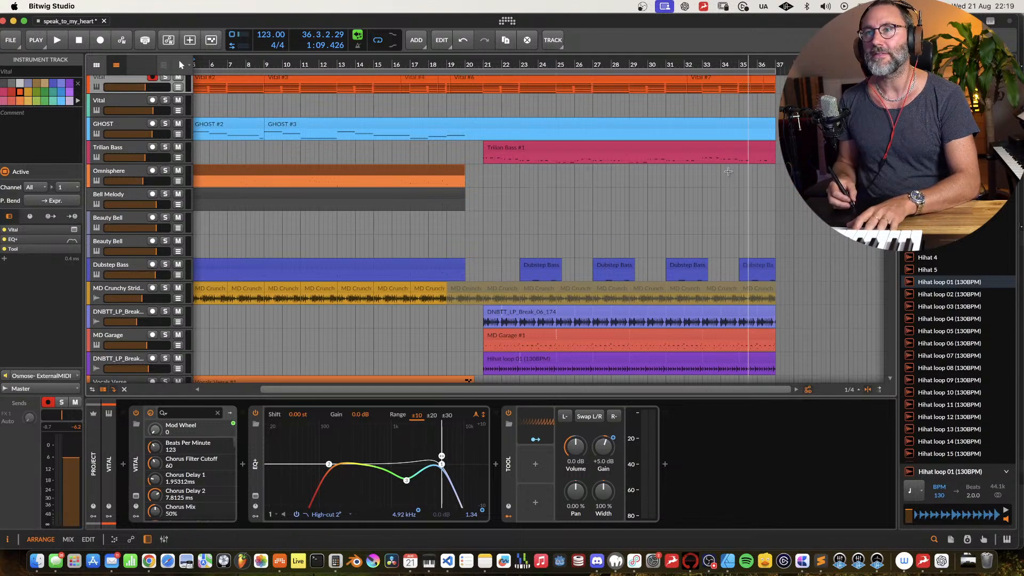
{"action": "mouse_move", "coordinate": [528, 64]}
{"action": "left_mouse_down"}
{"action": "mouse_move", "coordinate": [537, 65]}
{"action": "mouse_move", "coordinate": [490, 77]}
{"action": "mouse_move", "coordinate": [516, 74]}
{"action": "left_mouse_up"}
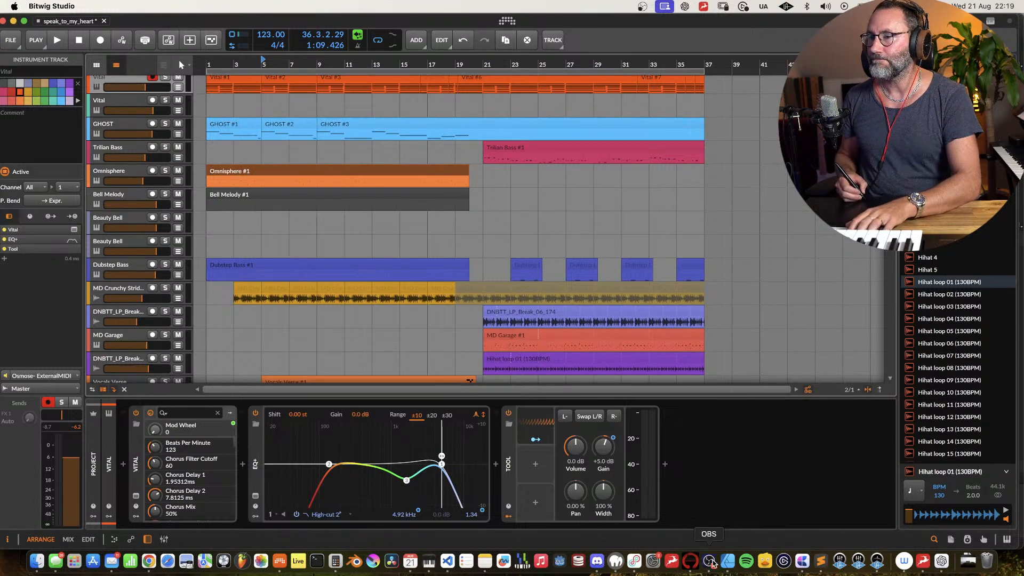
{"action": "left_click", "coordinate": [124, 247]}
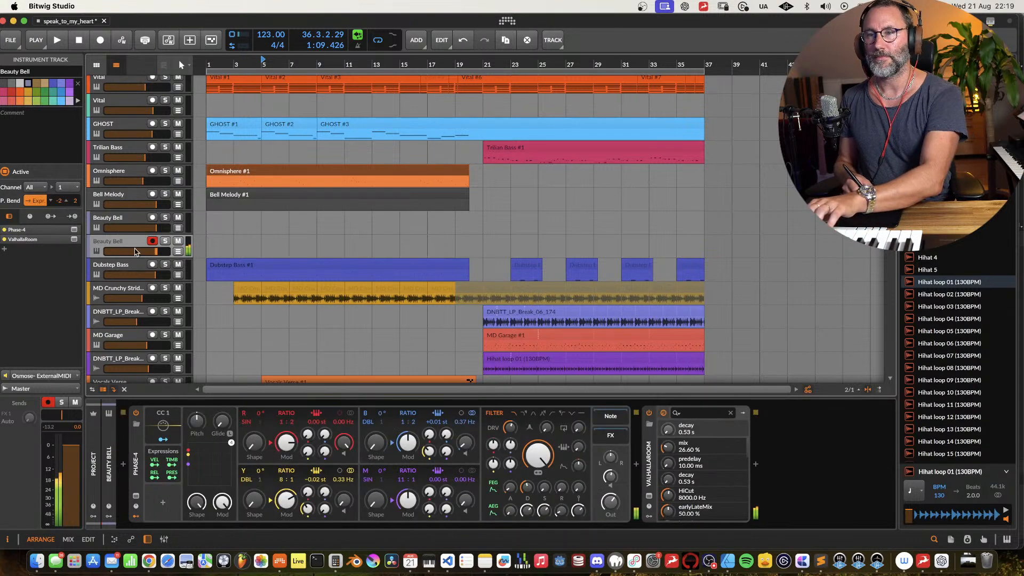
{"action": "left_click", "coordinate": [129, 222]}
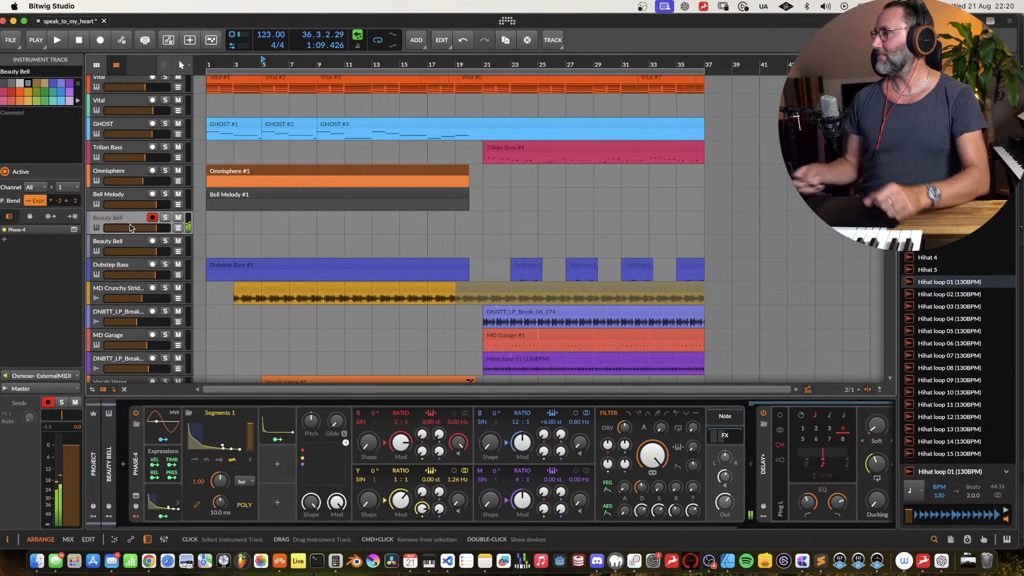
{"action": "left_click", "coordinate": [710, 561]}
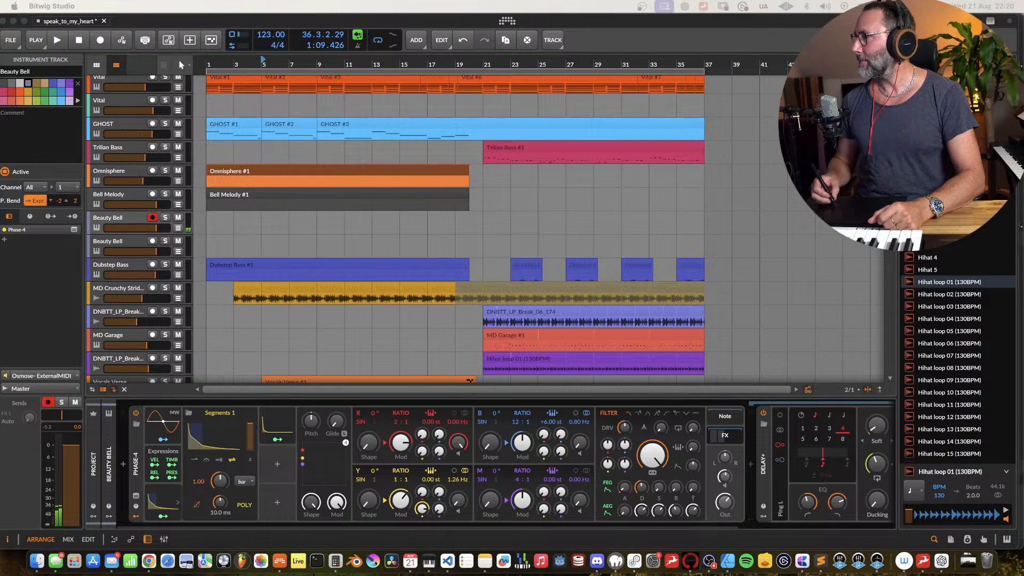